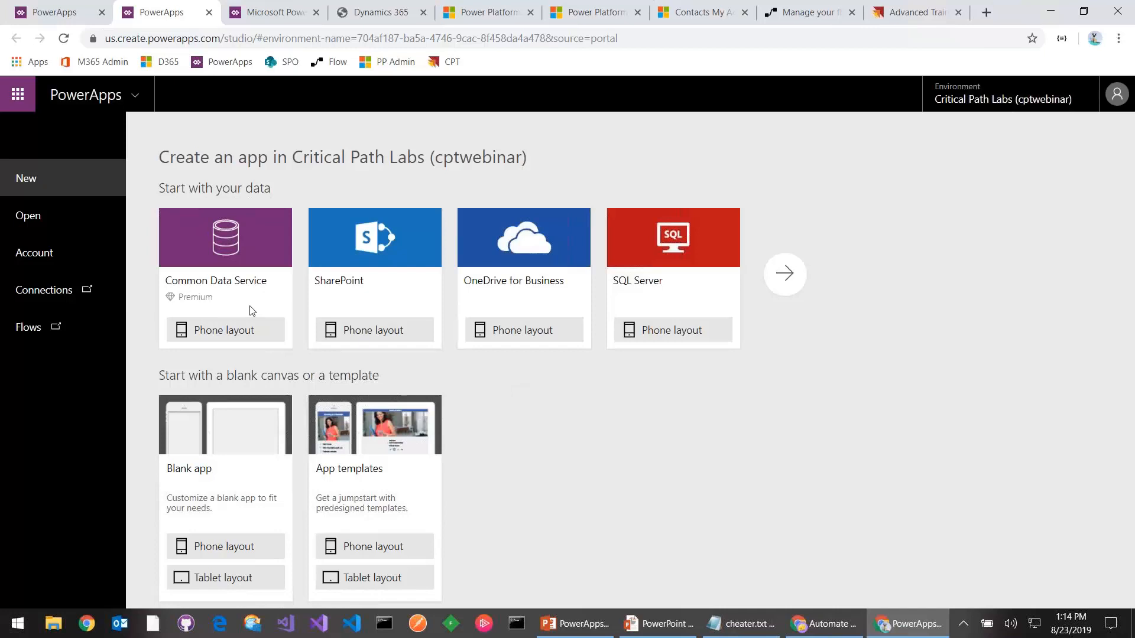
Step: Create a phone-layout app from a Common Data Service connection, using the Leads table
click(233, 335)
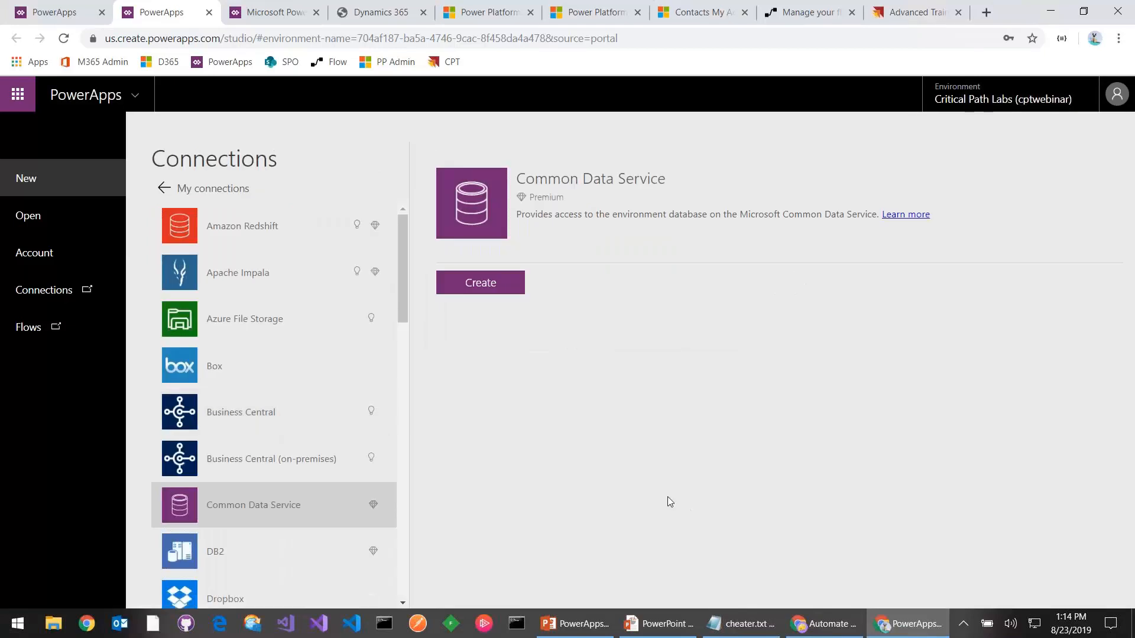
click(473, 286)
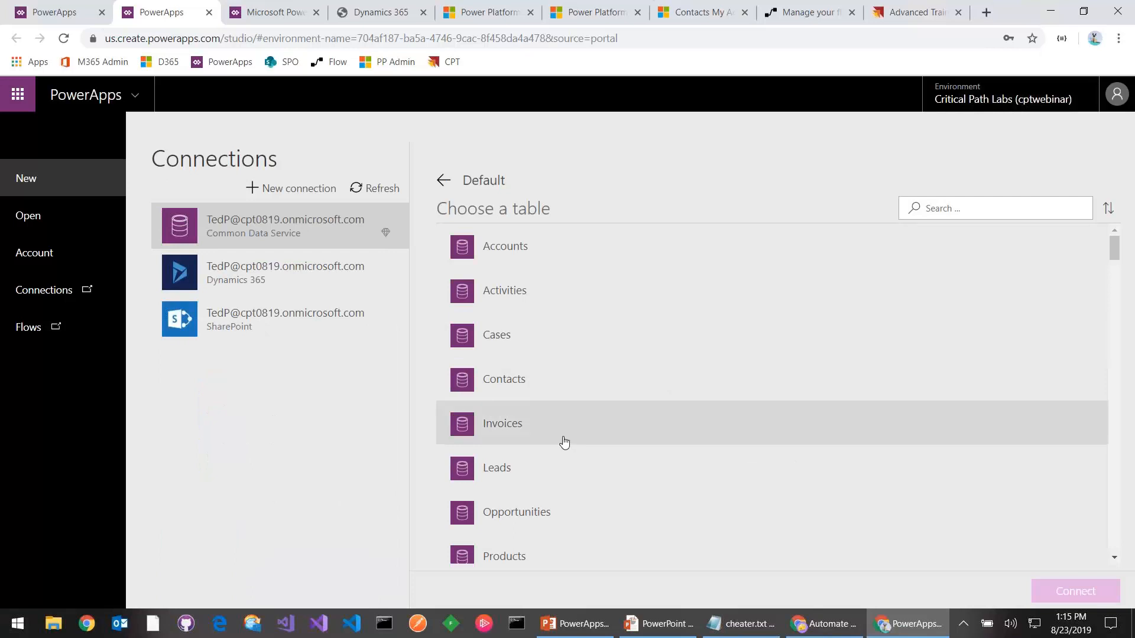
scroll(556, 468, down, 4)
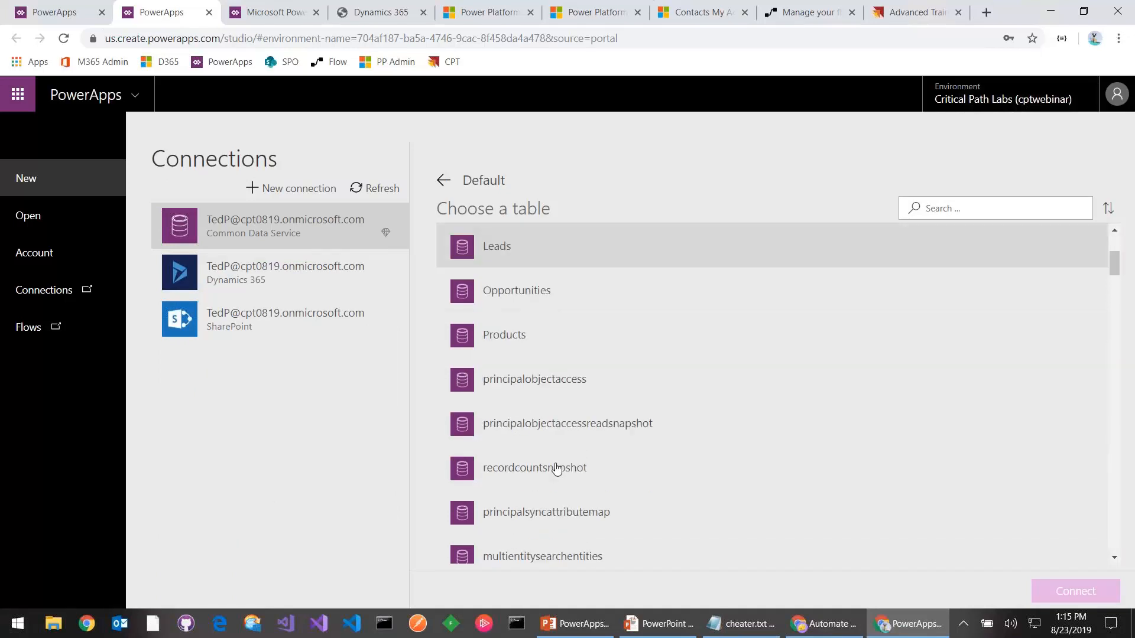
scroll(520, 385, up, 2)
scroll(484, 319, up, 3)
scroll(476, 307, down, 3)
scroll(477, 308, down, 8)
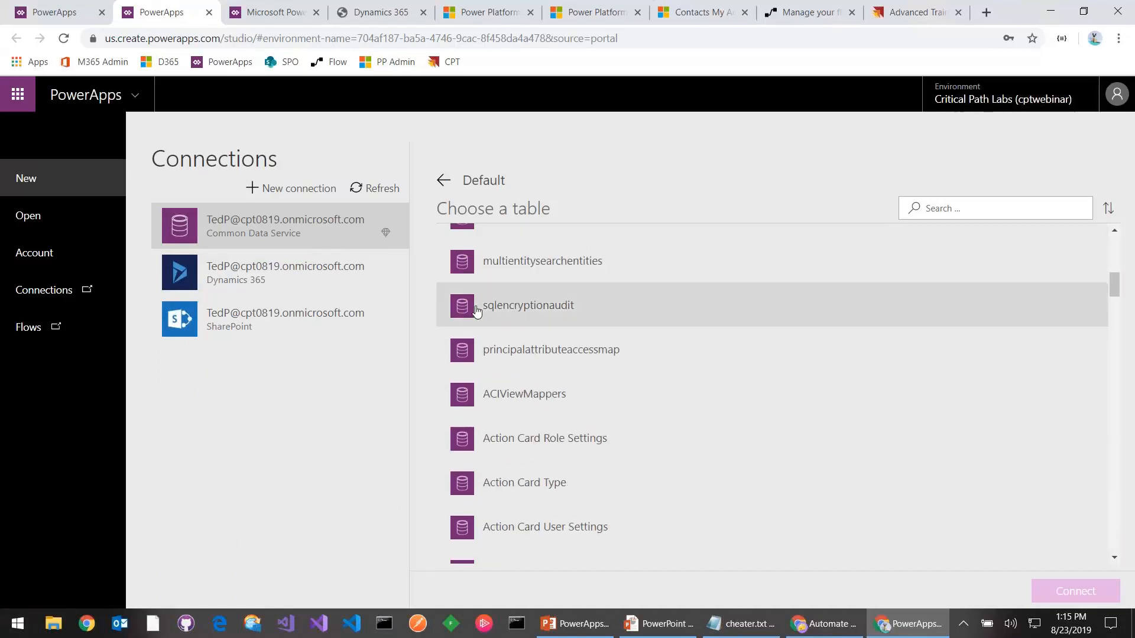
scroll(456, 331, up, 12)
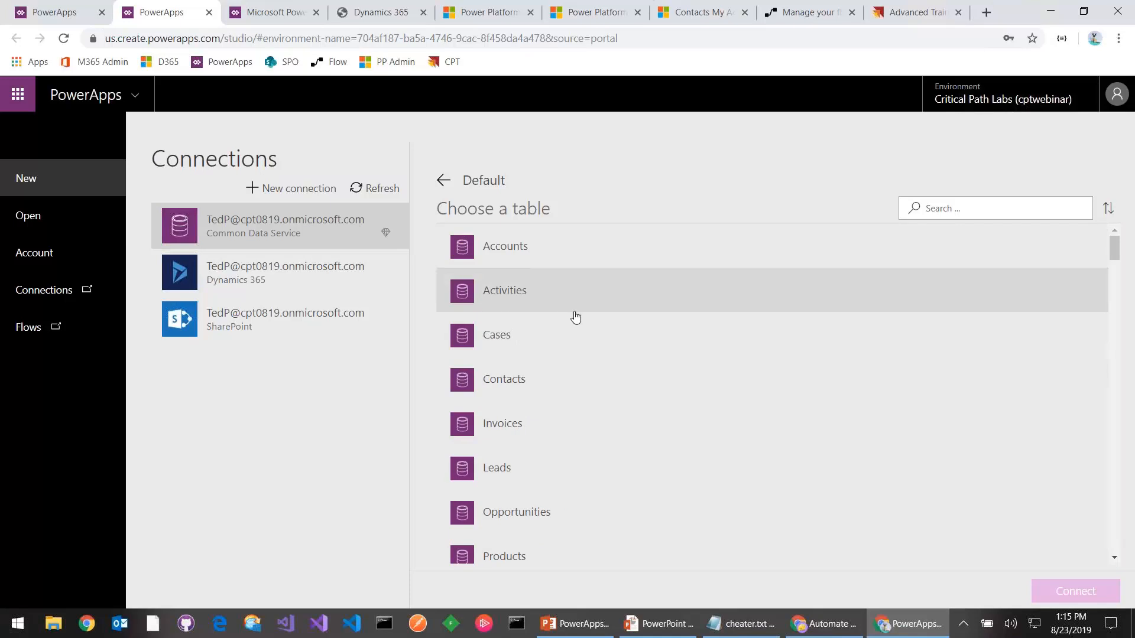
click(529, 470)
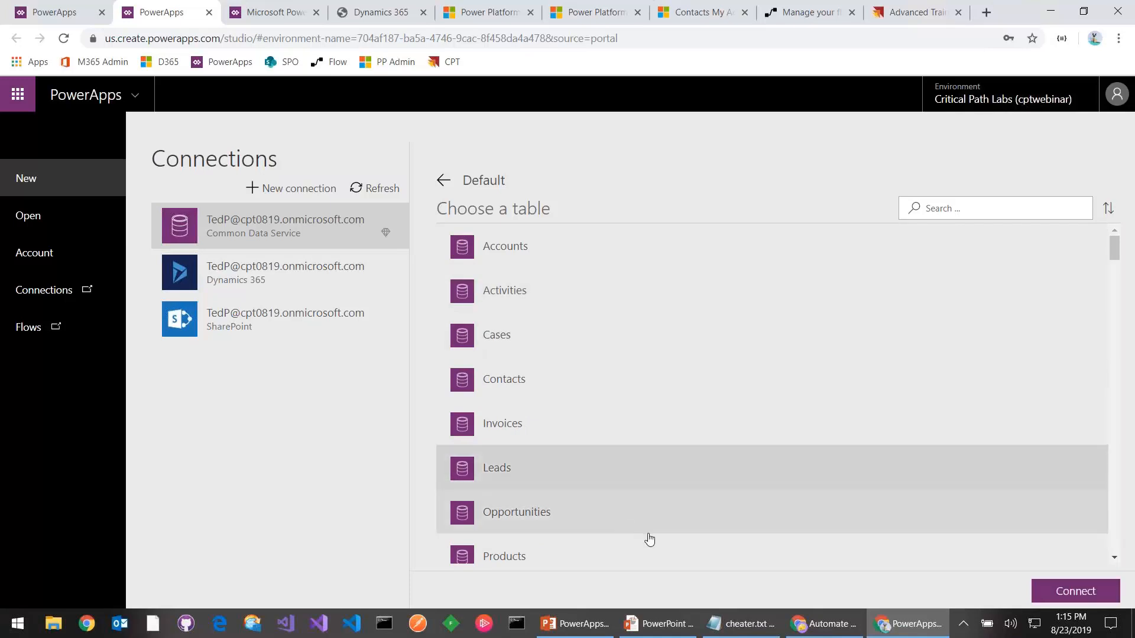
click(1075, 591)
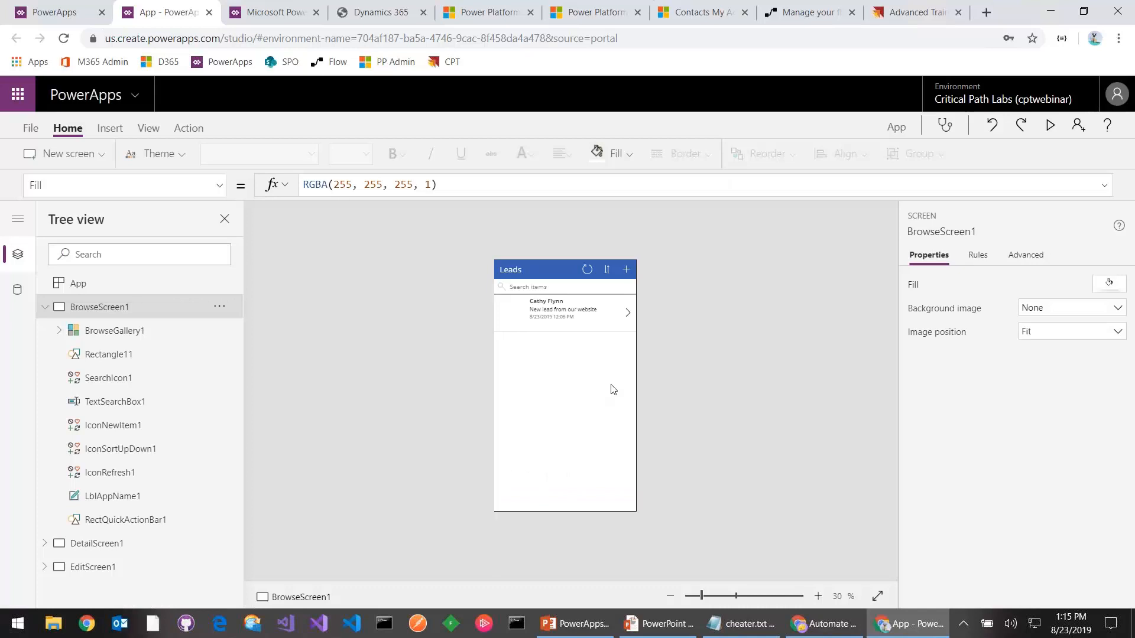
Step: Change the layout of BrowseGallery1 on BrowseScreen1 to Title and subtitle
click(45, 306)
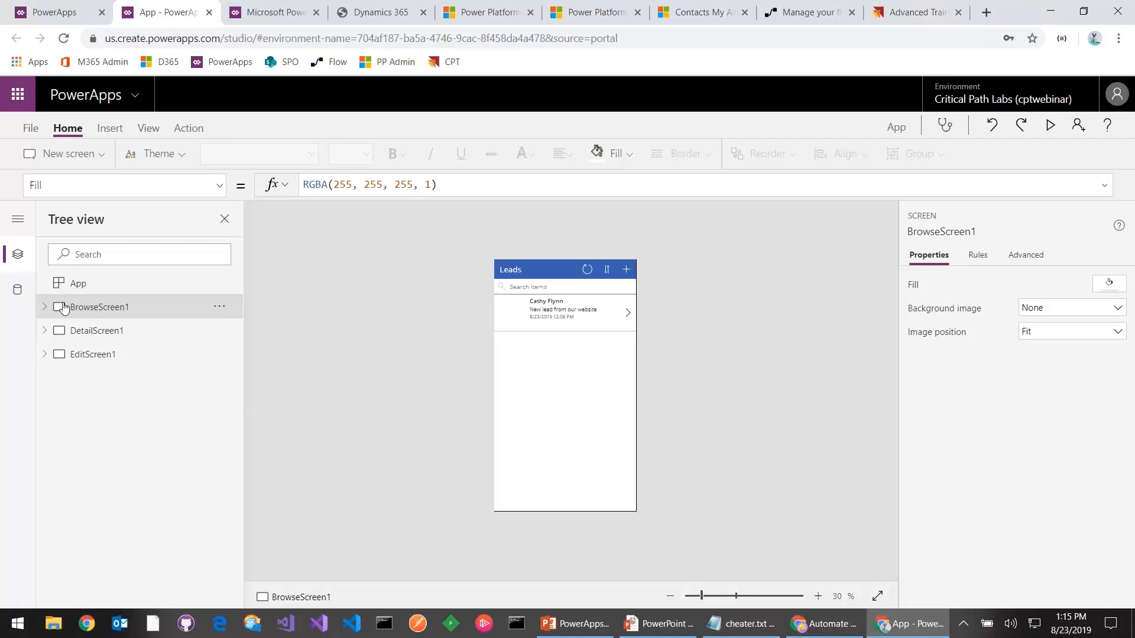
click(45, 307)
click(112, 330)
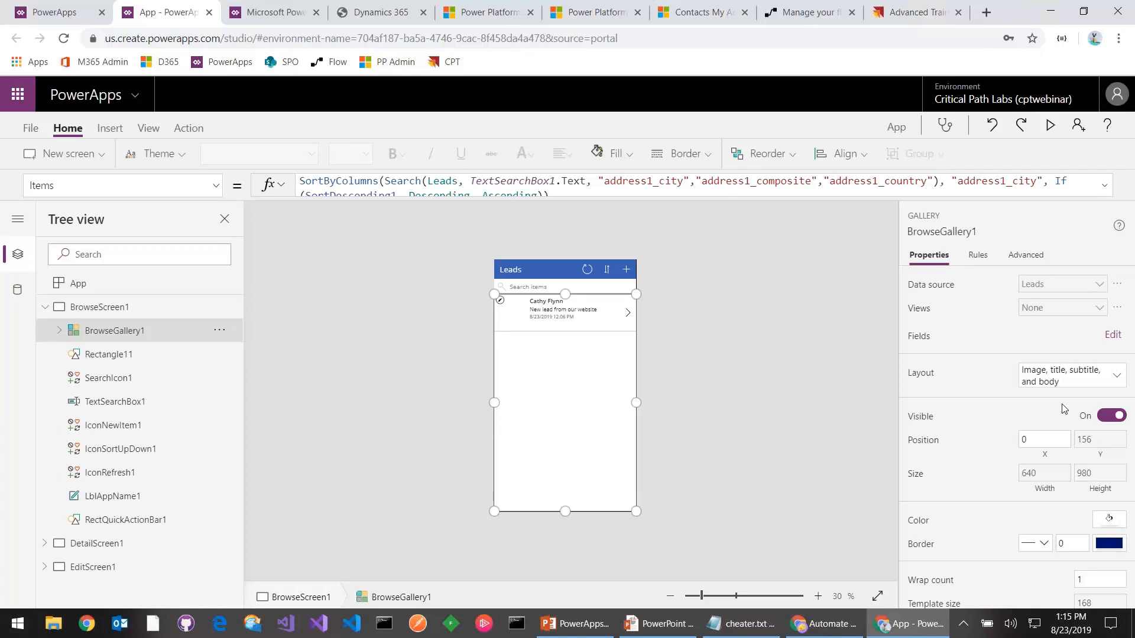
click(1104, 384)
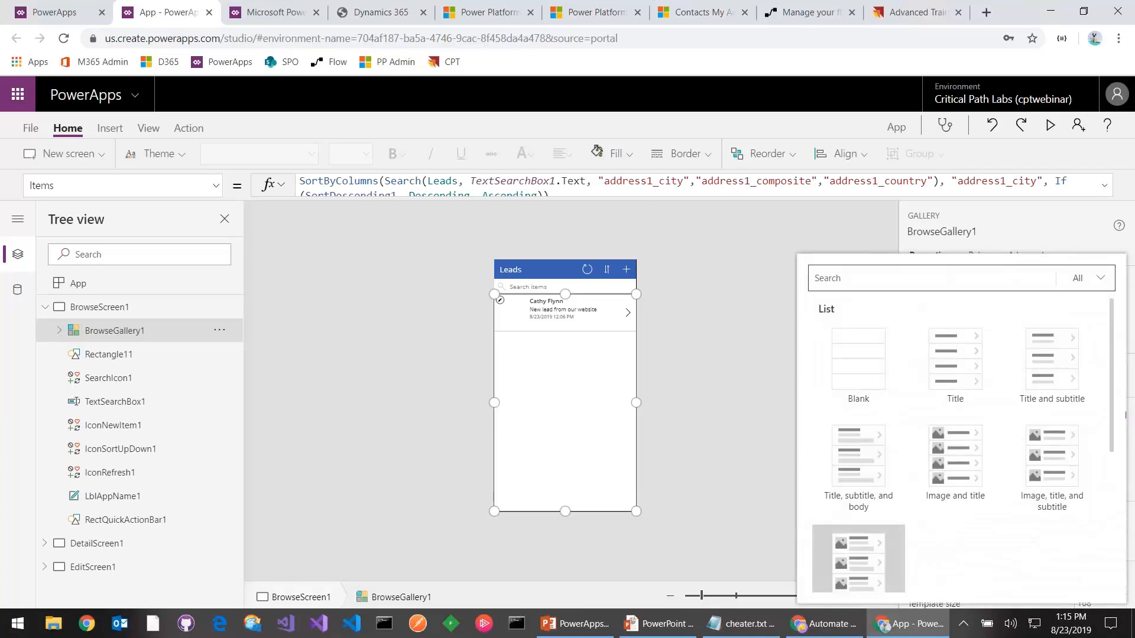
click(1050, 362)
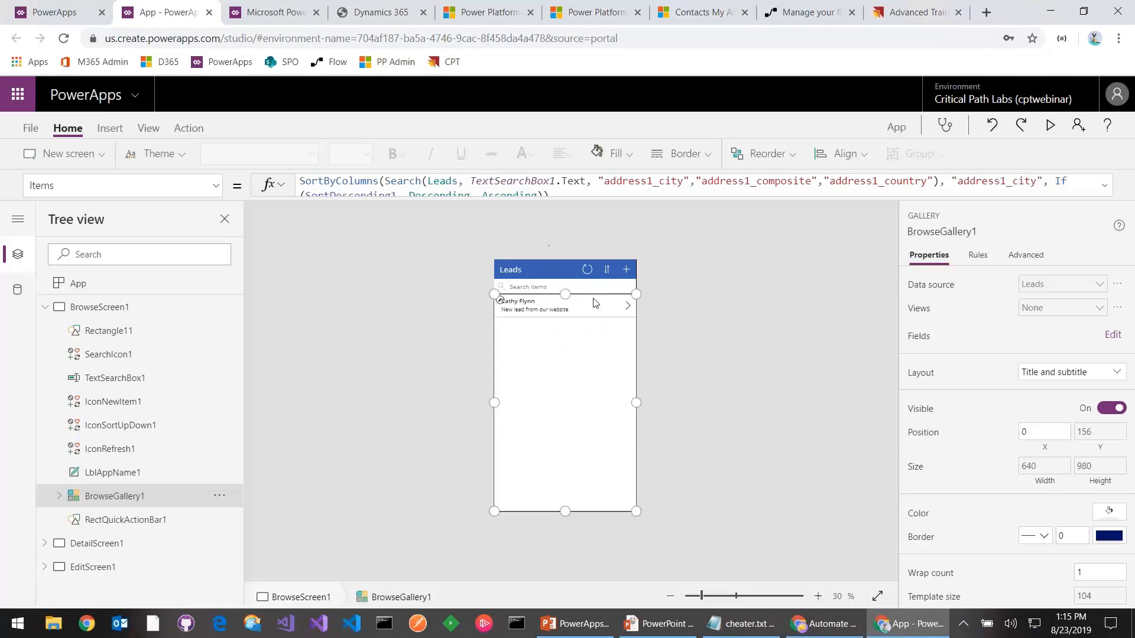
Step: Set the Text formula of the gallery's subtitle label to ThisItem.Email
click(749, 597)
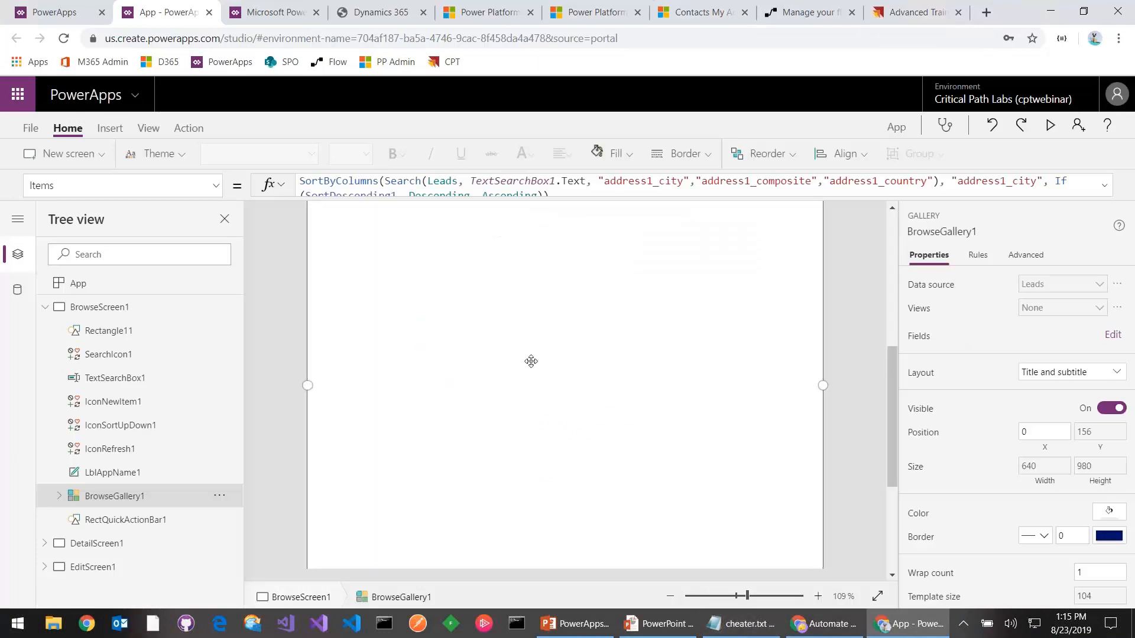
click(417, 377)
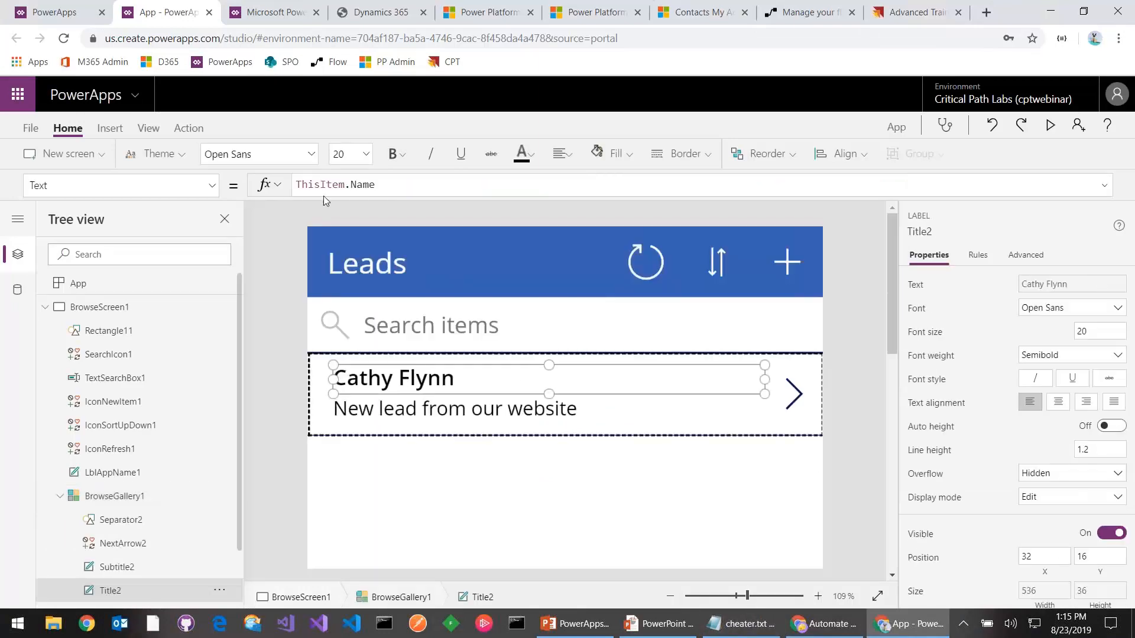
click(451, 414)
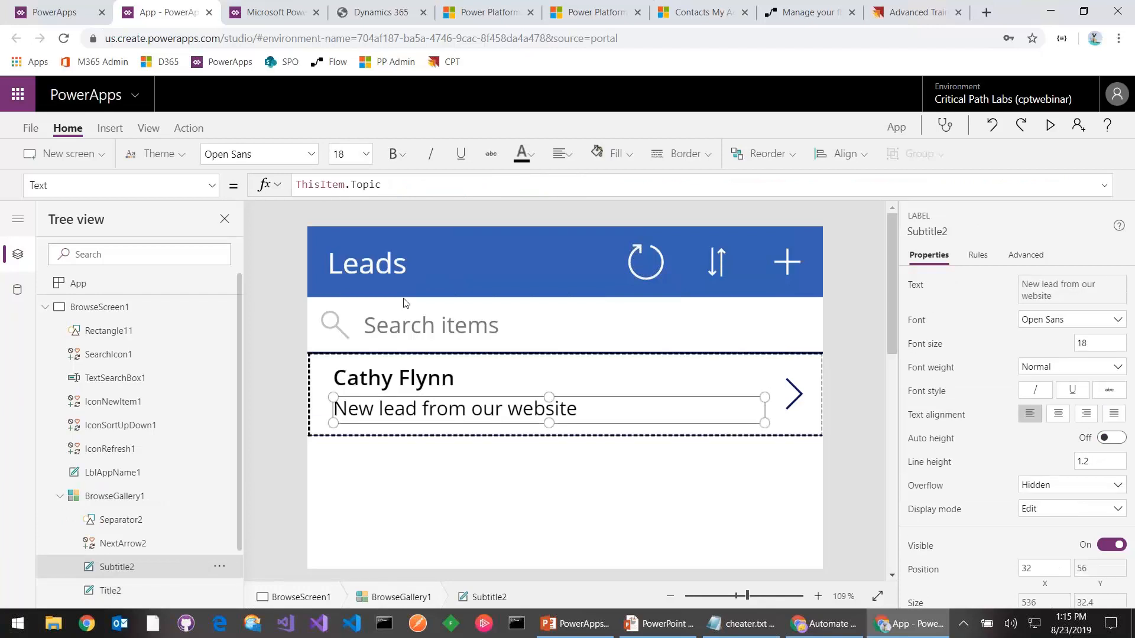
double_click(364, 185)
key(BackSpace)
key(BackSpace)
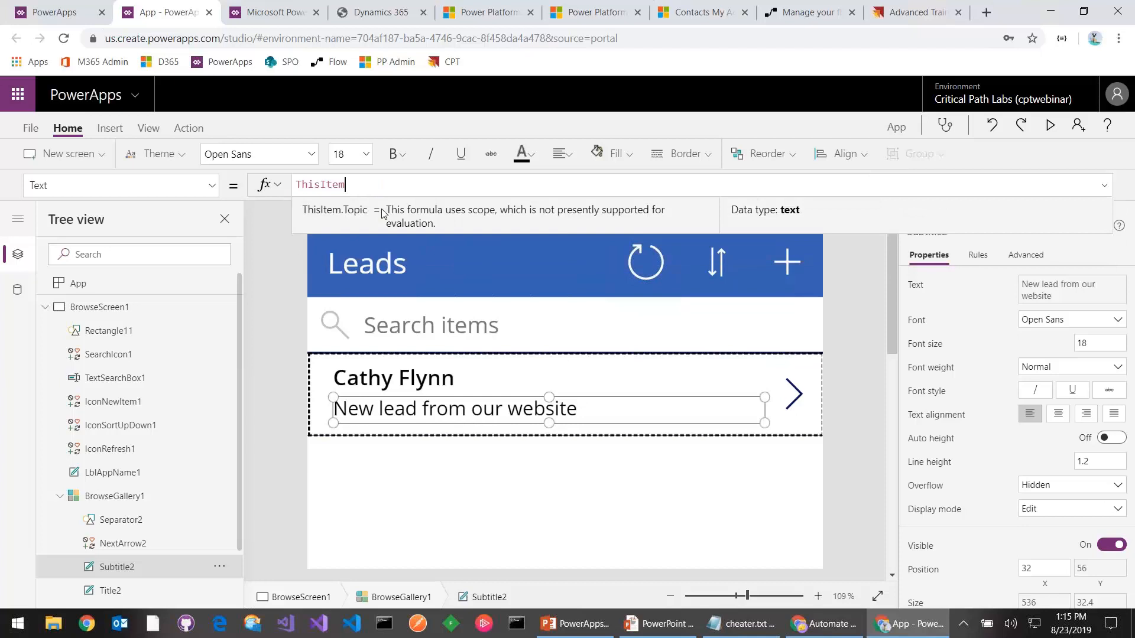
text(.Email)
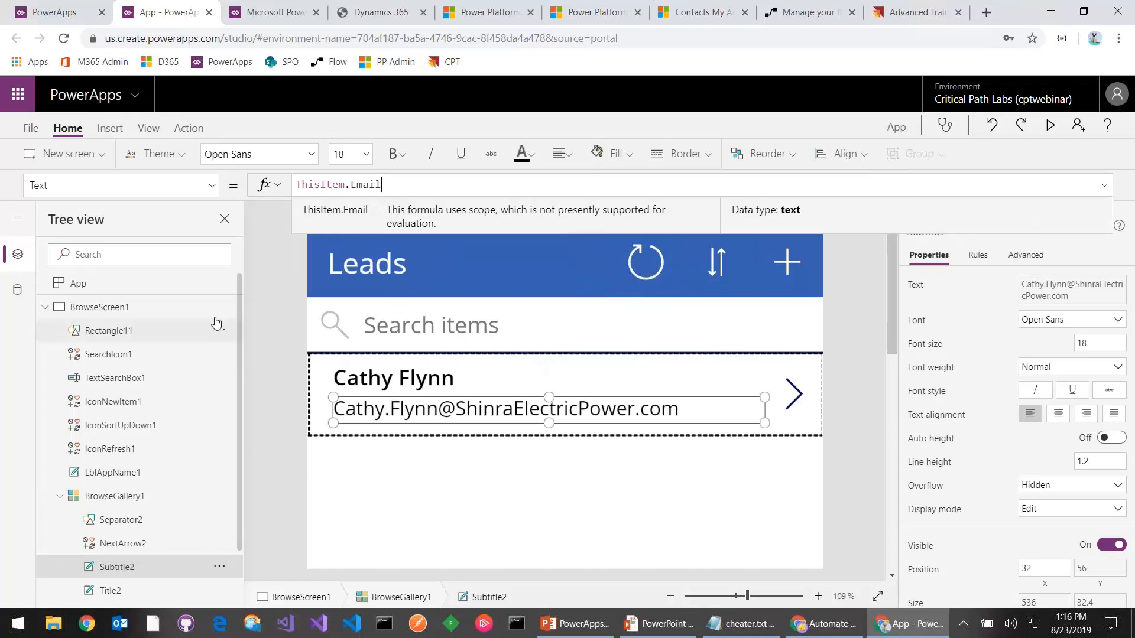
Step: Open the field list of EditForm1 on EditScreen1 and move the Name field to the first position
click(45, 306)
click(90, 356)
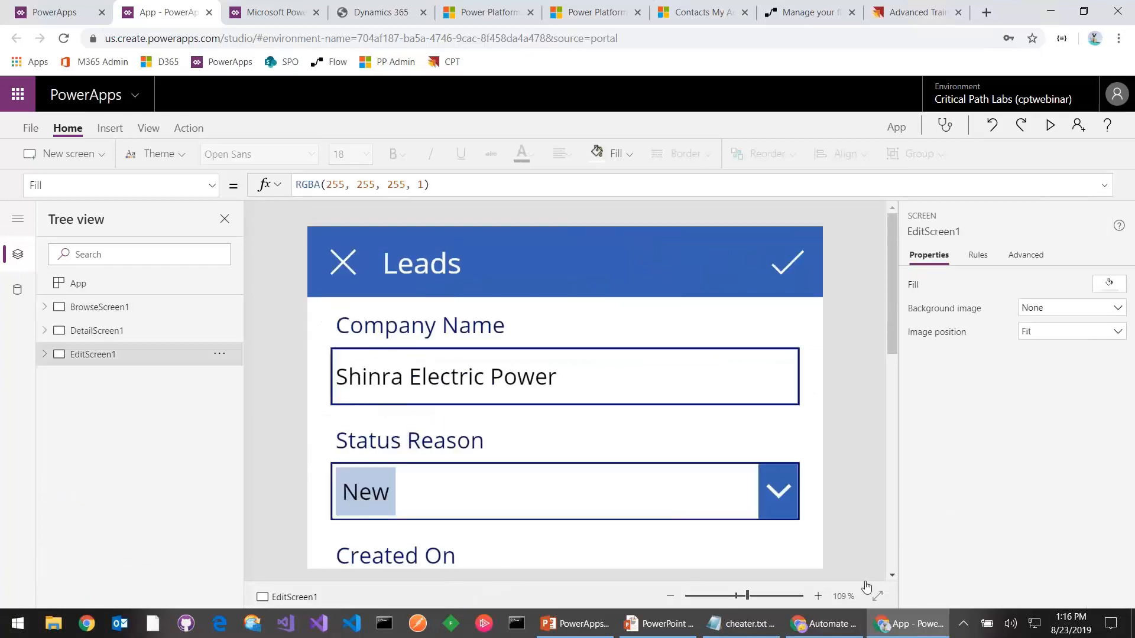
click(671, 597)
click(671, 597)
click(671, 597)
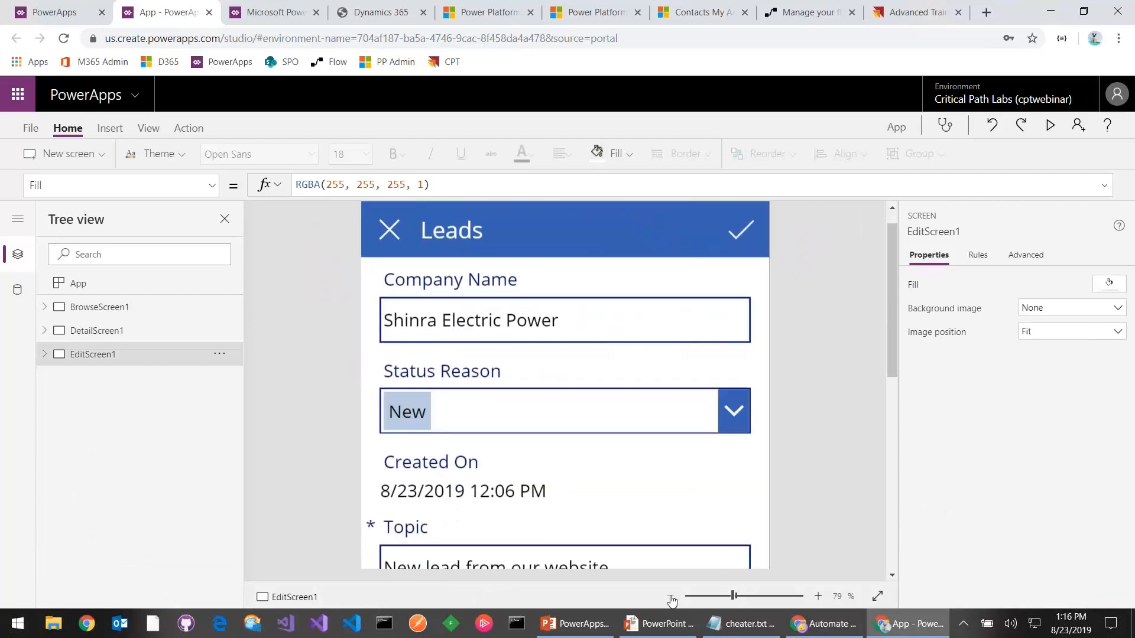
click(671, 597)
click(671, 597)
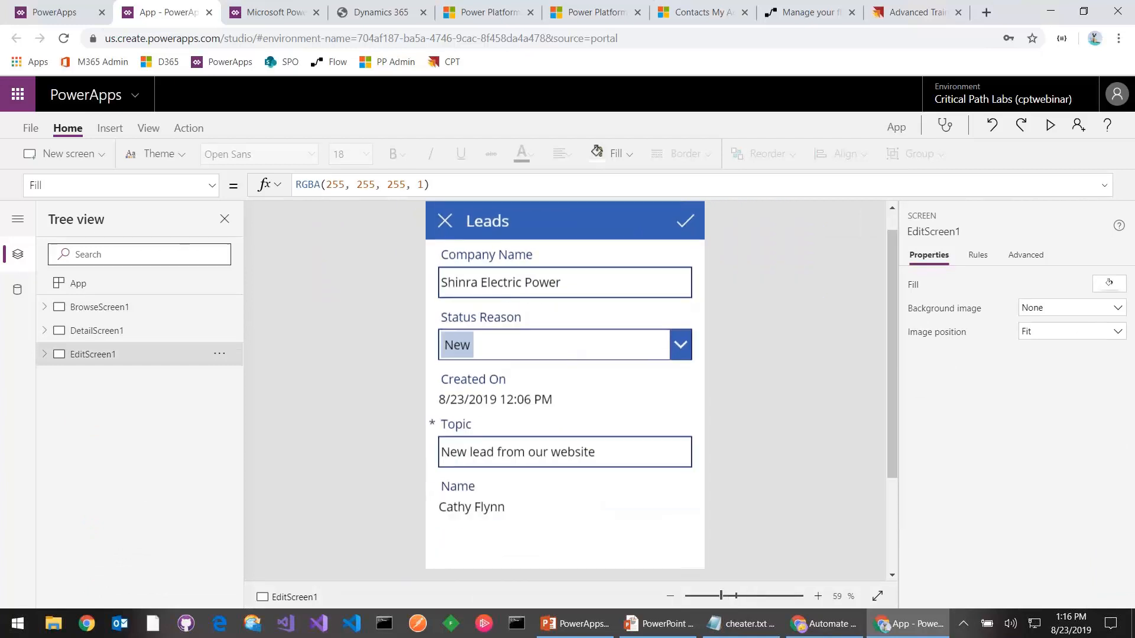
click(45, 354)
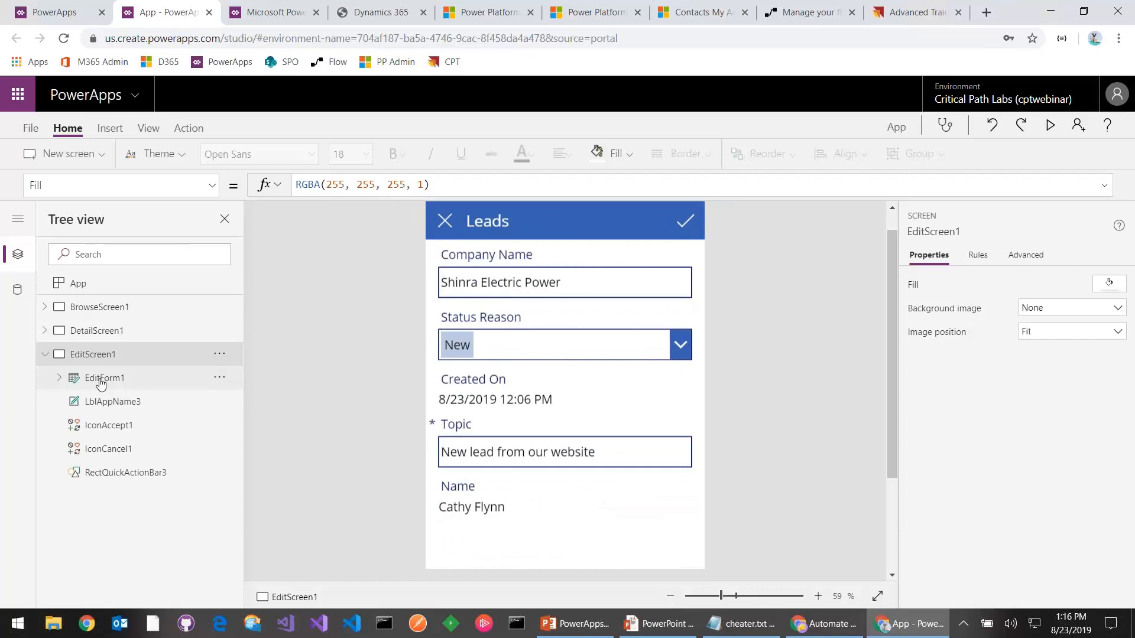
click(102, 384)
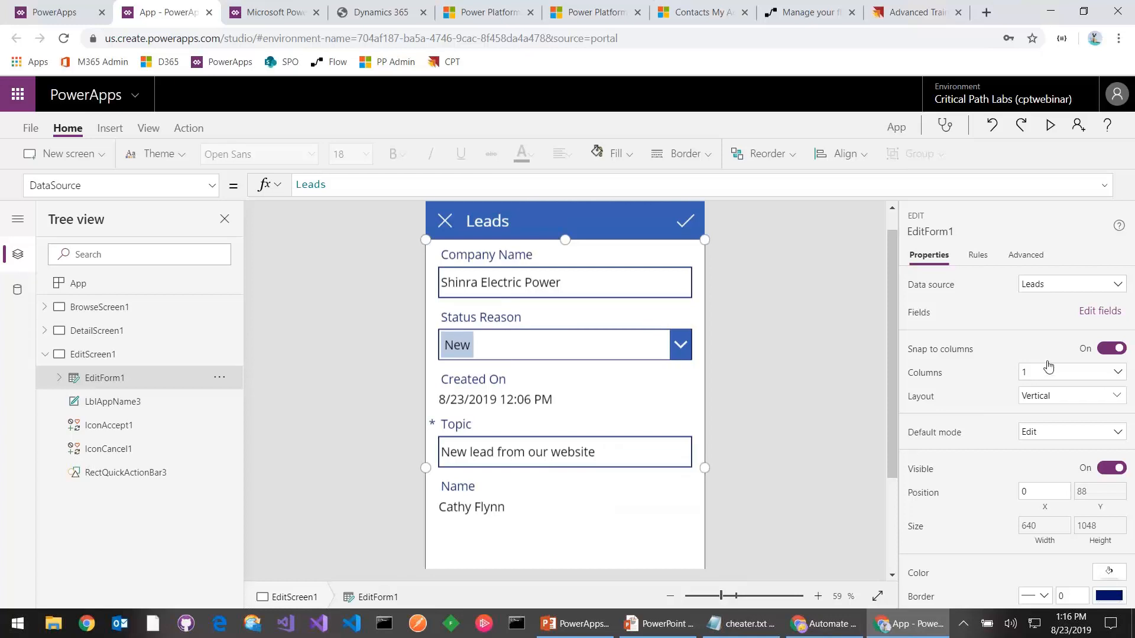
click(1098, 315)
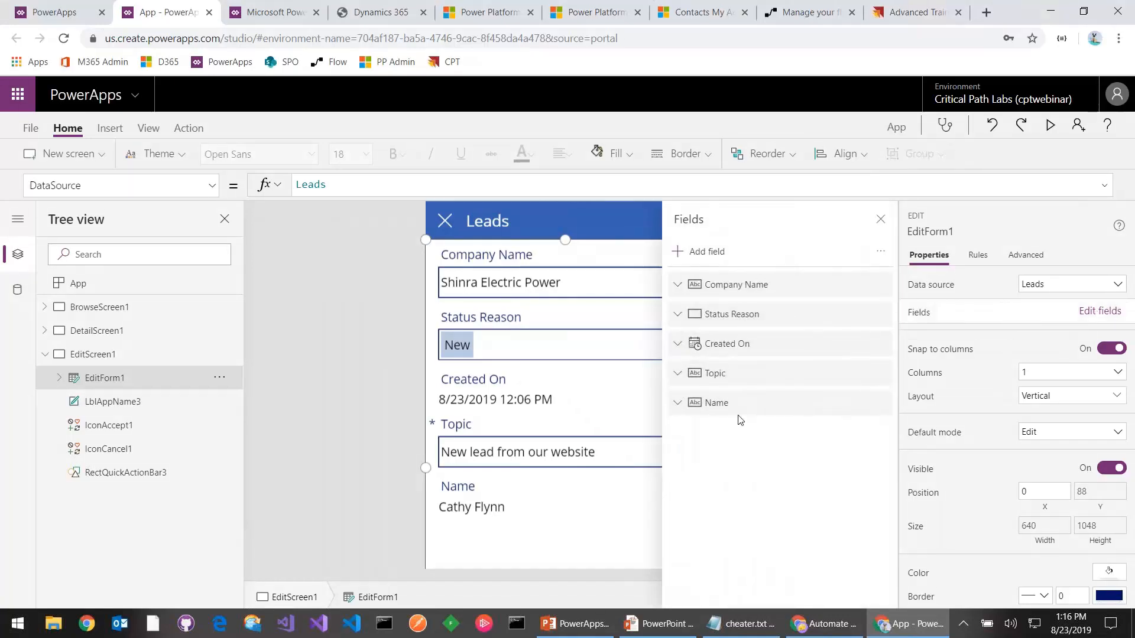
drag(741, 411, 735, 280)
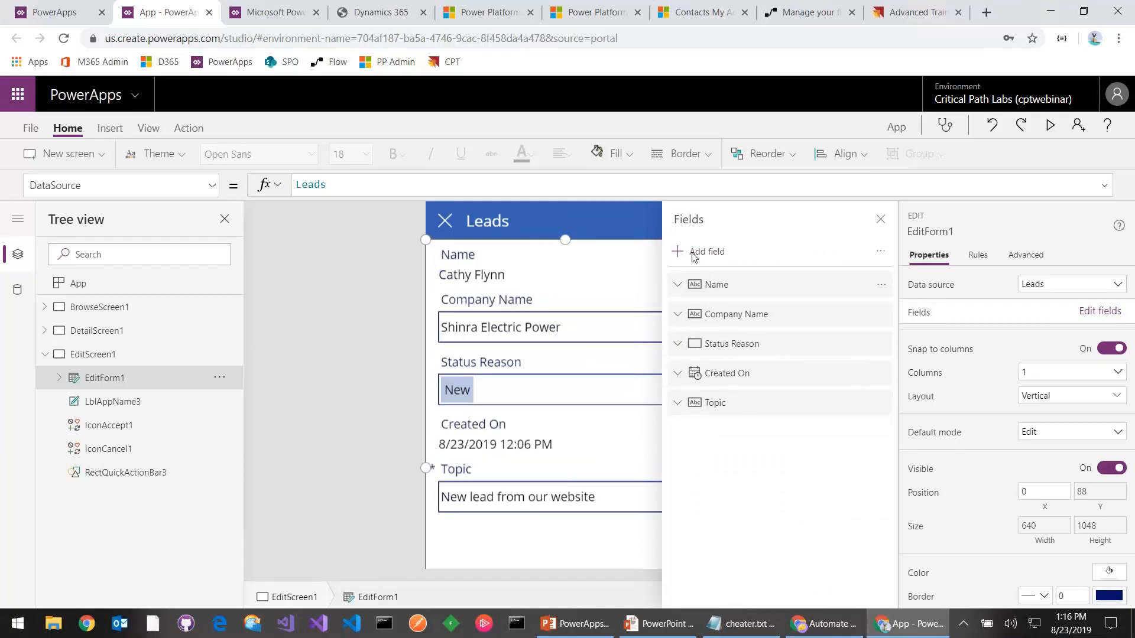
Step: Add the First Name field to EditForm1
click(713, 253)
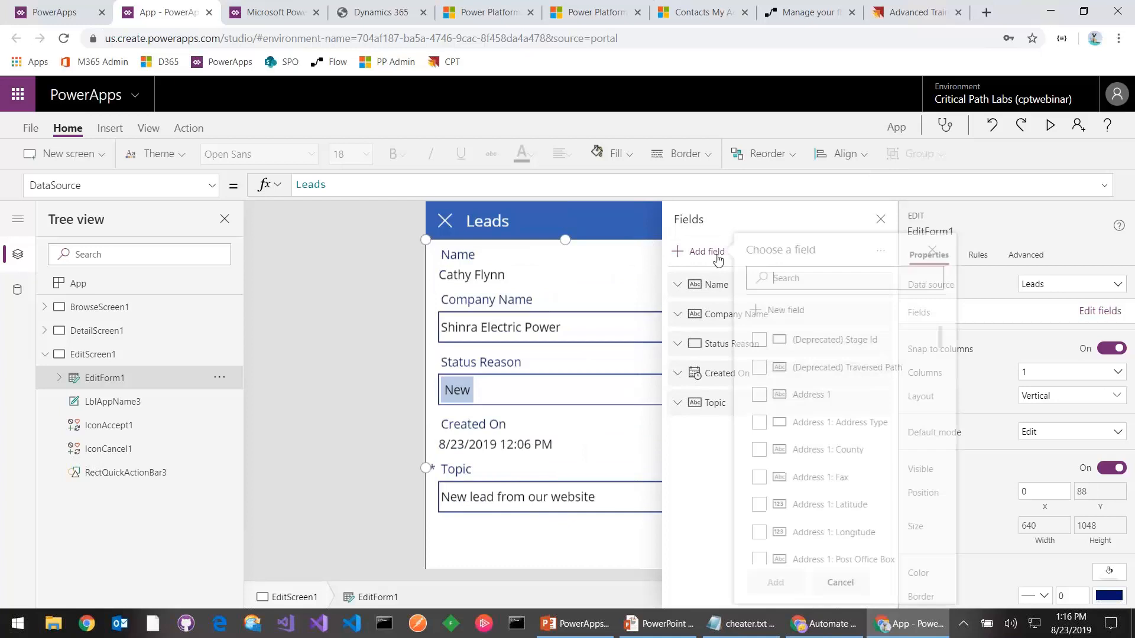
text(firt)
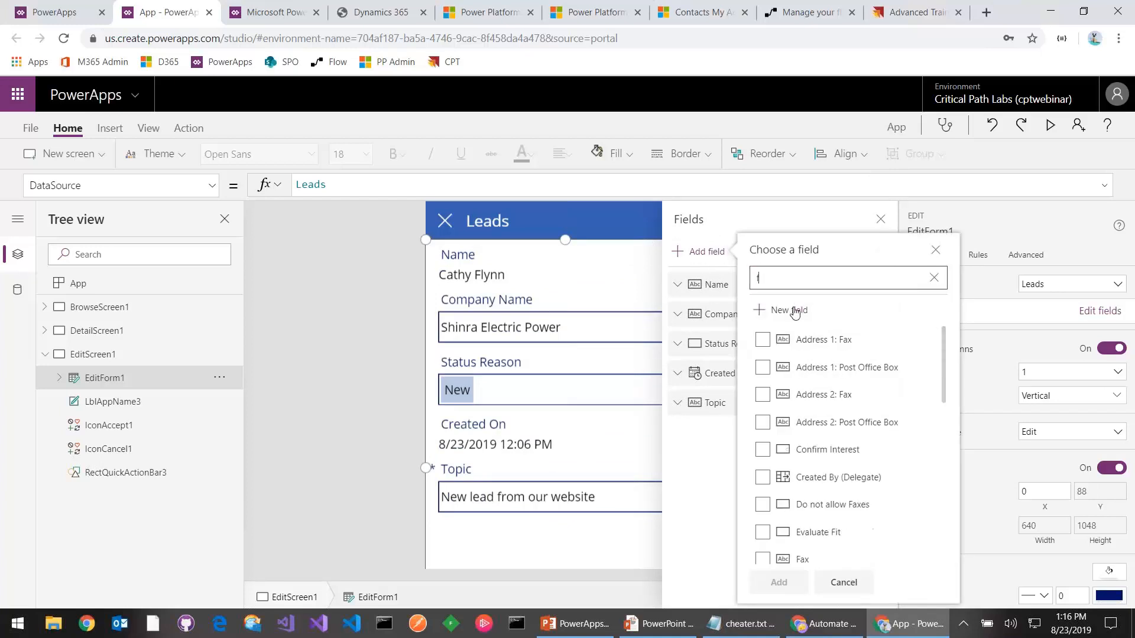
key(BackSpace)
key(BackSpace)
text(rs)
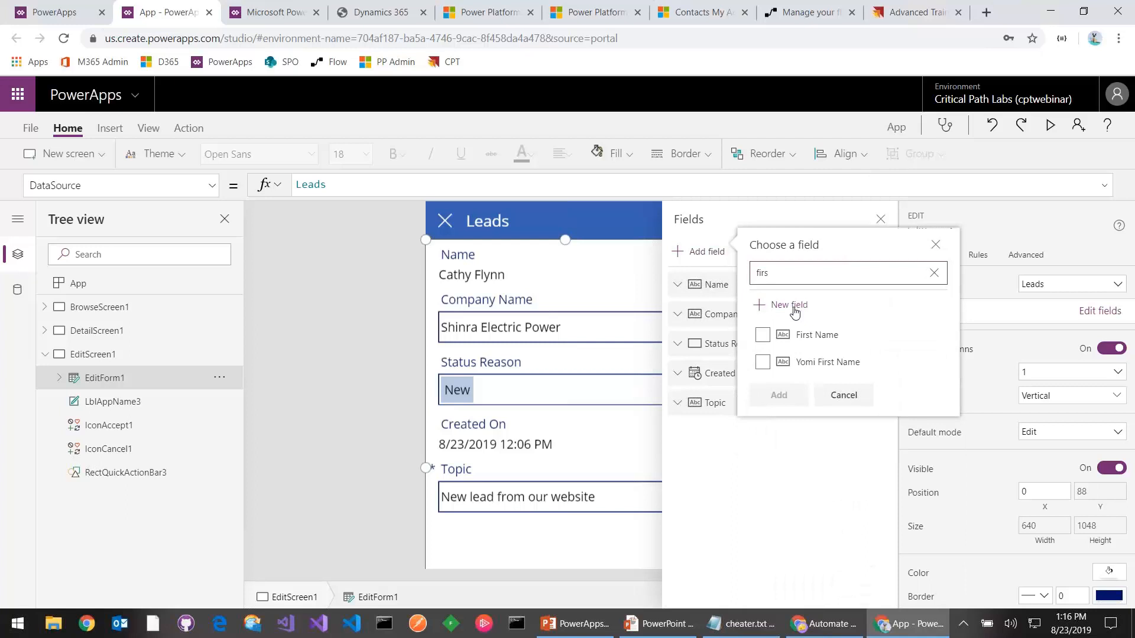
click(762, 334)
click(779, 395)
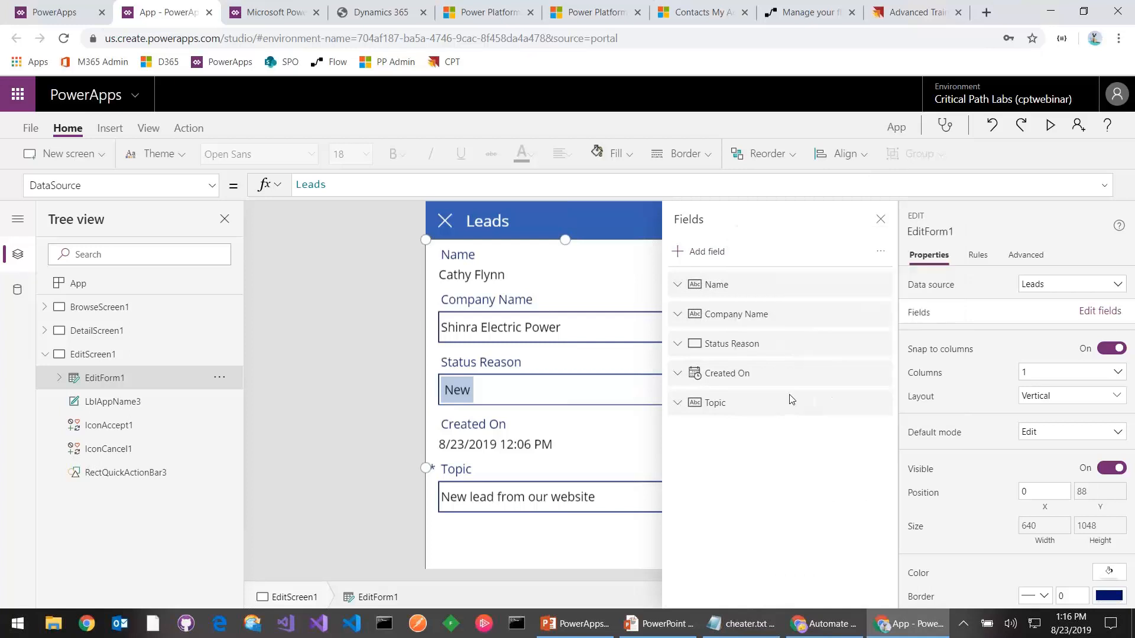
Step: Add the Last Name field to EditForm1
click(706, 252)
text(Last)
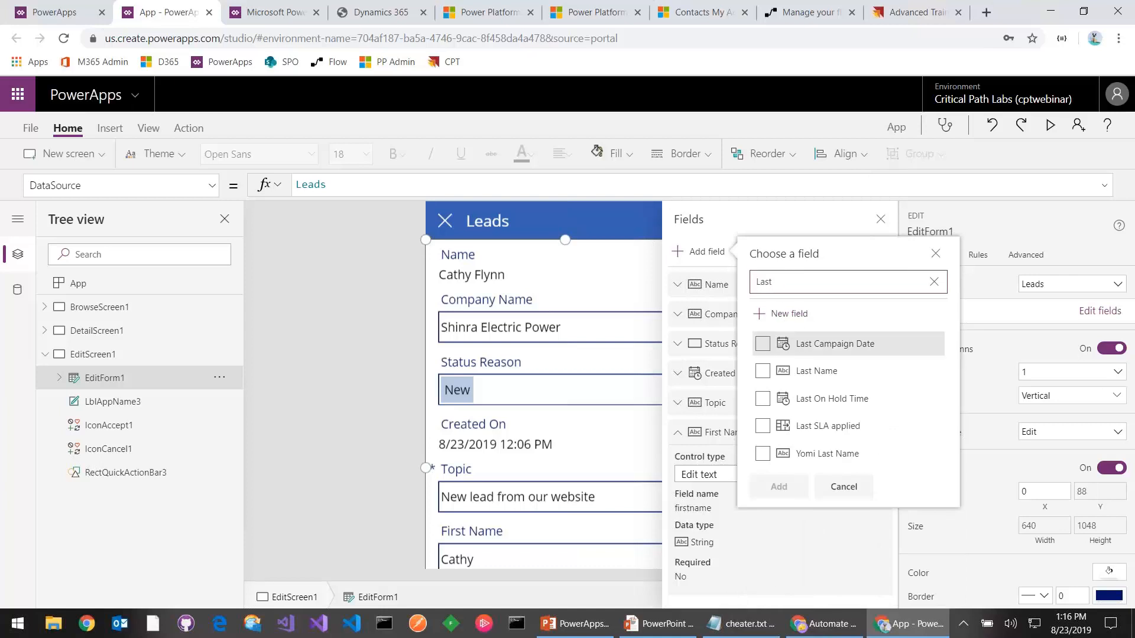
click(763, 370)
click(779, 485)
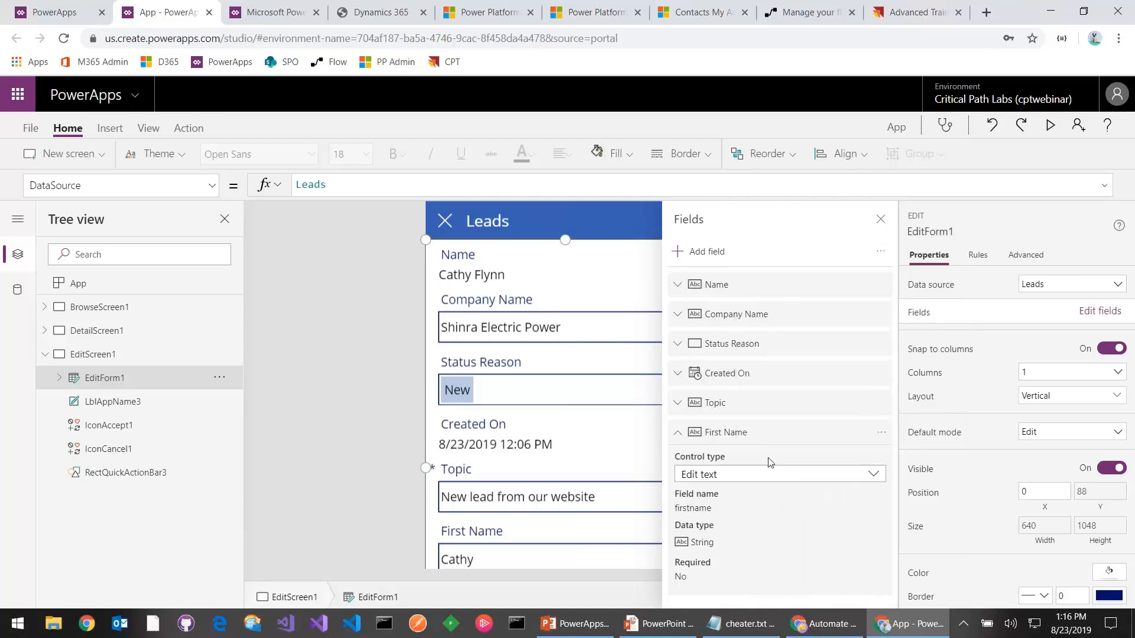
Step: Reorder the form's fields so First Name comes first and Last Name second, collapsing their details
drag(752, 437, 746, 287)
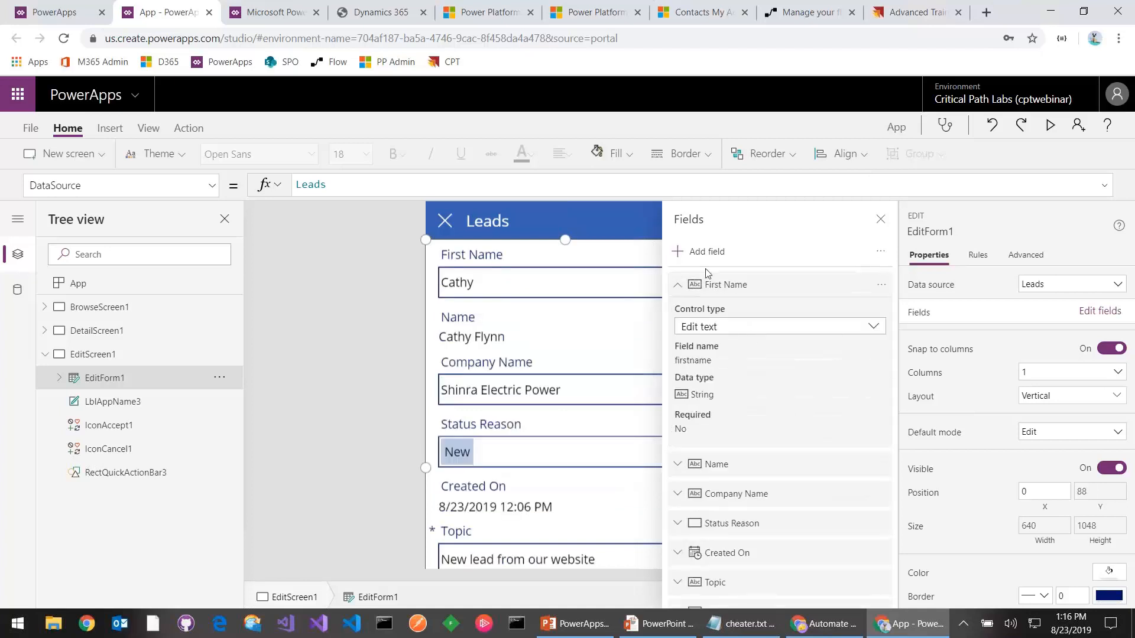
click(678, 288)
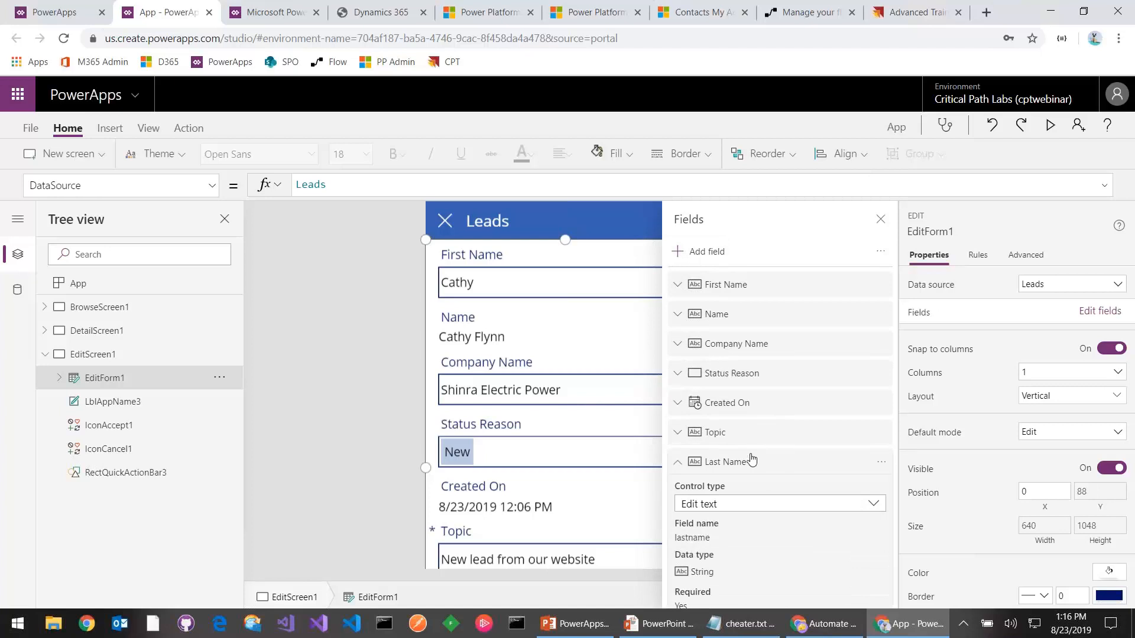
drag(746, 407, 750, 315)
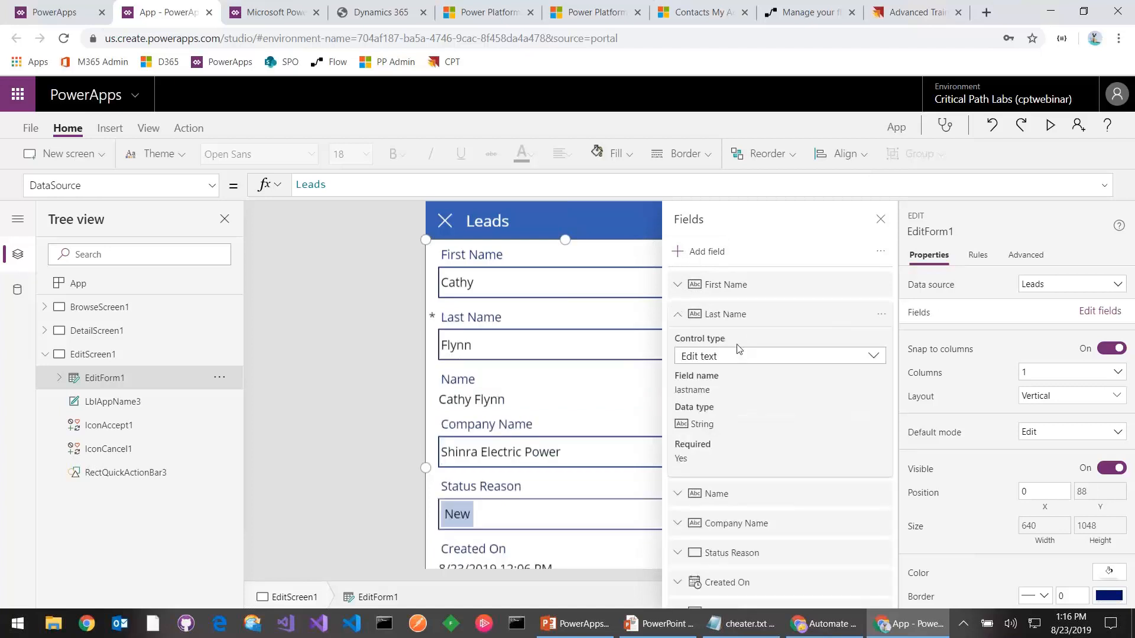
click(677, 314)
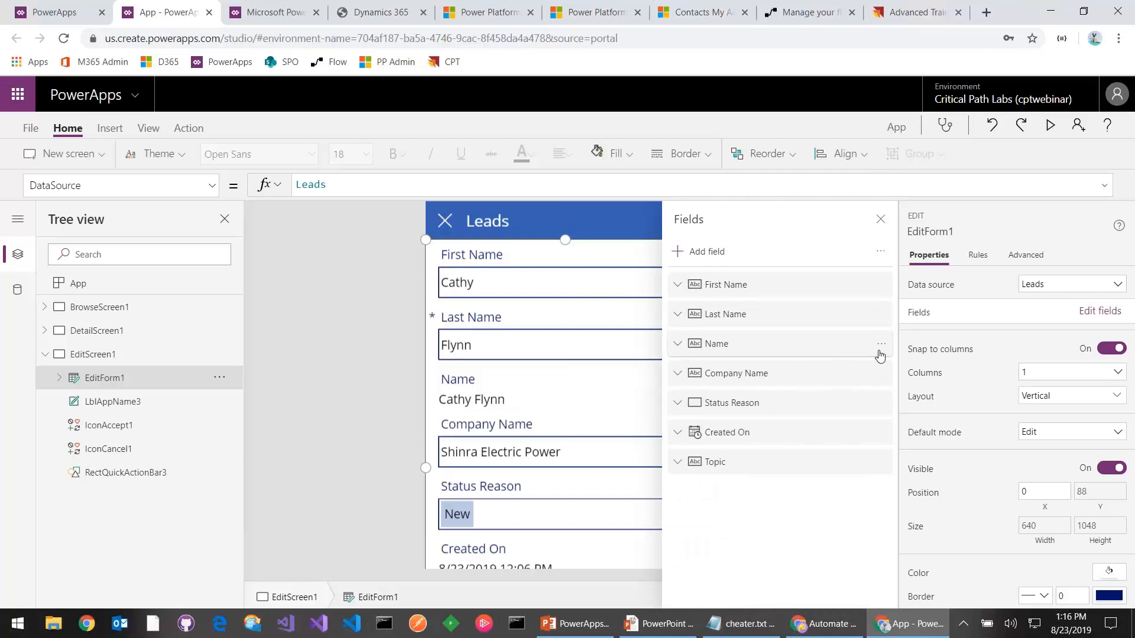
Step: Remove the Name and Status Reason fields from EditForm1
click(881, 349)
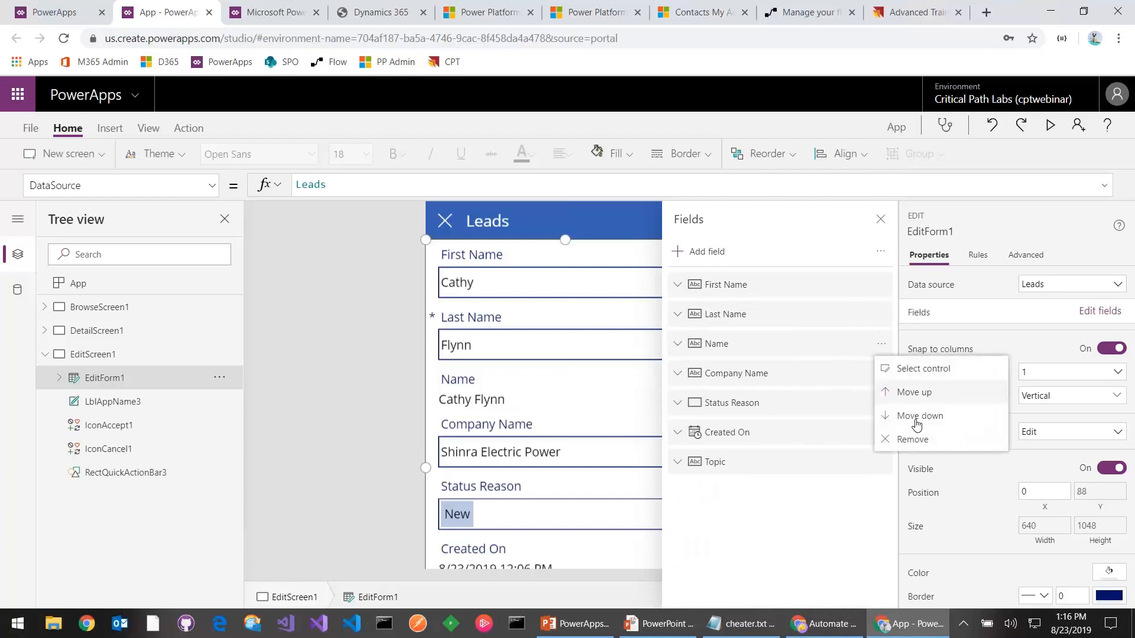
click(922, 436)
click(881, 373)
click(922, 470)
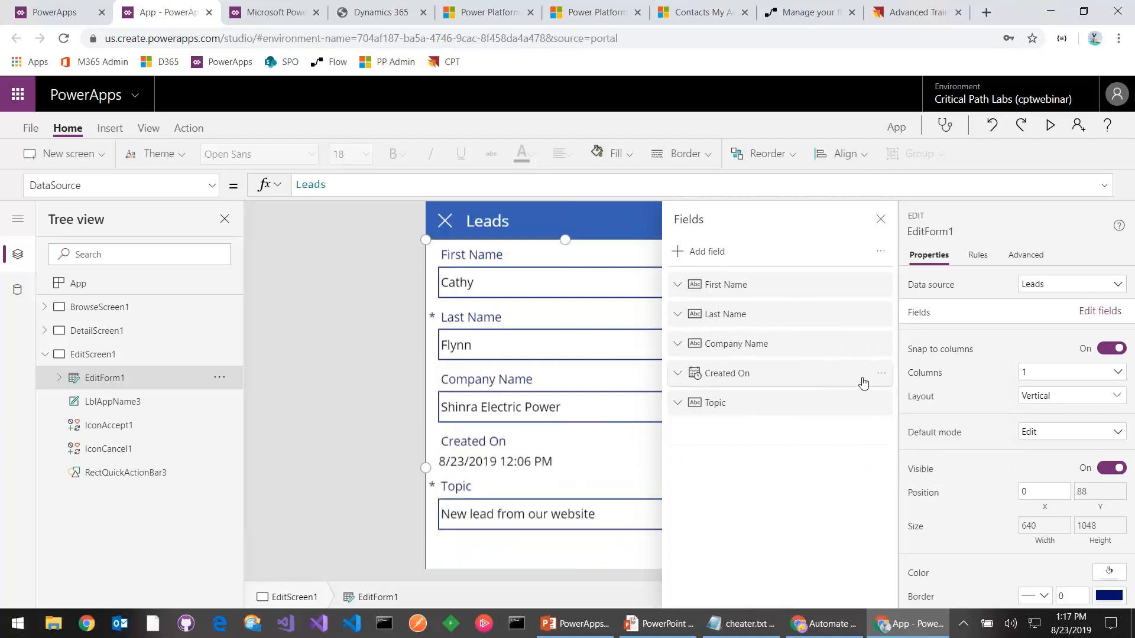
Step: Remove the Created On field from EditForm1 and add the Email field
click(881, 374)
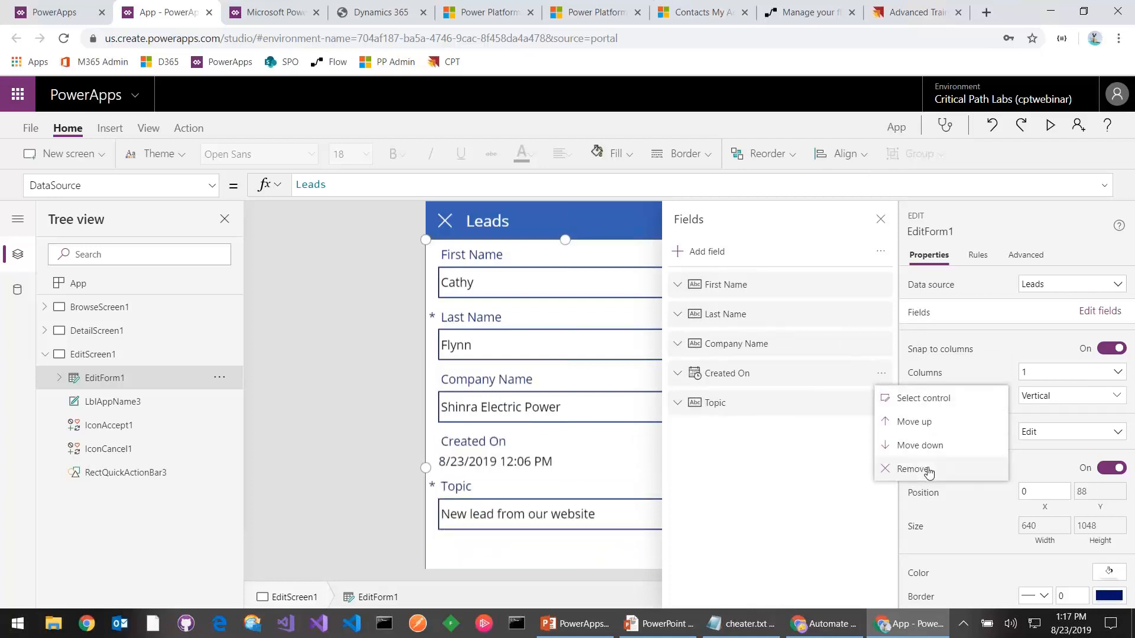
click(926, 470)
click(712, 253)
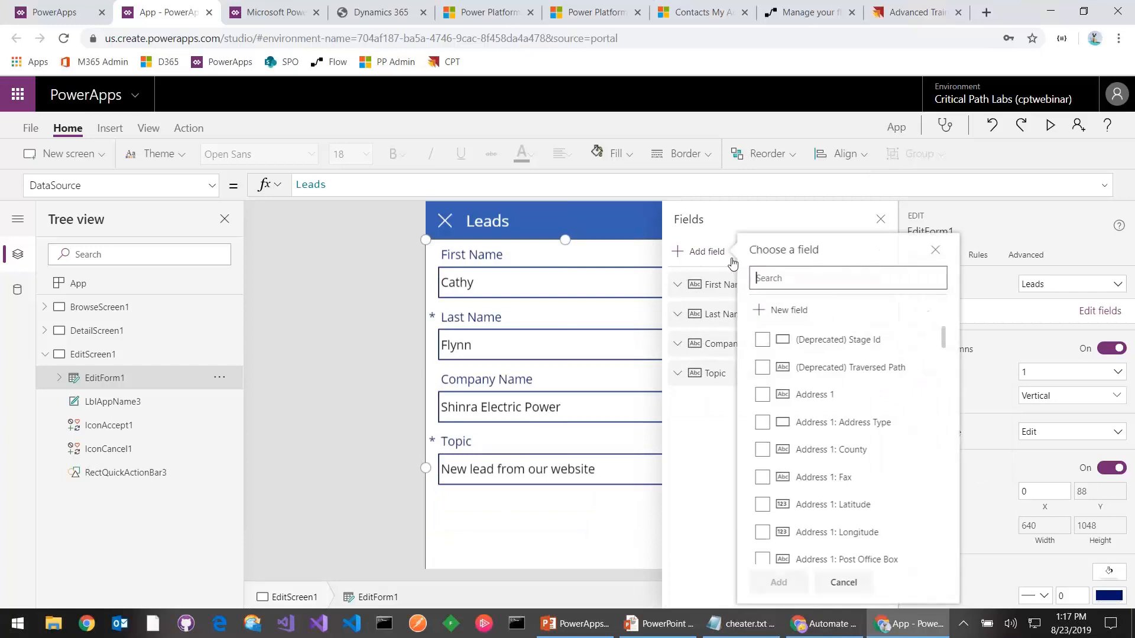
text(em)
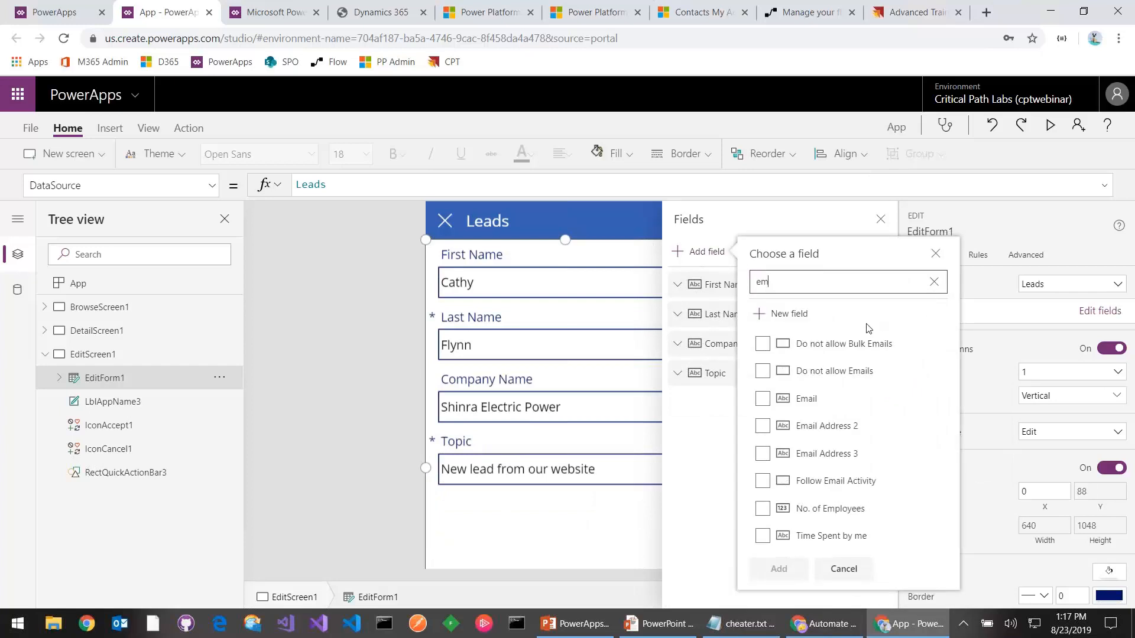
text(ail)
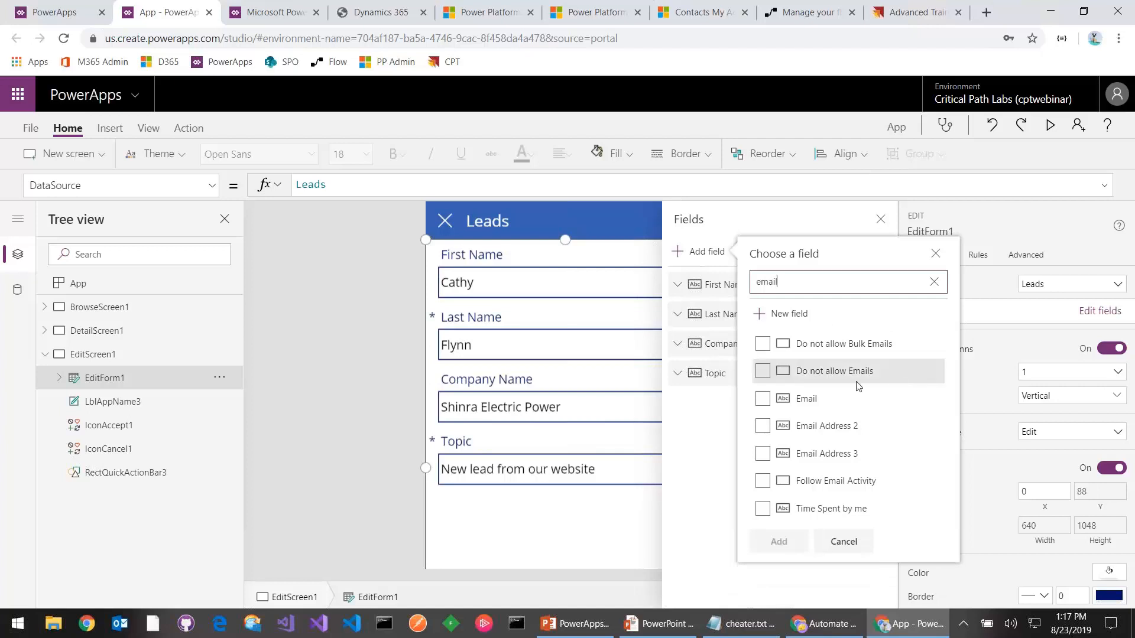
click(763, 398)
click(779, 539)
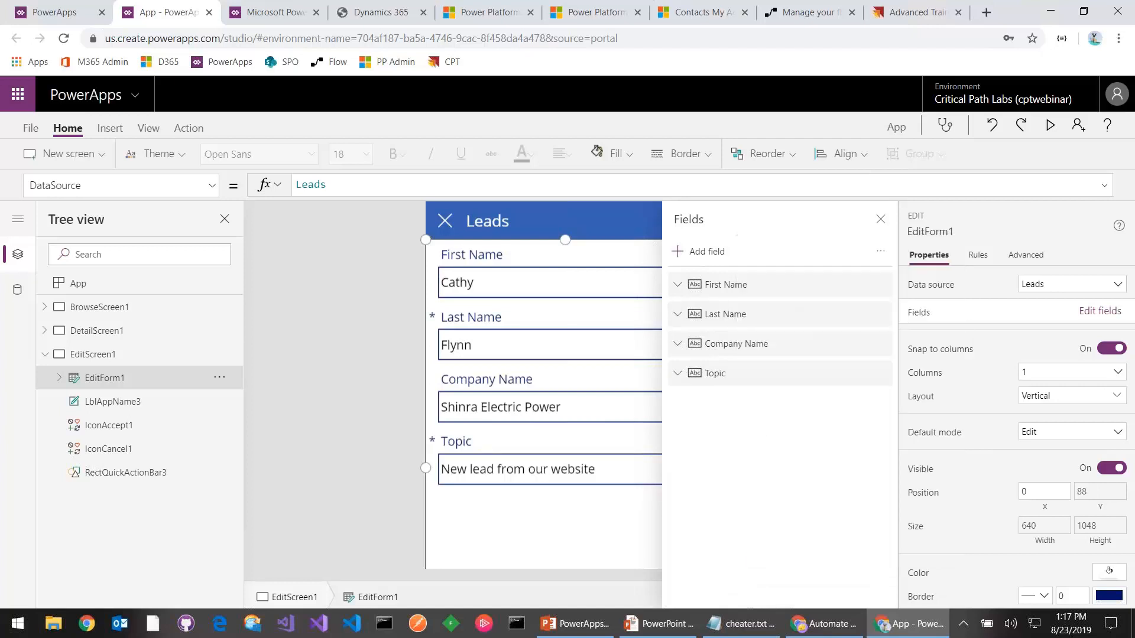
Step: Preview the app starting from BrowseScreen1 and open a blank form for a new lead
click(115, 308)
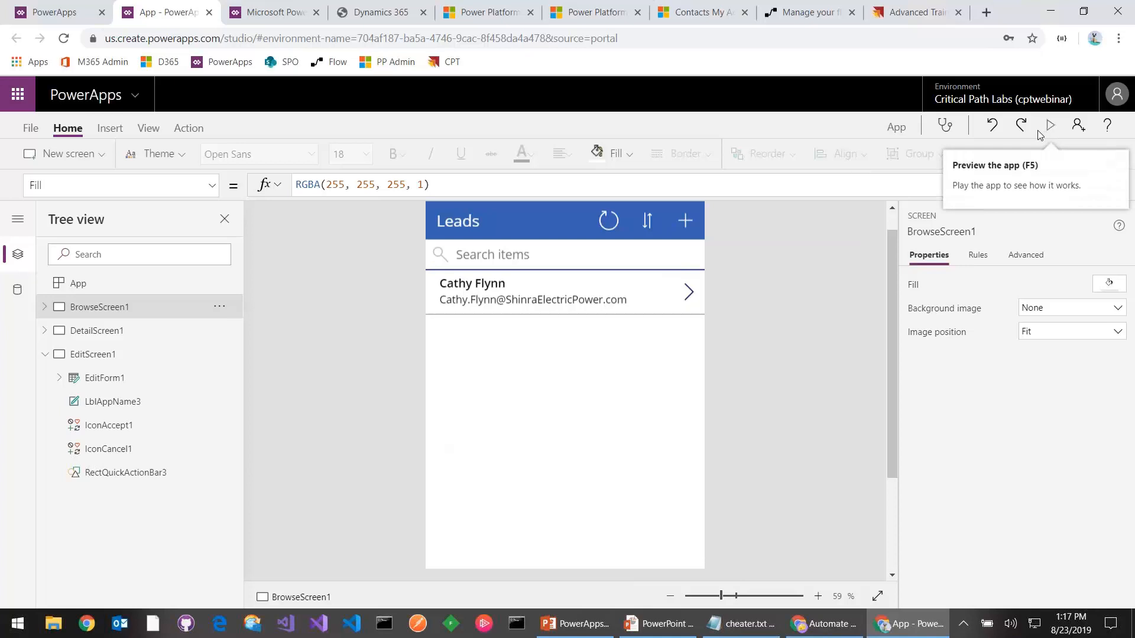
key(F5)
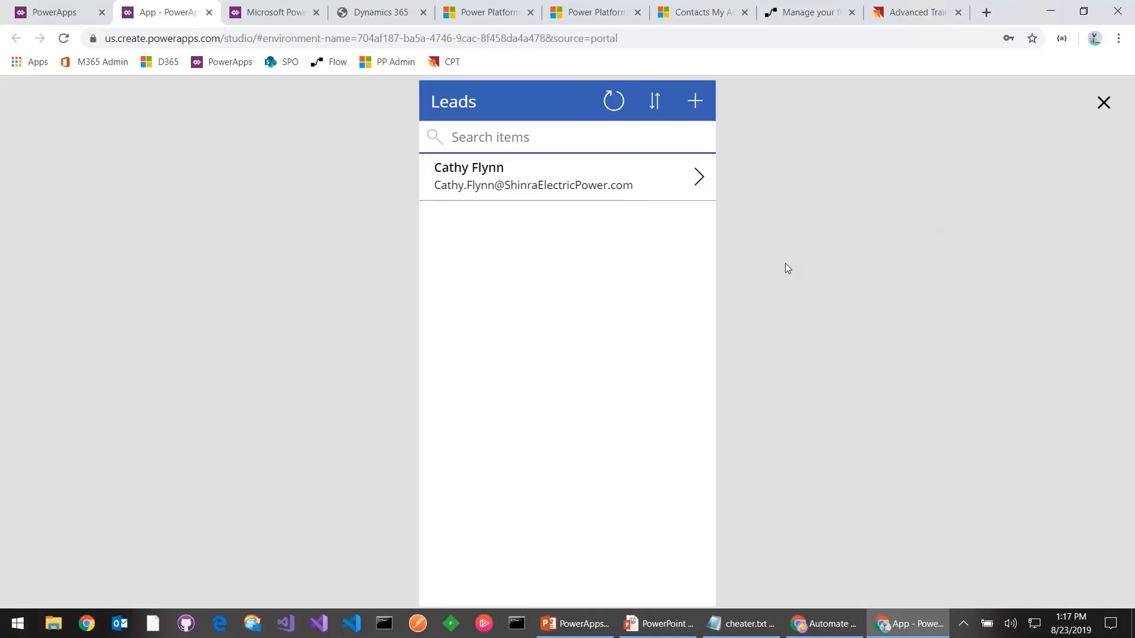
click(694, 101)
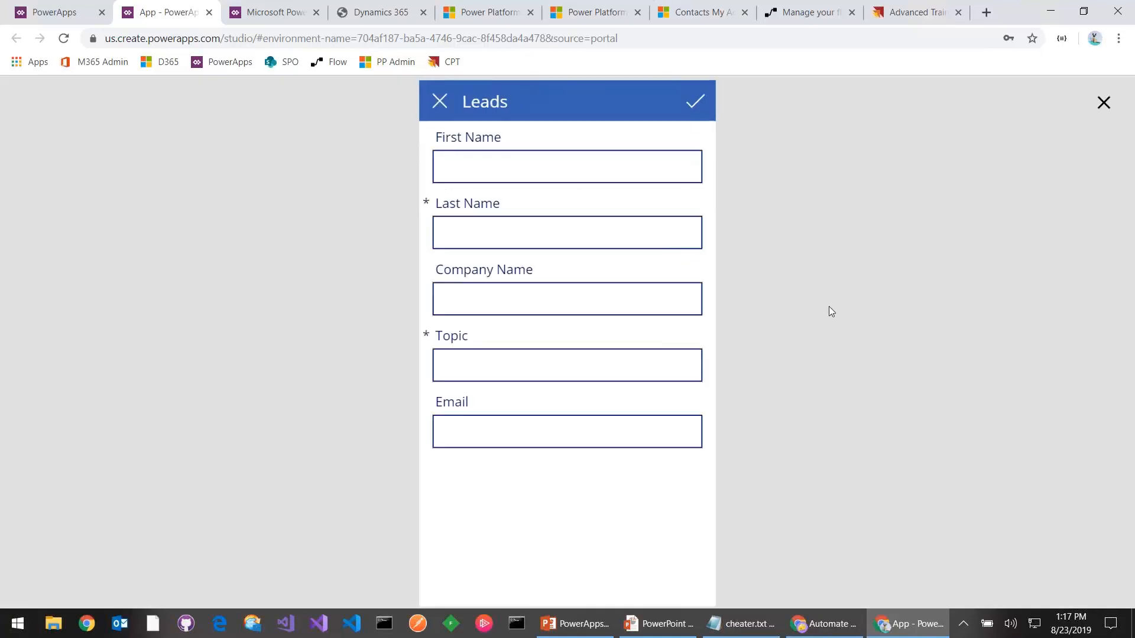
Step: Fill in the lead's first name, last name and email, with company CPT and topic "hot lead", and save the record
click(478, 167)
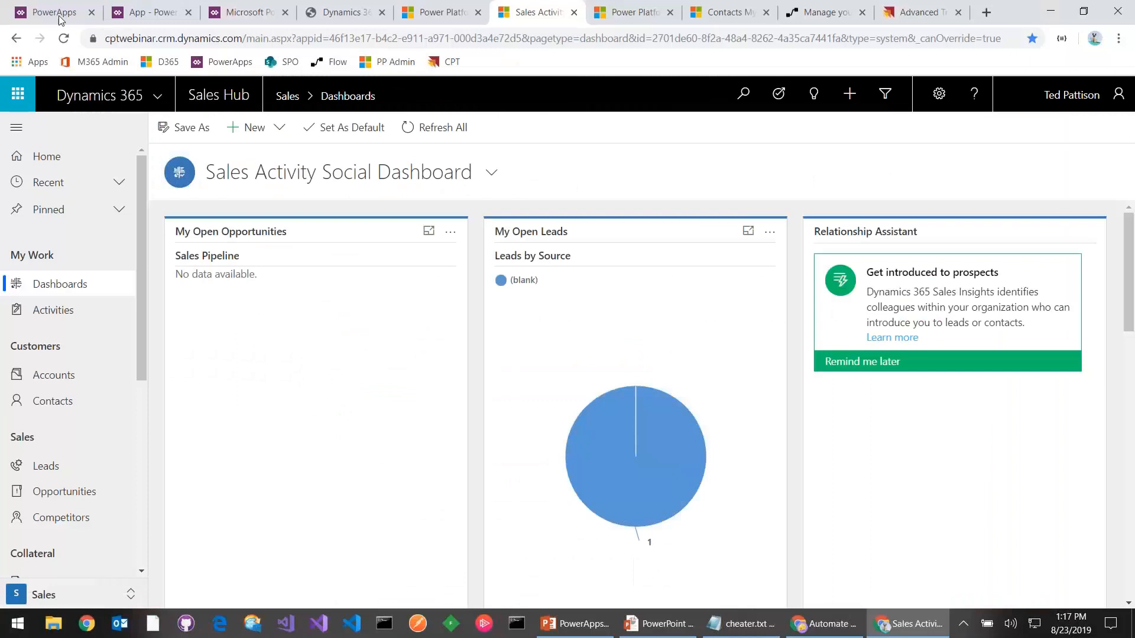
click(59, 18)
click(163, 22)
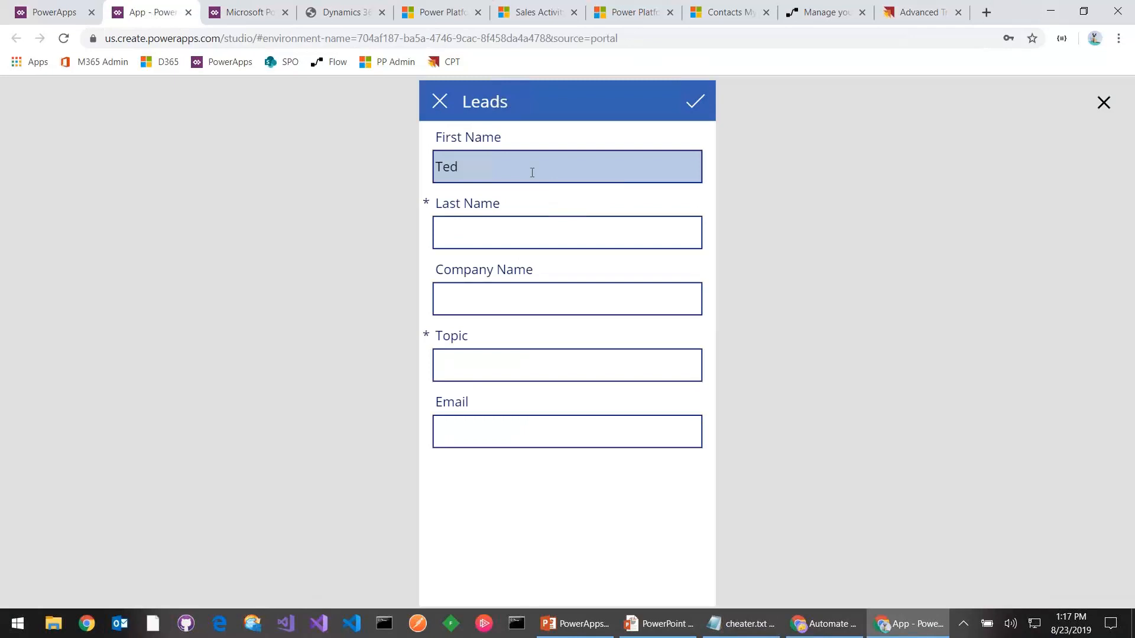
click(442, 237)
text(Pattison)
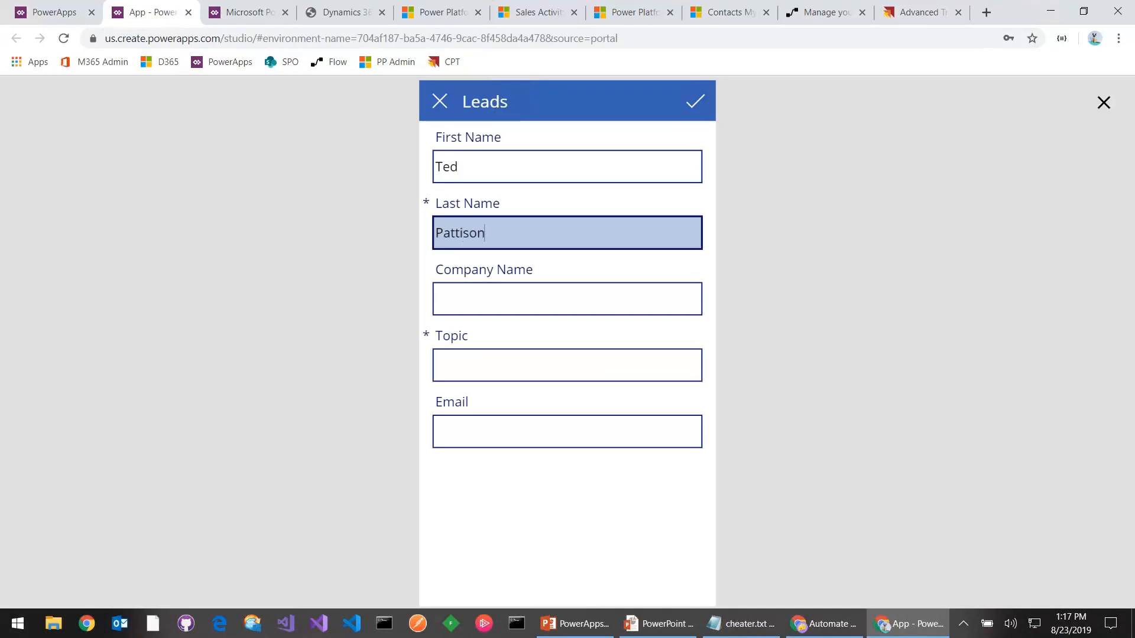
click(463, 303)
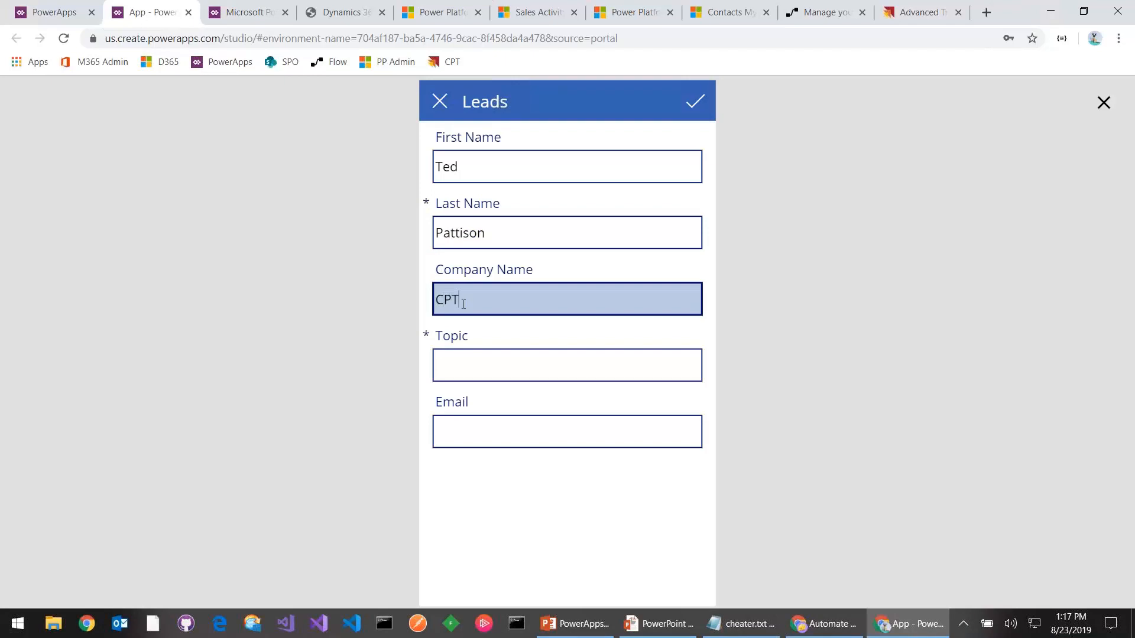
click(507, 373)
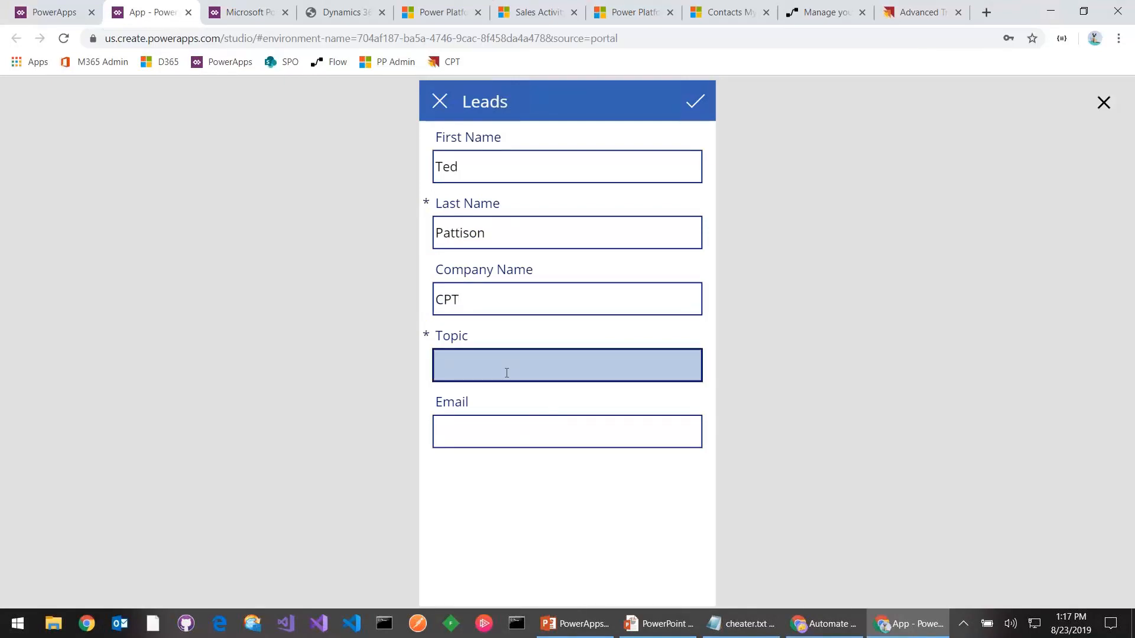
text(hot lead)
click(529, 436)
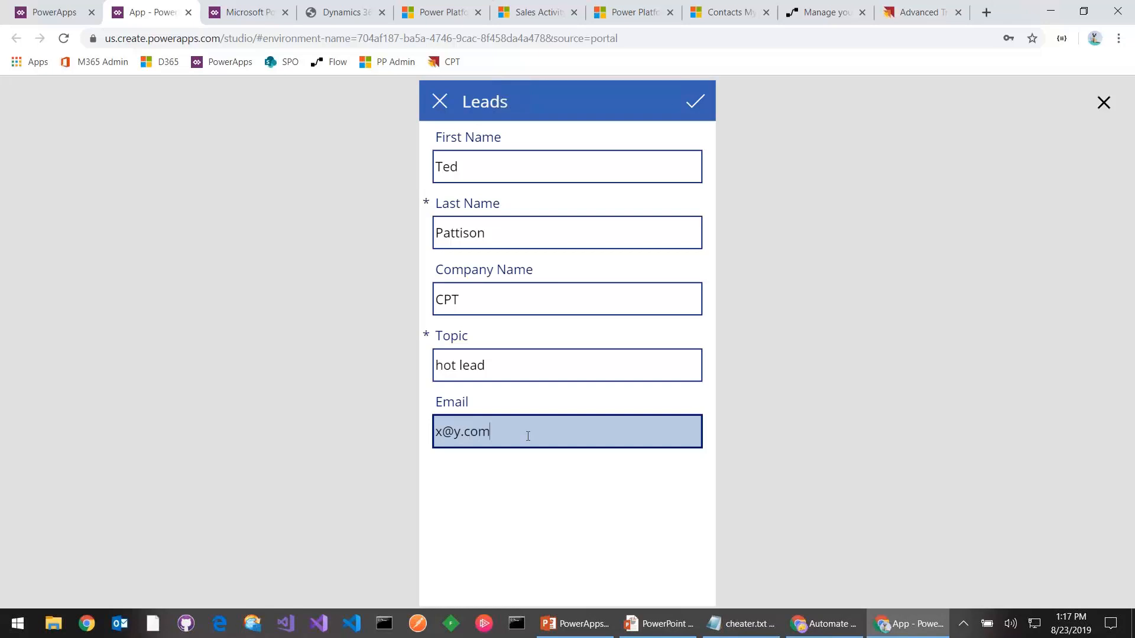
click(695, 104)
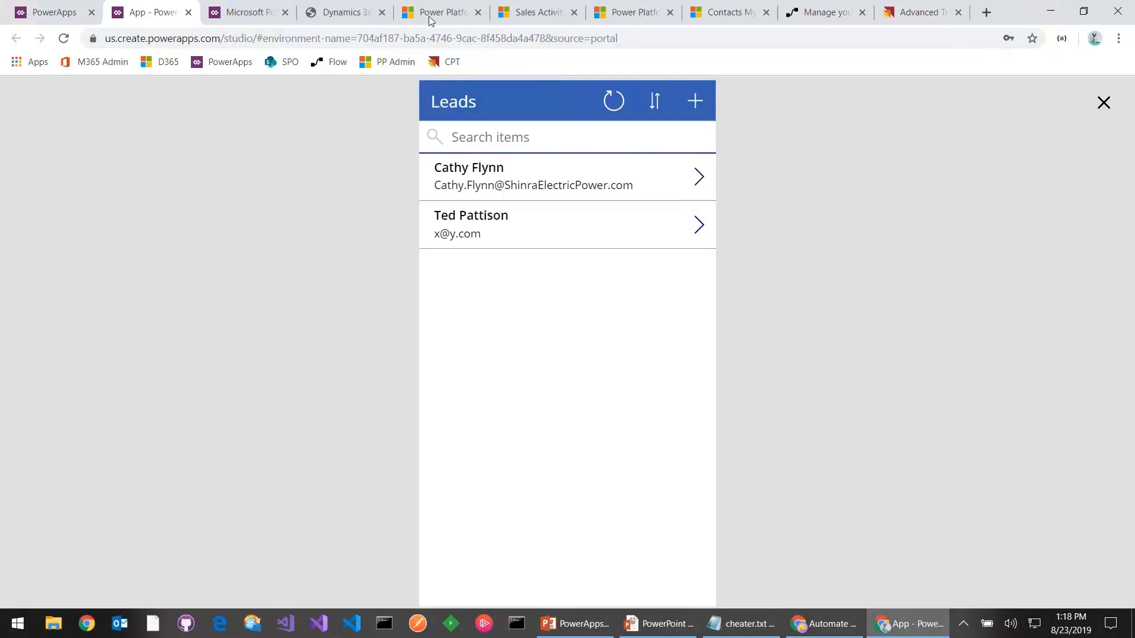
Step: Switch to the Dynamics 365 Sales Hub to check the Leads list for the new record, and return to the presentation slides
click(535, 14)
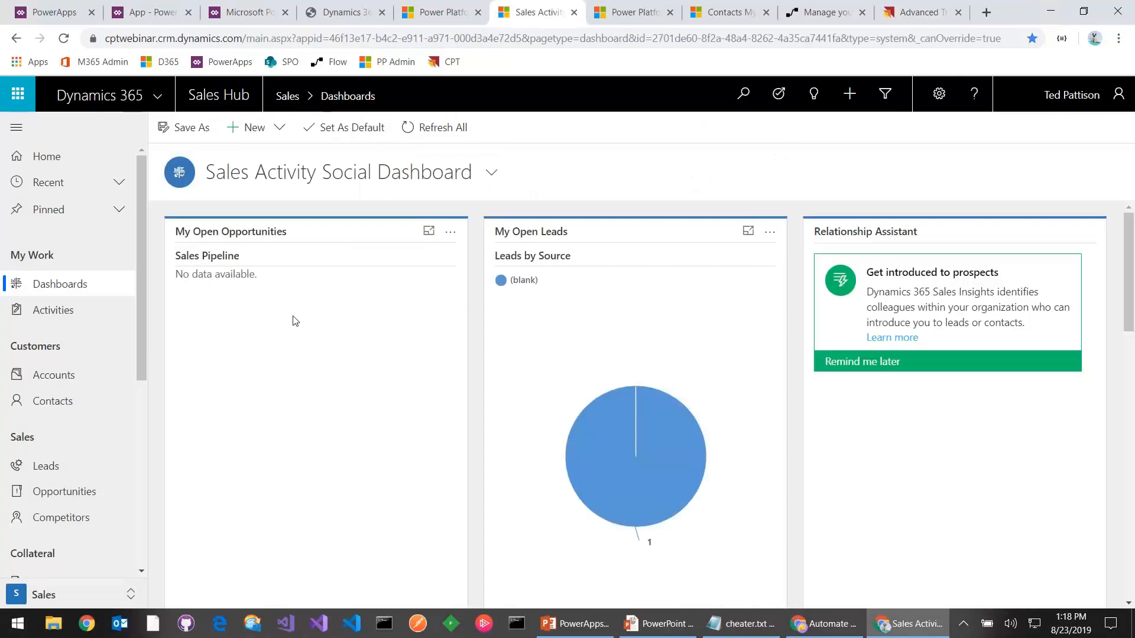
click(65, 471)
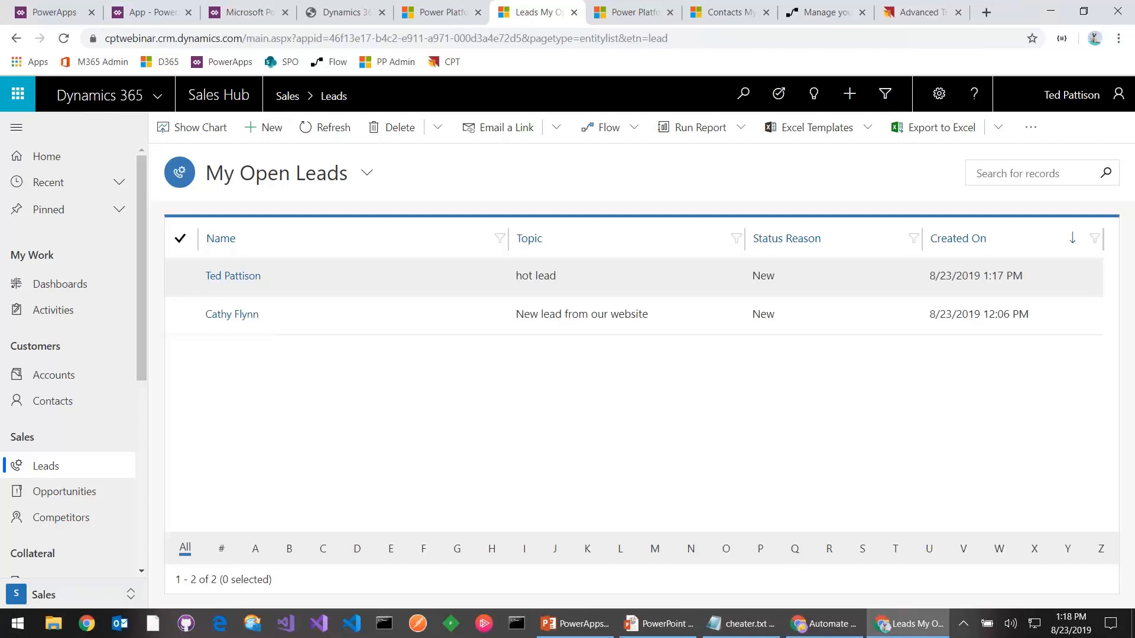
click(620, 612)
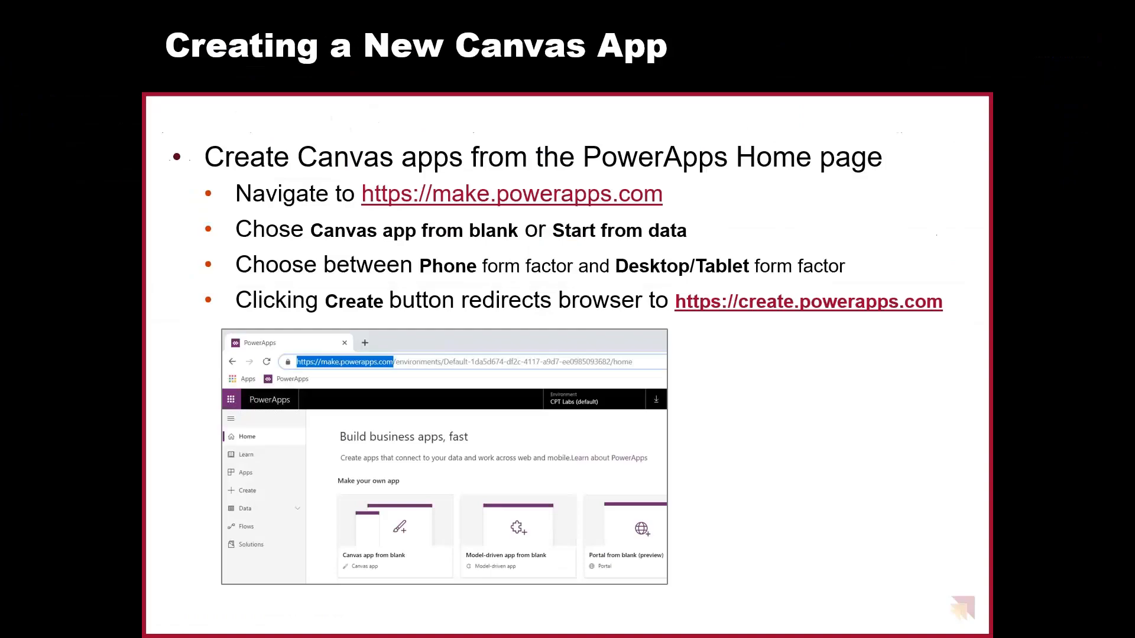
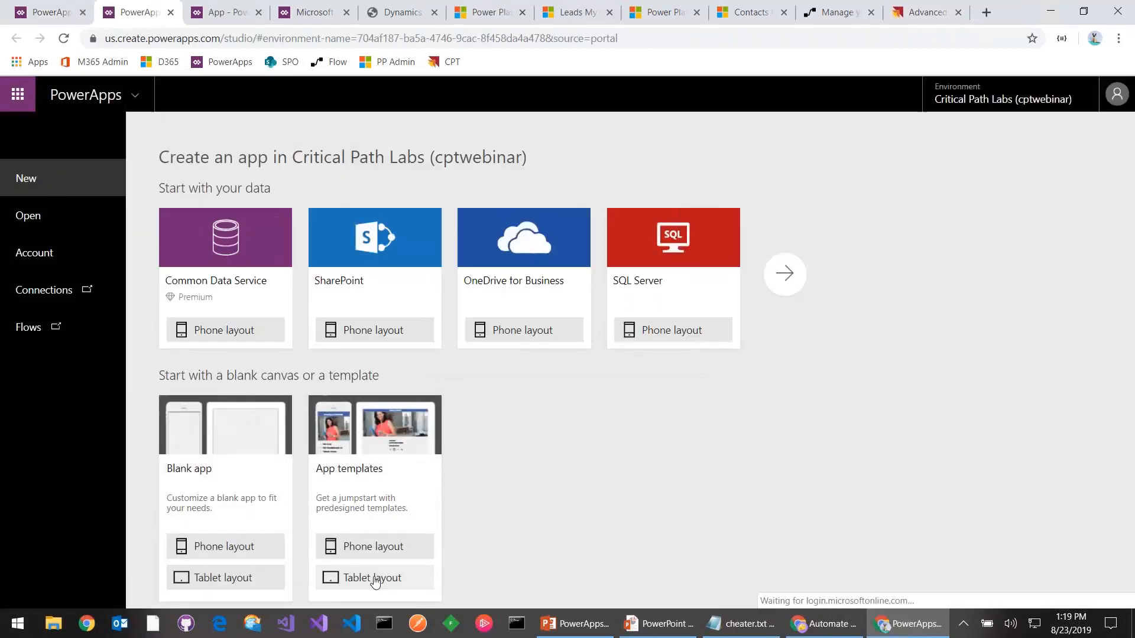
Step: Create a blank app with tablet layout and insert a vertical gallery on Screen1
click(209, 585)
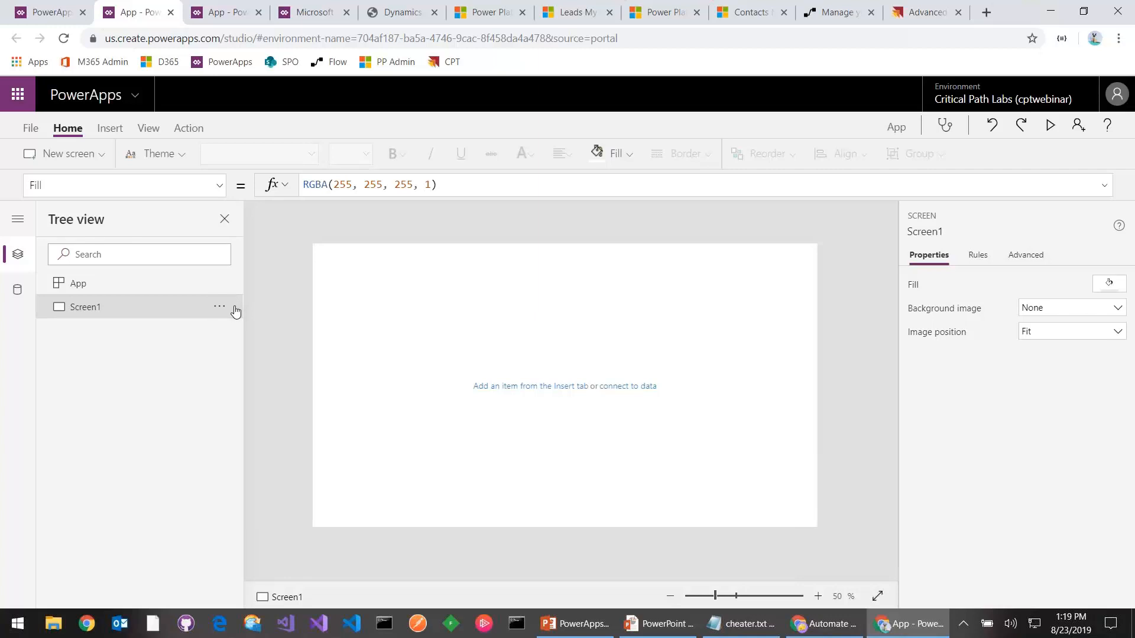
click(110, 128)
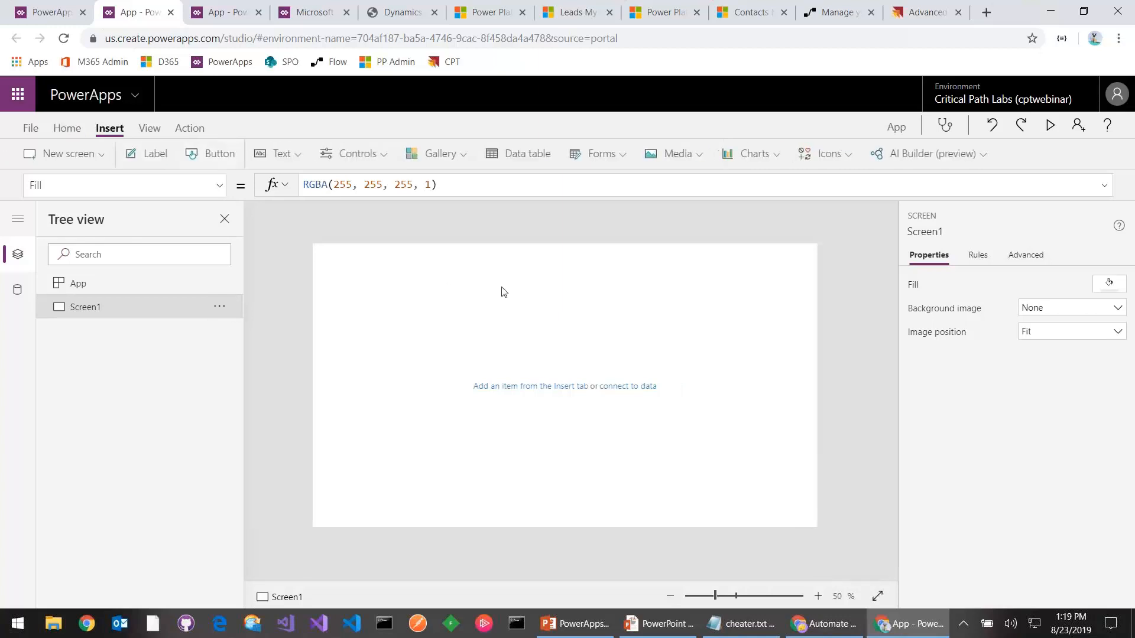
click(438, 154)
click(453, 201)
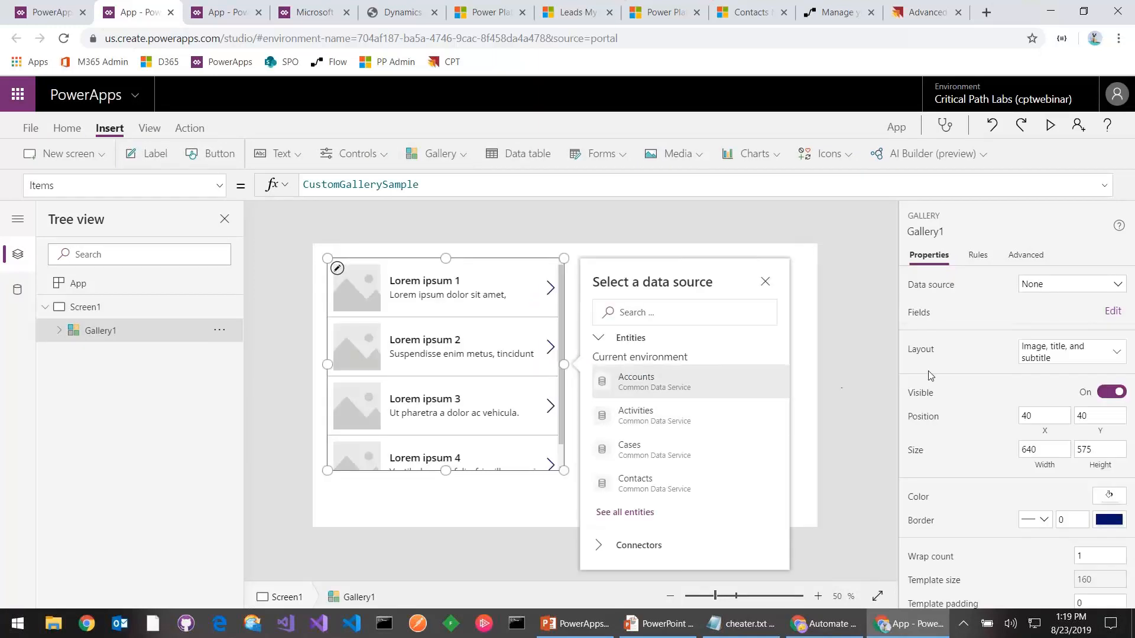
Step: Connect Gallery1 to the Common Data Service Leads entity and set its layout to Title and subtitle
click(1055, 291)
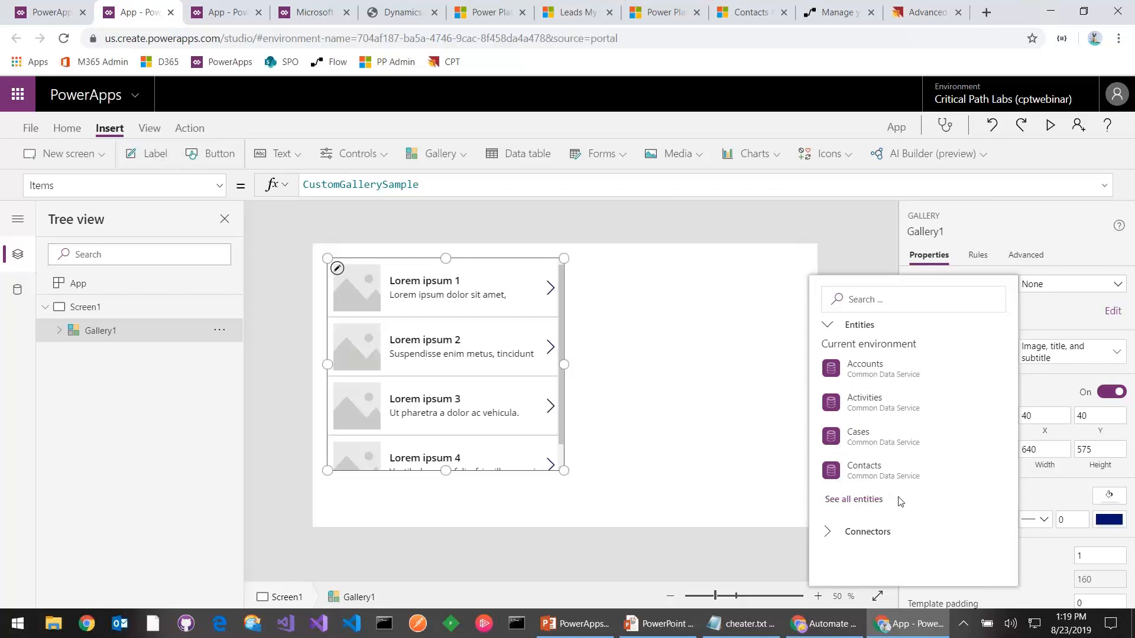
click(869, 499)
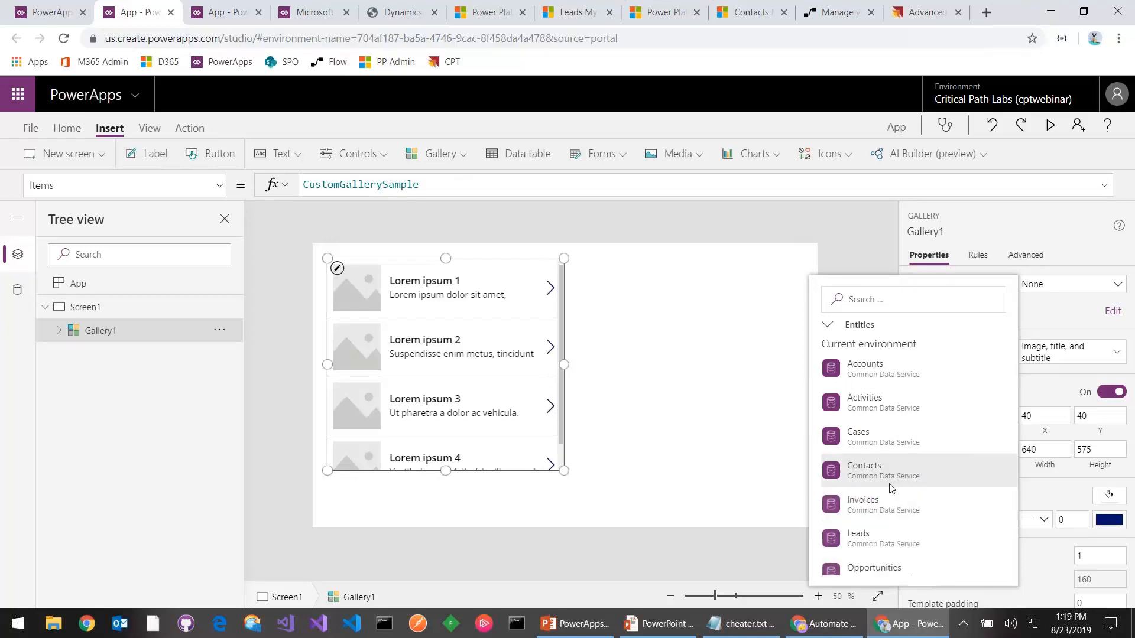
click(885, 545)
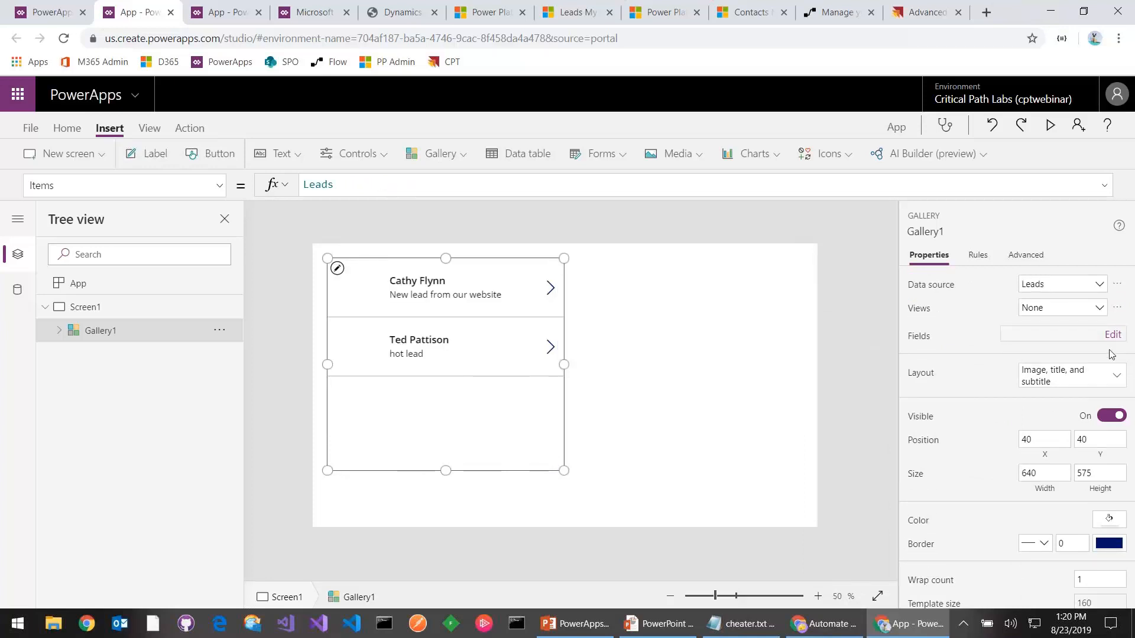
click(1107, 375)
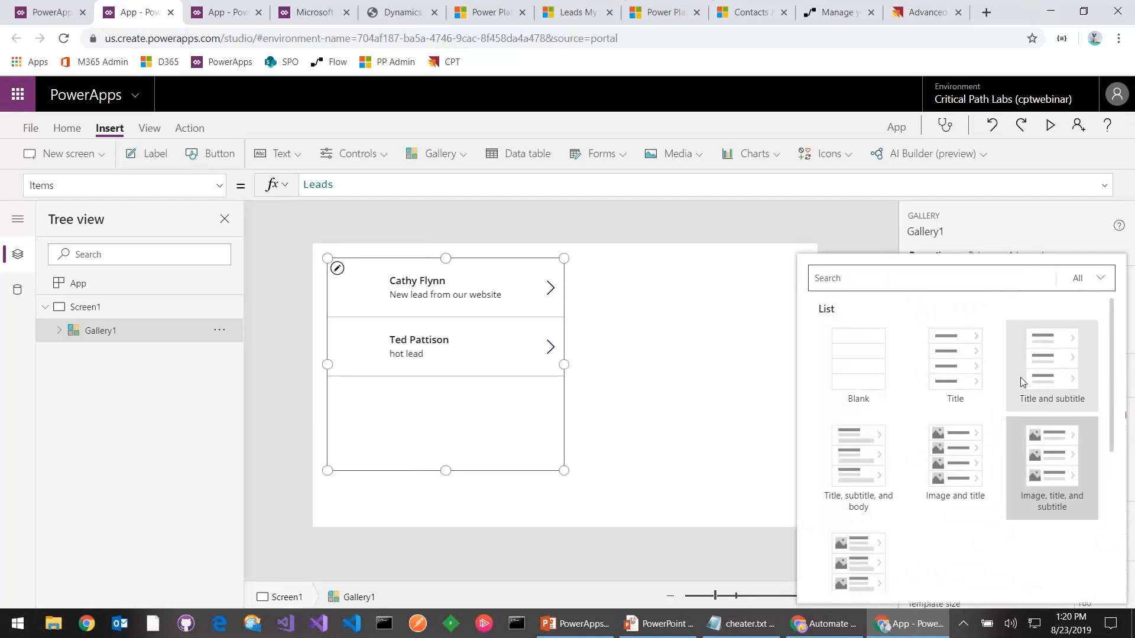
click(1040, 392)
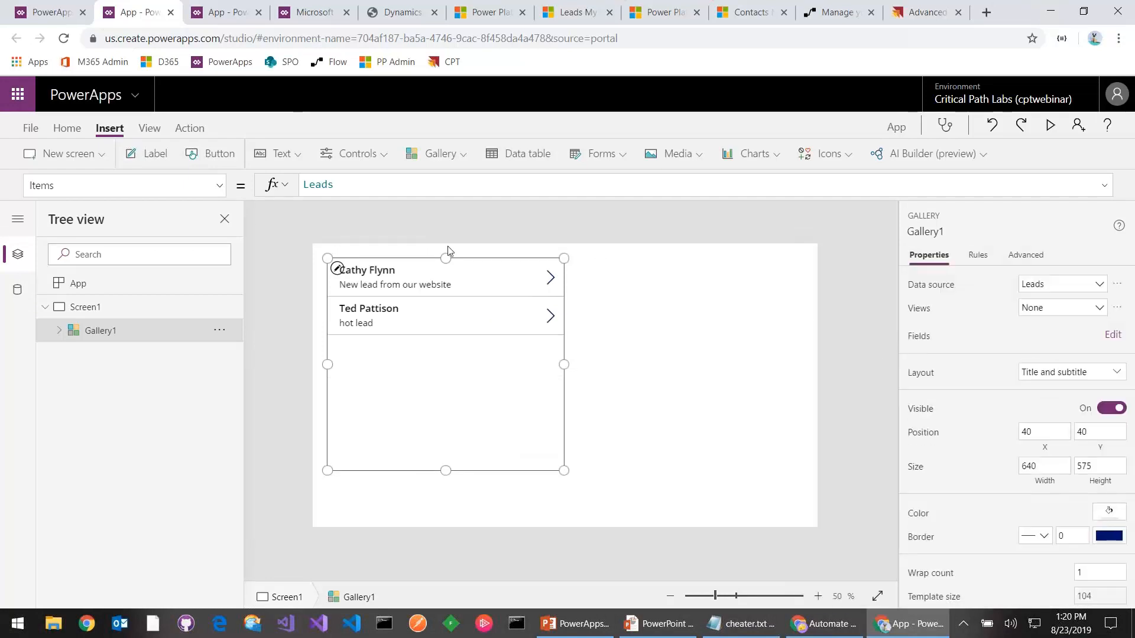
Step: Change the formula of the gallery's subtitle label to show each lead's email instead of the topic
click(427, 287)
click(397, 188)
double_click(397, 187)
text(emai)
click(353, 212)
click(530, 398)
click(632, 390)
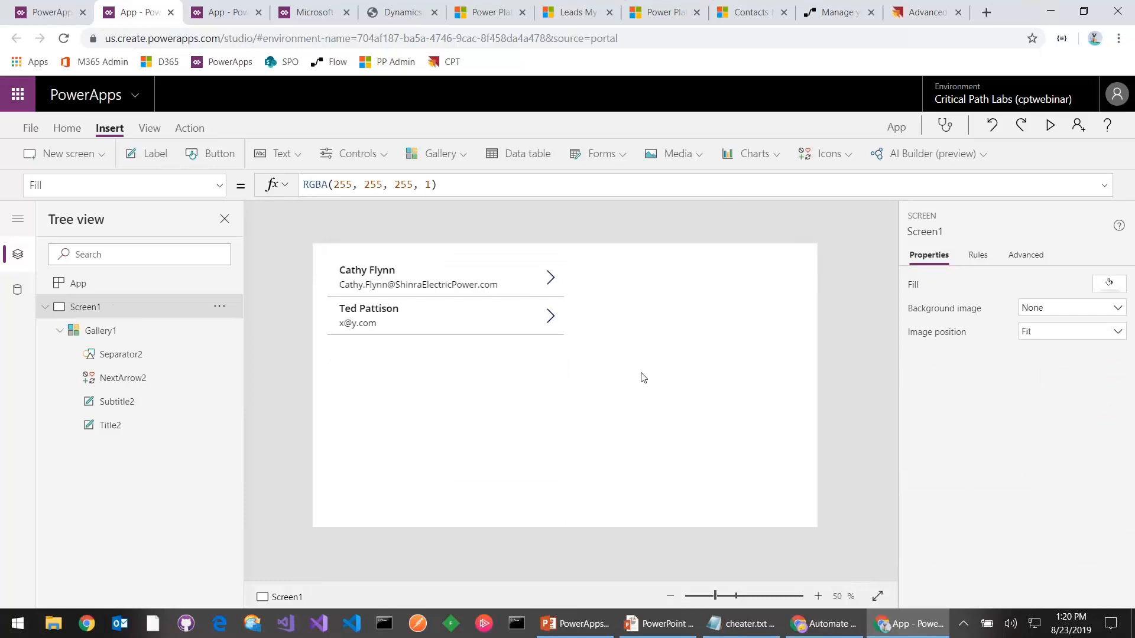
Step: Insert an edit form and place it beside the gallery at about X 740, Y 126, narrowing it to about 606 wide
click(611, 164)
click(606, 184)
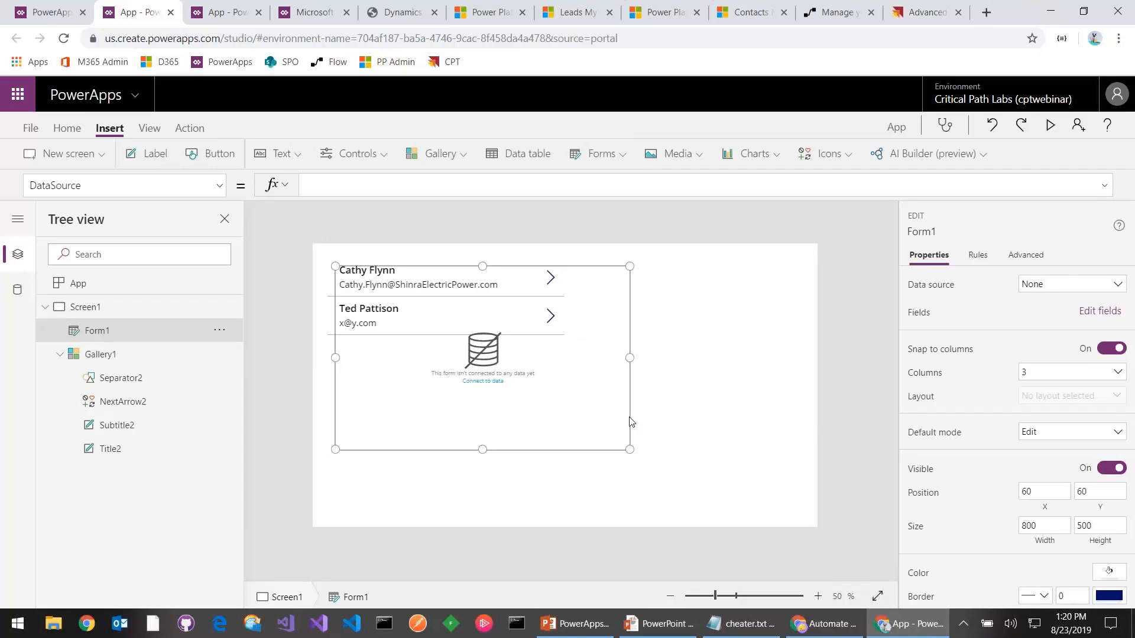
drag(636, 416, 815, 440)
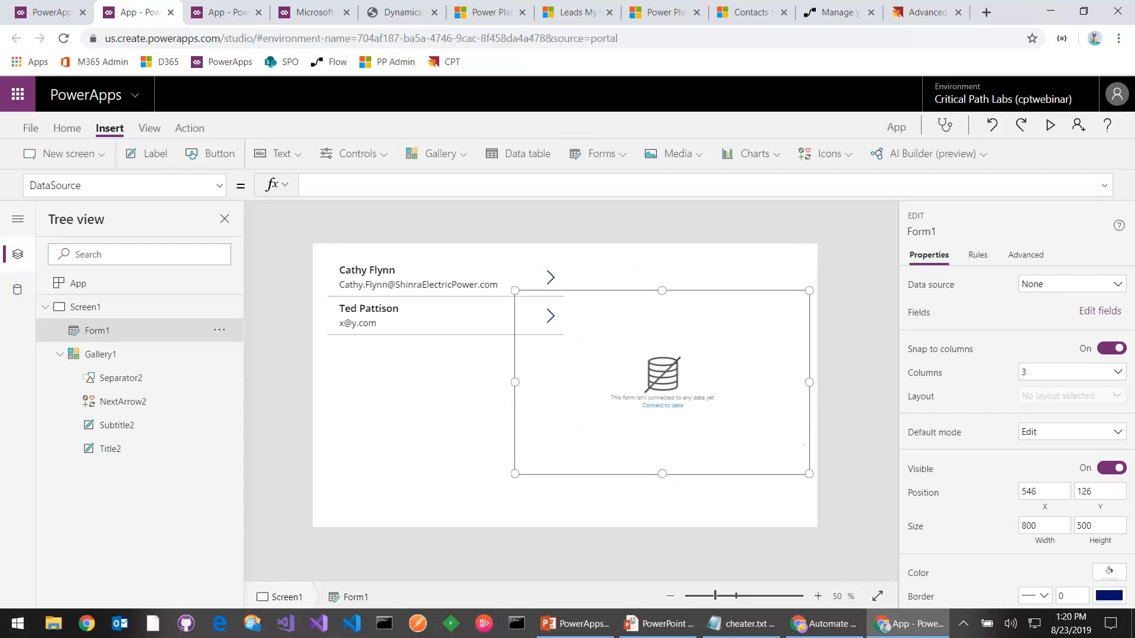
drag(515, 383, 587, 383)
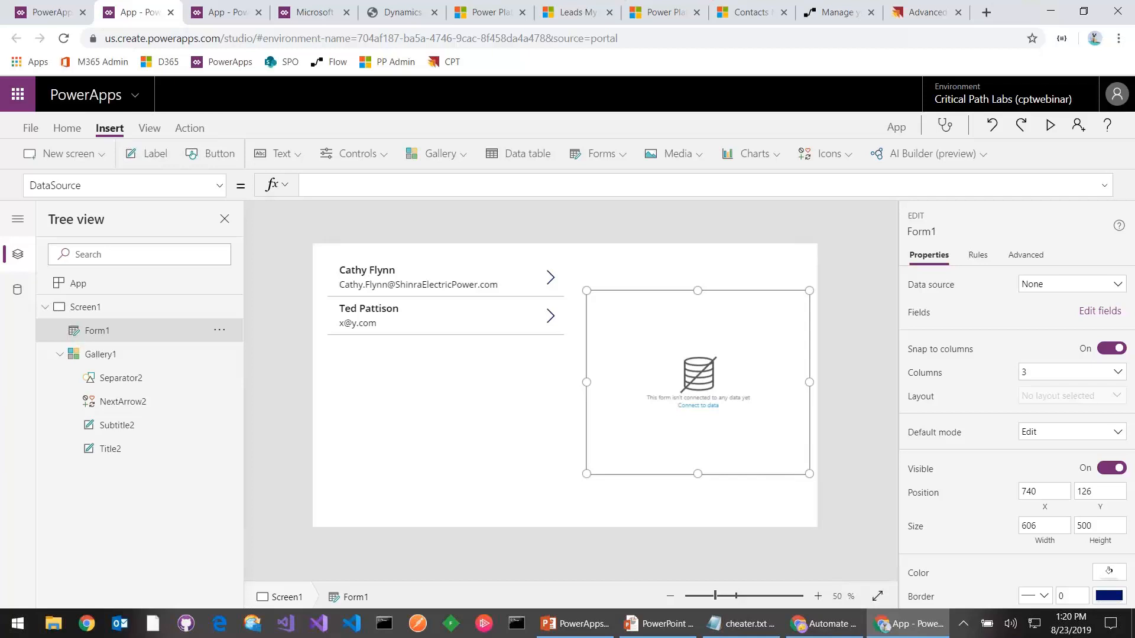
Step: Connect Form1 to the Leads data source and remove its Name field
click(1090, 289)
click(903, 353)
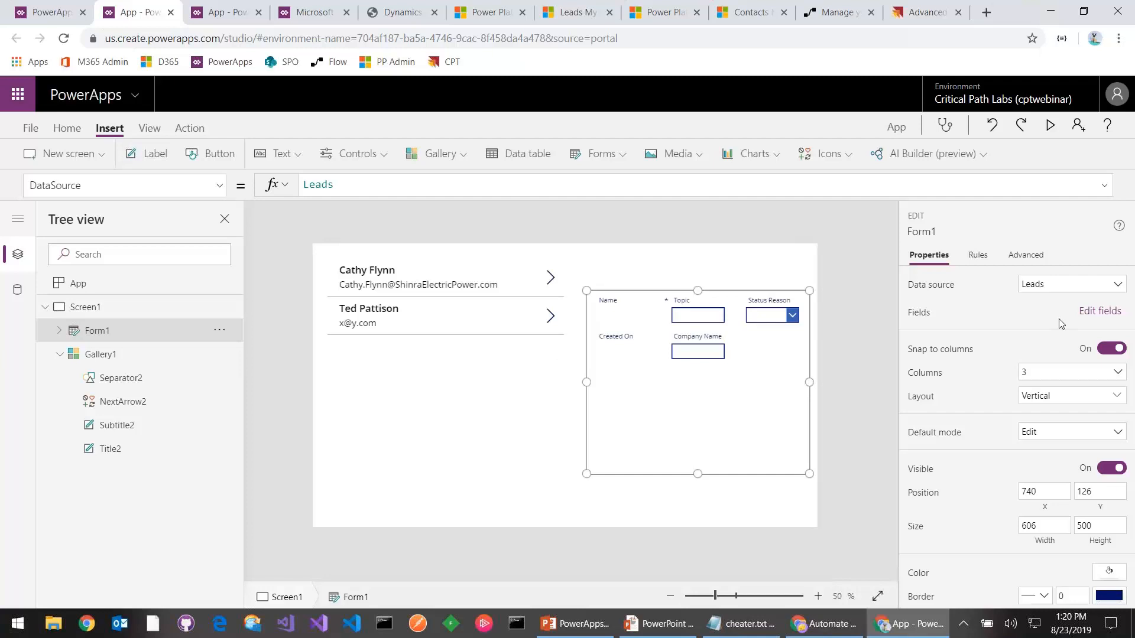
click(1100, 312)
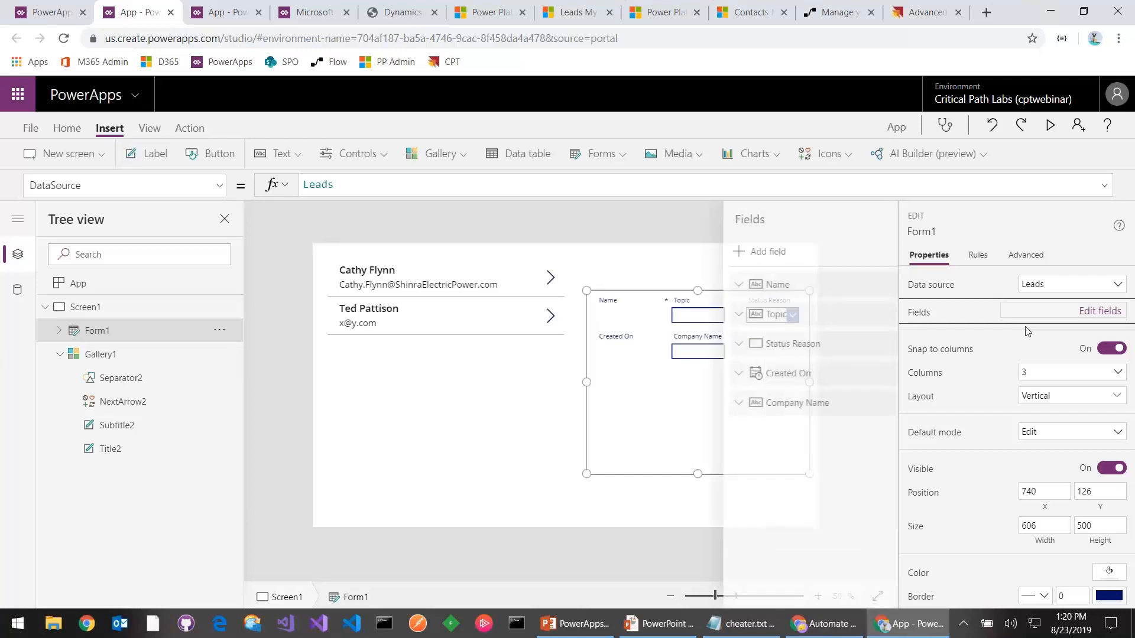
click(881, 286)
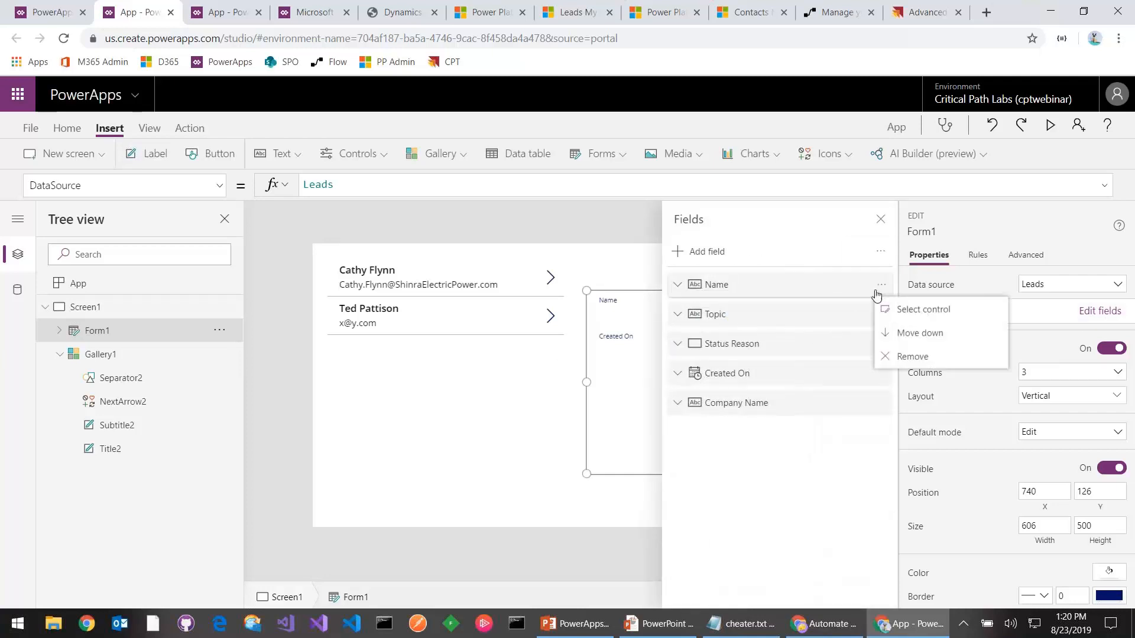
click(912, 357)
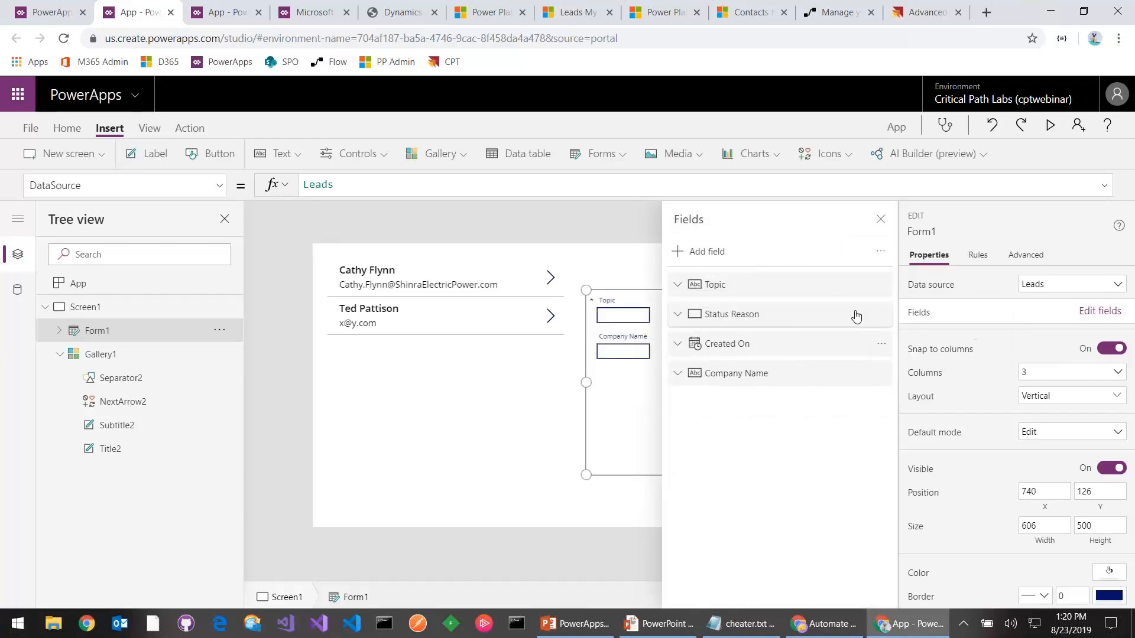
Step: Remove the Status Reason and Created On fields from Form1
click(883, 320)
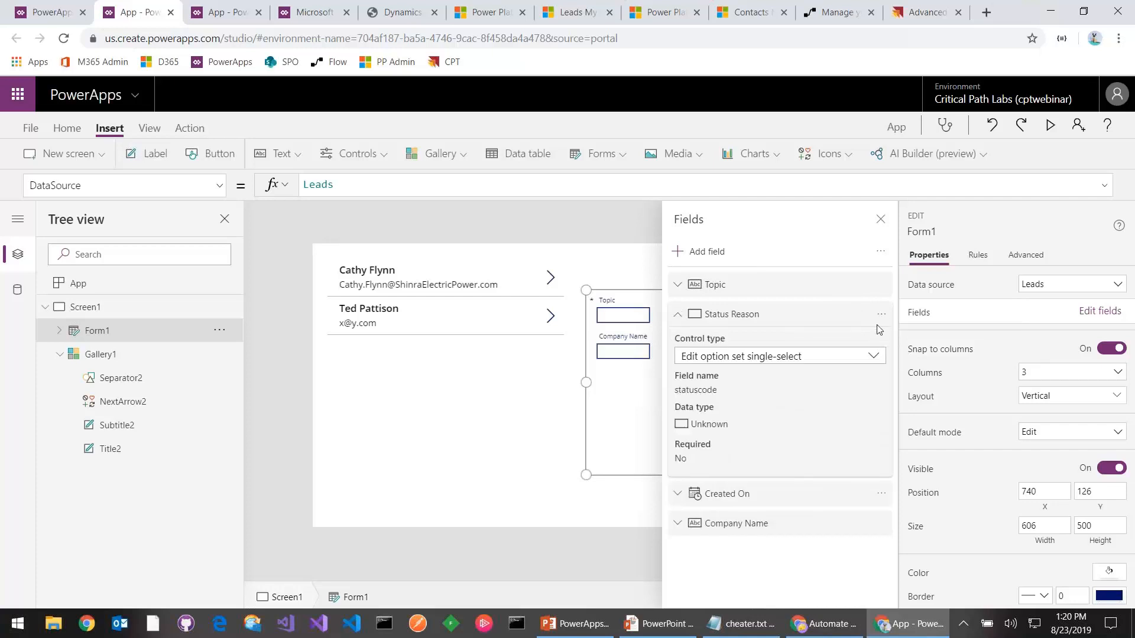
click(882, 320)
click(918, 410)
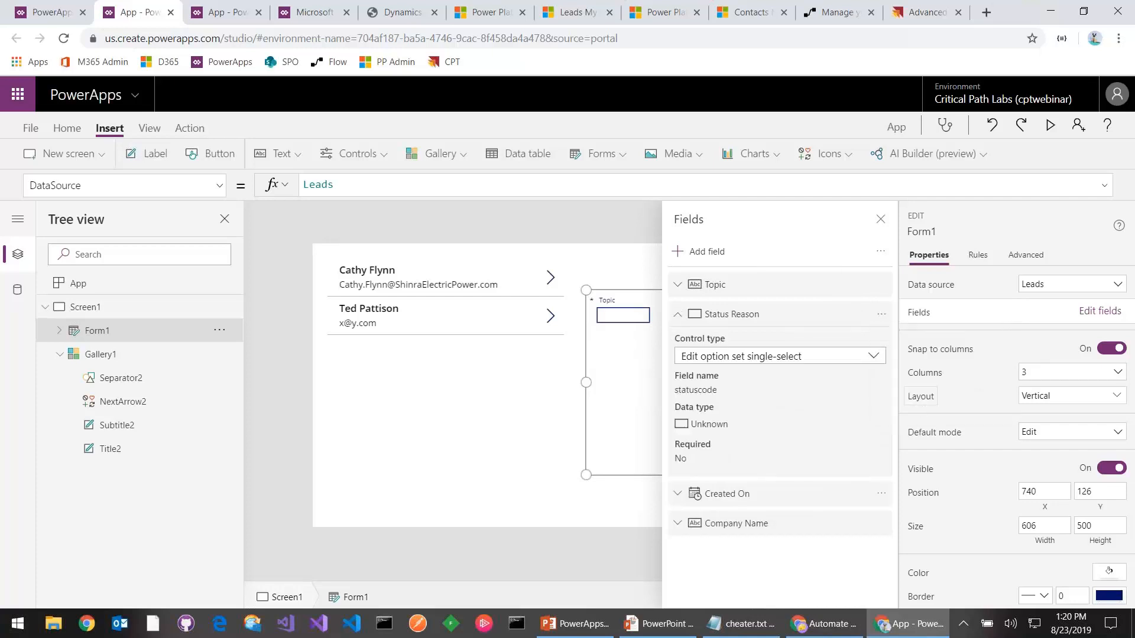
click(882, 314)
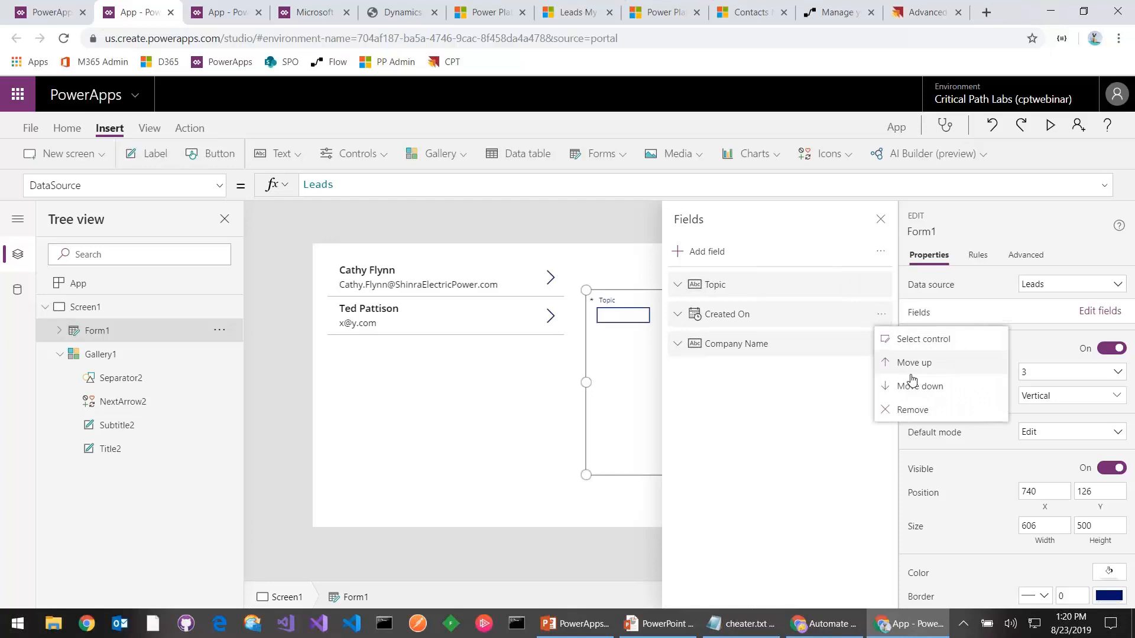
click(918, 410)
Step: Add the First Name and Last Name fields to Form1
click(712, 253)
text(first)
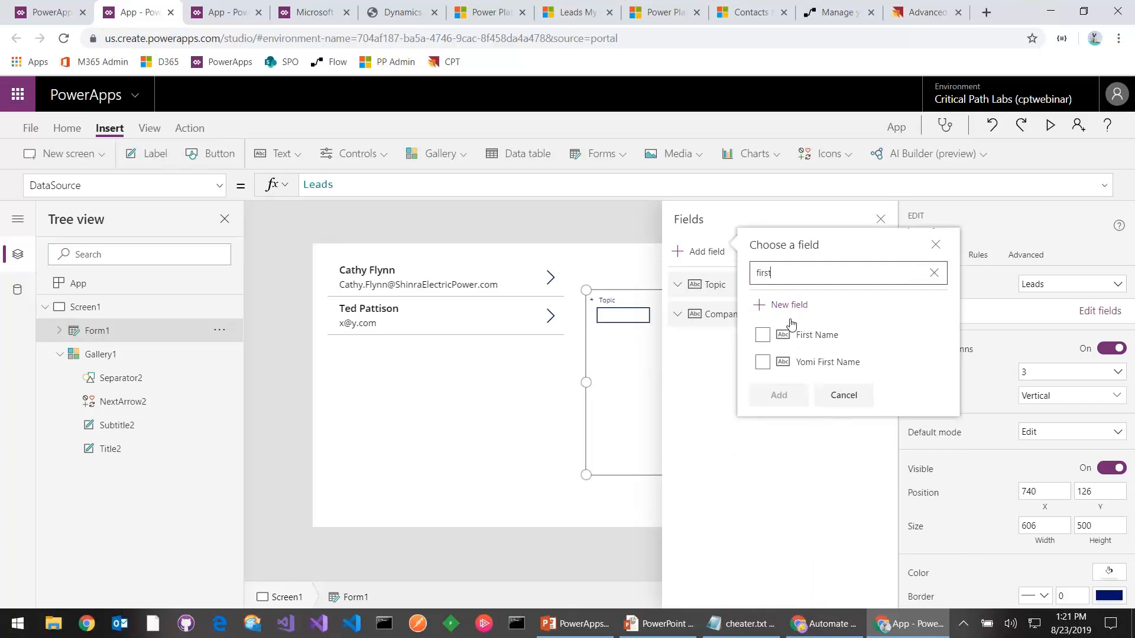
click(762, 334)
click(779, 395)
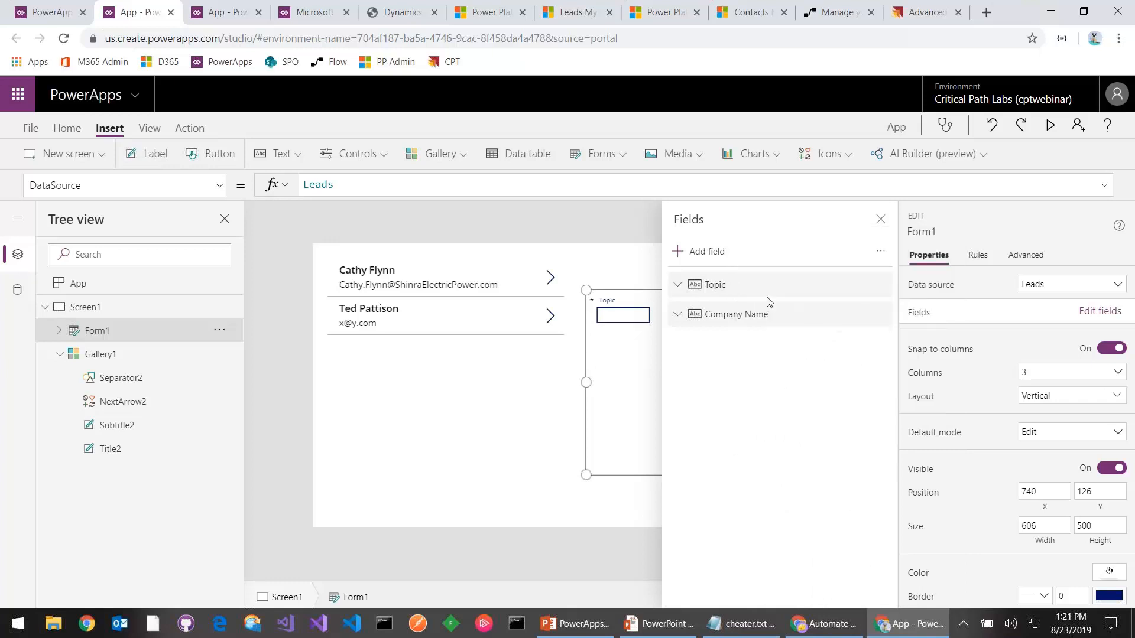
click(707, 252)
text(last name)
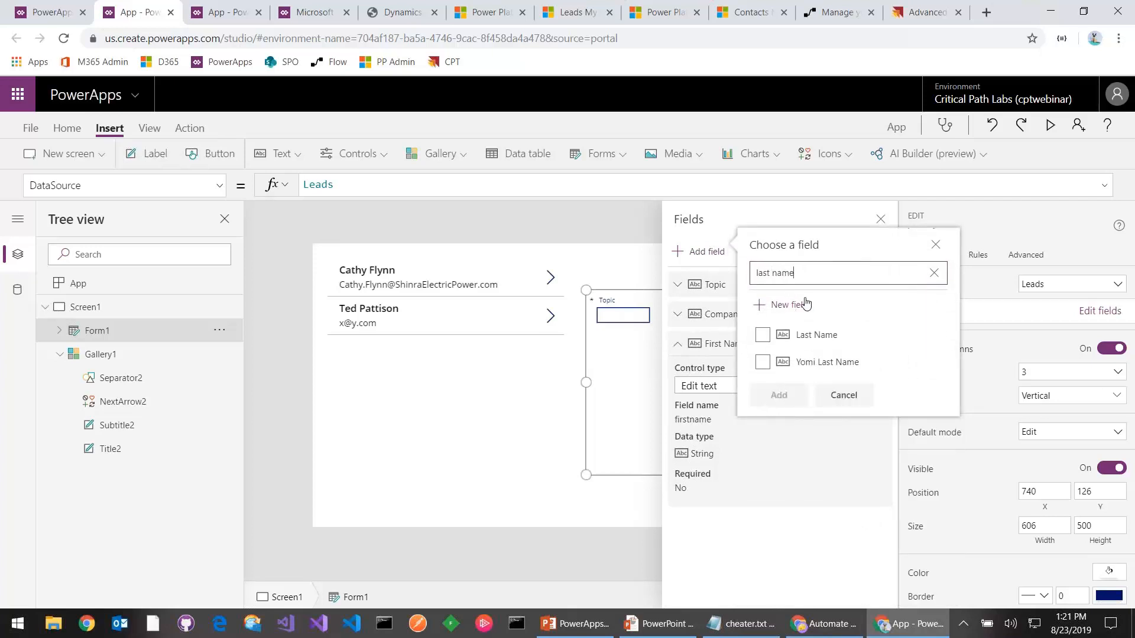
click(764, 337)
click(780, 395)
Step: Reorder the form's fields so First Name comes first and Last Name second, above Topic and Company Name
click(677, 344)
drag(714, 350, 727, 282)
drag(730, 373, 747, 321)
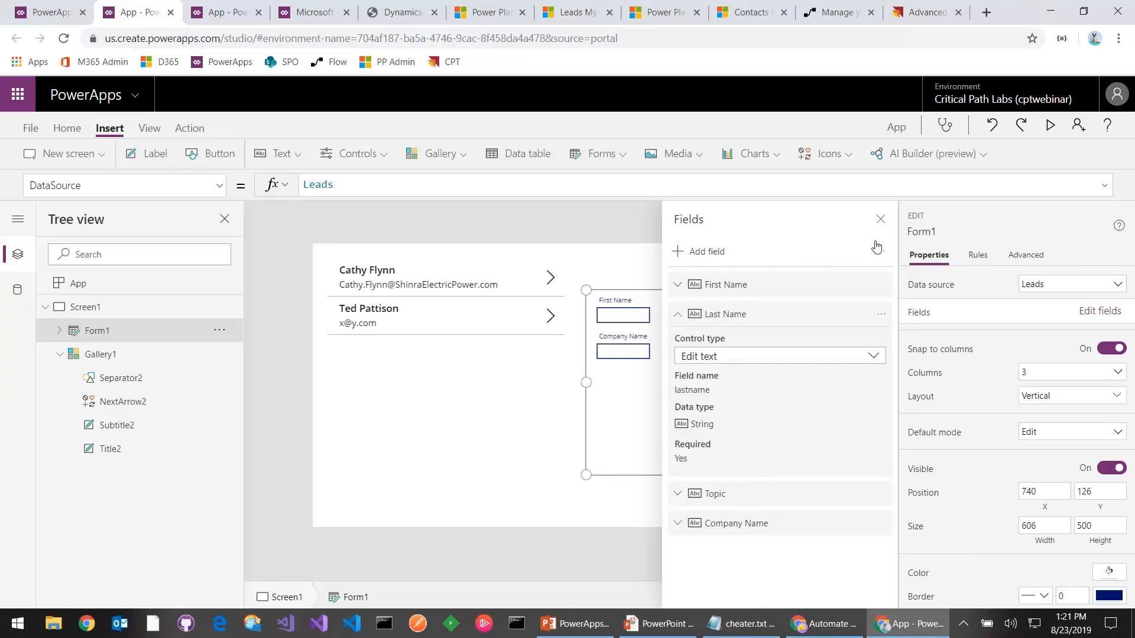
Step: Set Form1 to a single-column layout, postponing the Windows update reminder, and close the field list
click(1038, 374)
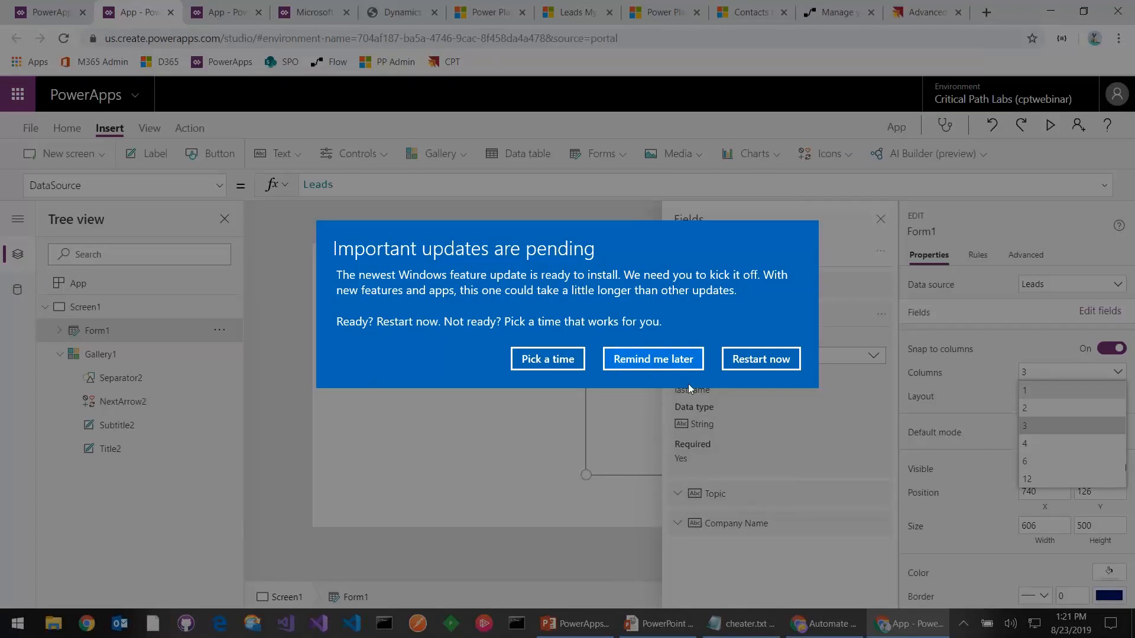
click(670, 363)
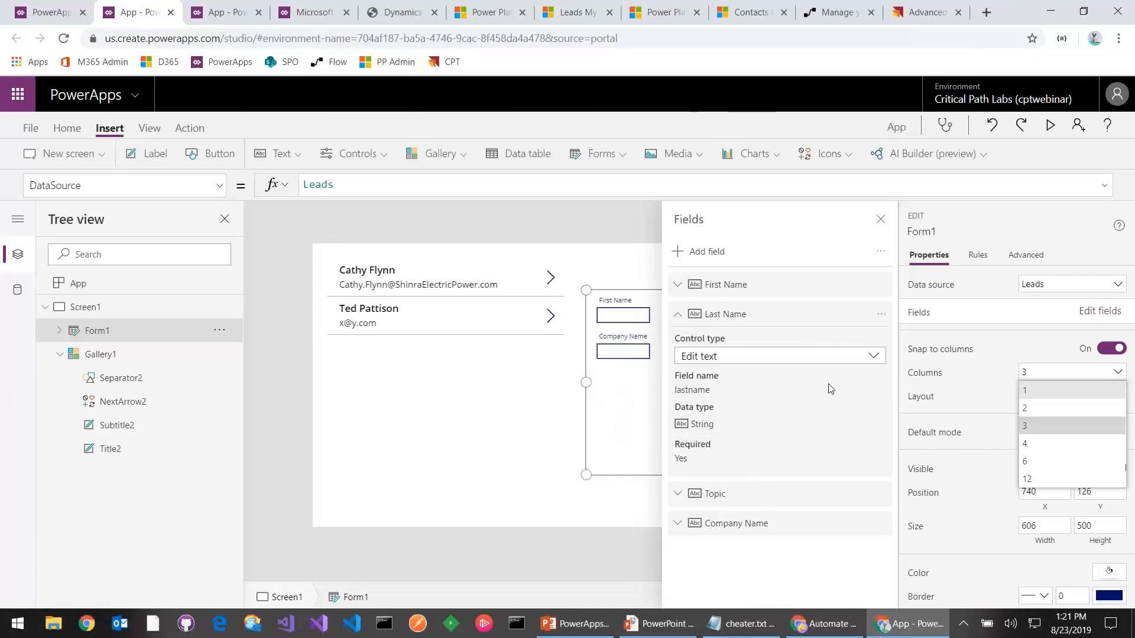
click(1033, 391)
click(881, 219)
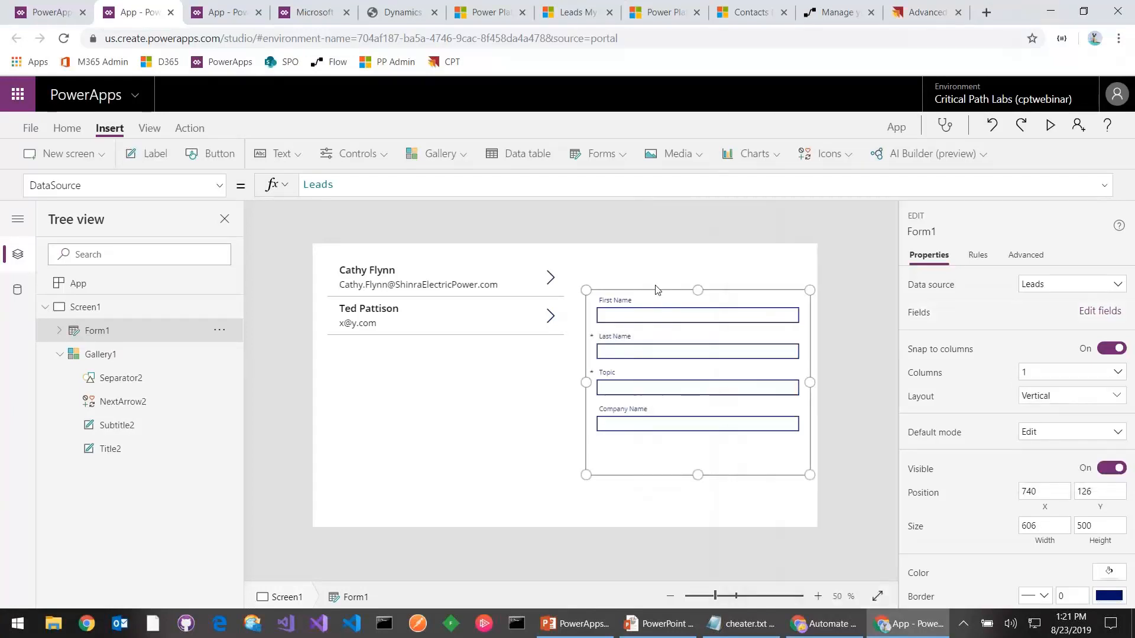
Step: Preview the app to check how the gallery and form display, and return to the editor
click(653, 291)
click(887, 223)
click(1050, 125)
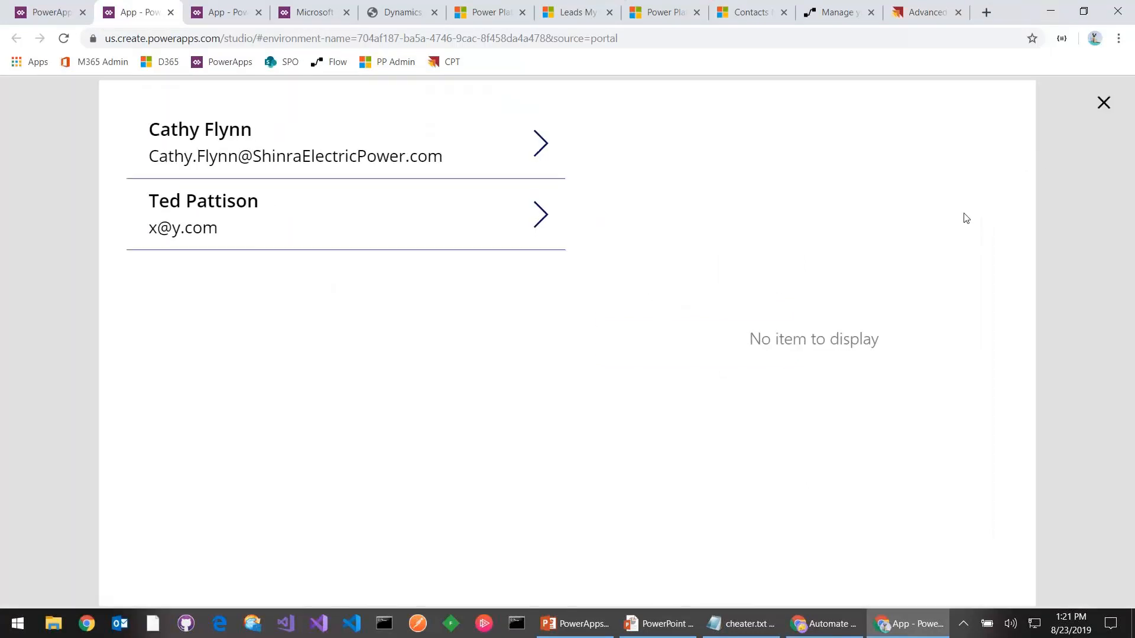
click(1104, 104)
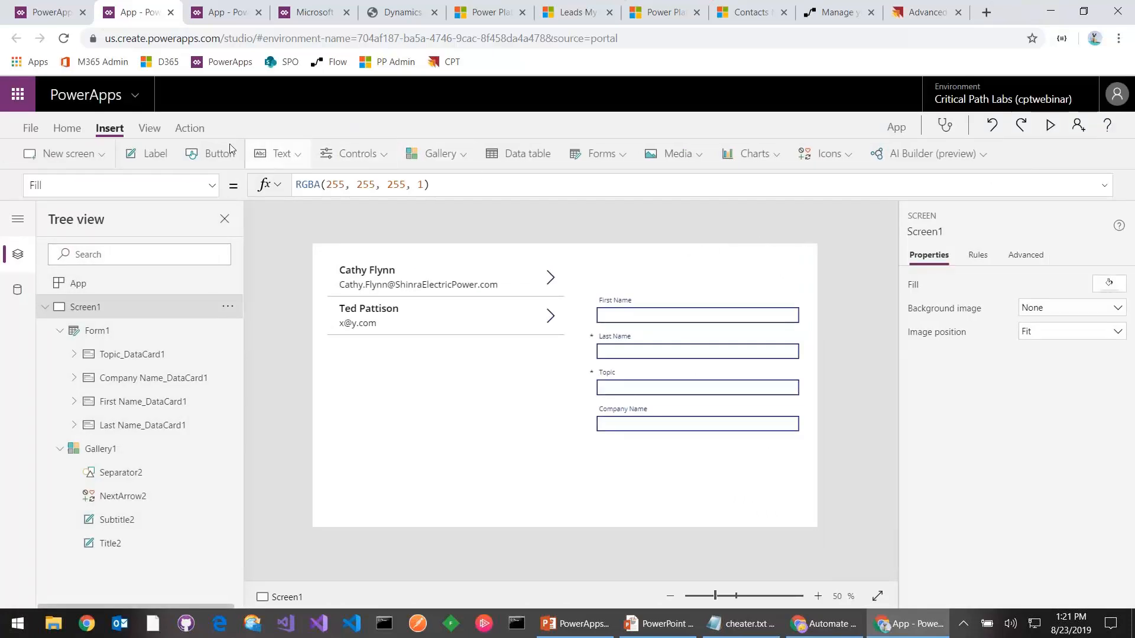
Step: Insert two buttons above the form, side by side at about X 764, Y 40 and X 976, Y 40
click(215, 154)
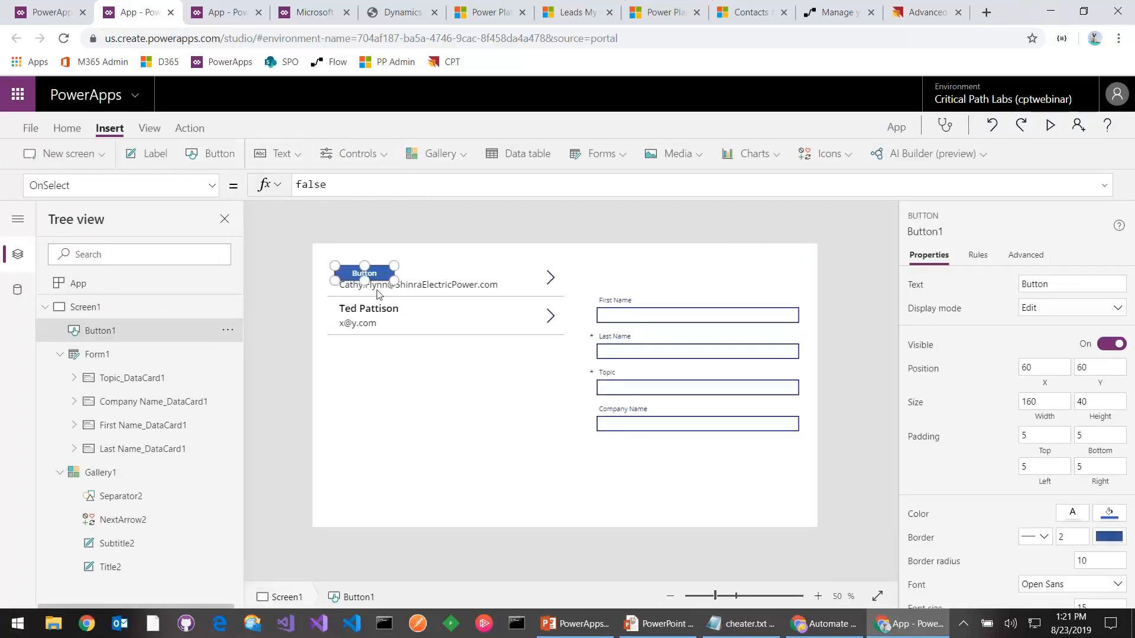
drag(373, 273, 635, 271)
click(208, 155)
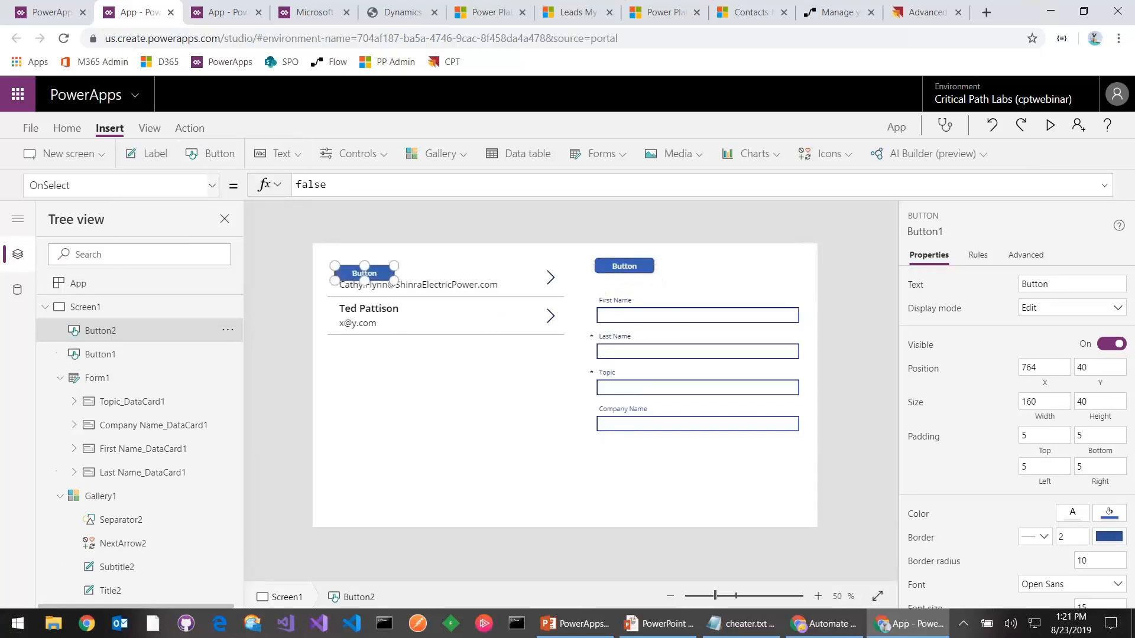
drag(366, 272, 702, 266)
Step: Make the first button start a new record by setting its OnSelect formula to NewForm with Form1
click(622, 262)
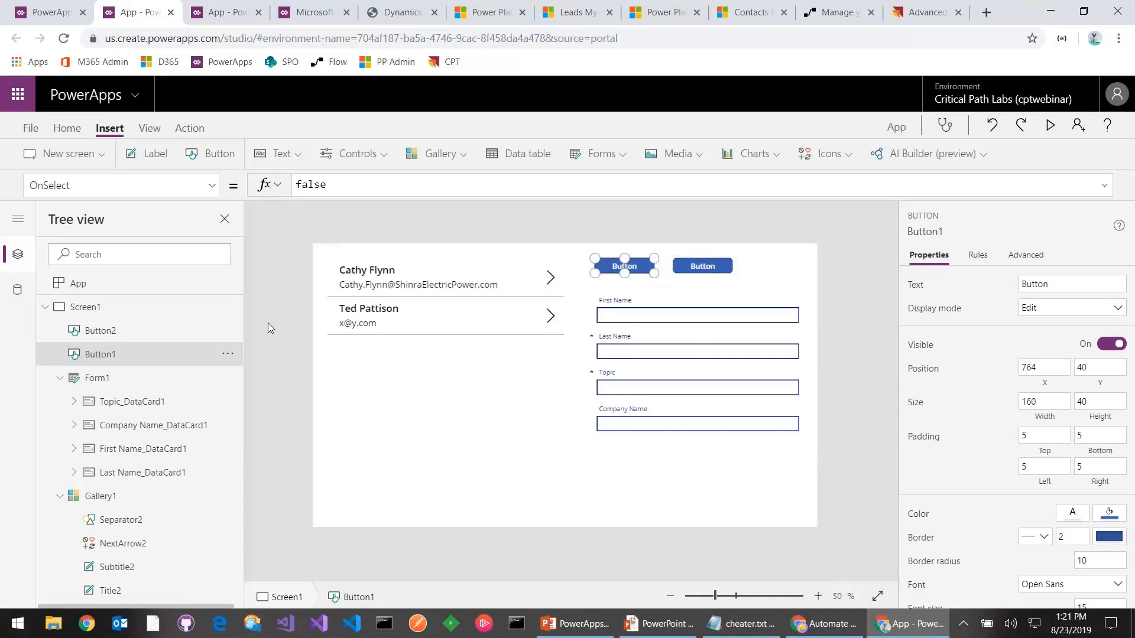
click(57, 379)
click(59, 401)
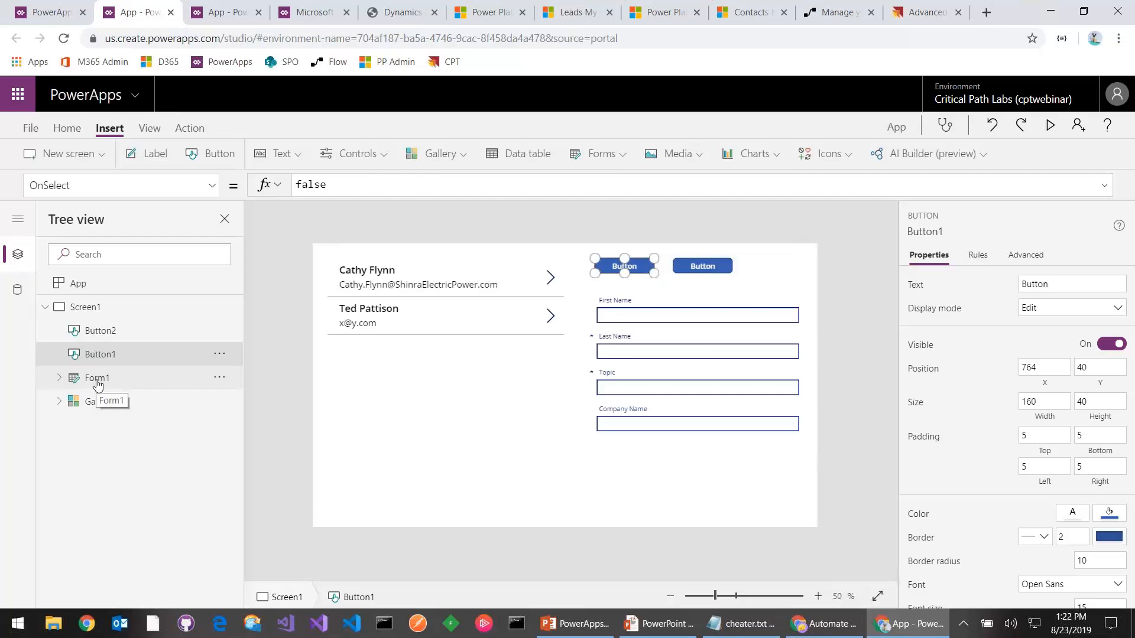
key(ctrl+a)
text(Newf)
key(Tab)
key(Tab)
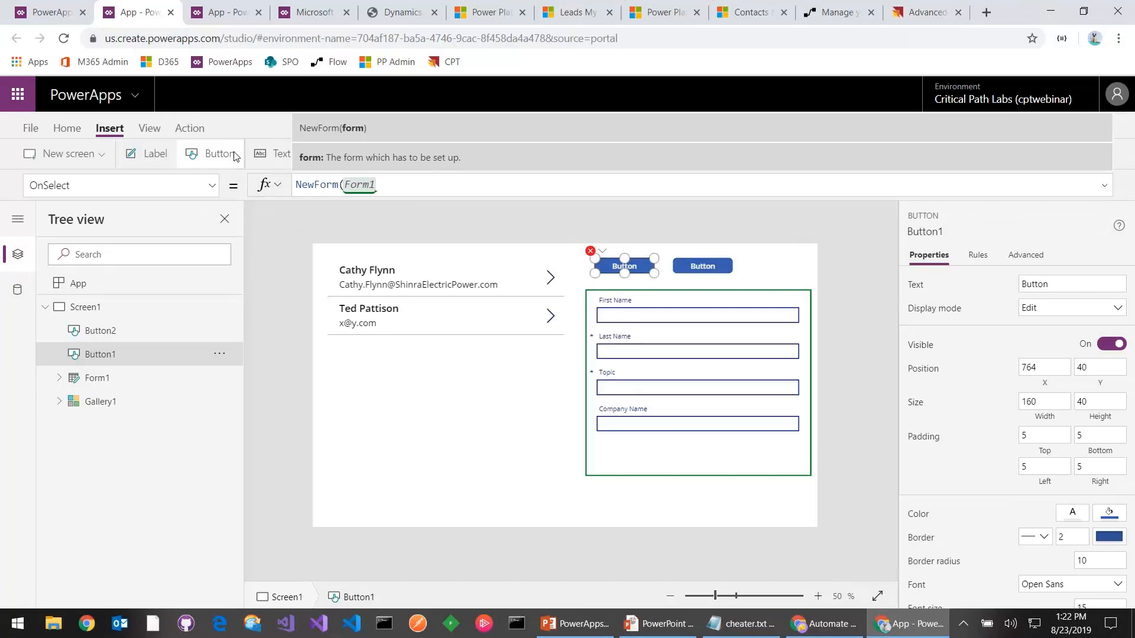
Step: Set the second button's OnSelect formula to SubmitForm(Form1)
click(703, 266)
double_click(304, 185)
text(Sub)
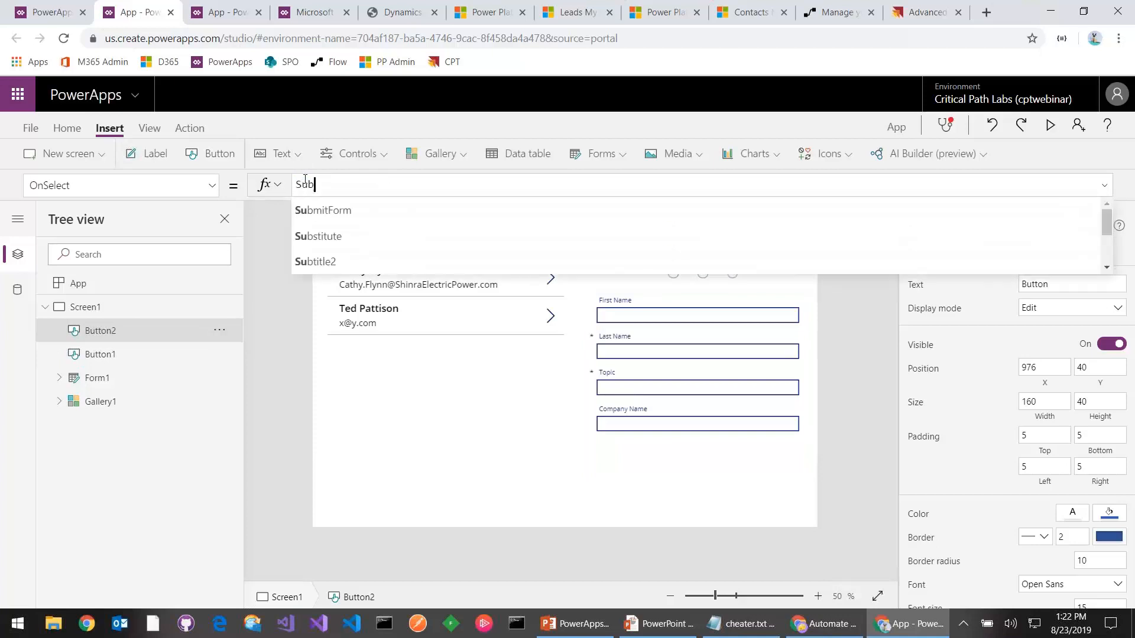
text(mitForm()
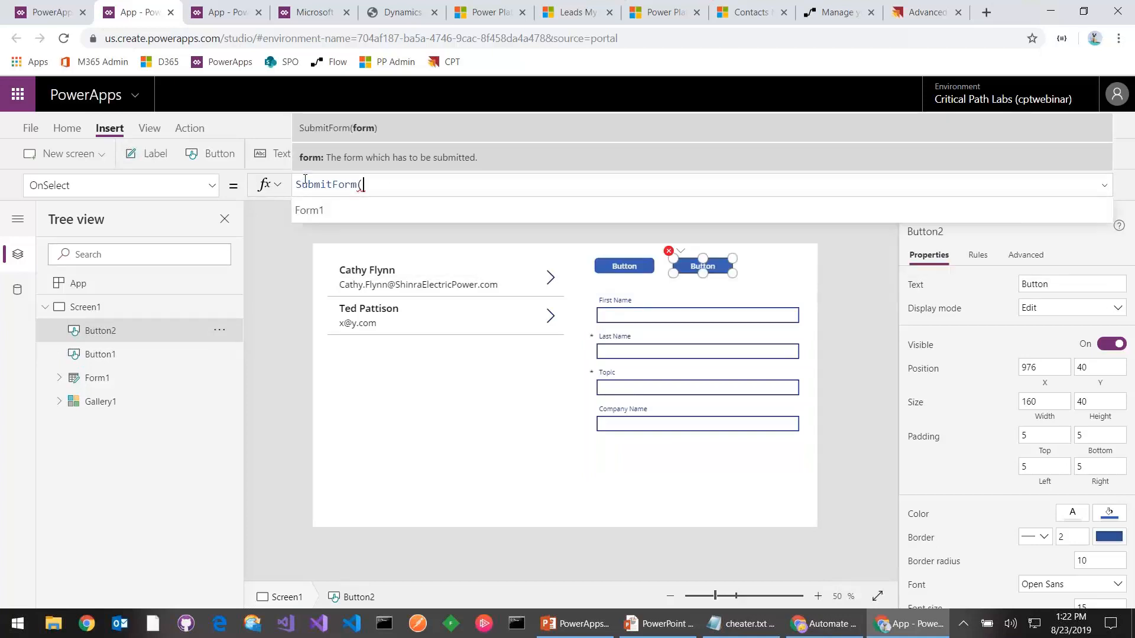
key(Tab)
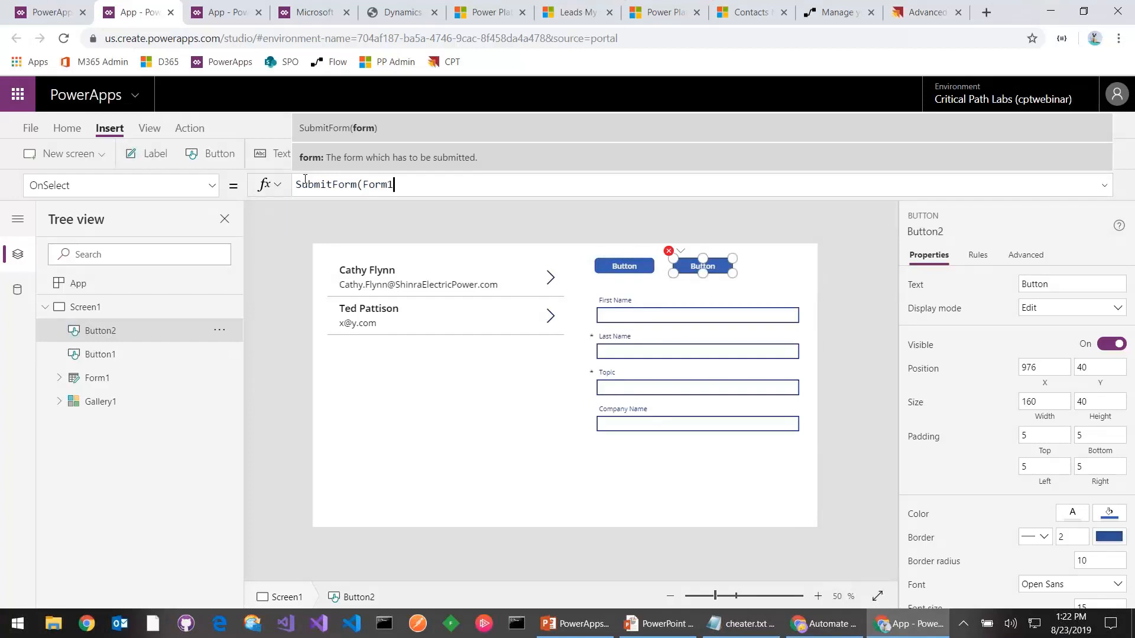
text())
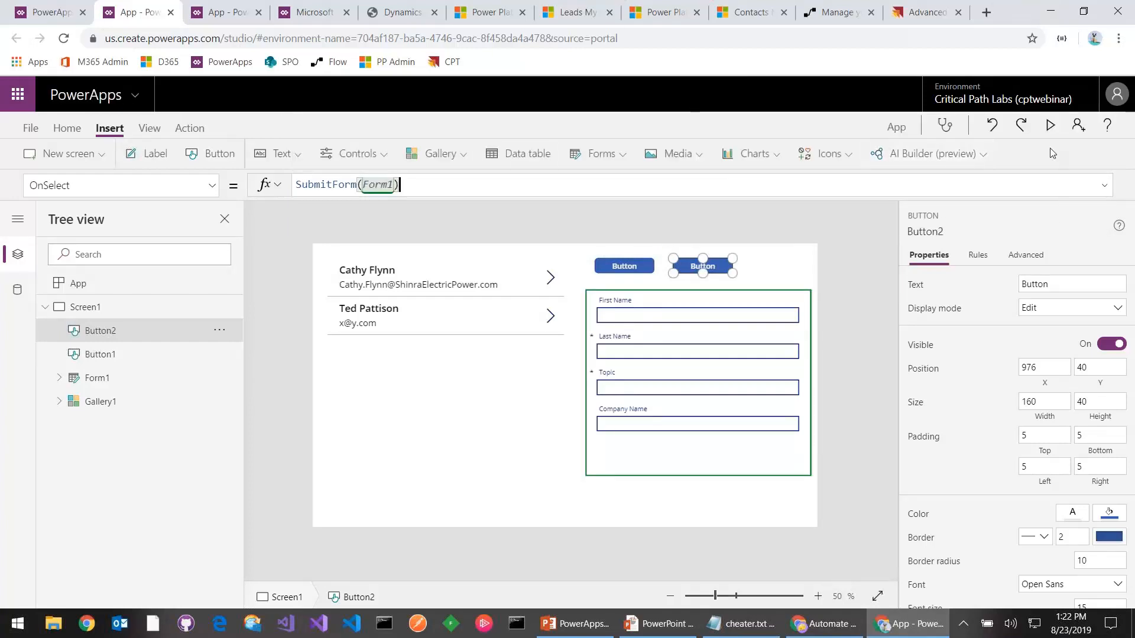
Step: Preview the app and submit a new lead with a first and last name, topic chuckster and company MSFT
click(1050, 126)
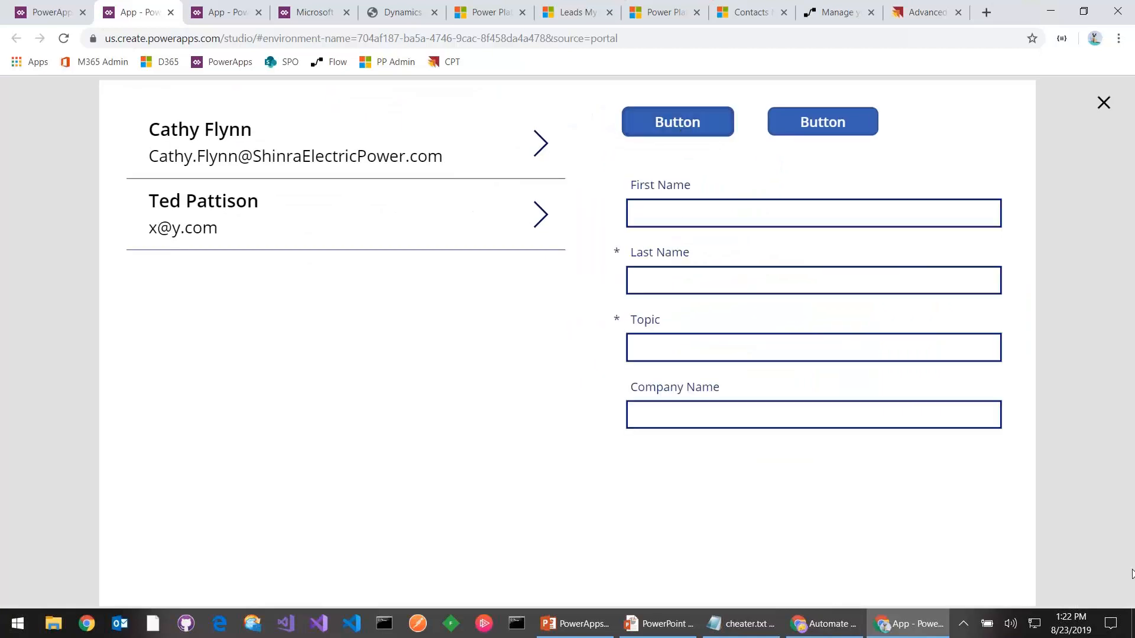
click(680, 215)
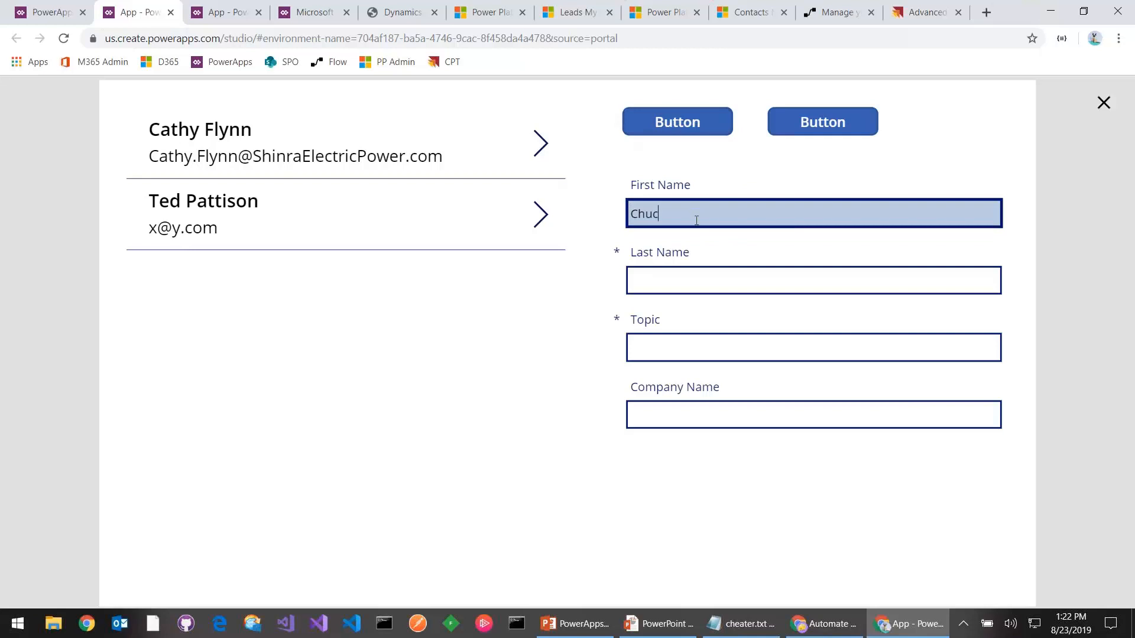
key(Tab)
text(Sterling)
key(Tab)
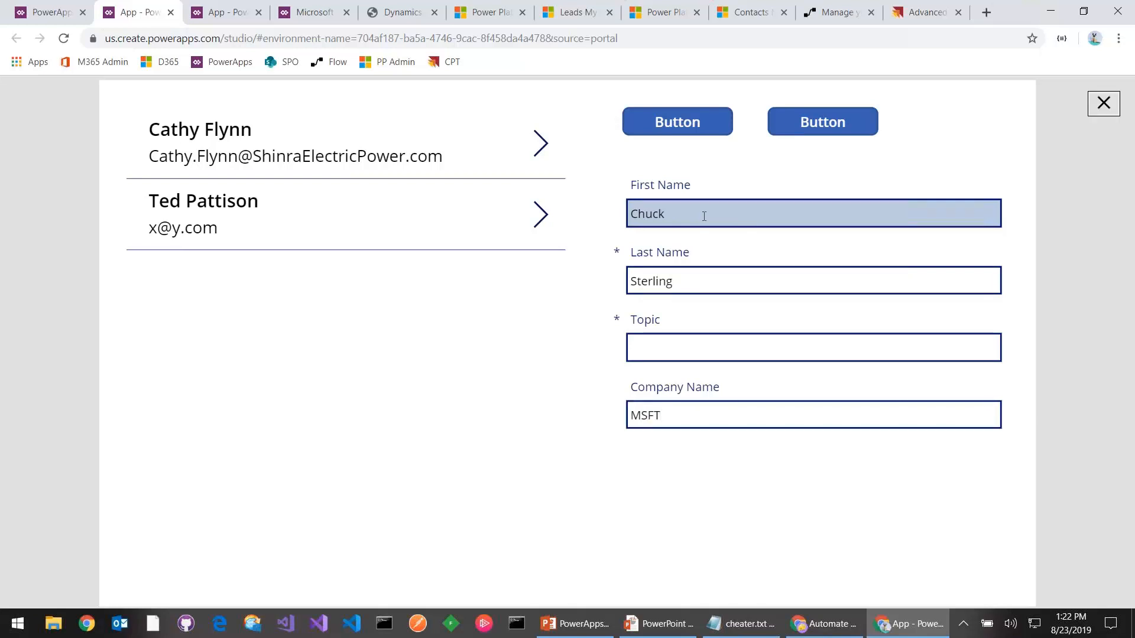
click(745, 351)
text(chuckster)
click(809, 137)
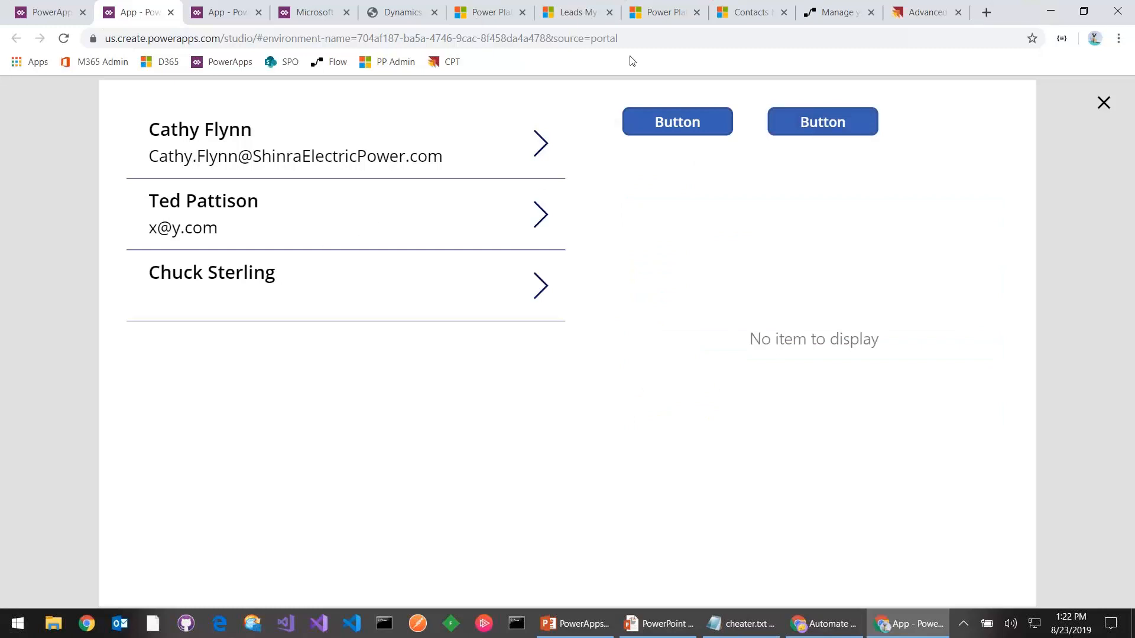
Step: Switch to the My Open Leads list in Dynamics 365 Sales Hub and reload it to check for the new lead
click(570, 12)
click(64, 38)
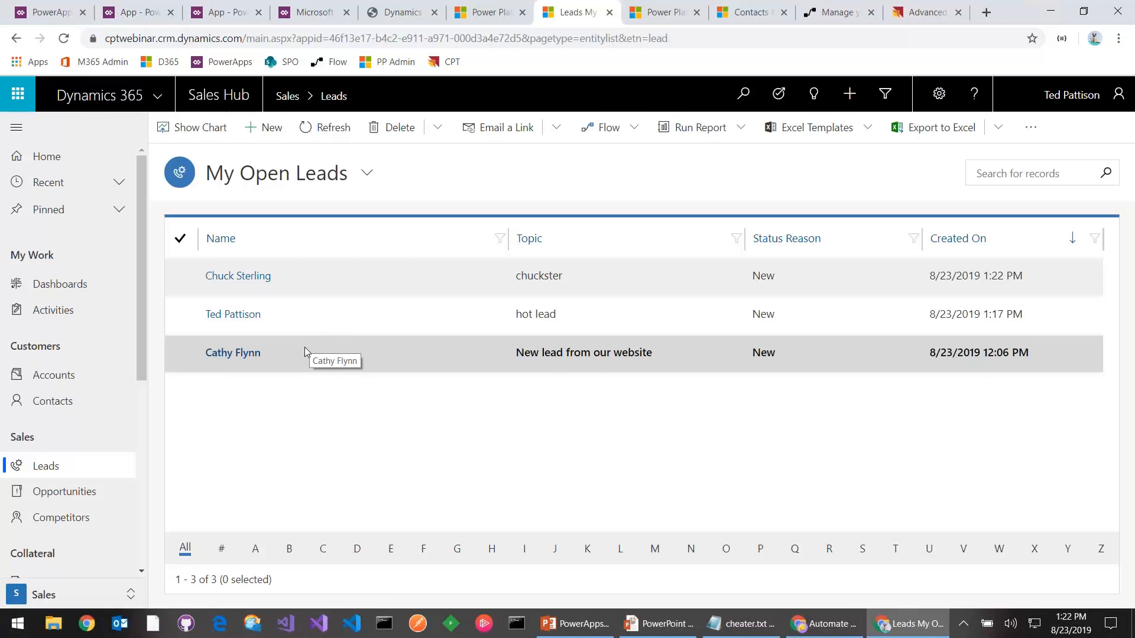
key(alt+Tab)
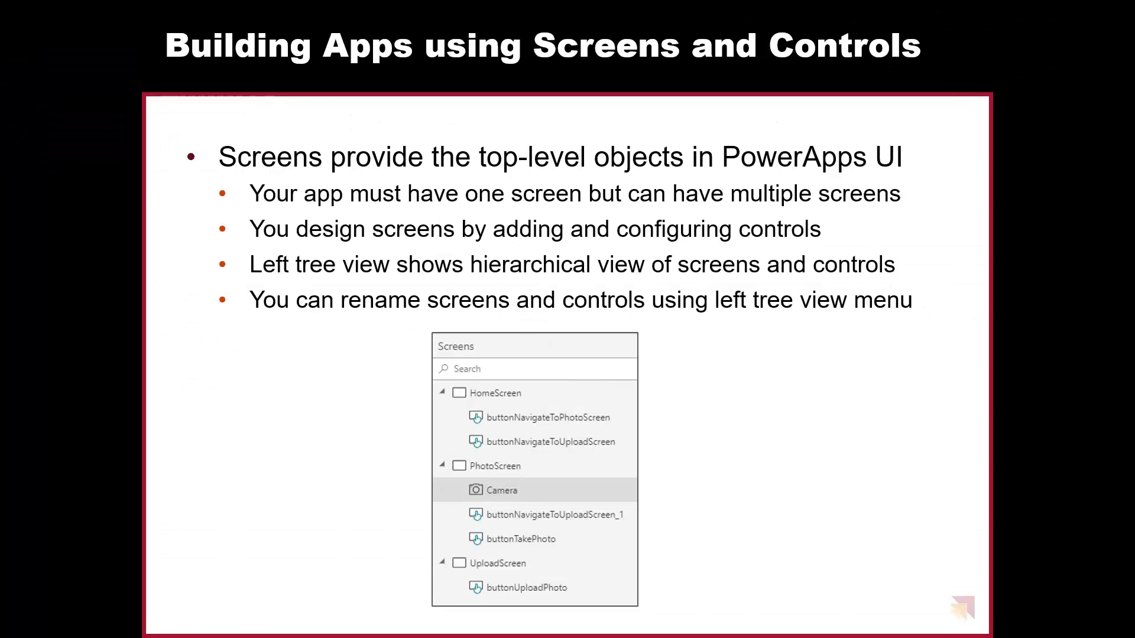
key(Right)
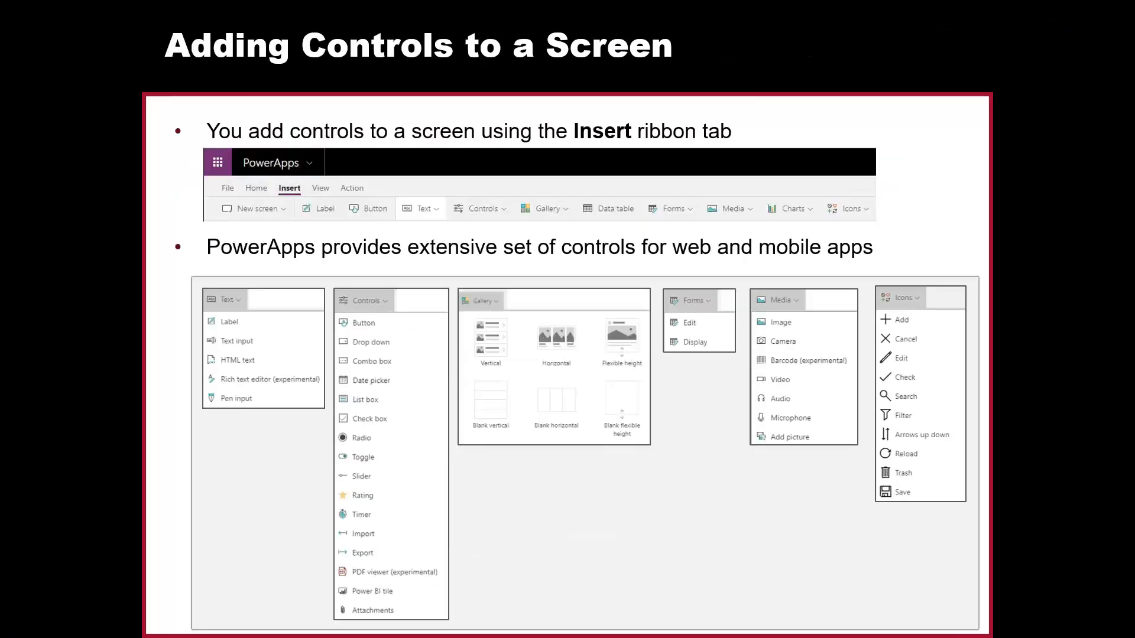
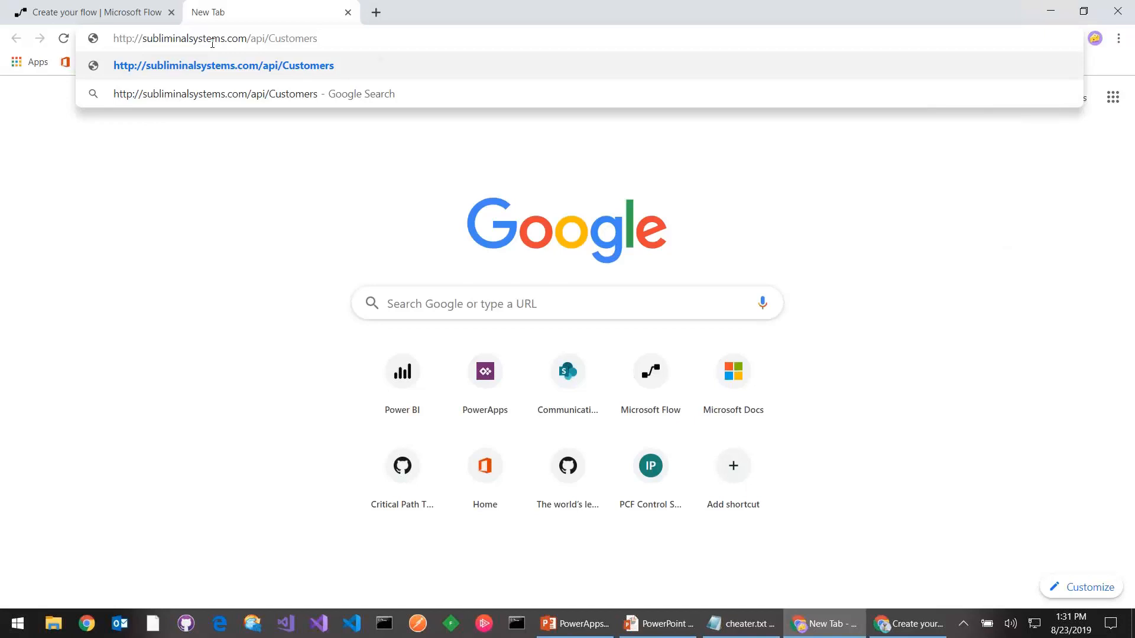
key(Return)
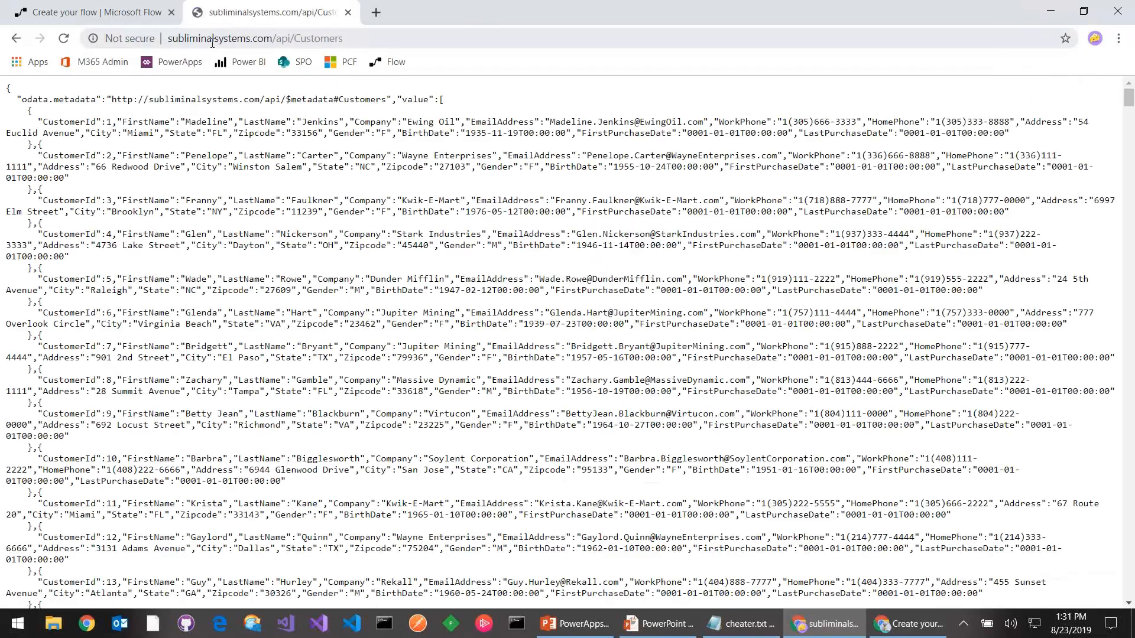
click(381, 43)
click(380, 43)
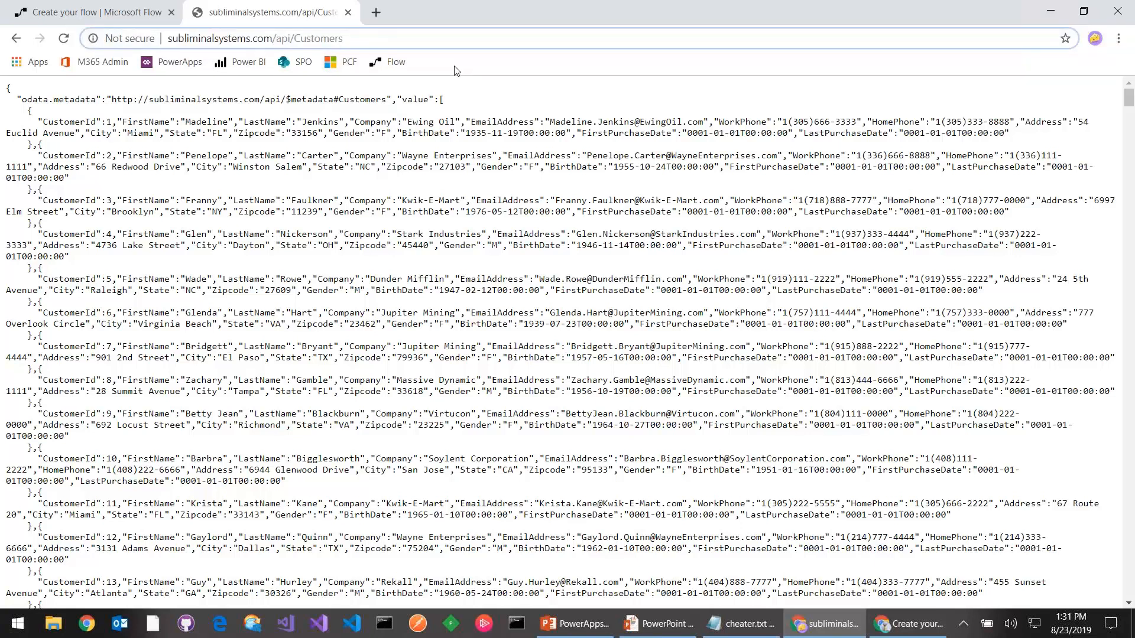
text((0))
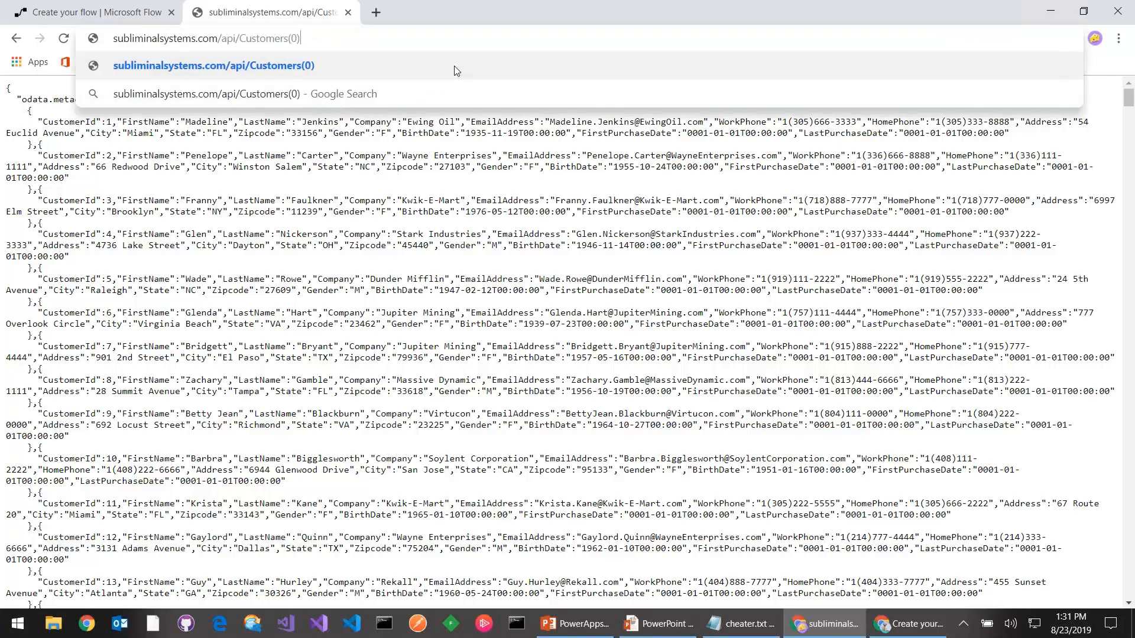
key(Left)
key(BackSpace)
text(2)
key(Return)
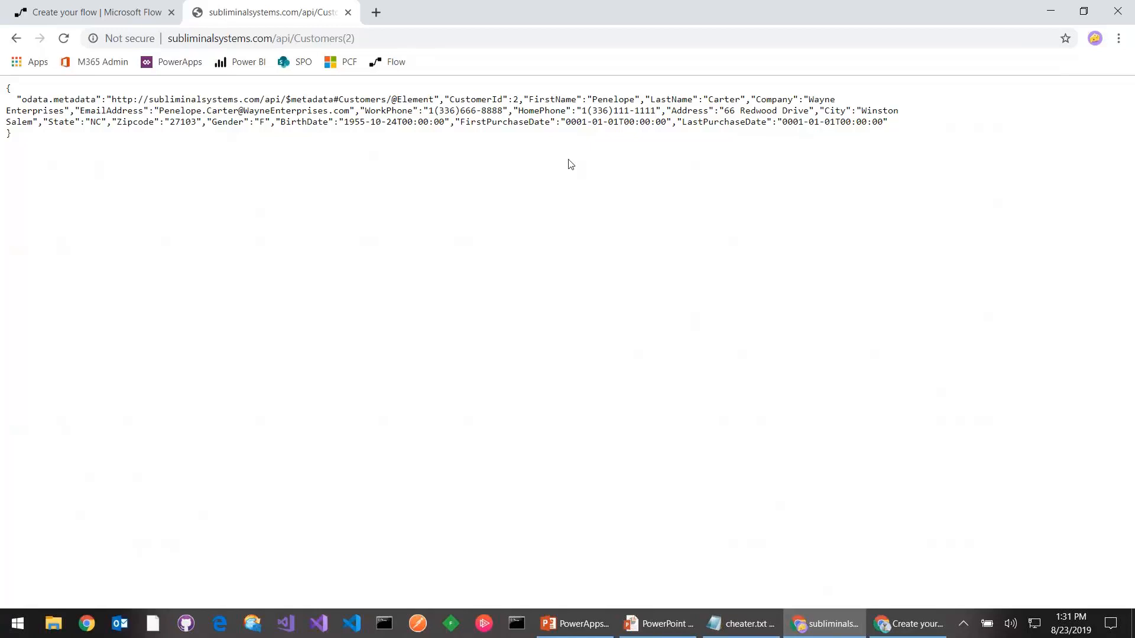
Step: Switch to the My flows list in Microsoft Flow and create an instant flow named Get New Lead, triggered from Microsoft Flow
click(381, 44)
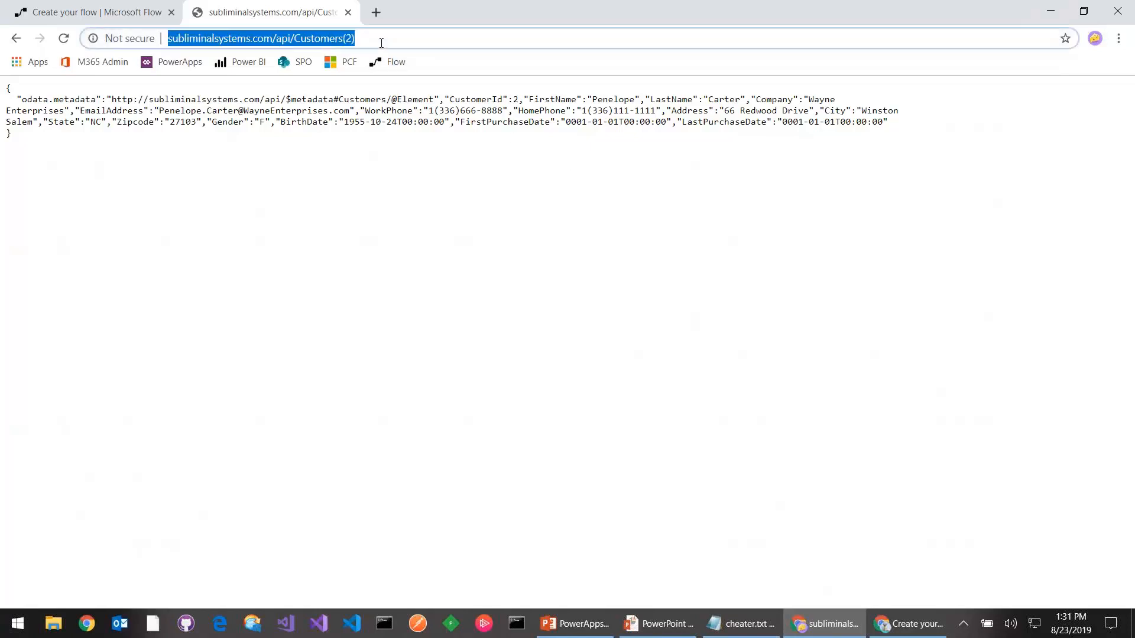
key(alt+Tab)
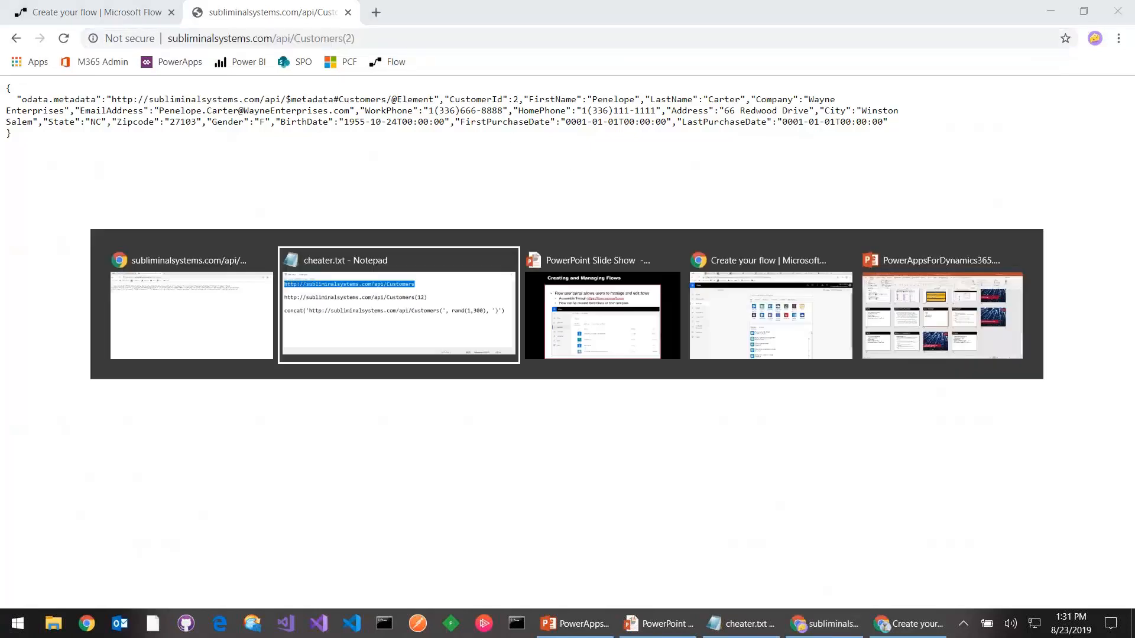
key(alt+Tab)
key(alt+Tab)
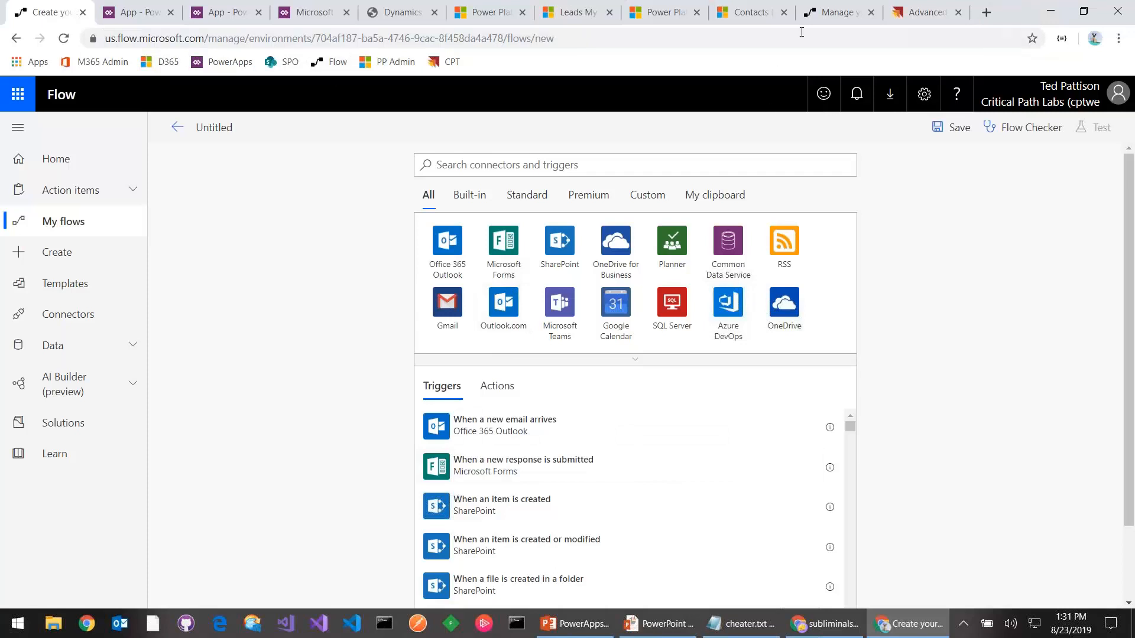
click(820, 13)
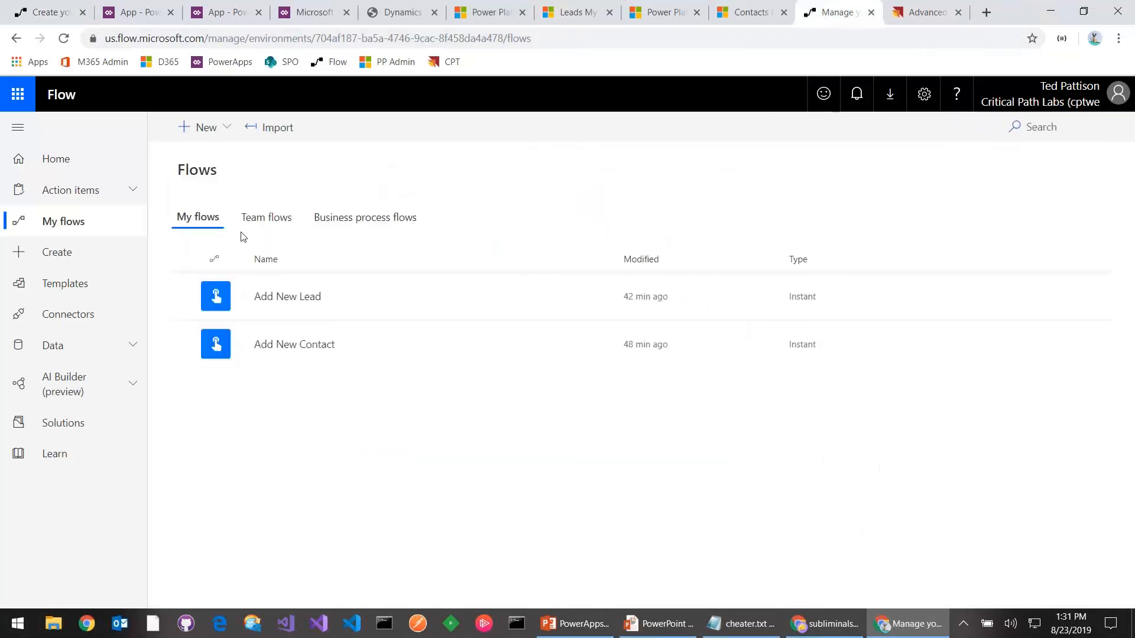
click(219, 136)
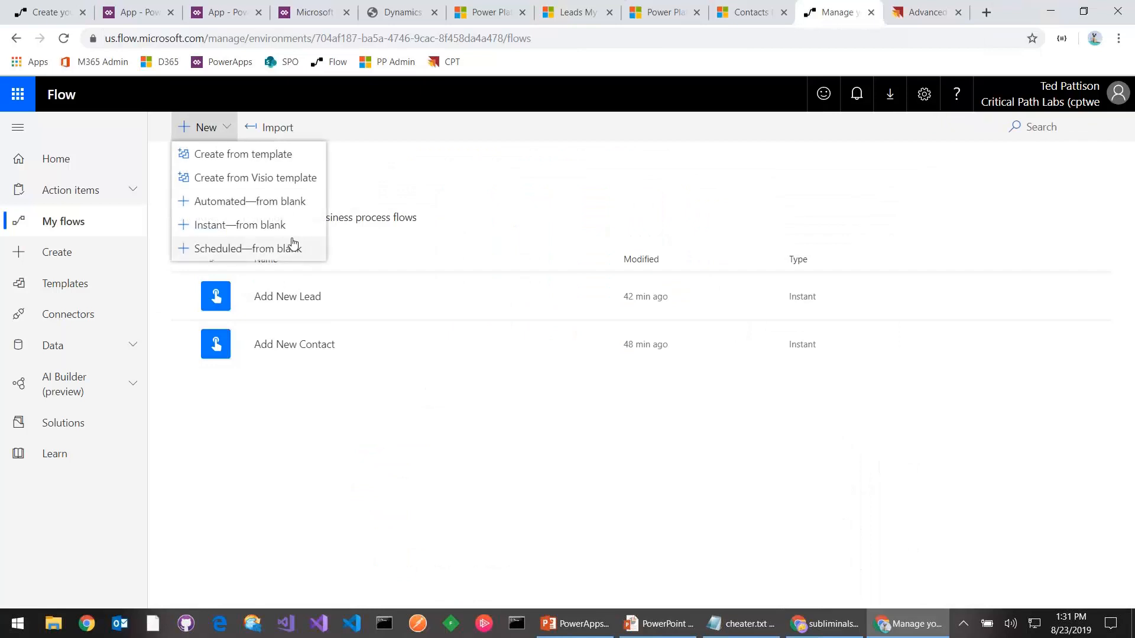
click(264, 226)
click(667, 213)
text(Get New Lead)
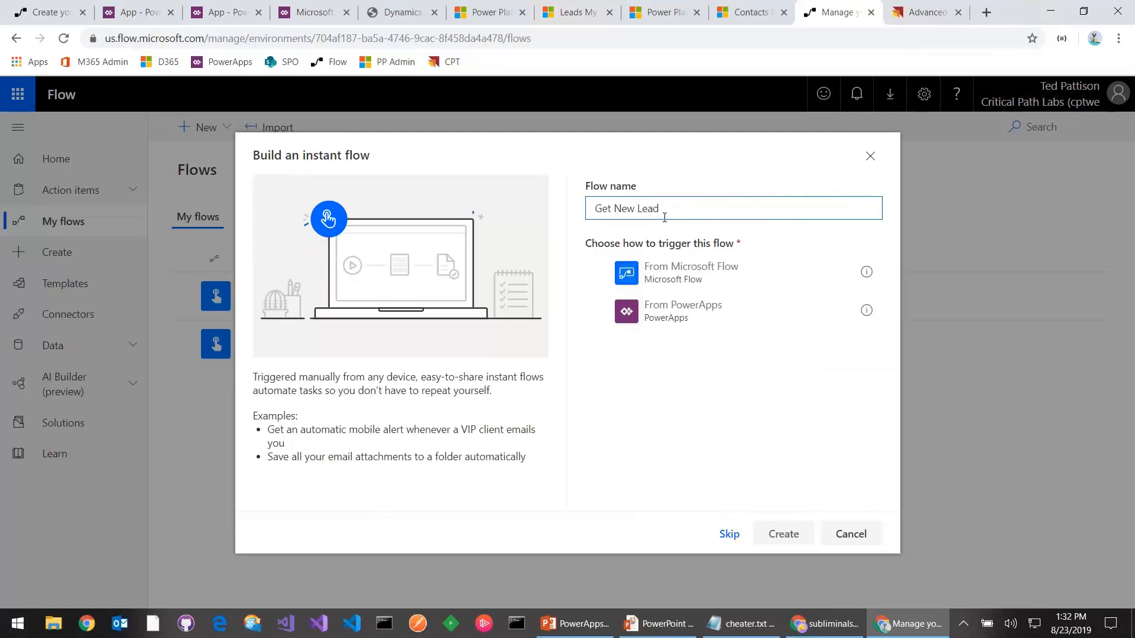
click(702, 279)
click(794, 539)
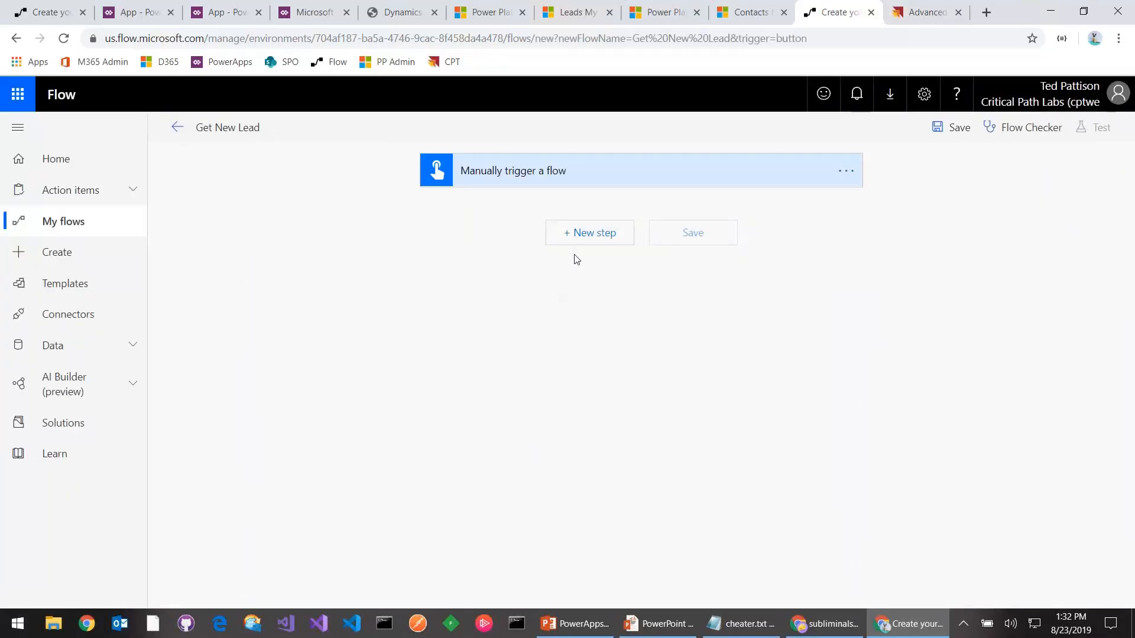
Step: Add an HTTP action after the manual trigger
click(590, 237)
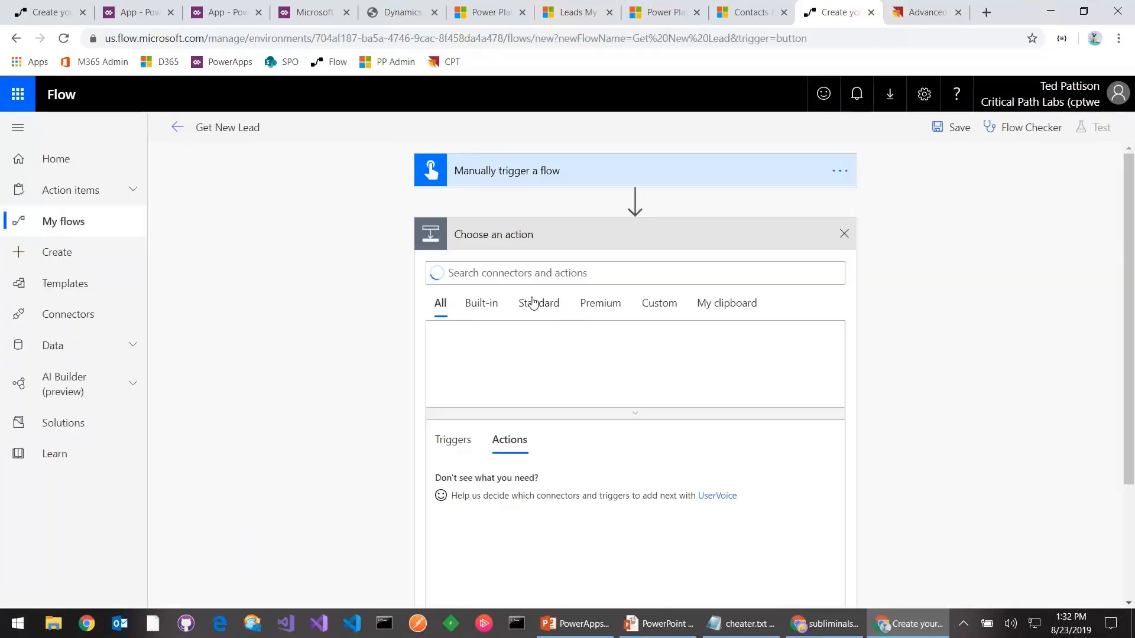
text(http)
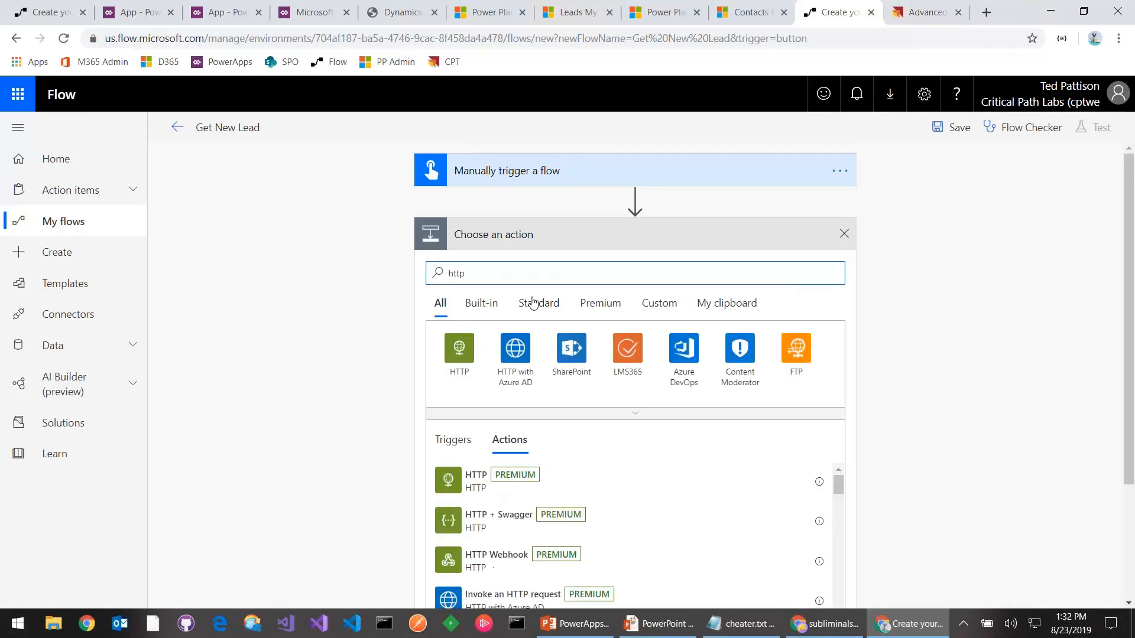
click(501, 477)
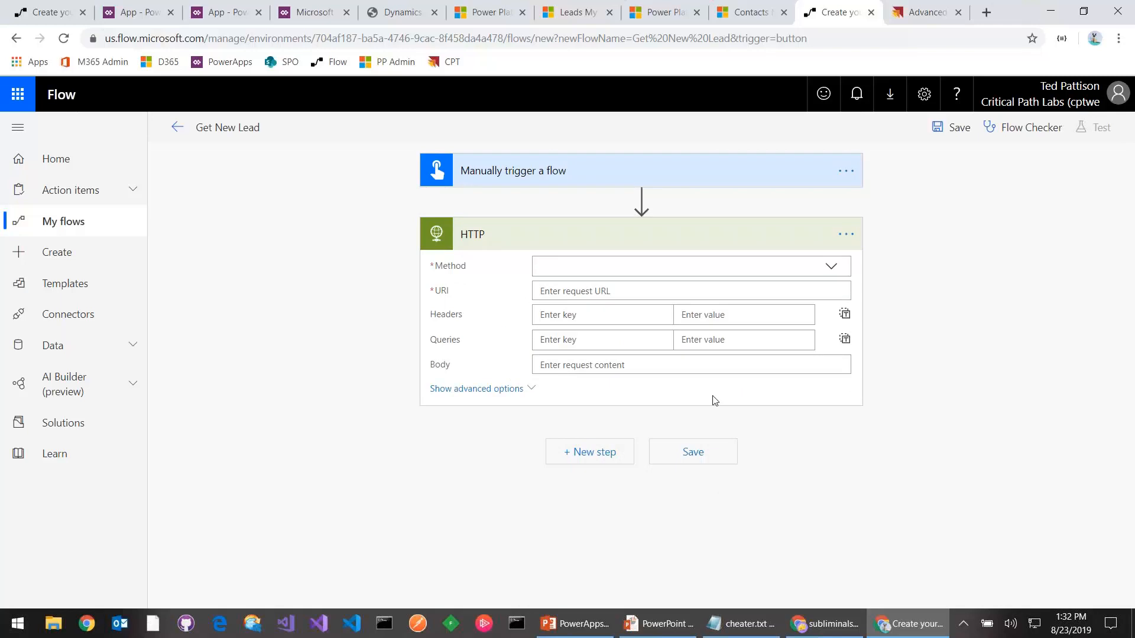
Step: Copy the concat expression with rand(1,300) from cheater.txt in Notepad and return to the flow
key(alt+Tab)
key(alt+Tab)
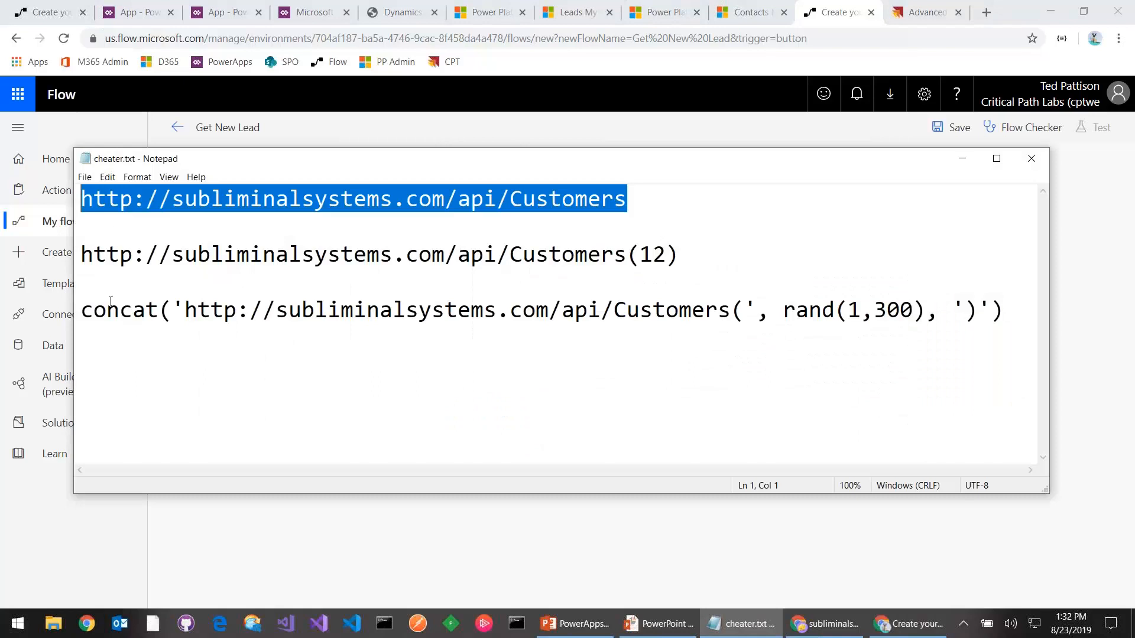
drag(81, 311, 1007, 331)
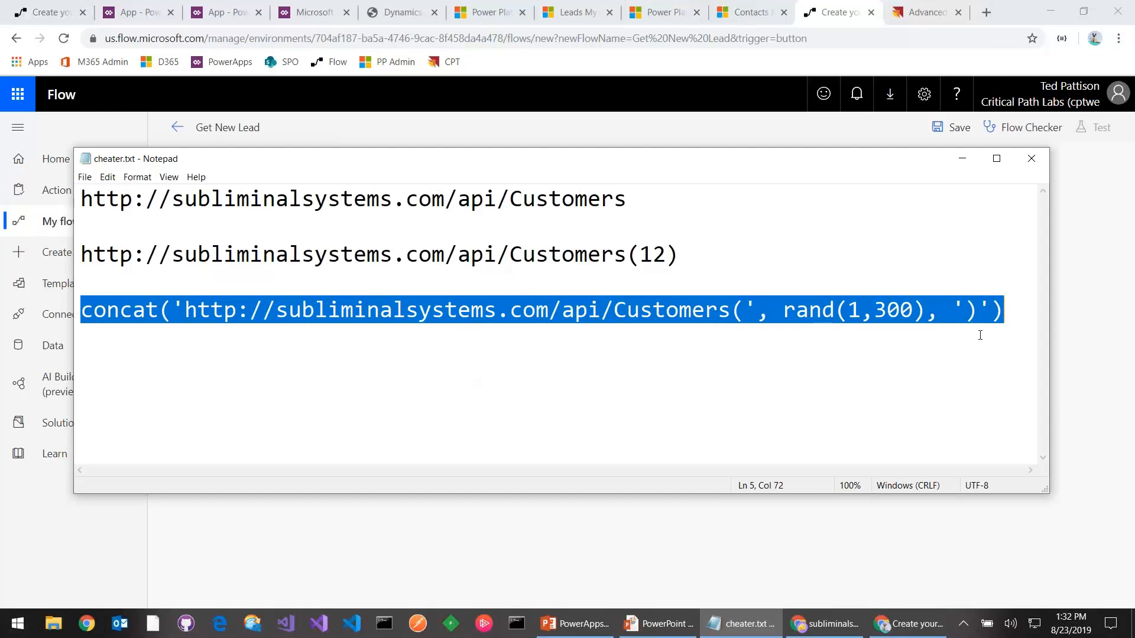
drag(664, 255, 644, 248)
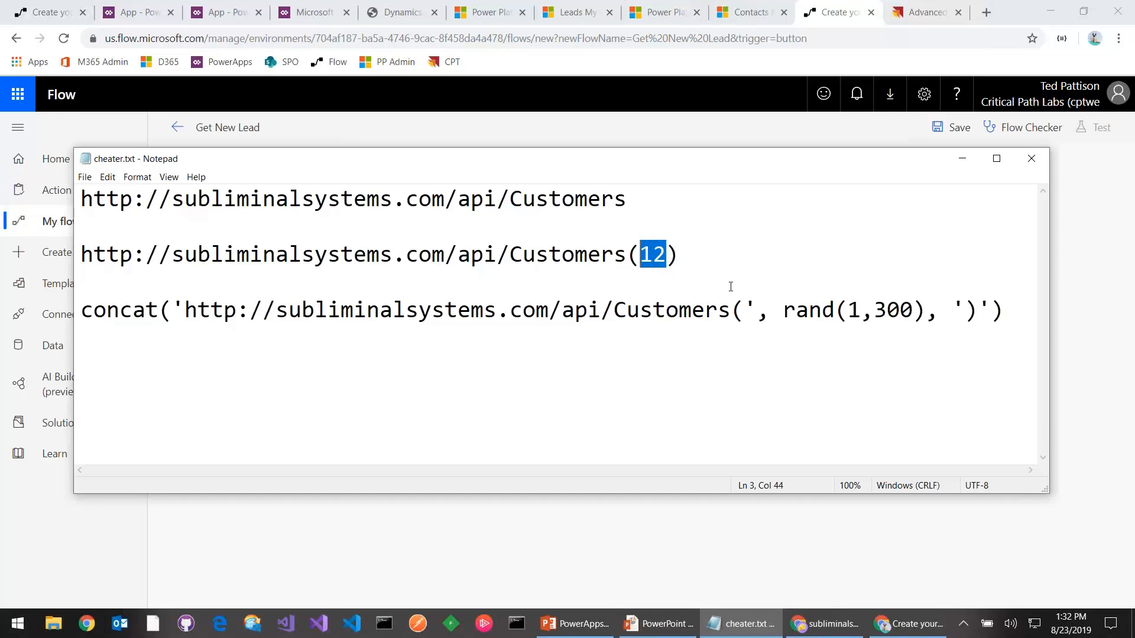
key(alt+Tab)
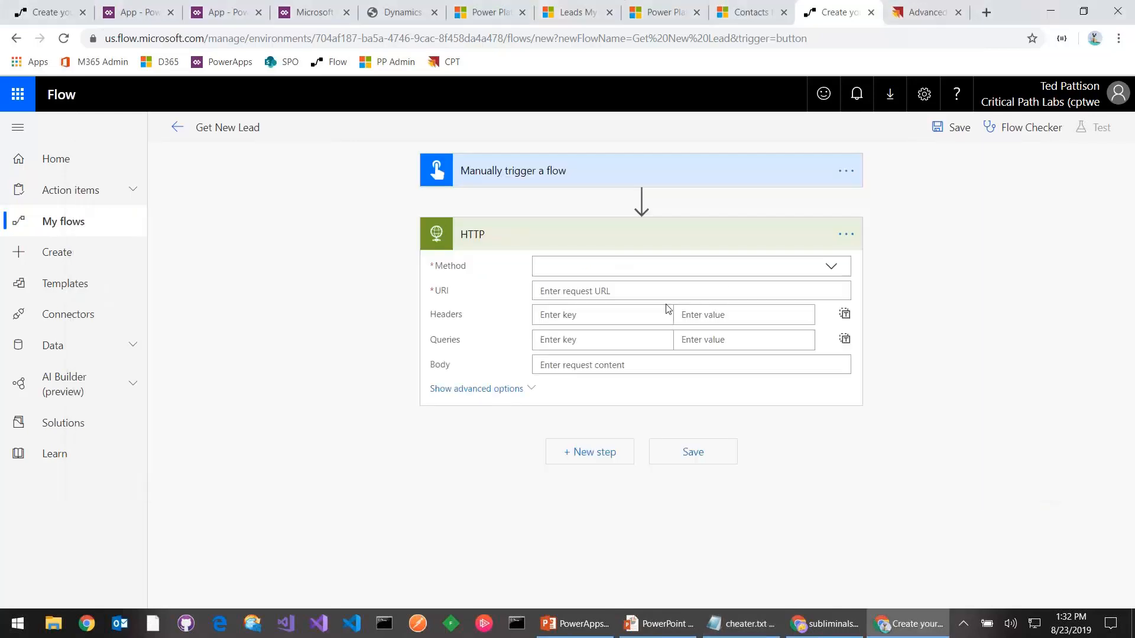
click(615, 267)
click(572, 288)
click(604, 297)
click(984, 255)
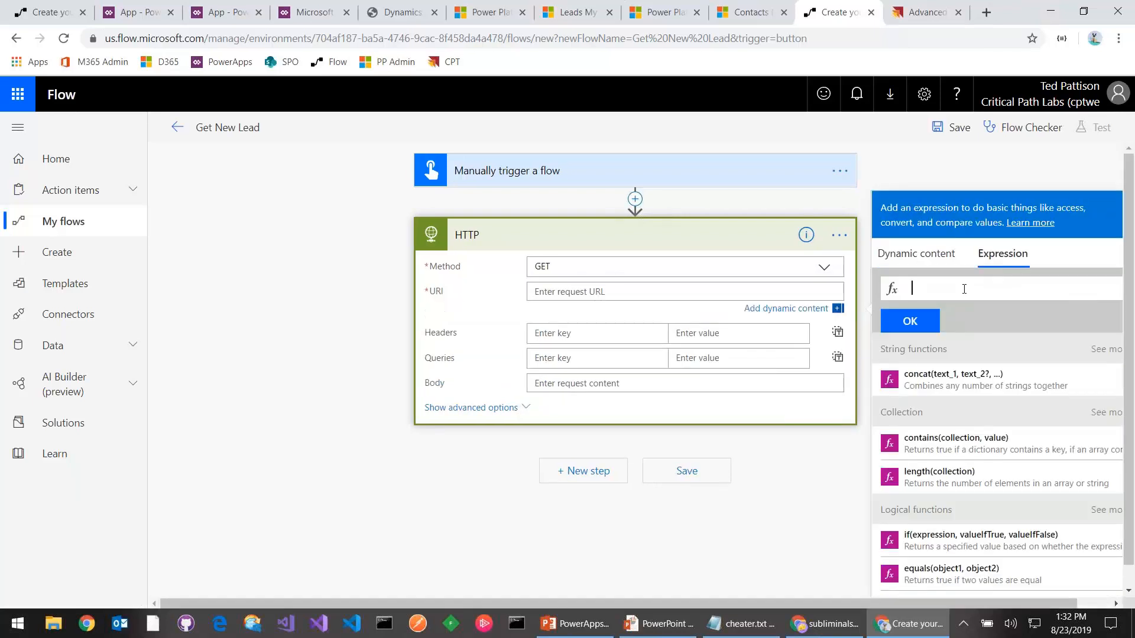
key(ctrl+v)
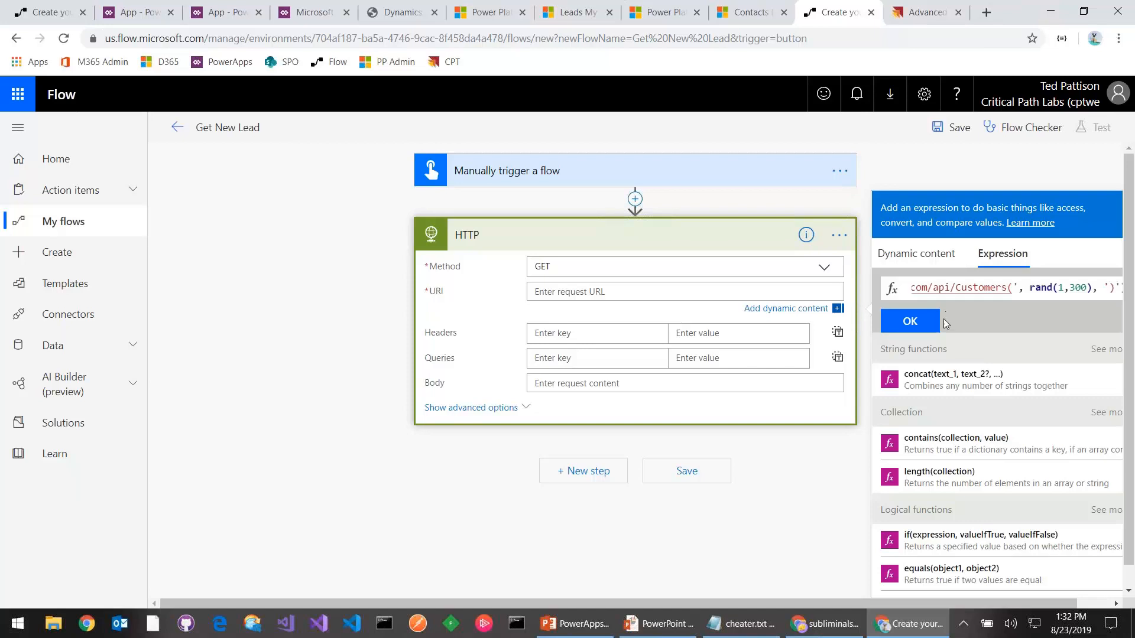
click(911, 322)
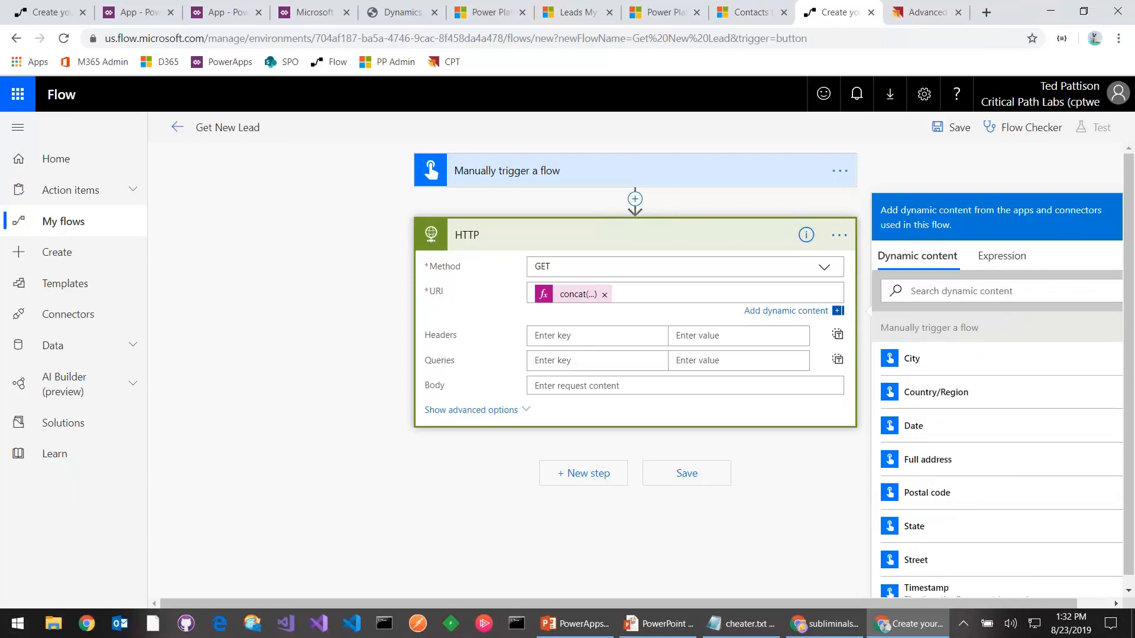
Step: Save the Get New Lead flow and run a manual test of it
click(685, 473)
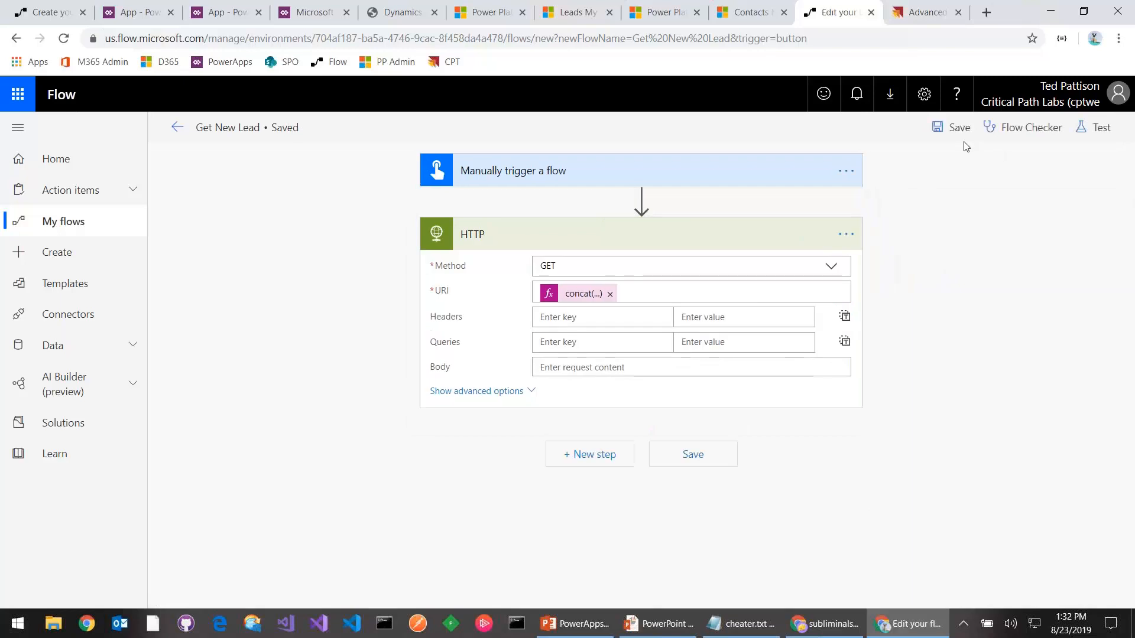
click(1095, 127)
click(922, 169)
click(941, 228)
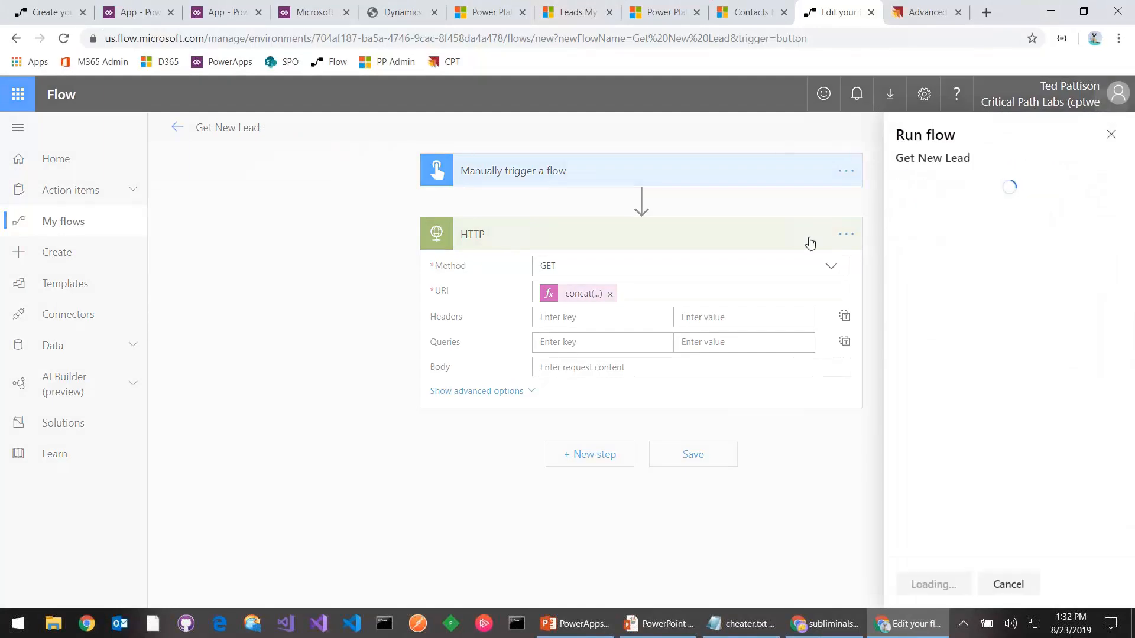
click(937, 584)
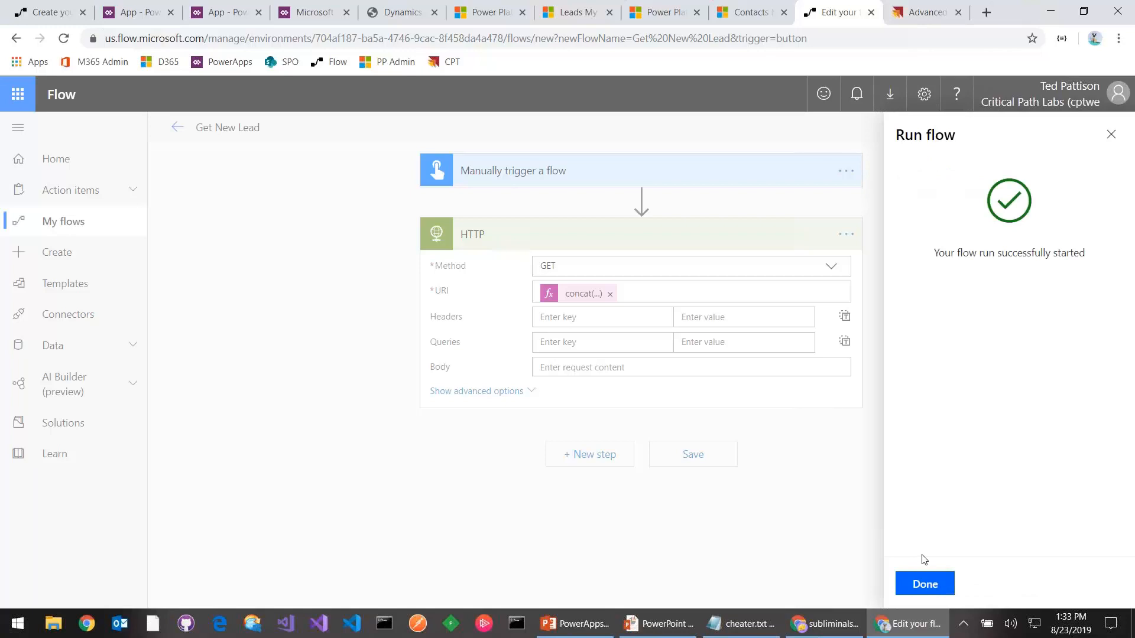
click(926, 585)
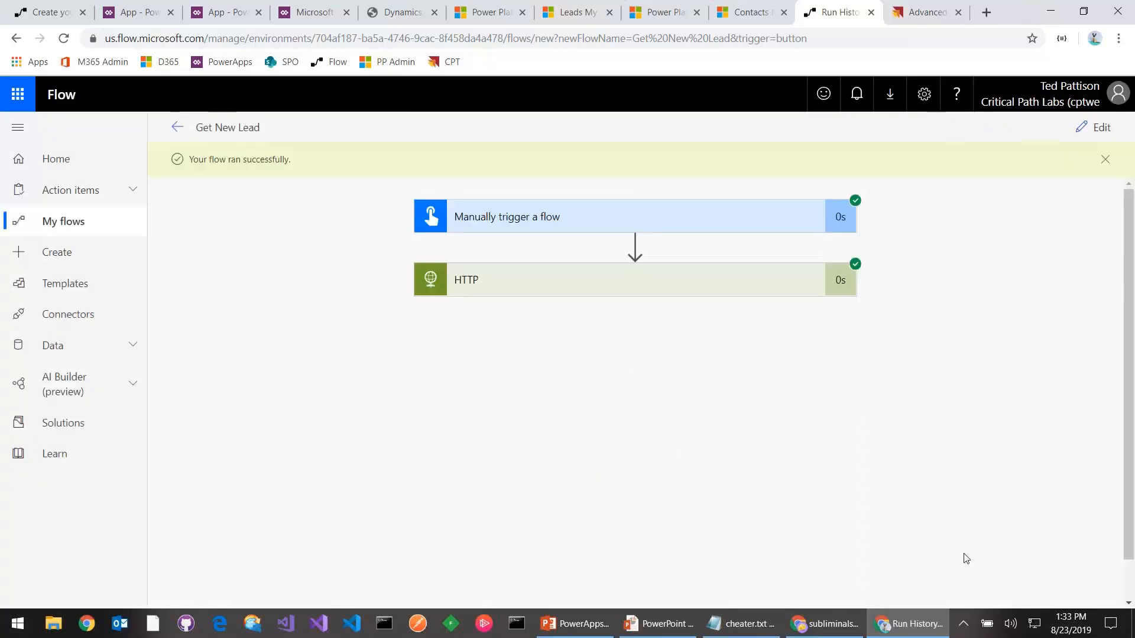
Step: Inspect the HTTP action's inputs and outputs in the run and copy the whole JSON response body
click(721, 290)
scroll(703, 349, down, 2)
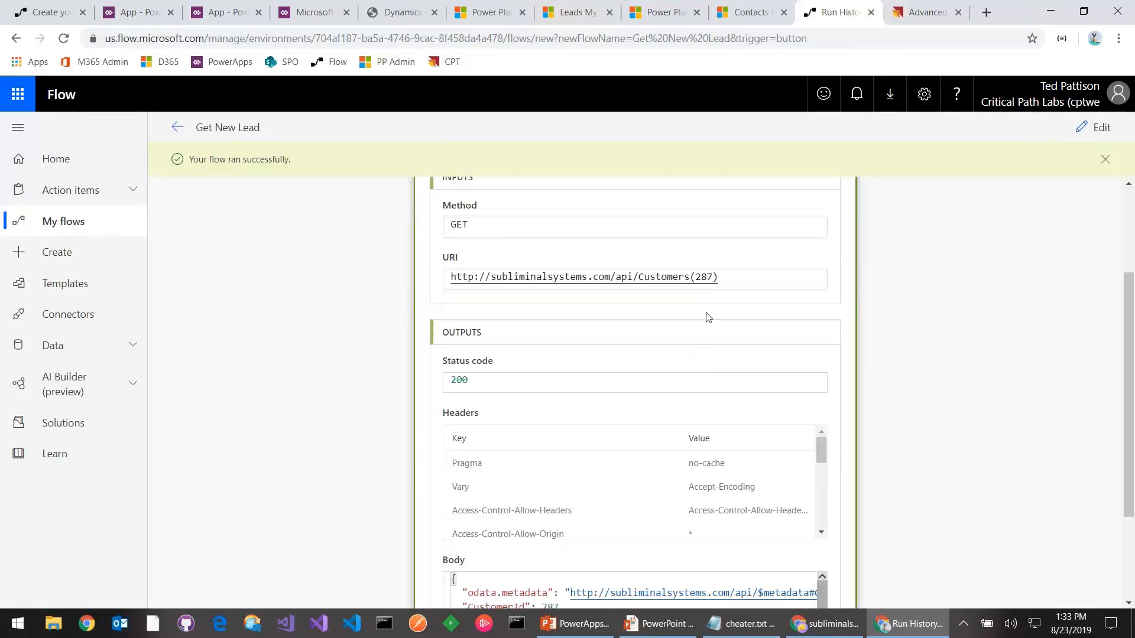
scroll(696, 410, down, 2)
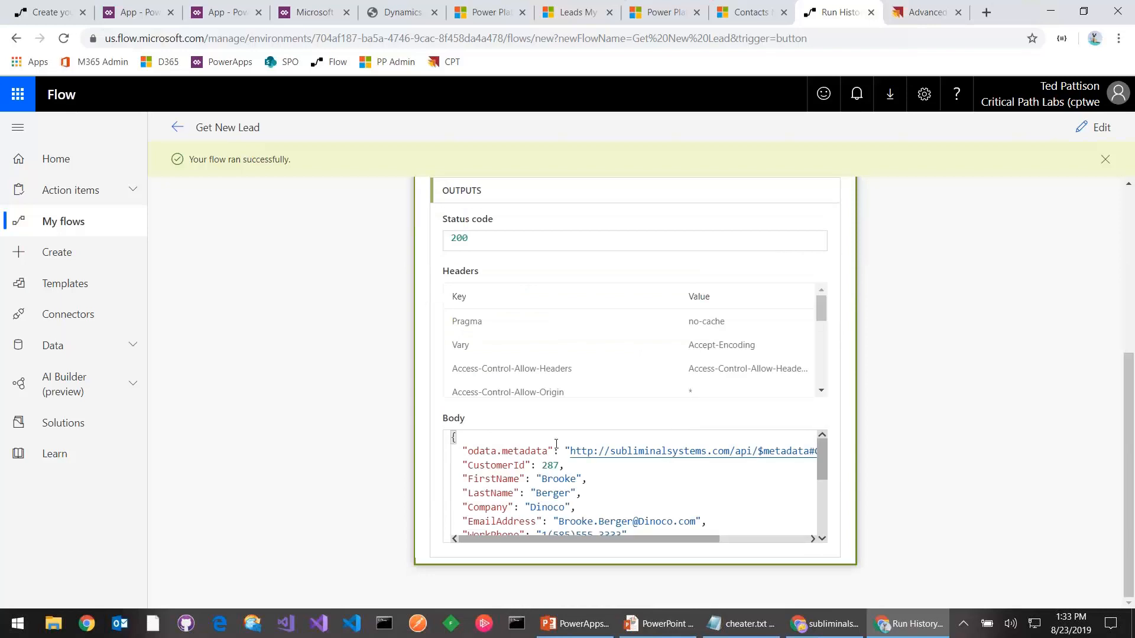
key(ctrl+a)
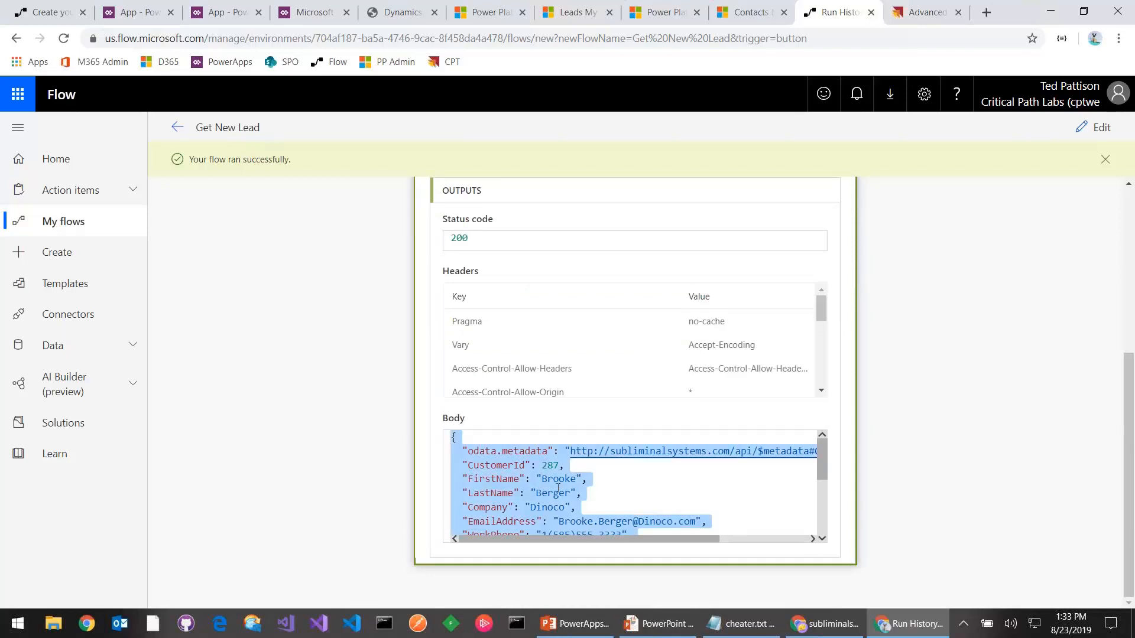
scroll(649, 483, up, 4)
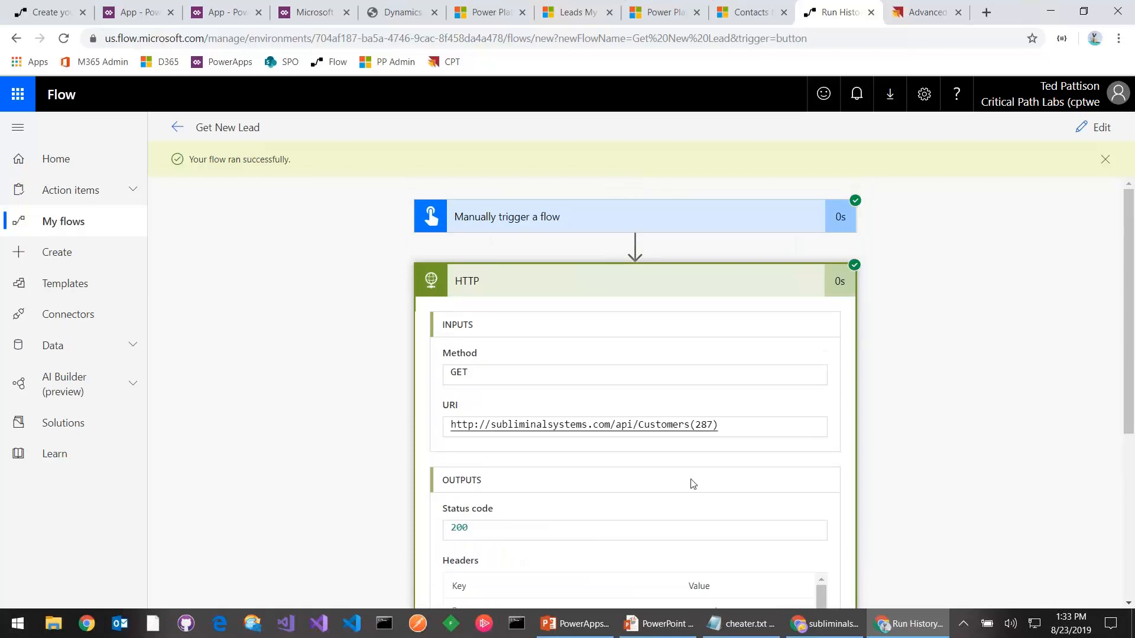
click(666, 293)
Step: Return to editing the flow, add a Parse JSON action after HTTP and set its Content to the HTTP Body
click(1098, 127)
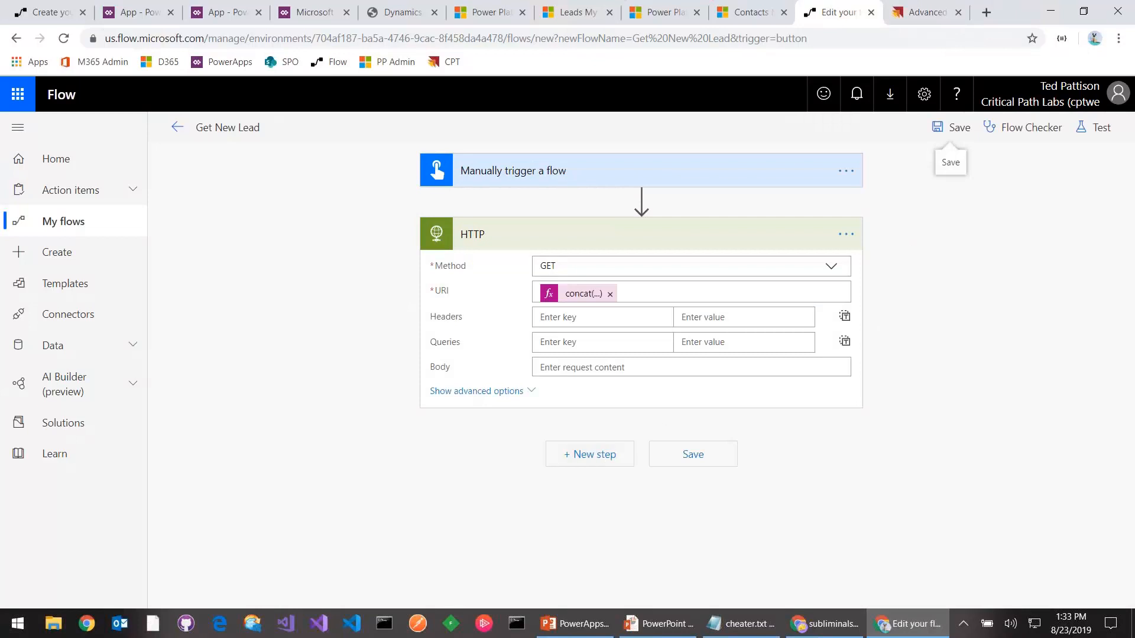
click(520, 242)
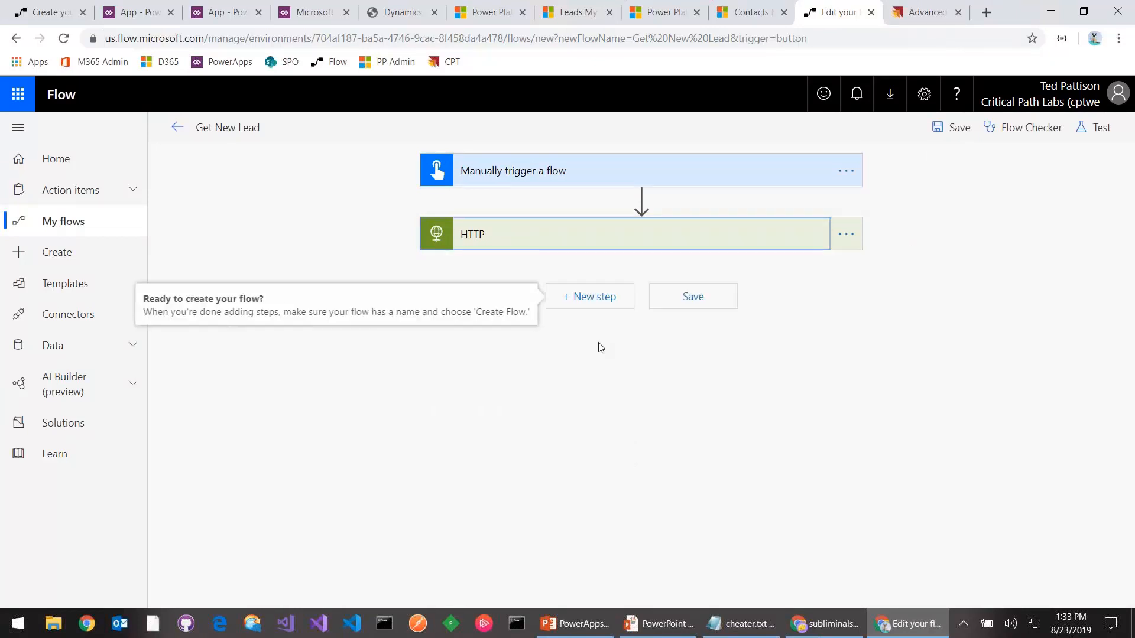
click(614, 305)
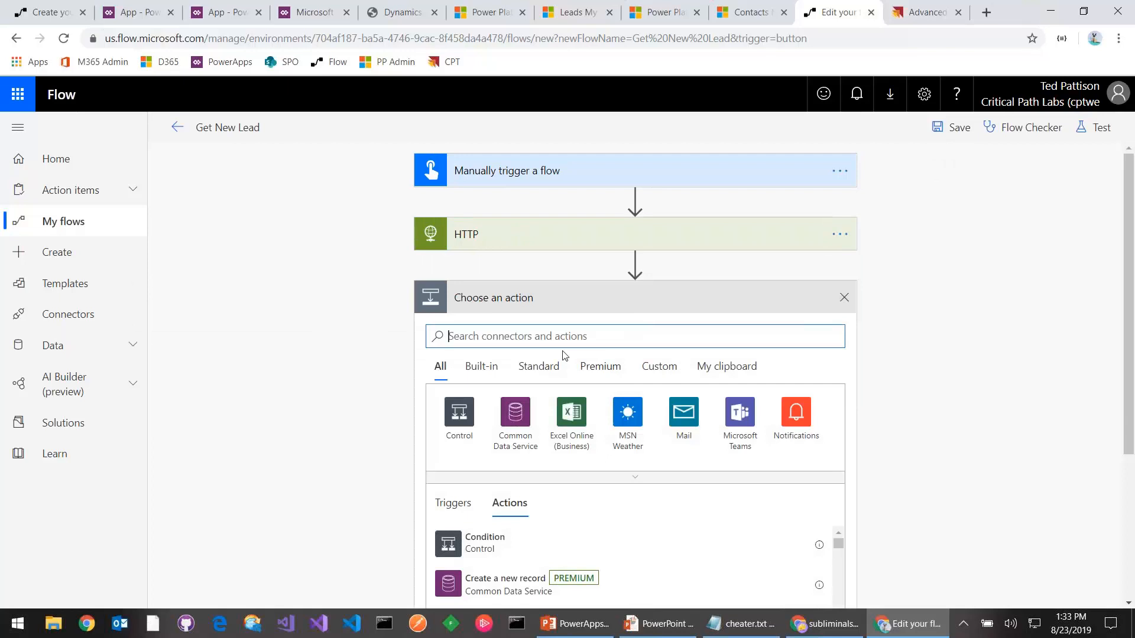
text(json)
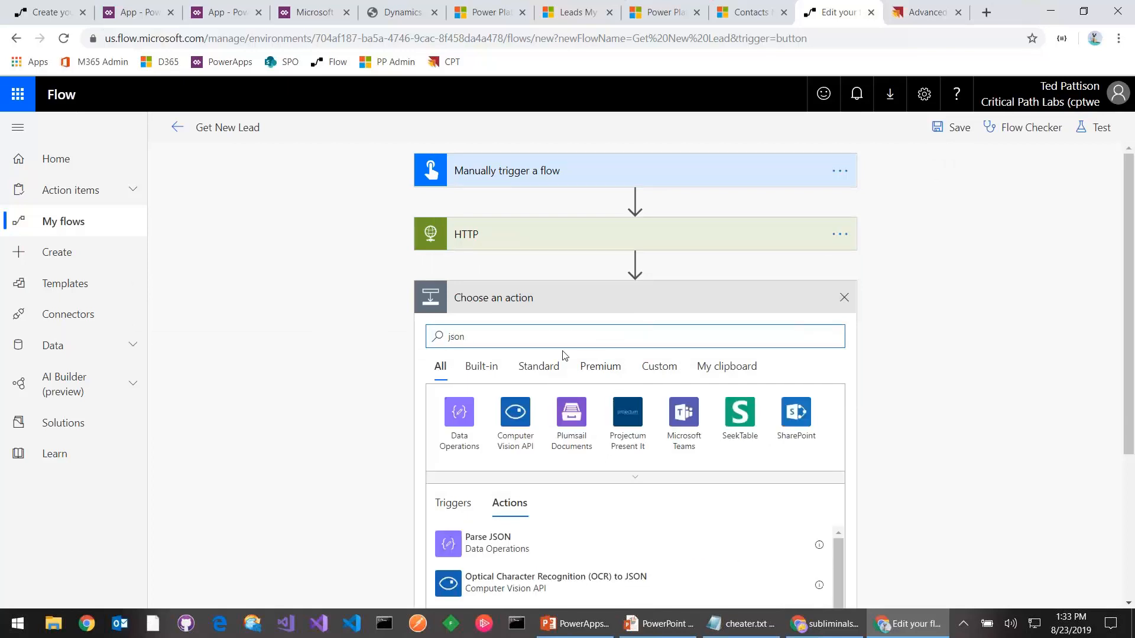
click(512, 544)
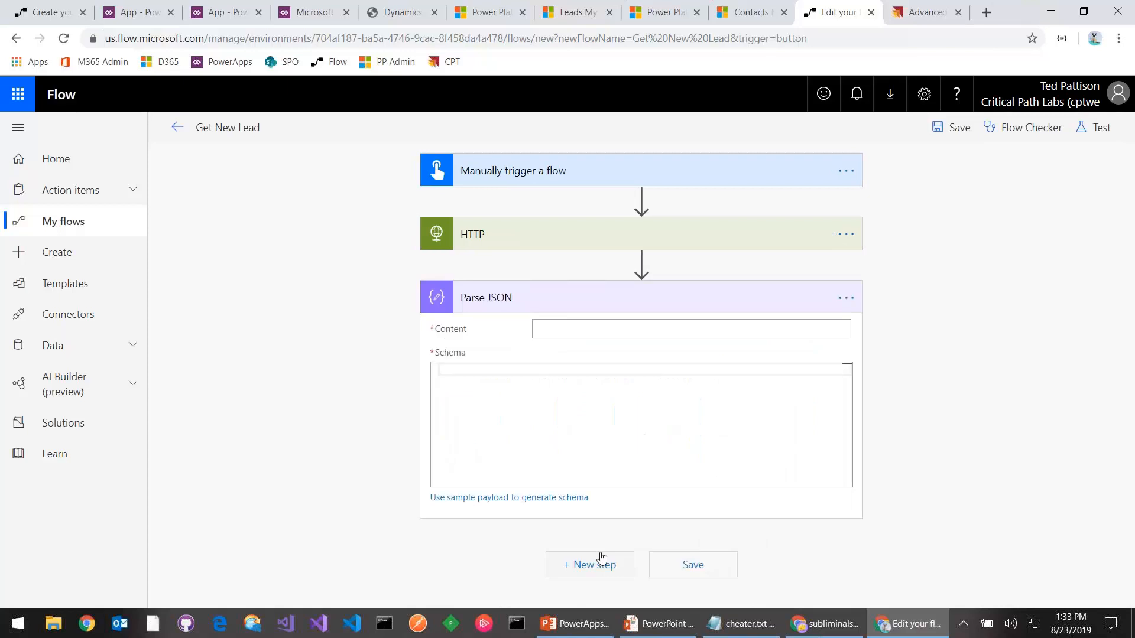
click(550, 336)
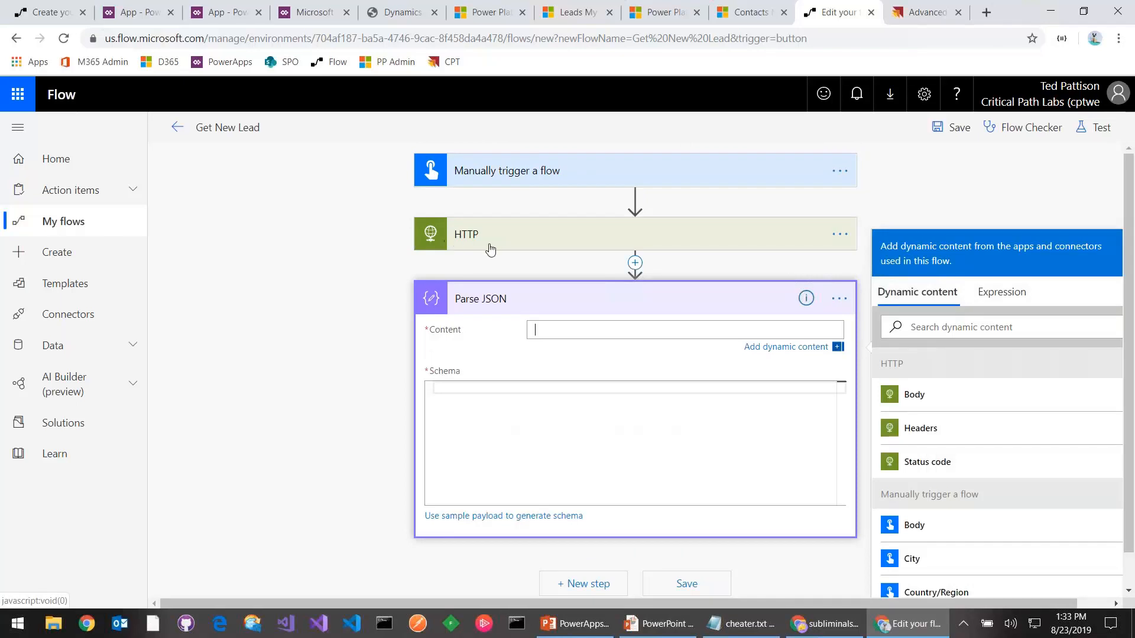
click(899, 397)
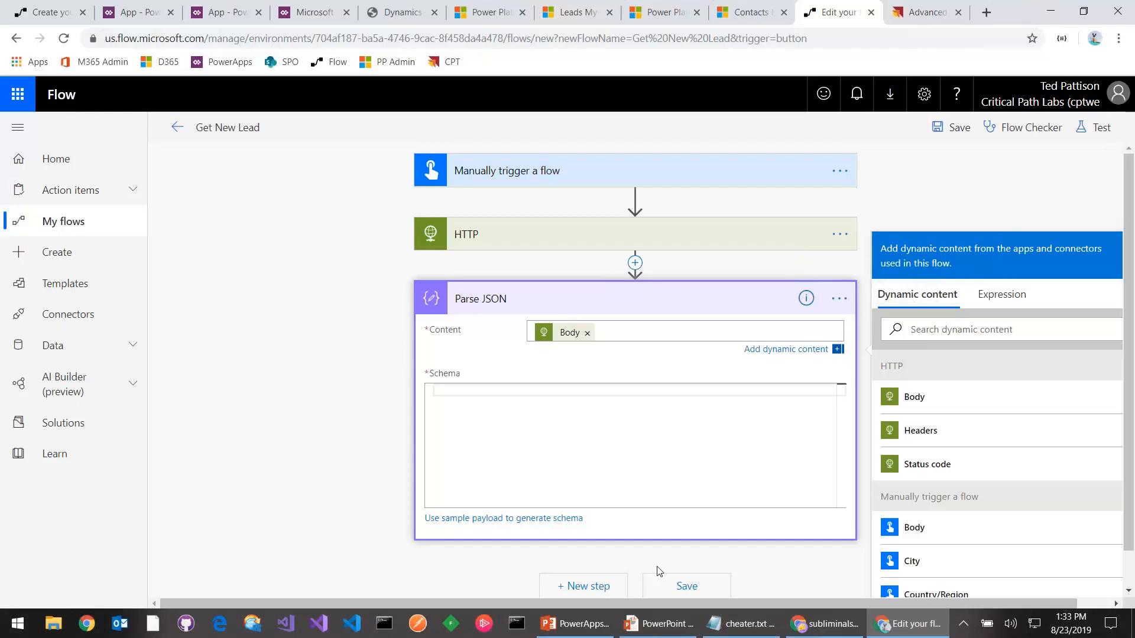
Step: Paste the copied JSON response into a new Notepad document and maximize the window to review its fields
key(super+r)
key(Return)
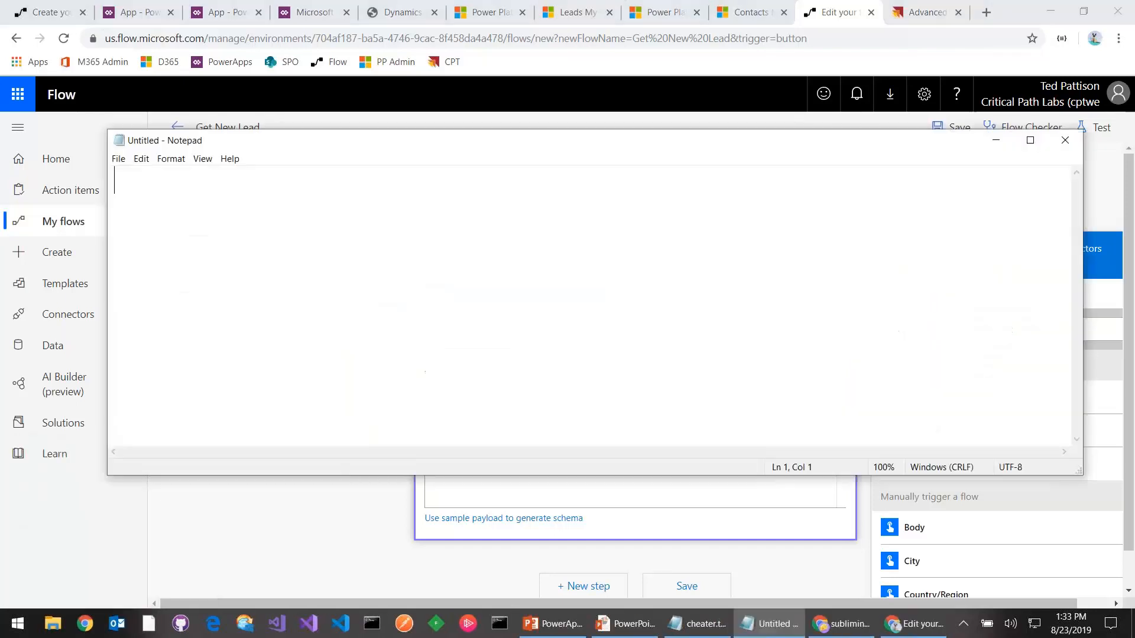
key(ctrl+v)
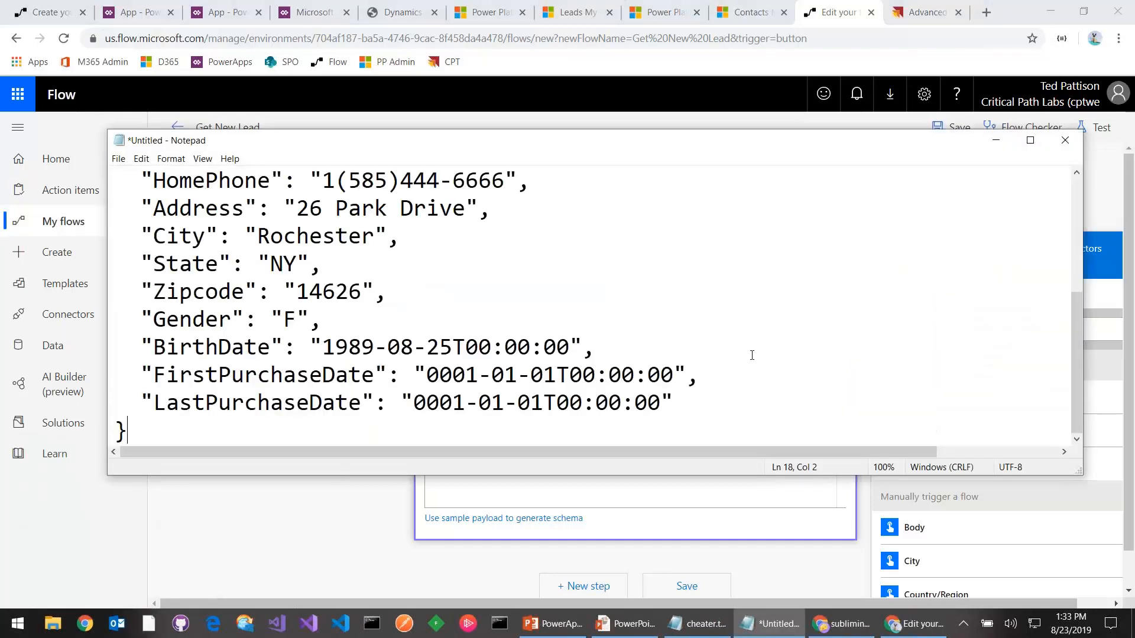
double_click(556, 145)
click(60, 77)
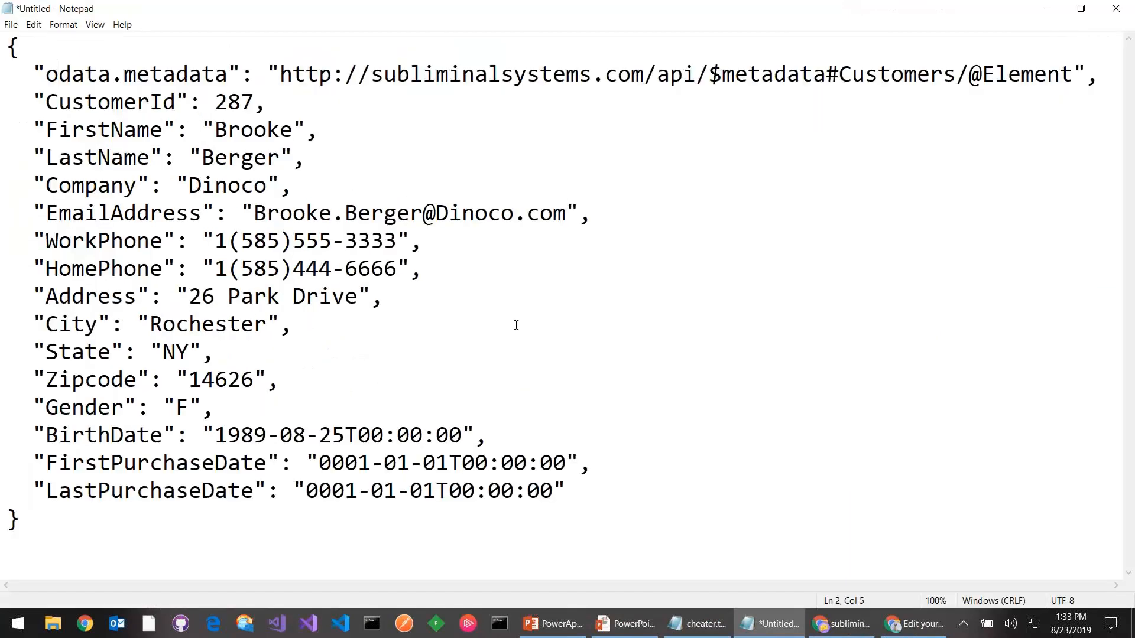
Step: Delete the odata.metadata line from the JSON in Notepad
key(Left)
key(Left)
key(Up)
key(Right)
key(shift+Down)
key(Delete)
Step: Delete the Gender, BirthDate, FirstPurchaseDate and LastPurchaseDate lines from the JSON, keeping the closing brace
key(Down)
key(Down)
key(Down)
key(Down)
key(Down)
key(Down)
key(Down)
key(Down)
key(Down)
key(Down)
key(Down)
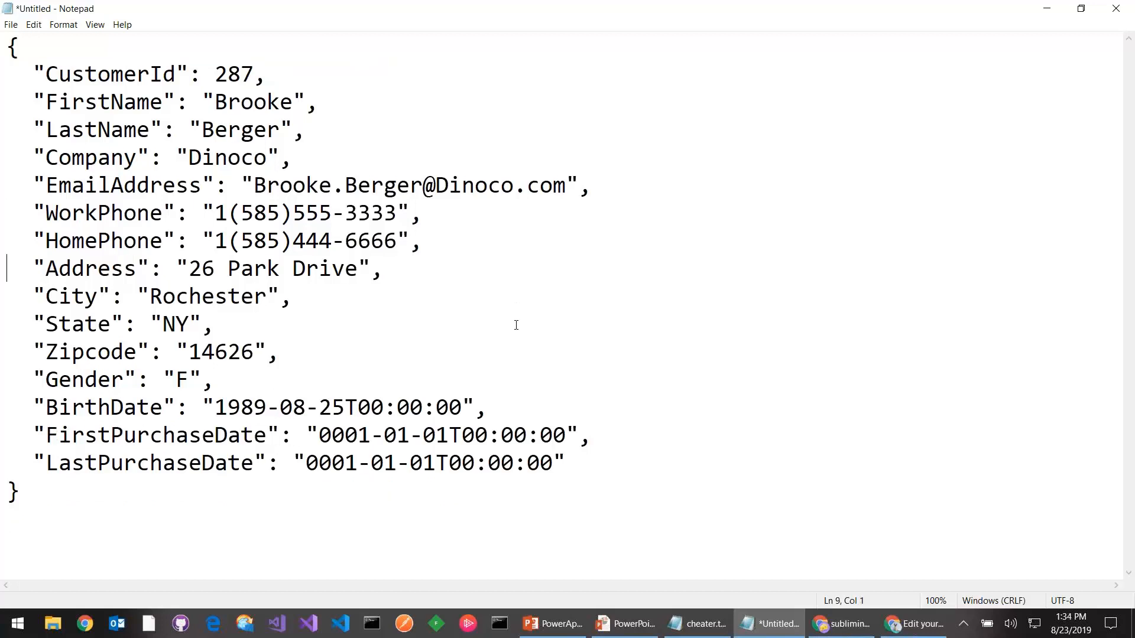
key(shift+Down)
key(shift+Down)
key(shift+Down)
key(shift+Down)
key(Delete)
Step: Copy the trimmed JSON into Parse JSON's sample payload in the flow, remove the comma after the Zipcode value and generate the schema
key(ctrl+a)
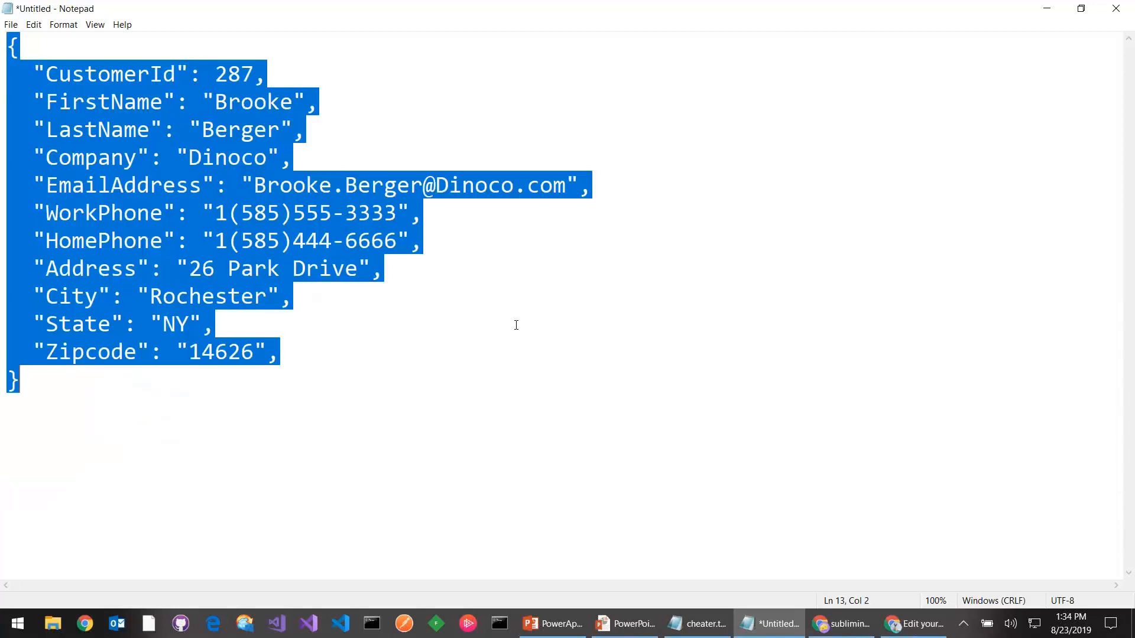
key(alt+Tab)
click(500, 520)
key(ctrl+v)
click(817, 444)
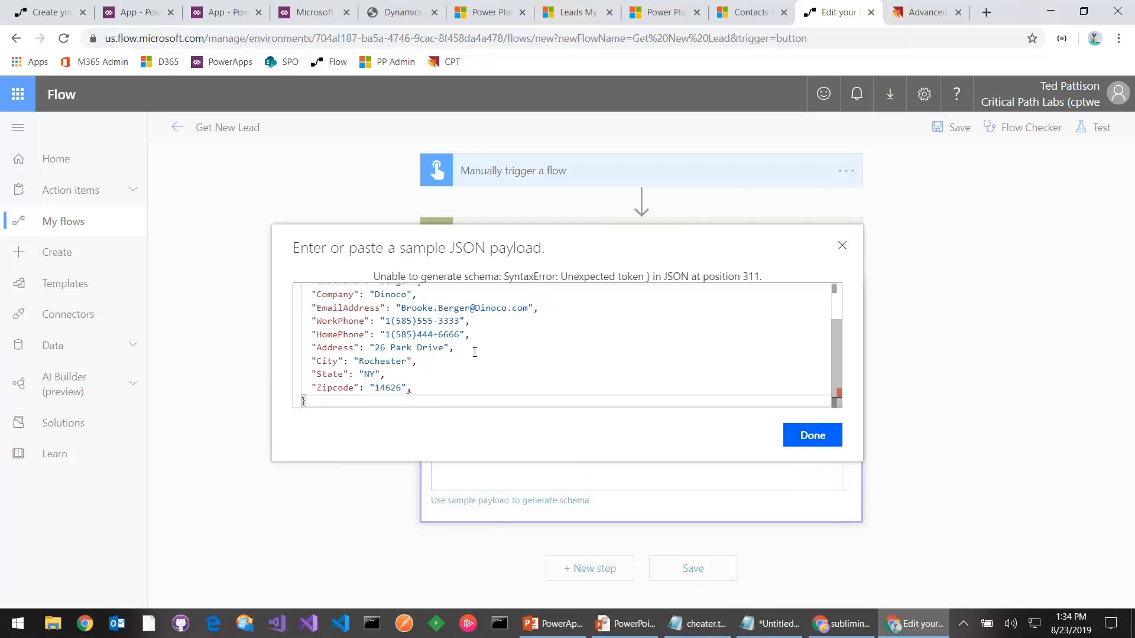
click(469, 382)
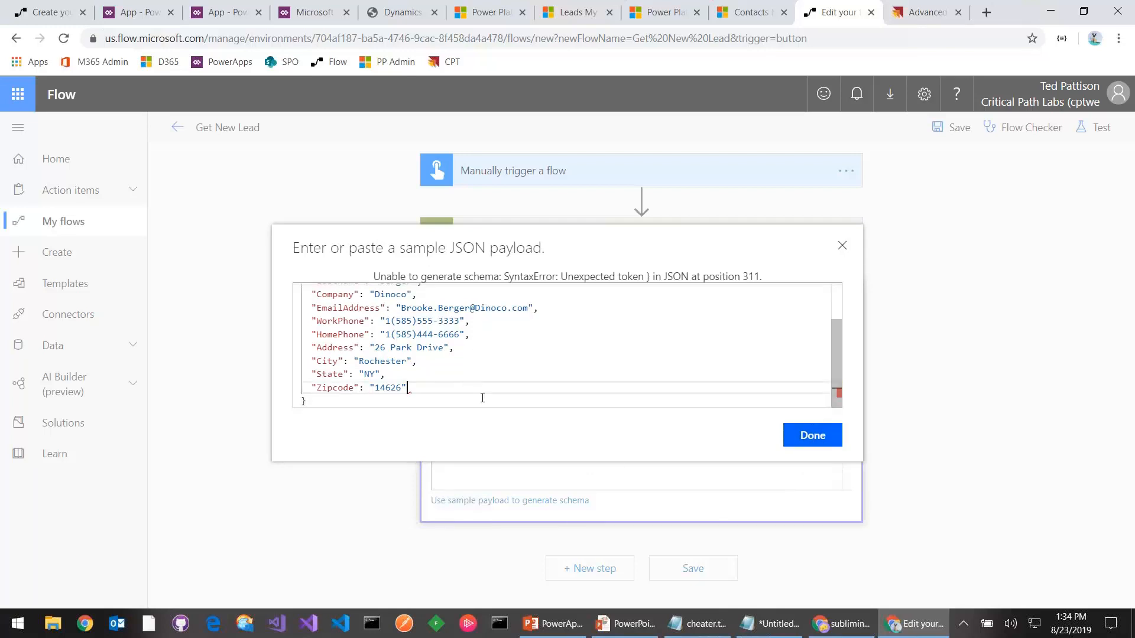
click(803, 445)
click(525, 300)
Step: Search for "dynamics 365" in a new step after Parse JSON and add the Dynamics 365 action Create a new record
click(597, 368)
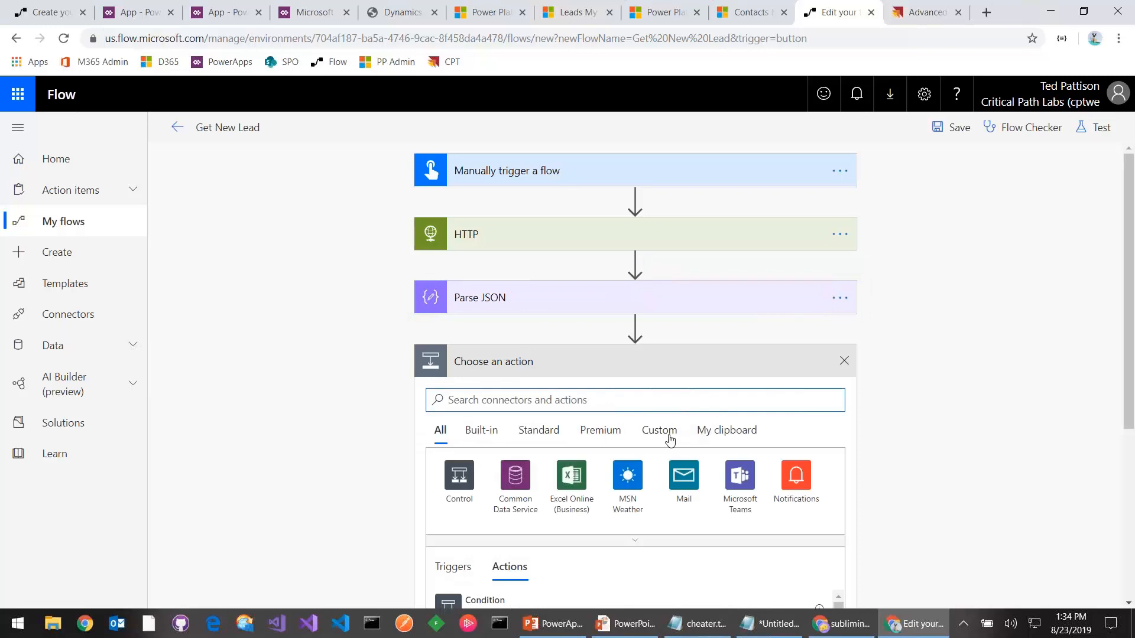
text(danki===)
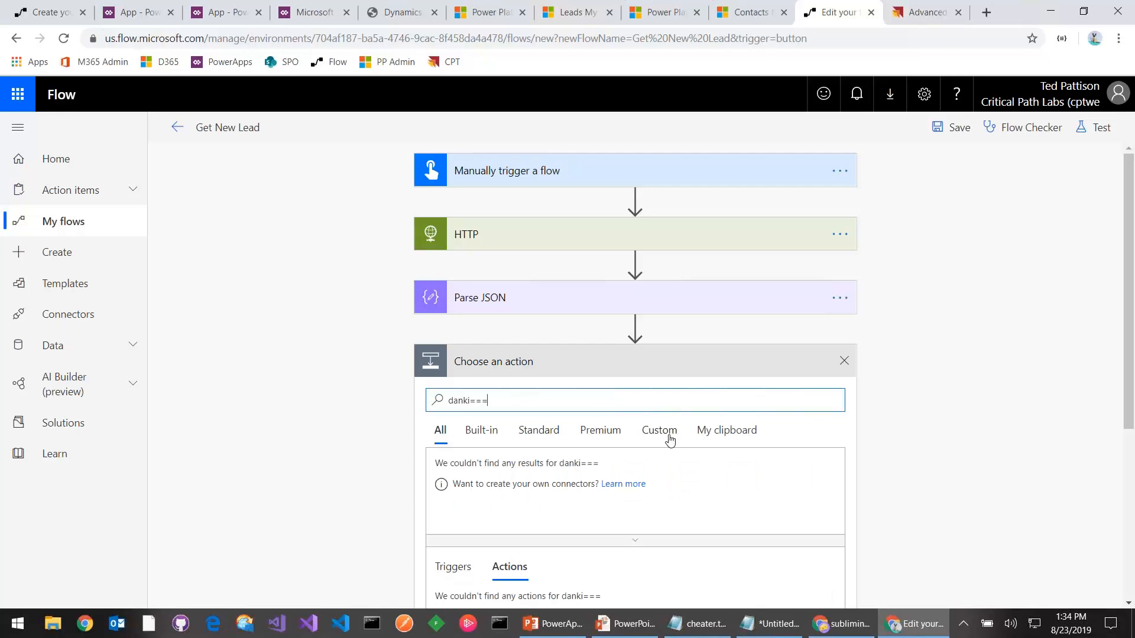
key(BackSpace)
key(BackSpace)
key(BackSpace)
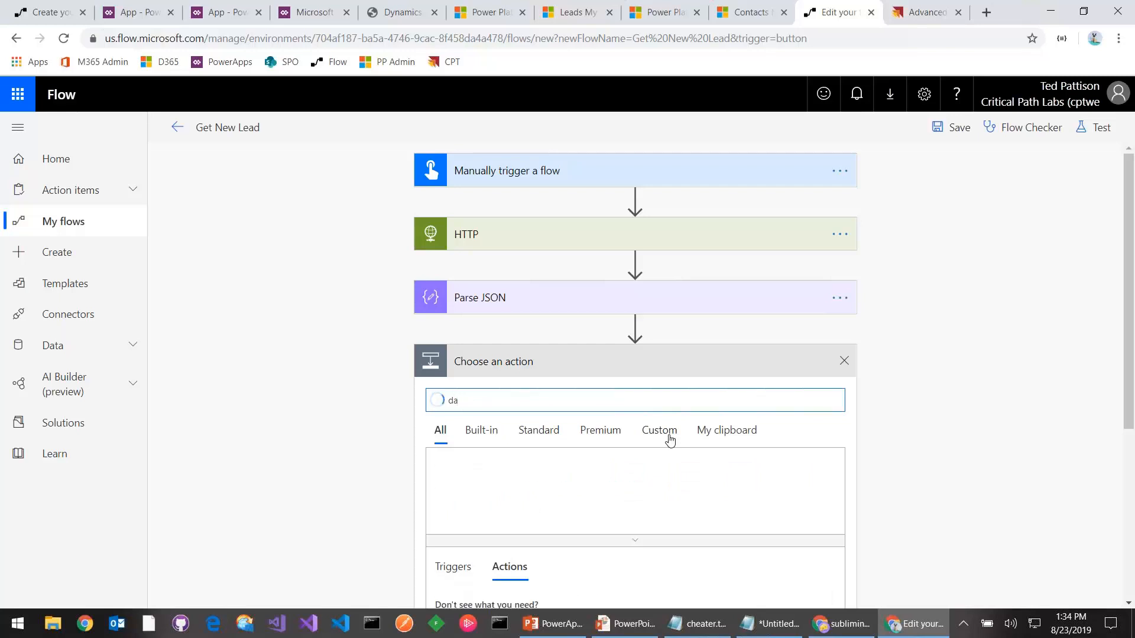
text(yn)
key(BackSpace)
text(yn)
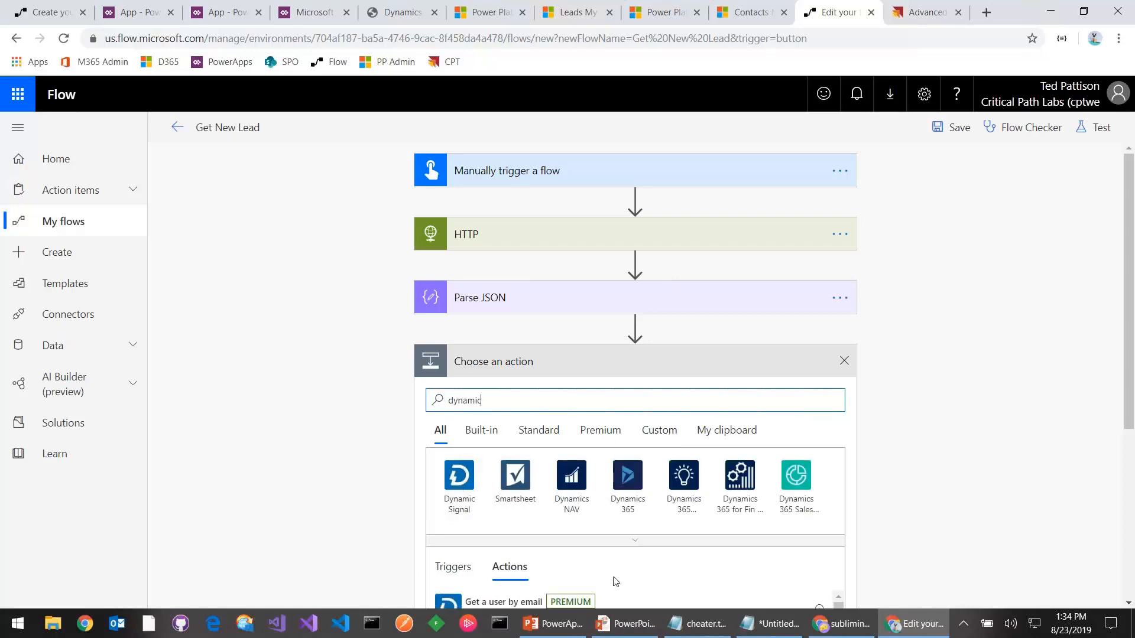
text(s 365)
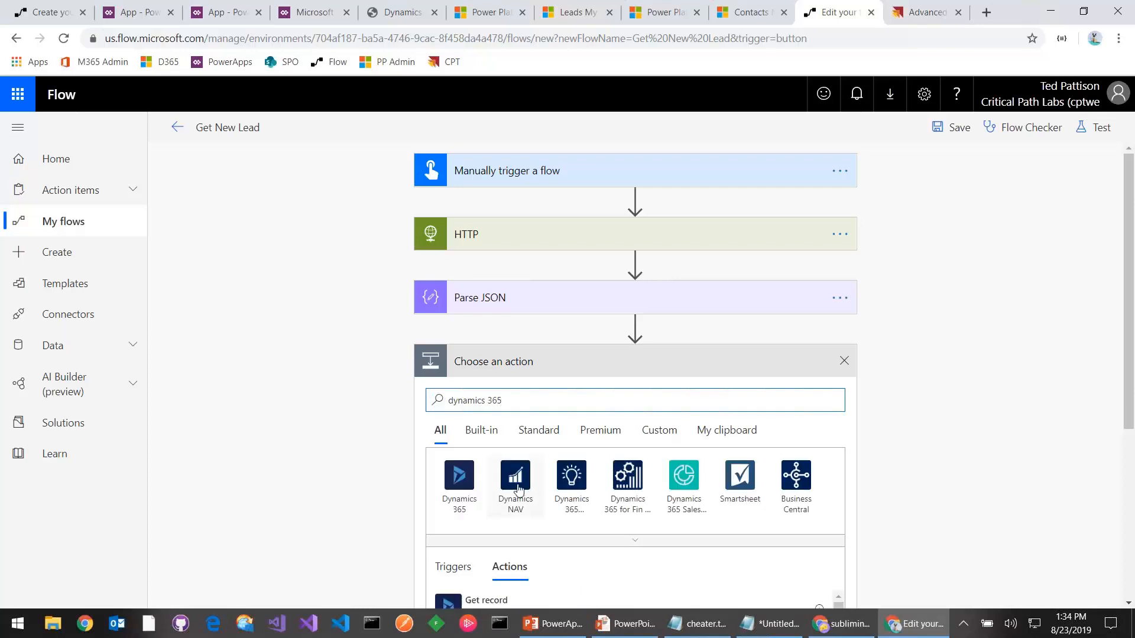
click(456, 476)
scroll(534, 525, down, 1)
scroll(534, 525, up, 1)
click(509, 475)
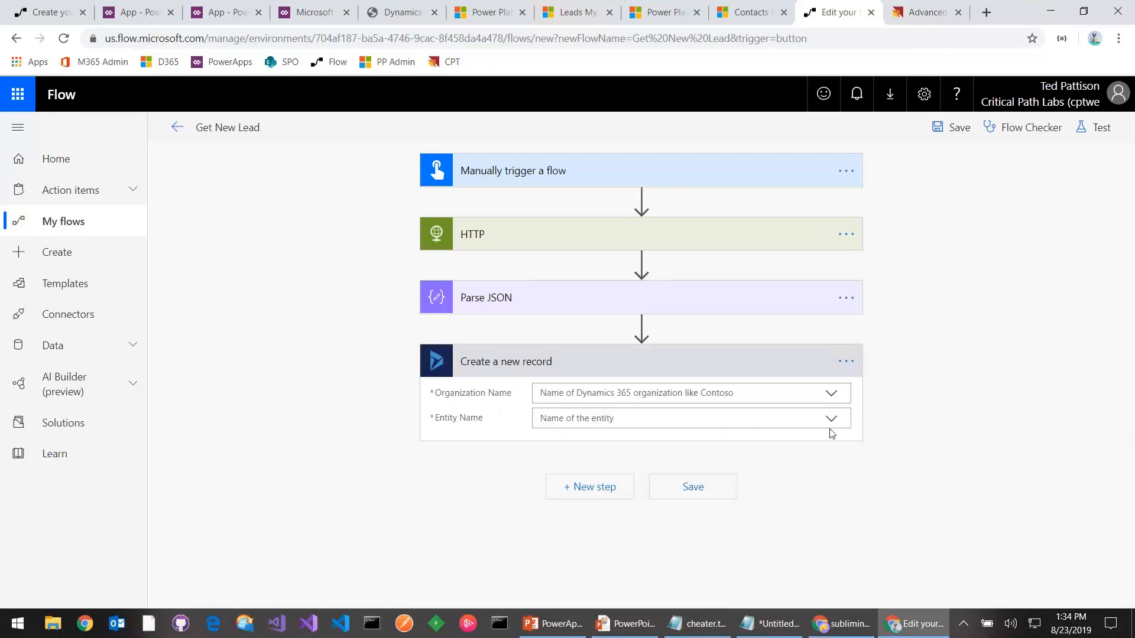
Step: Set the new record's Organization Name to Critical Path Labs and its Entity Name to Leads
click(833, 395)
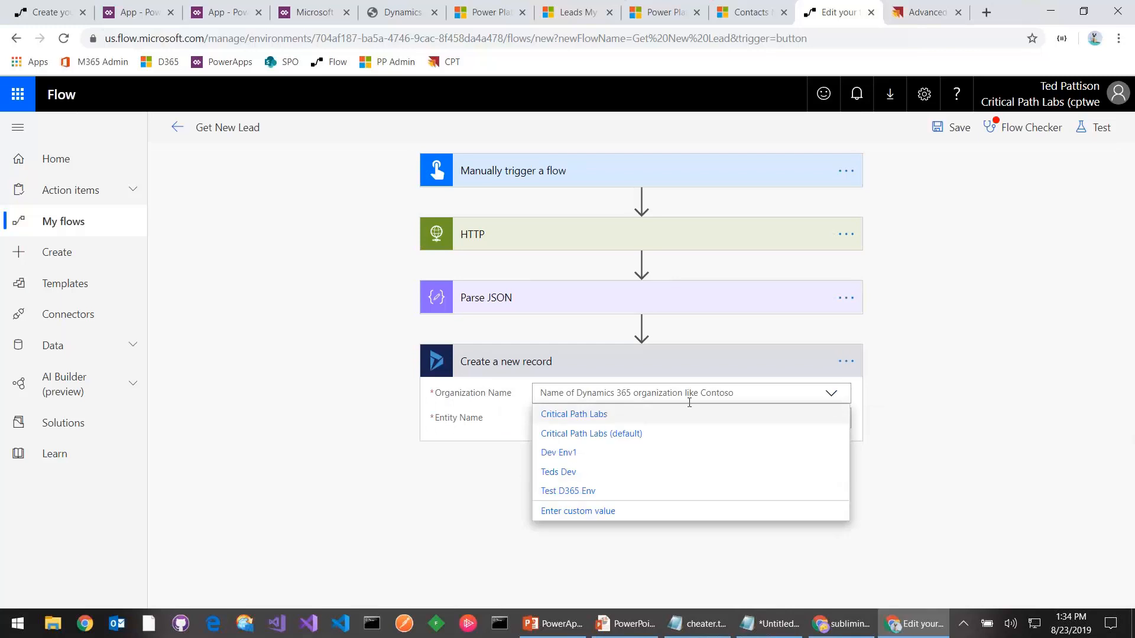
click(589, 415)
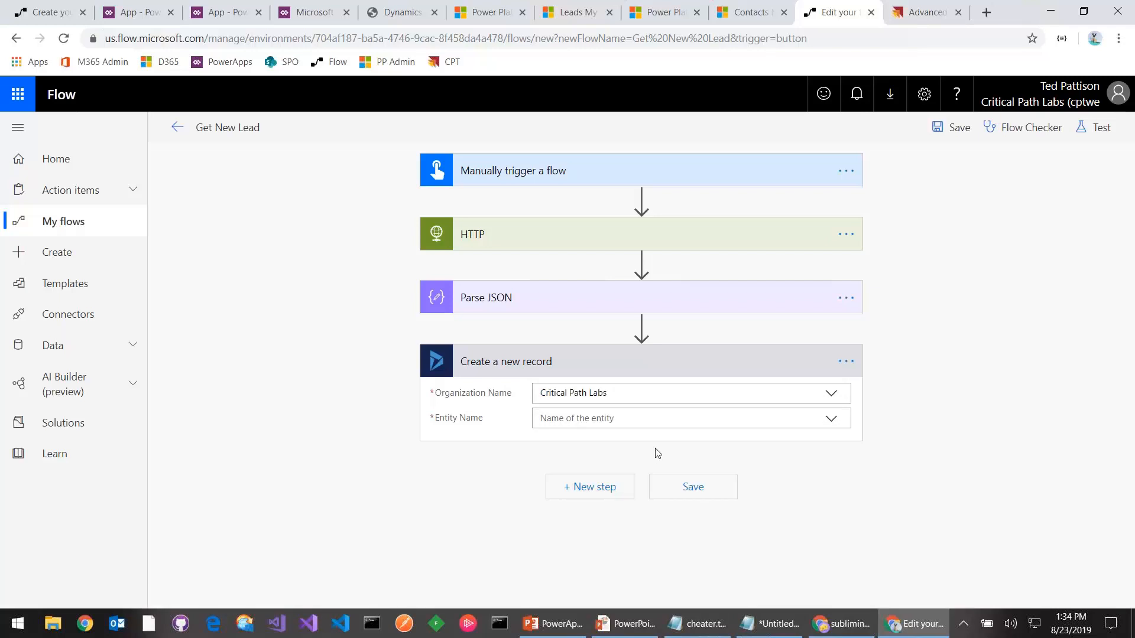
click(832, 421)
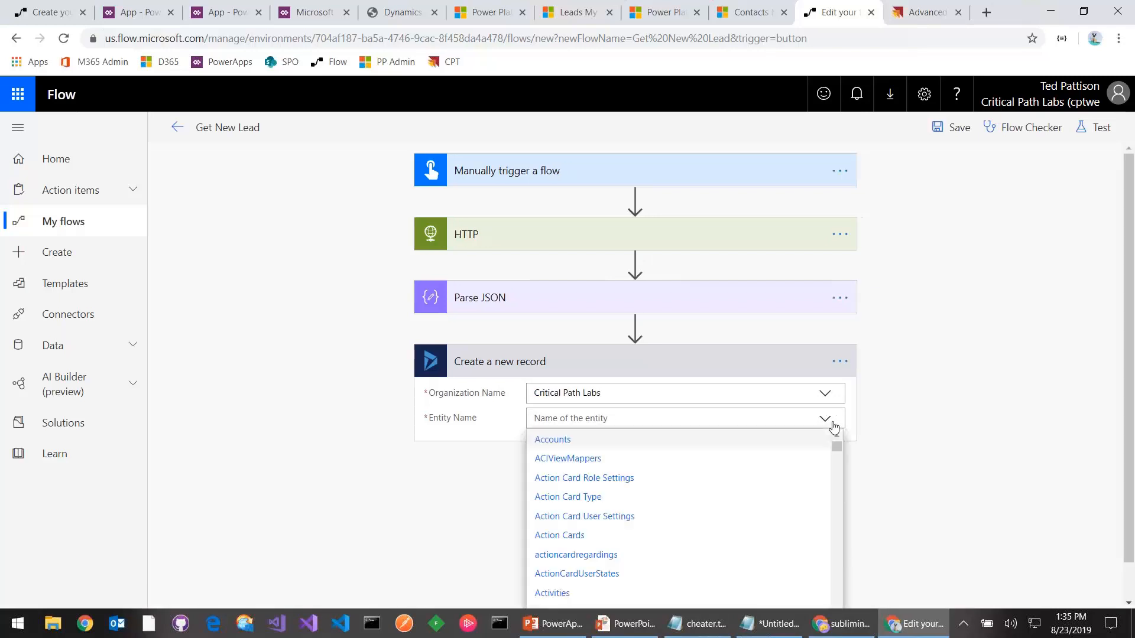
scroll(663, 486, down, 20)
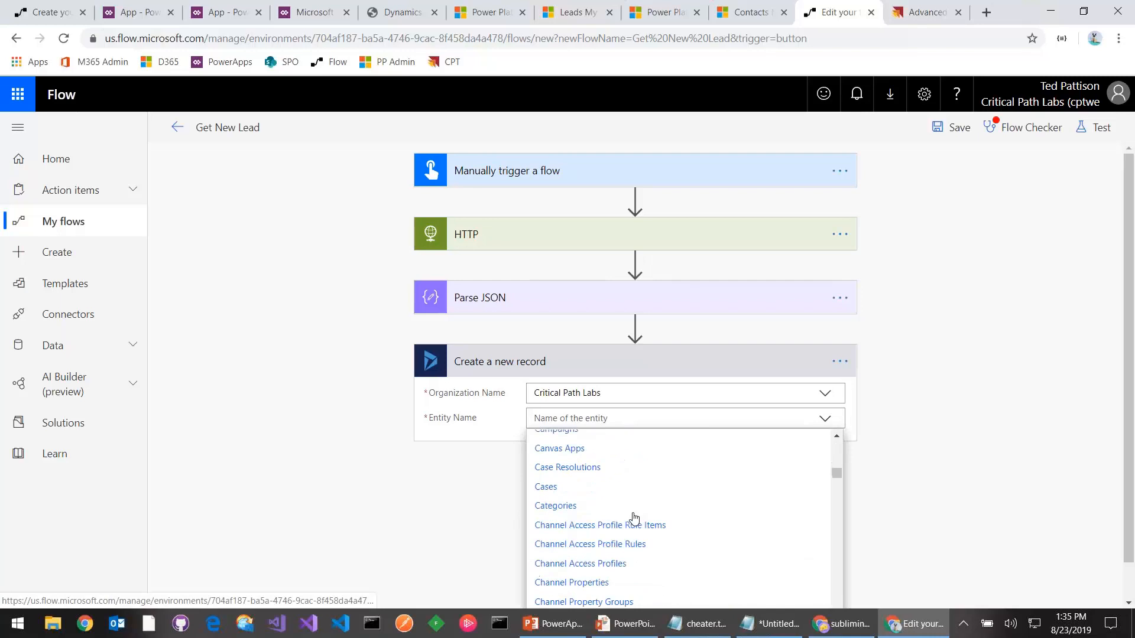
scroll(633, 519, down, 20)
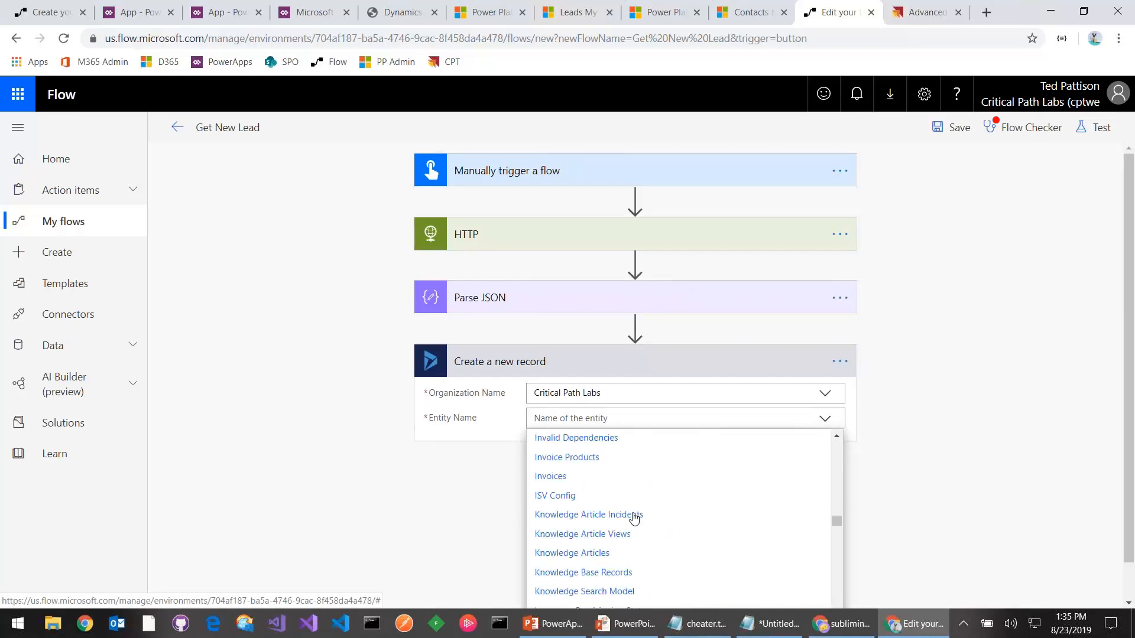
scroll(634, 518, down, 2)
click(570, 539)
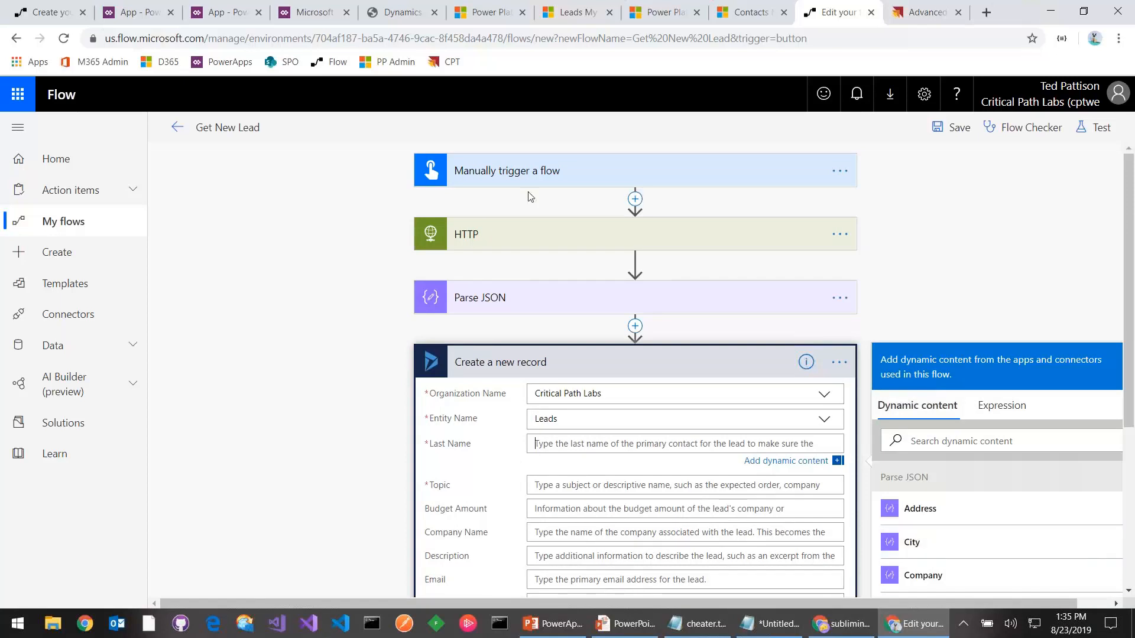
Step: Map the lead's Last Name to the parsed LastName value and set its Topic to "New Lead from XYZ"
scroll(1037, 562, down, 5)
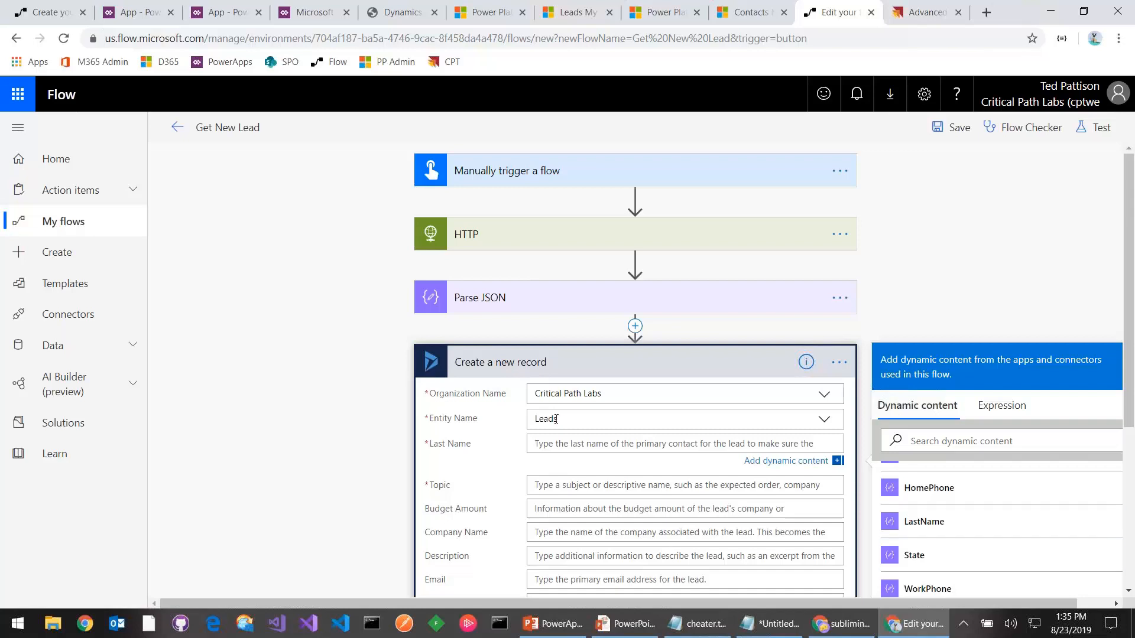
click(924, 521)
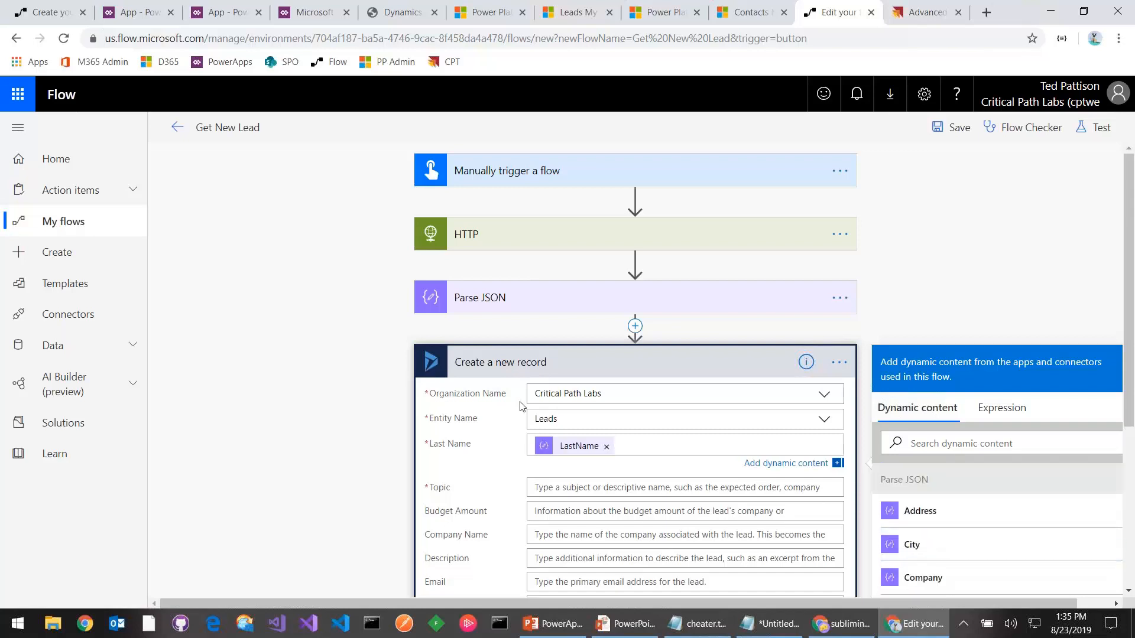
click(555, 486)
text(New Lead f)
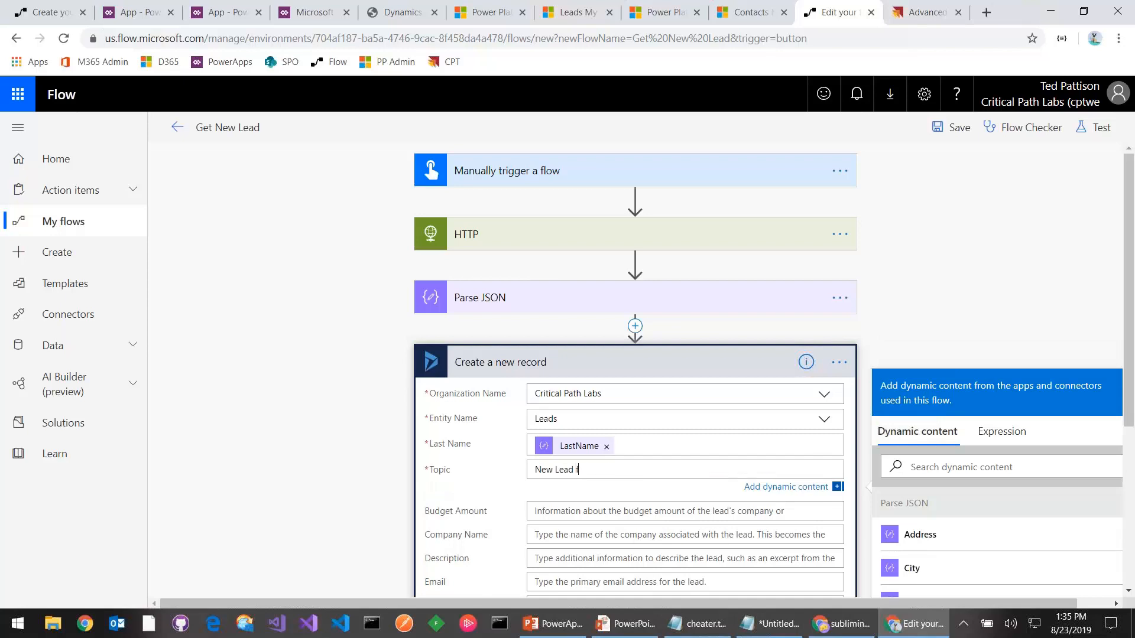
text(rom XYZ)
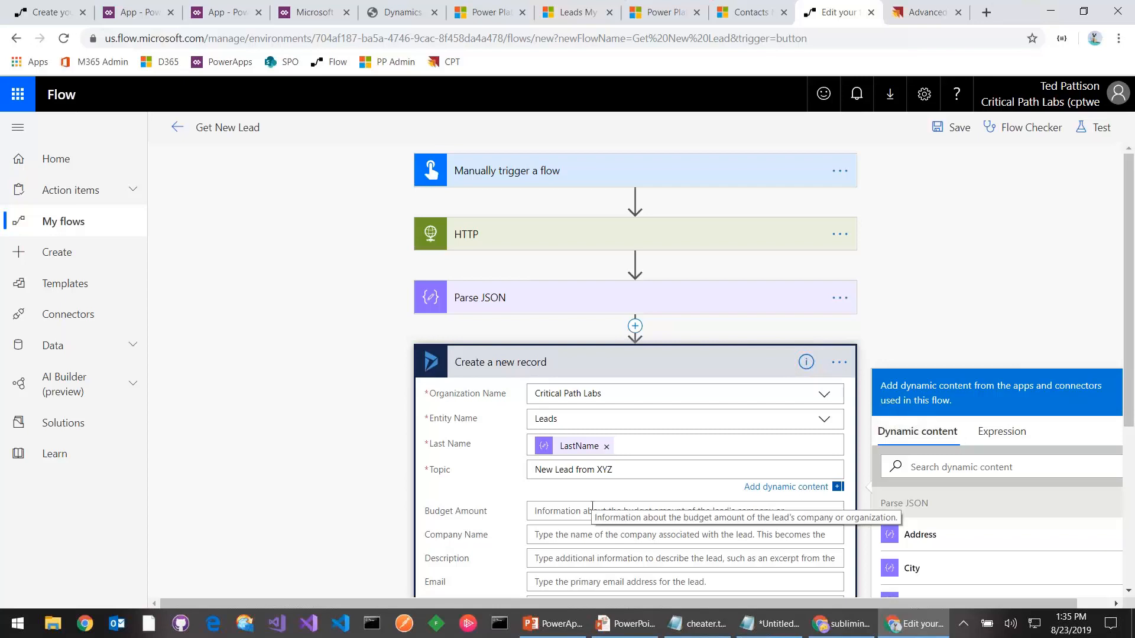
Step: Map the lead's Company Name, Email and First Name to the parsed Company, EmailAddress and FirstName values
click(572, 534)
scroll(969, 585, down, 2)
scroll(1131, 548, down, 4)
scroll(1006, 433, up, 2)
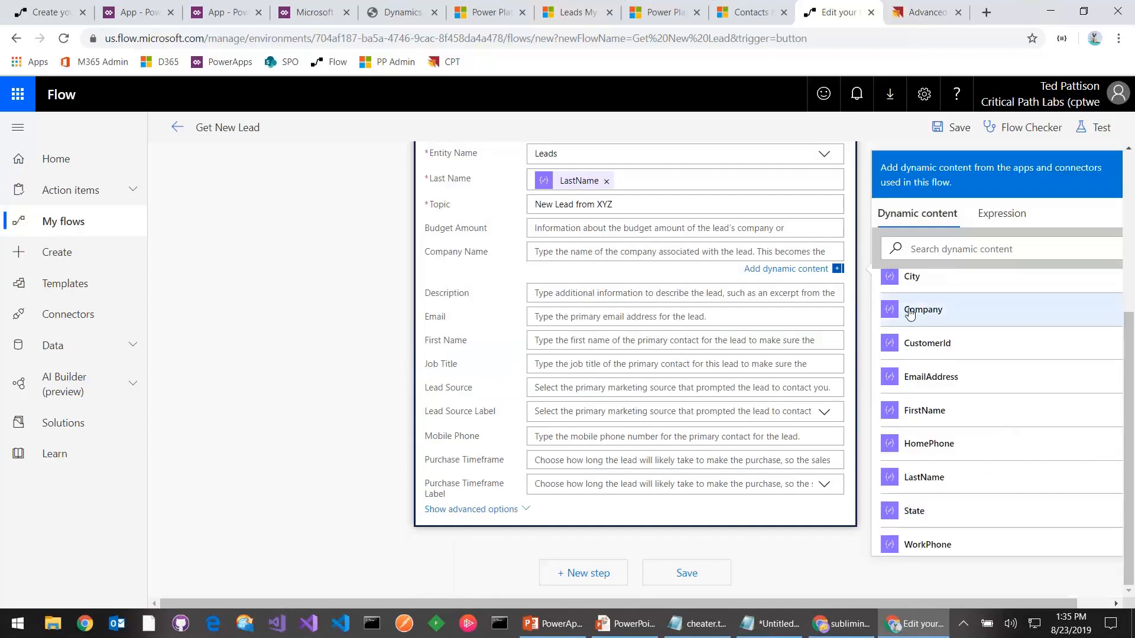
click(910, 311)
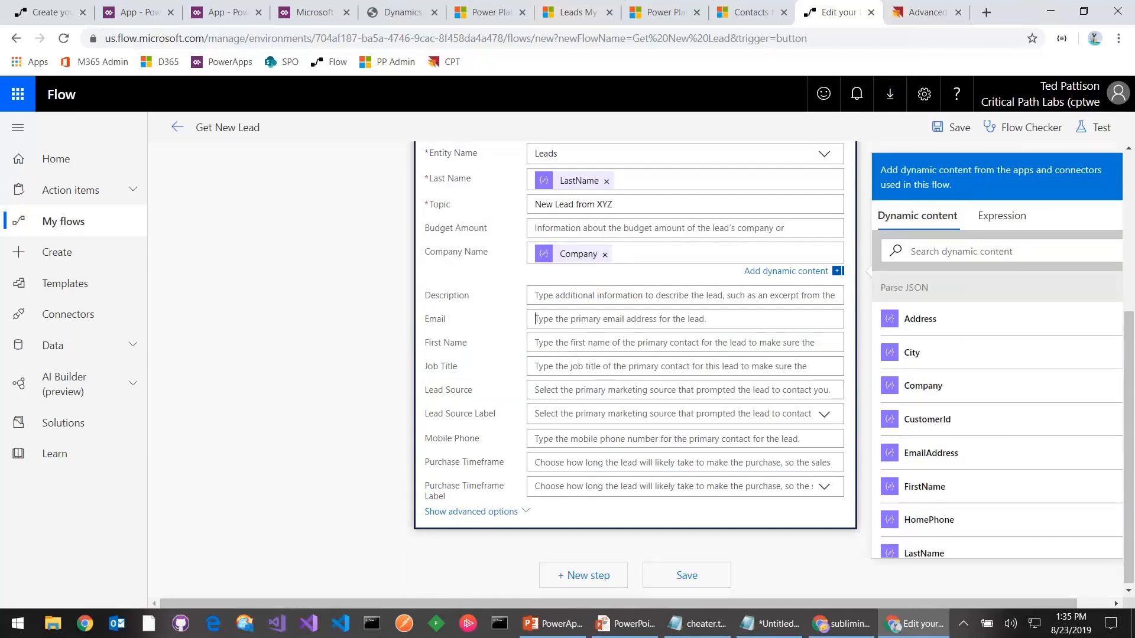
click(940, 503)
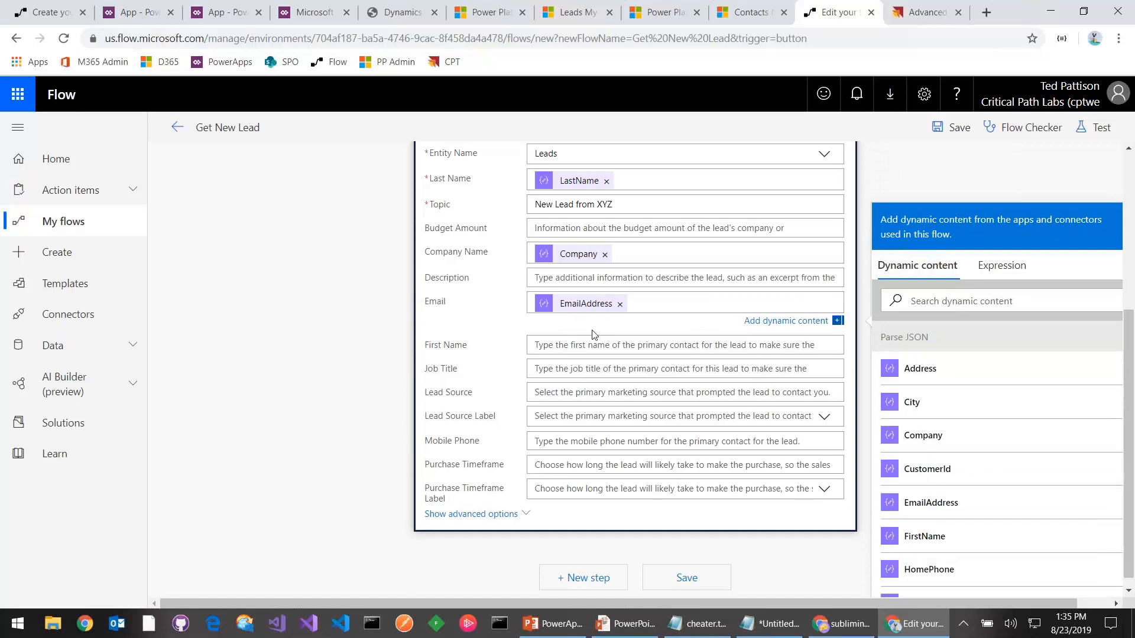
scroll(949, 520, down, 1)
click(934, 486)
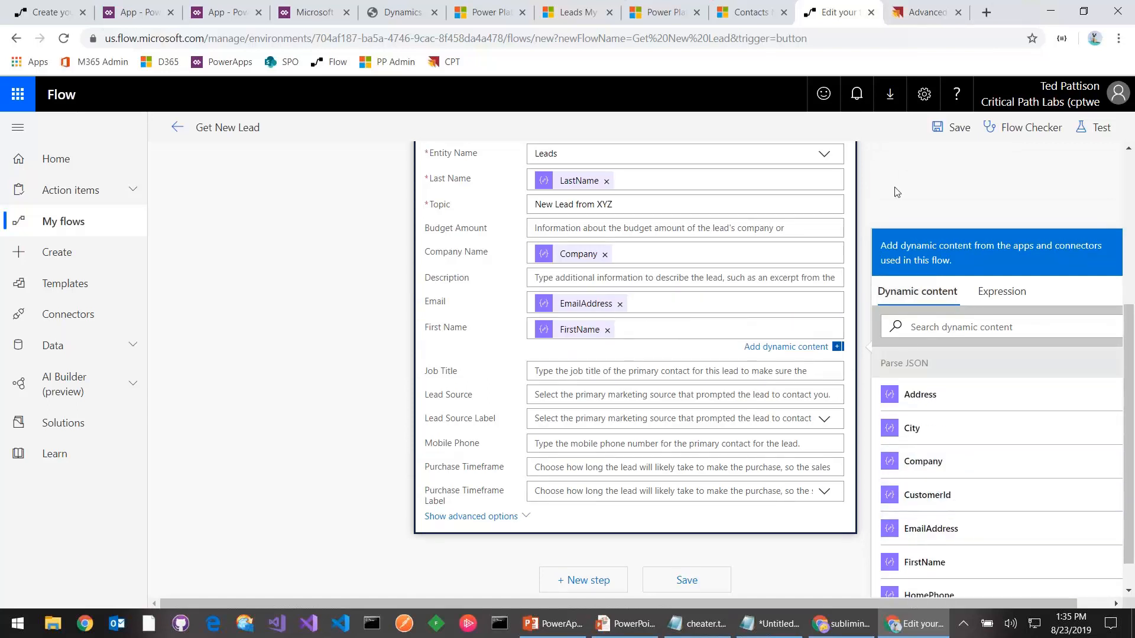
Step: Save the flow and run a manual test using the Dynamics 365 connection
click(952, 127)
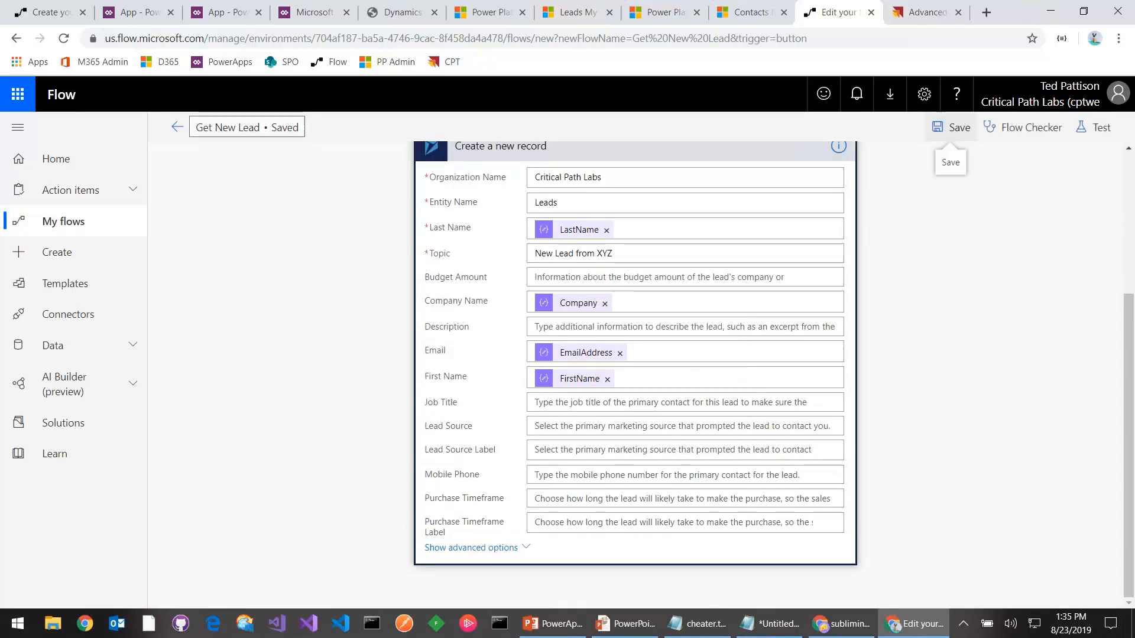
click(1098, 129)
click(946, 227)
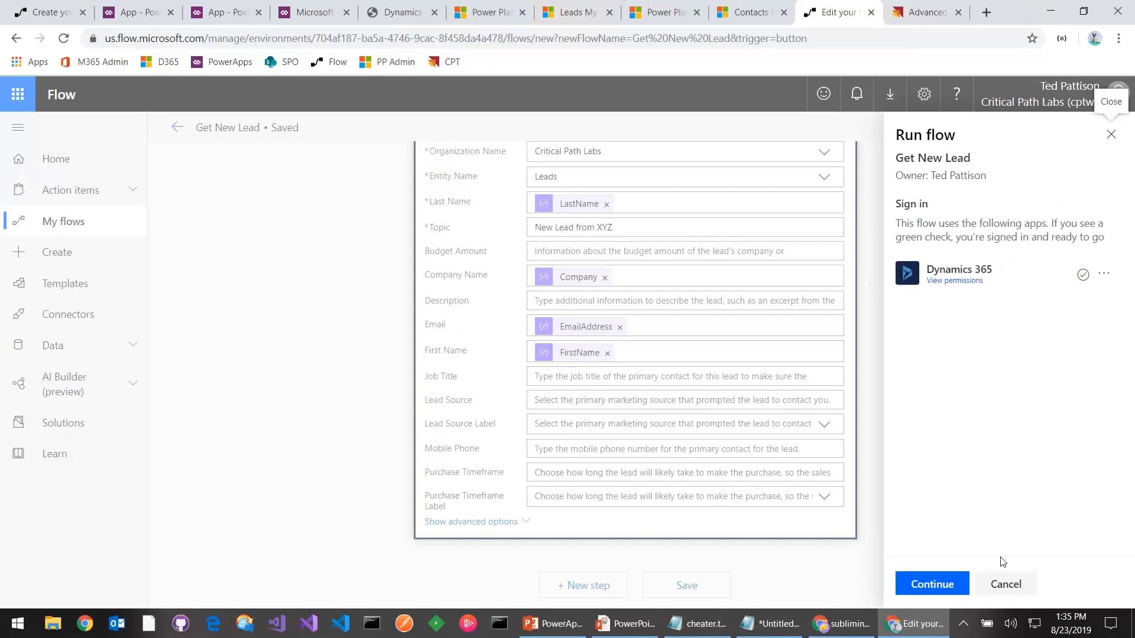
click(932, 585)
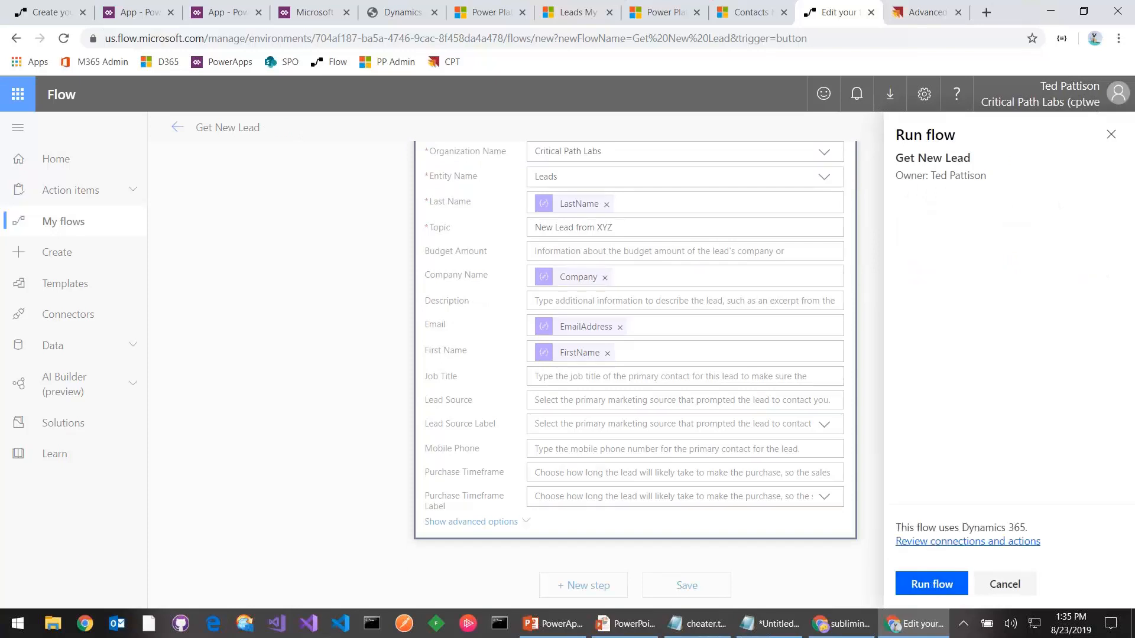
click(934, 589)
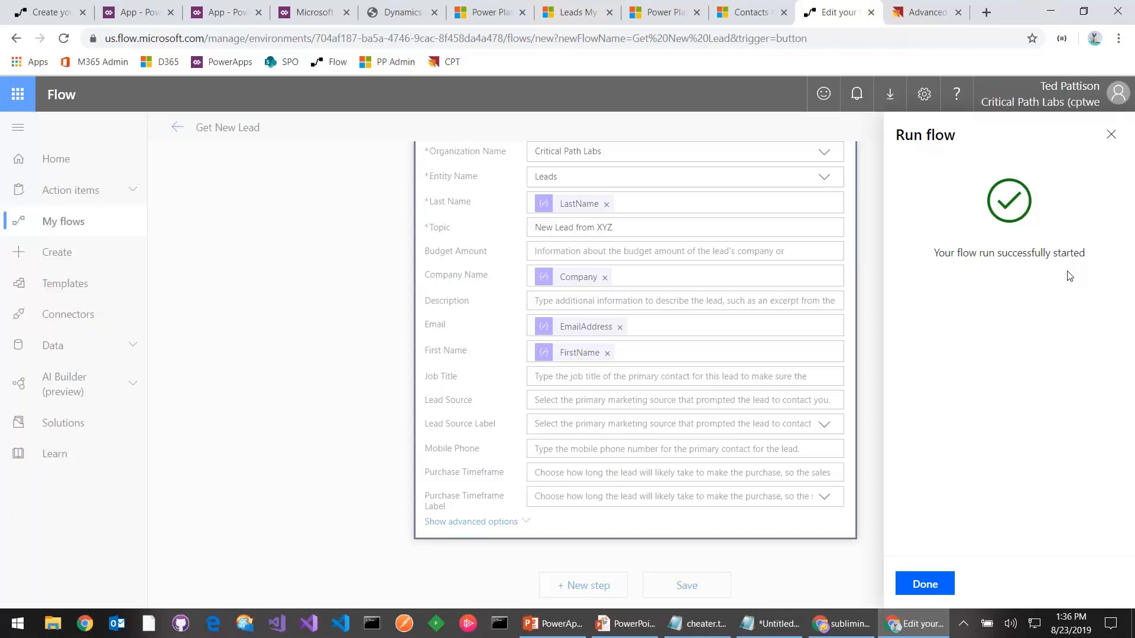
click(925, 583)
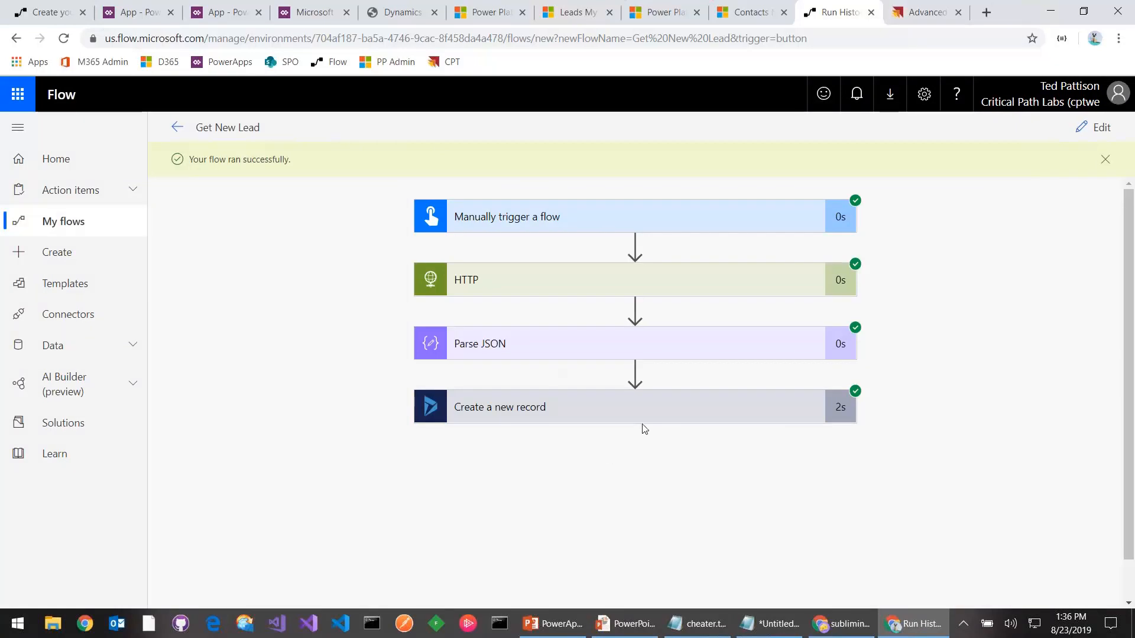
Step: Examine the inputs and outputs of the Create a new record action in the flow run
click(652, 413)
scroll(596, 426, down, 7)
scroll(596, 426, up, 5)
scroll(635, 366, up, 3)
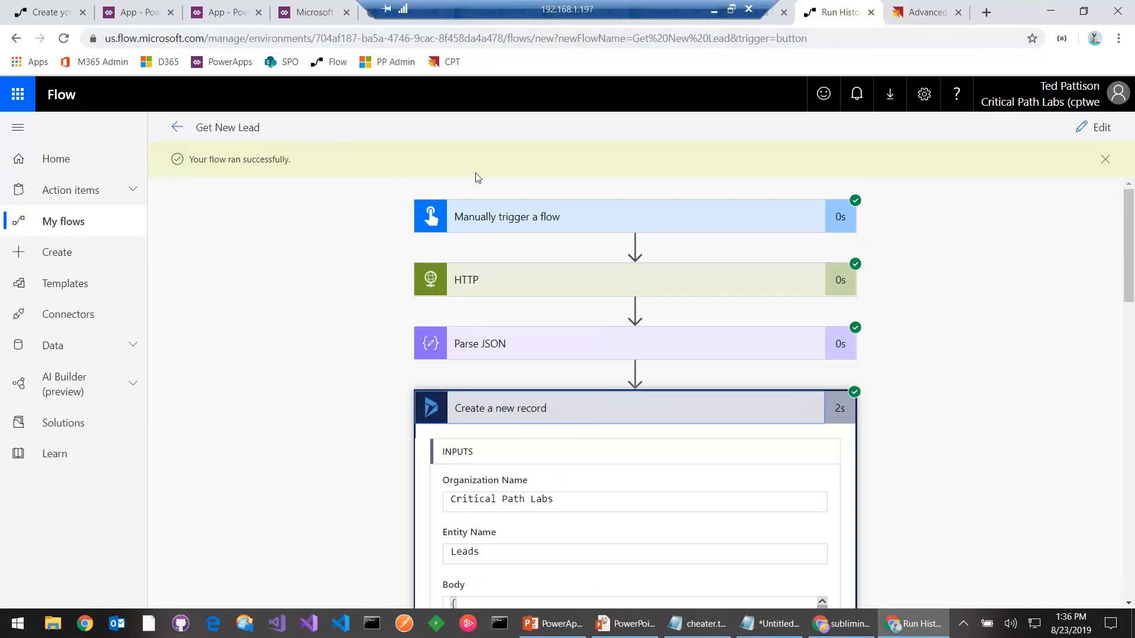
Step: Switch to the Dynamics 365 Sales Hub and reload the My Open Leads list to check for the created lead
click(584, 13)
click(65, 489)
click(49, 469)
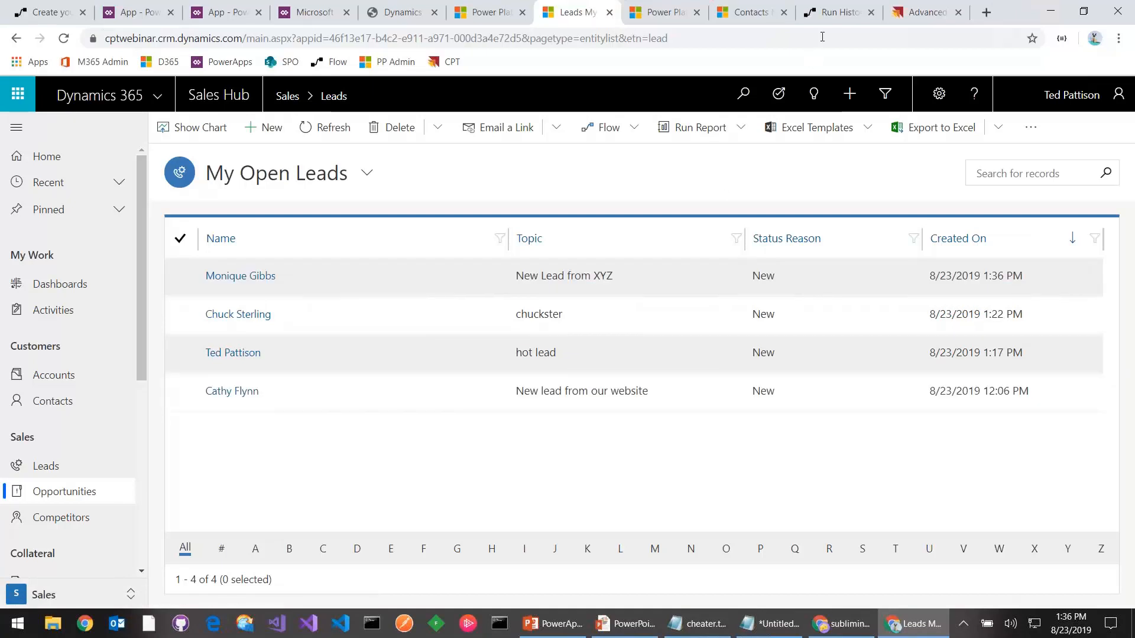
Step: Return to Microsoft Flow, leave the untitled flow without saving and run Get New Lead from the list of flows
click(37, 15)
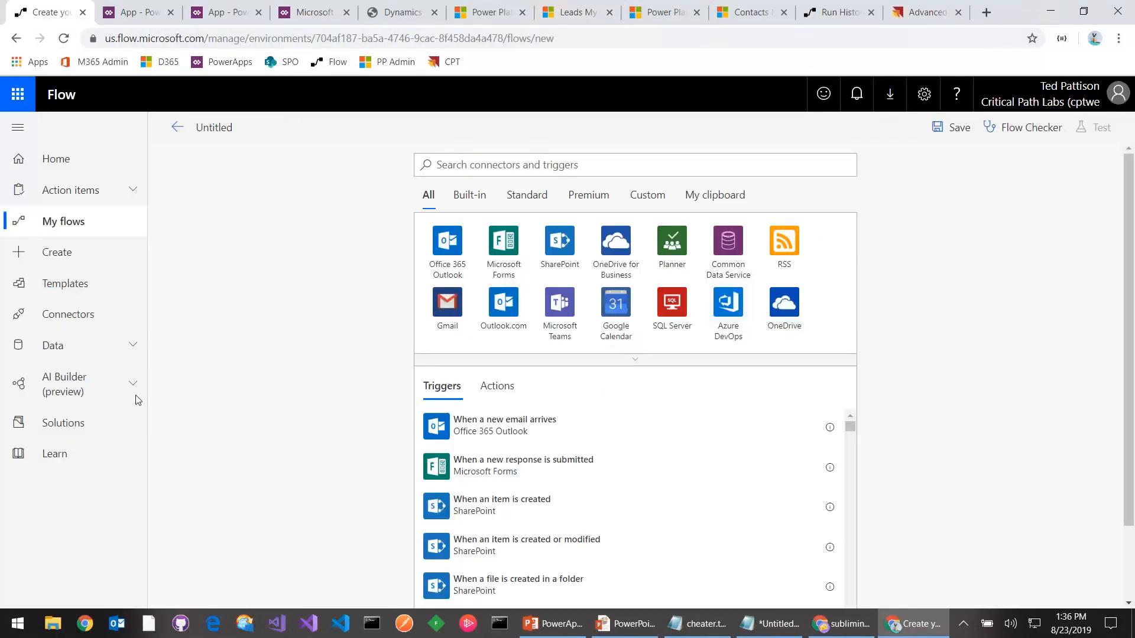
click(63, 223)
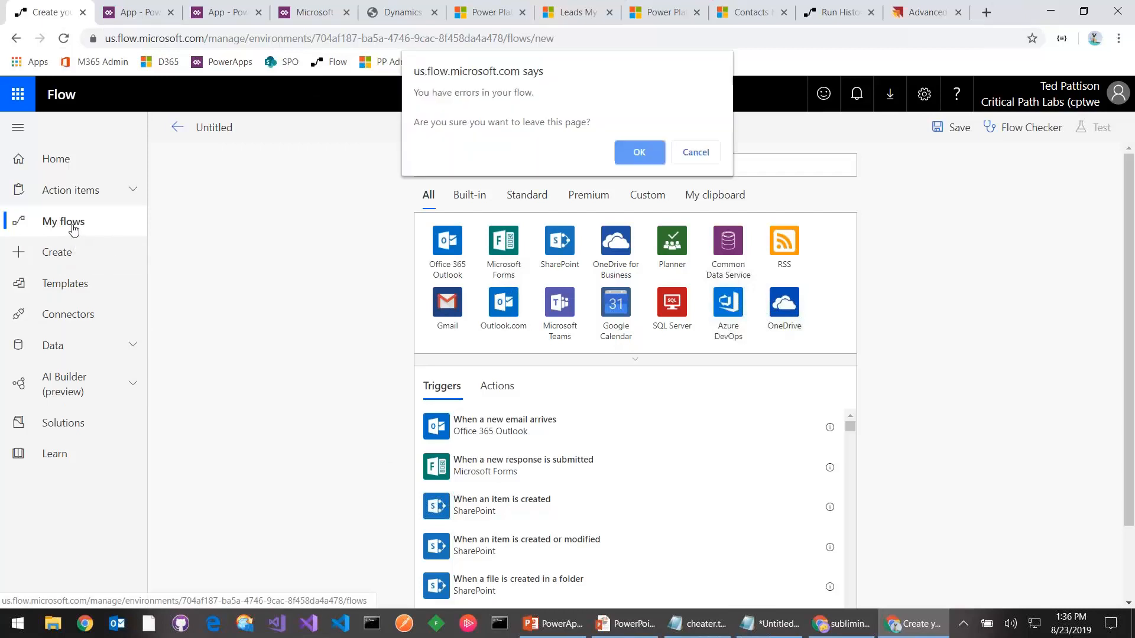
click(639, 152)
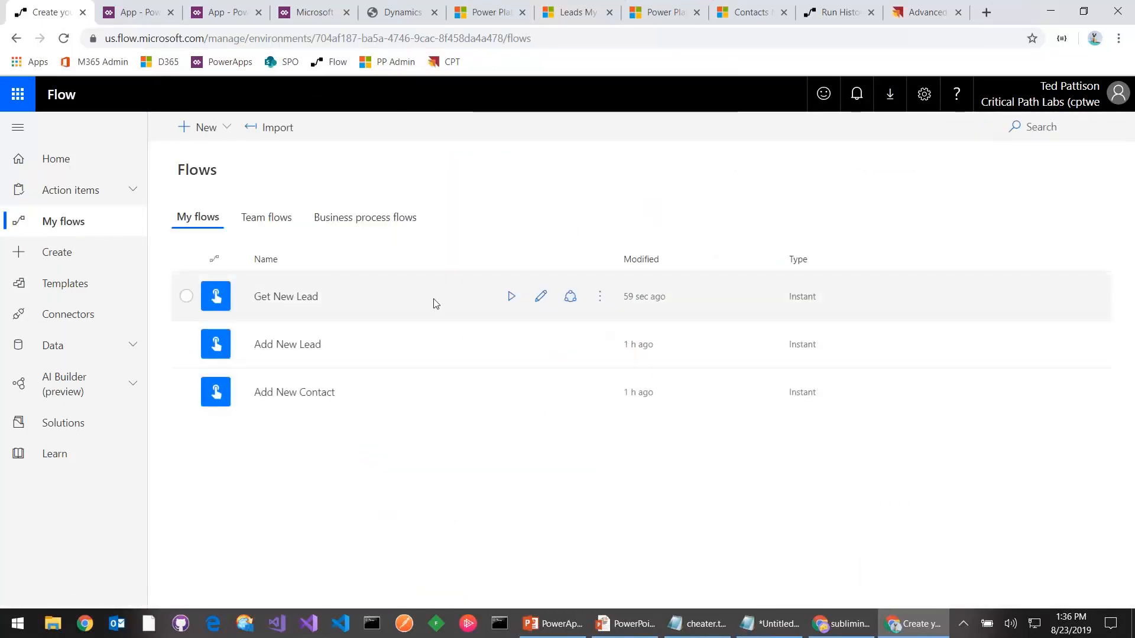
click(513, 298)
click(937, 584)
click(926, 585)
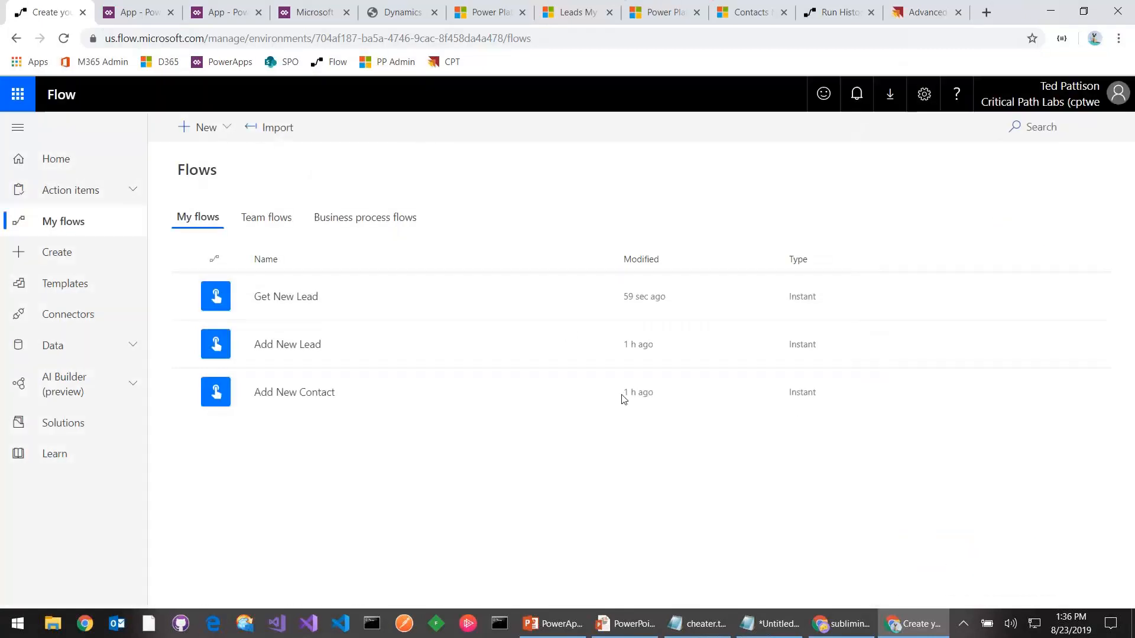
Step: Run Get New Lead from the list of flows and reload the My Open Leads list in the Dynamics 365 Sales Hub
click(511, 297)
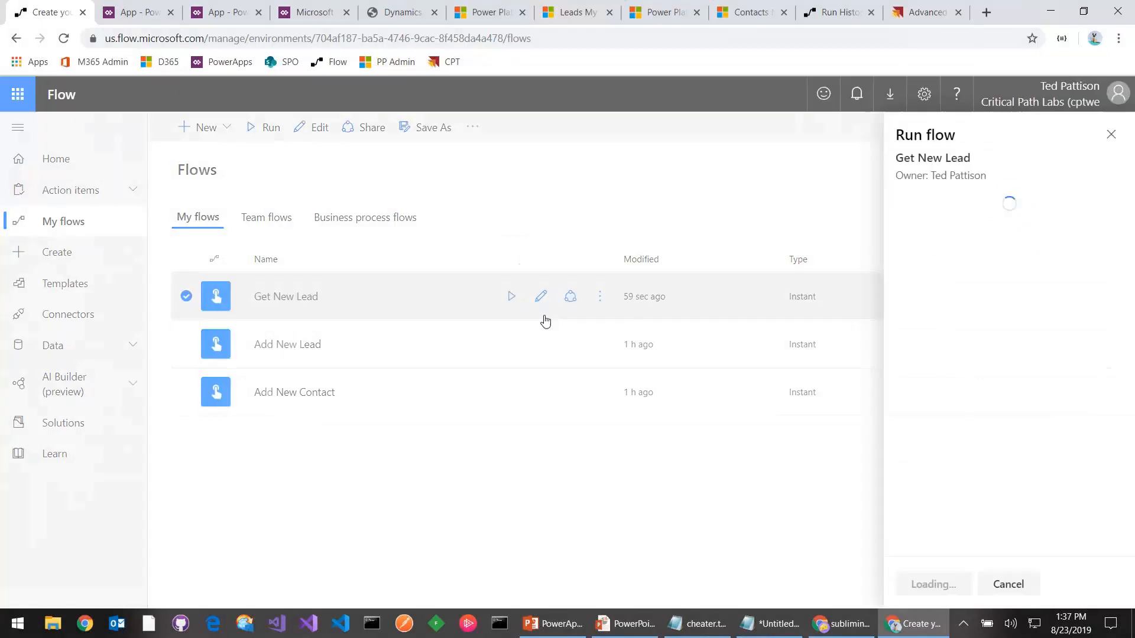
click(923, 584)
click(925, 584)
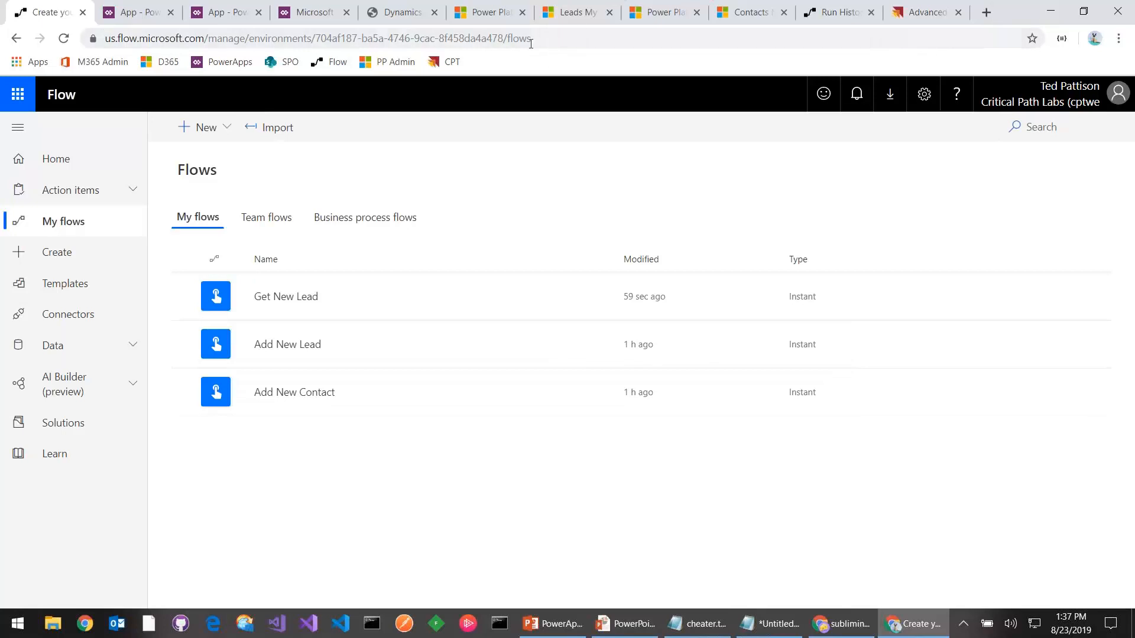
click(570, 12)
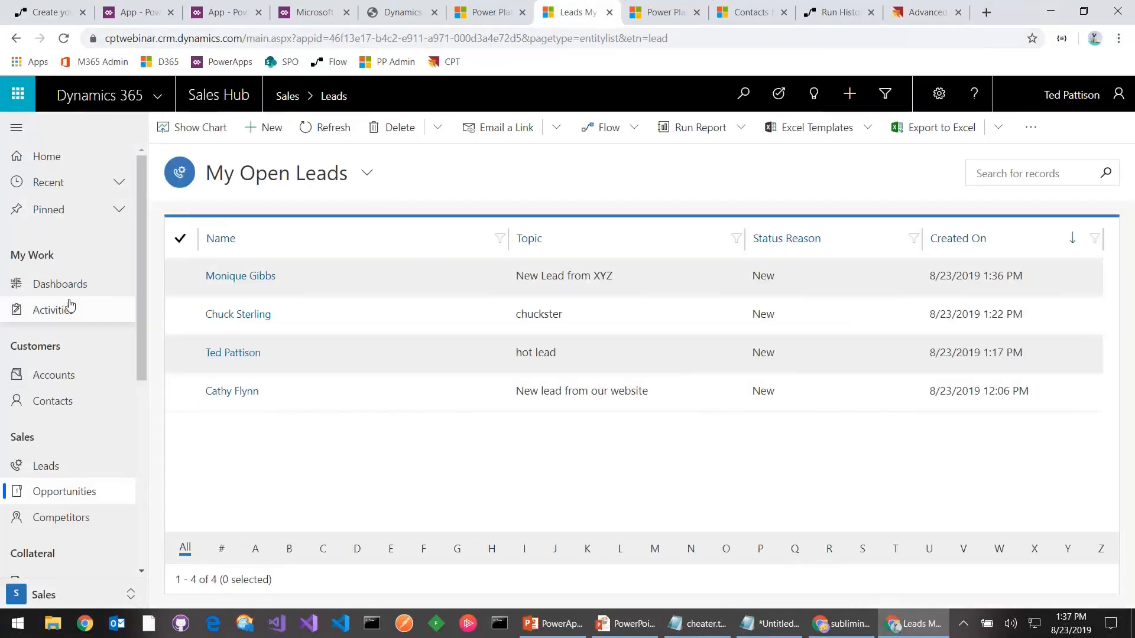
click(63, 468)
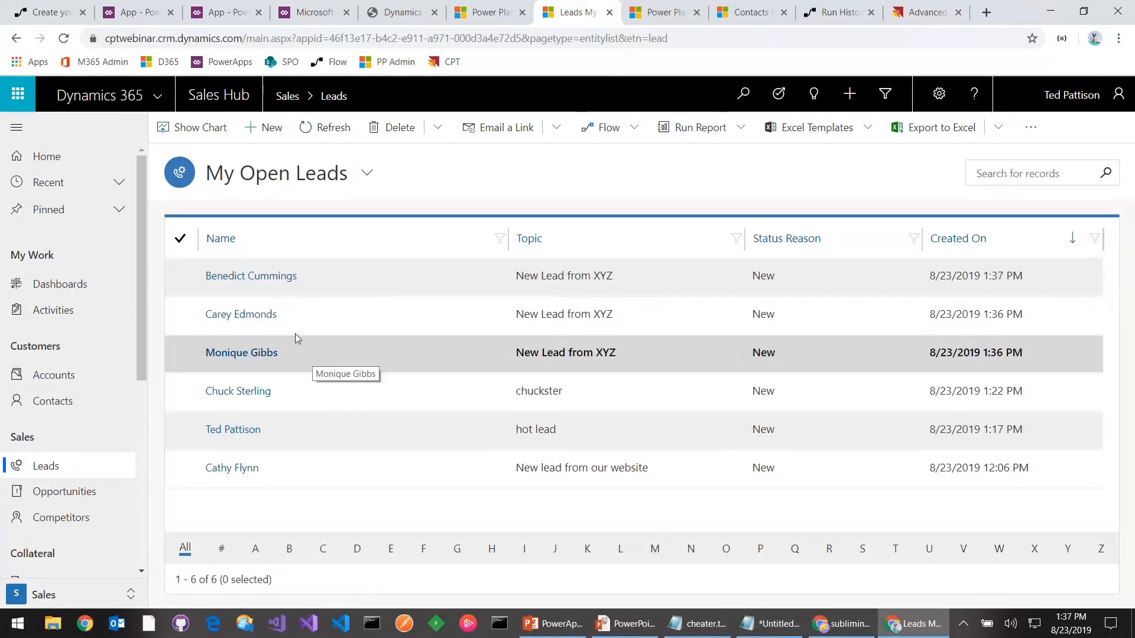
Step: Return to Microsoft Flow, open Add New Contact for editing and examine its Initialize variable action and the Lookup account action's advanced options
click(14, 12)
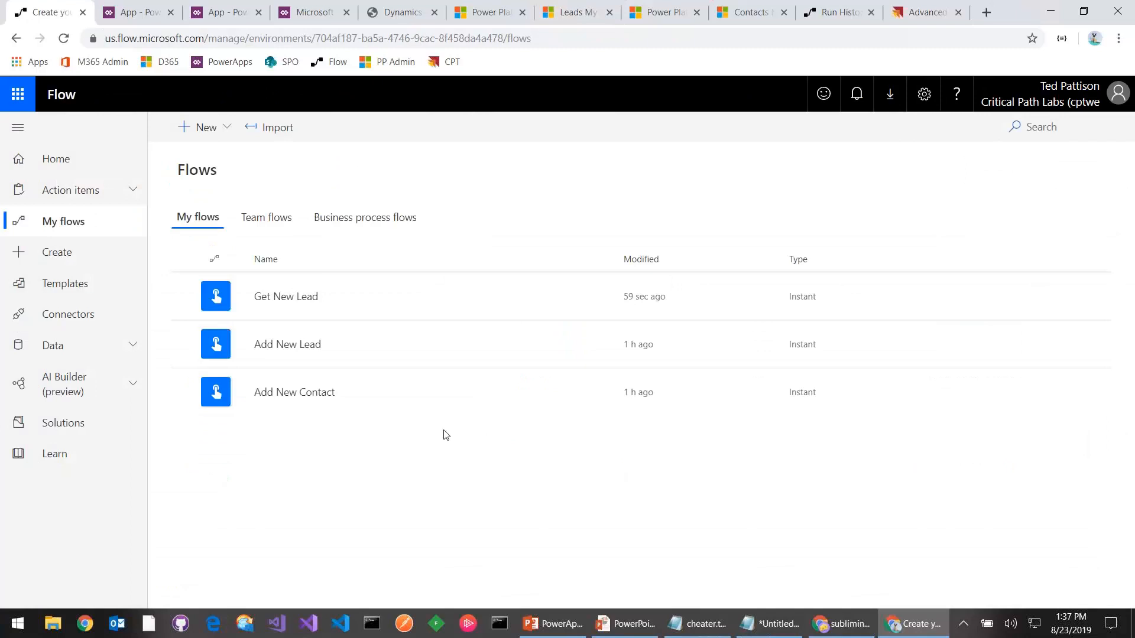
click(541, 393)
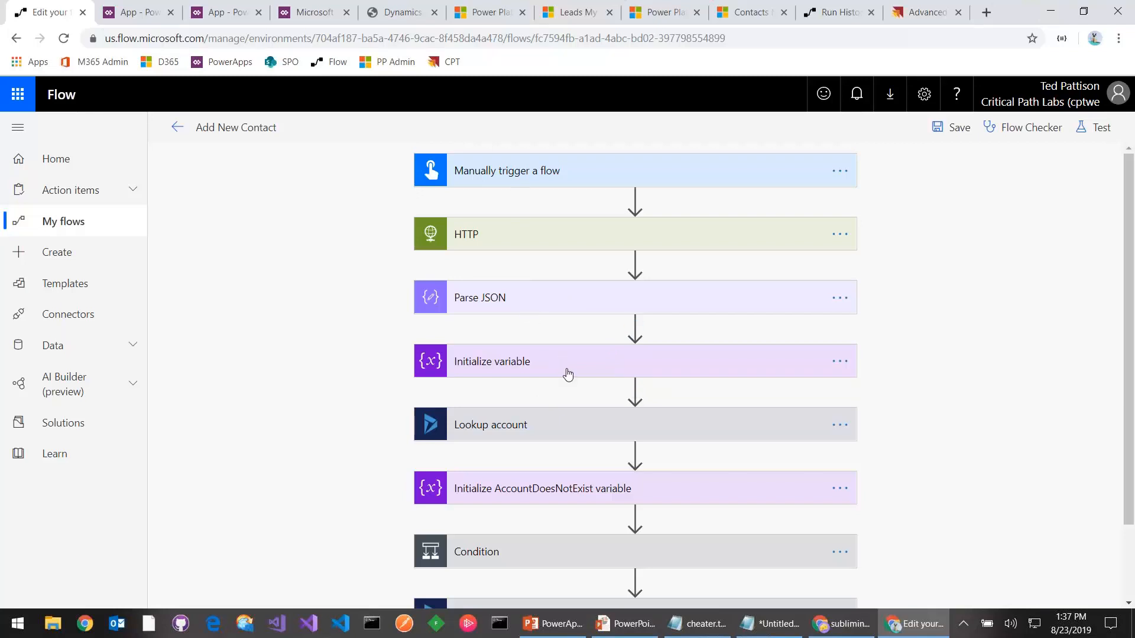
click(567, 373)
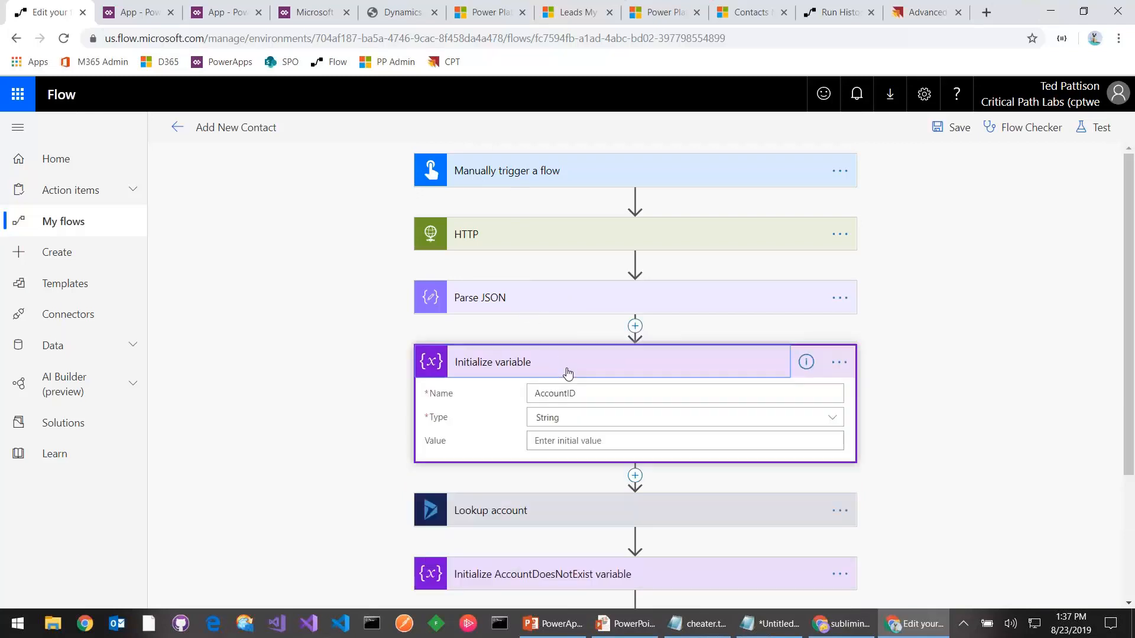
click(582, 373)
click(602, 429)
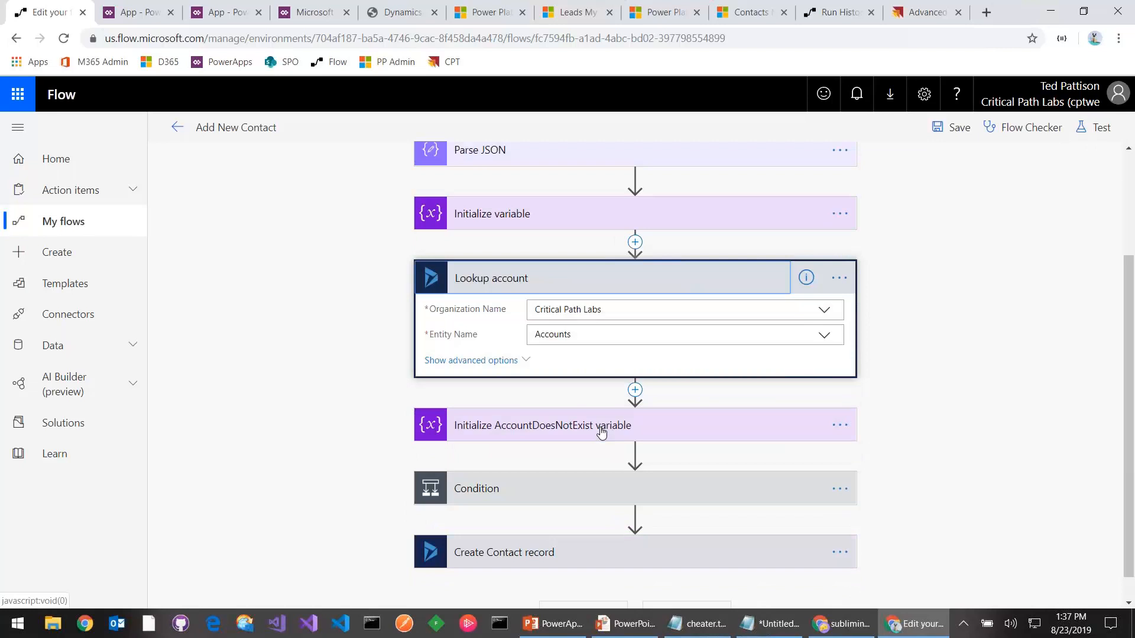
click(464, 361)
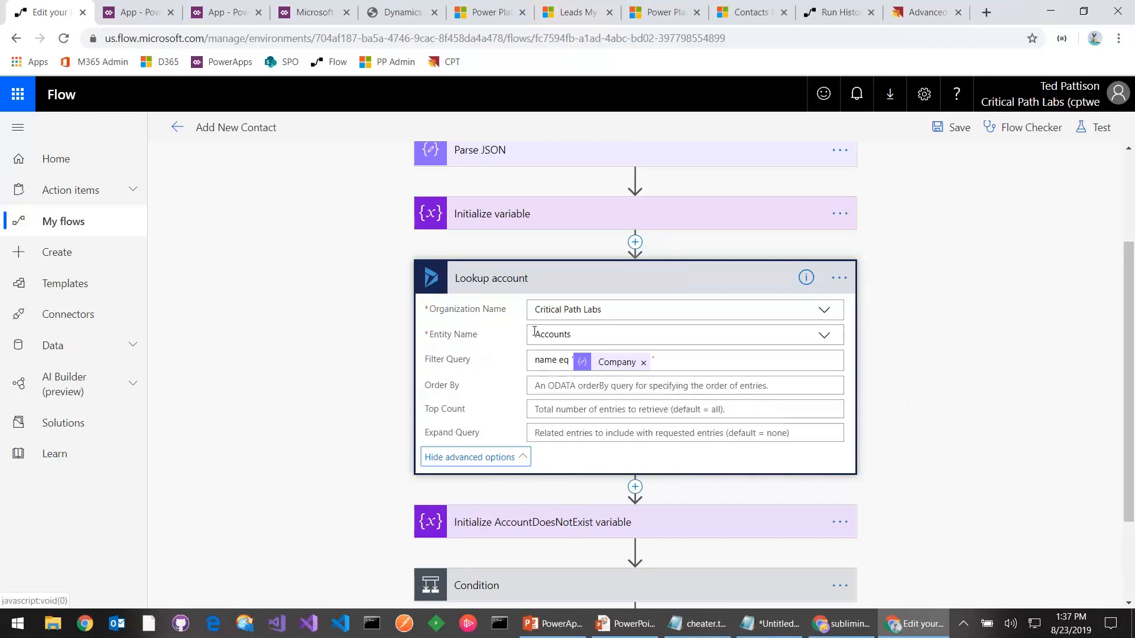
Step: Copy the AccountDoesNotExist variable's expression empty(body('Lookup_account')?['value']) into the untitled Notepad file, replacing its text
click(552, 284)
click(567, 397)
click(571, 391)
key(ctrl+a)
key(alt+Tab)
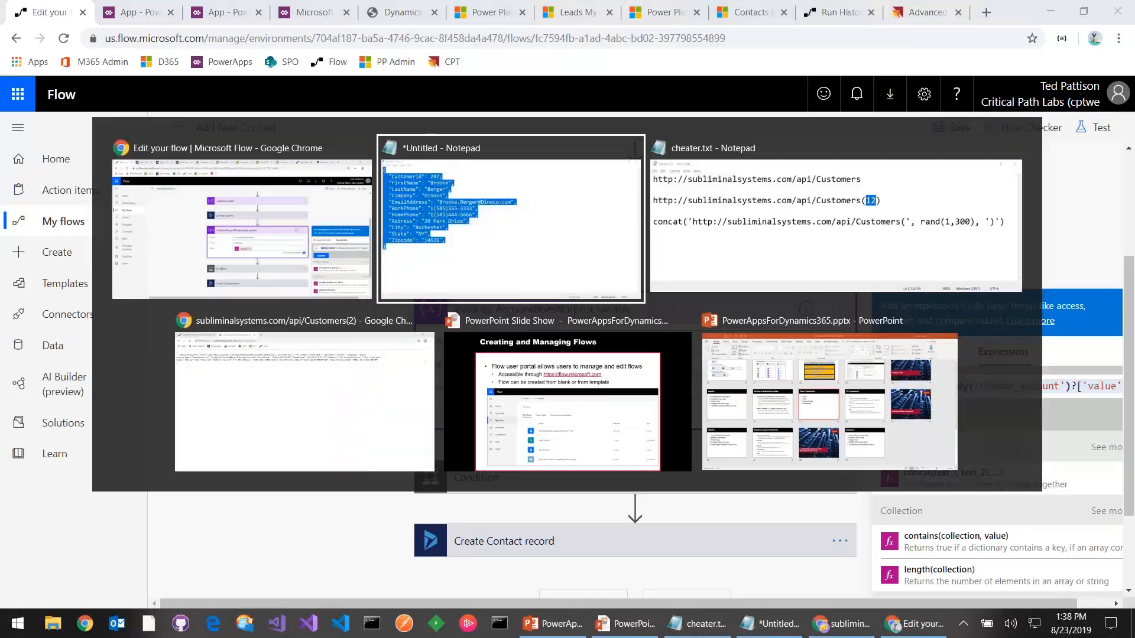
text(empty(body('Lookup_account')?['value']))
Step: Highlight body('Lookup_account')?['value'] inside the expression in Notepad, then return to Microsoft Flow and collapse the AccountDoesNotExist action
key(Home)
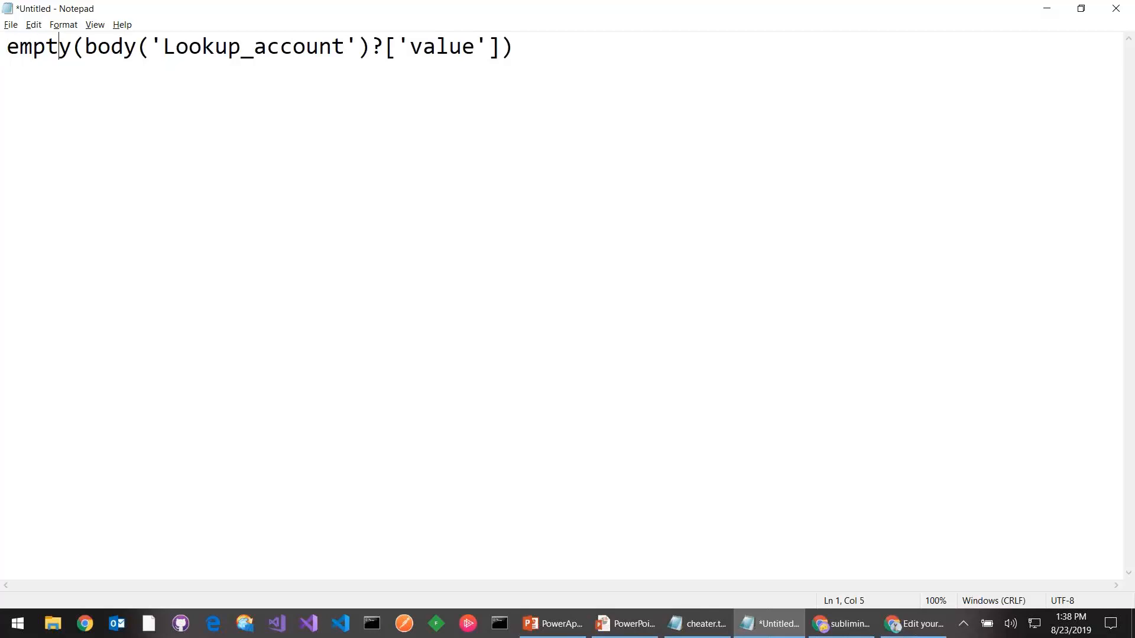
key(shift+End)
key(shift+Left)
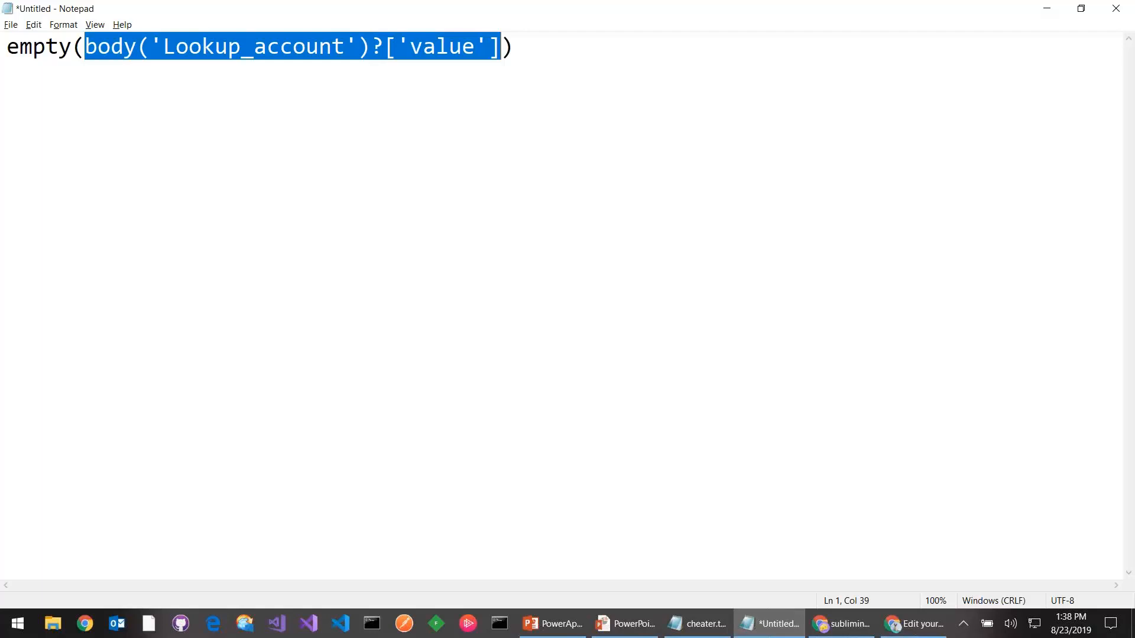
key(alt+Tab)
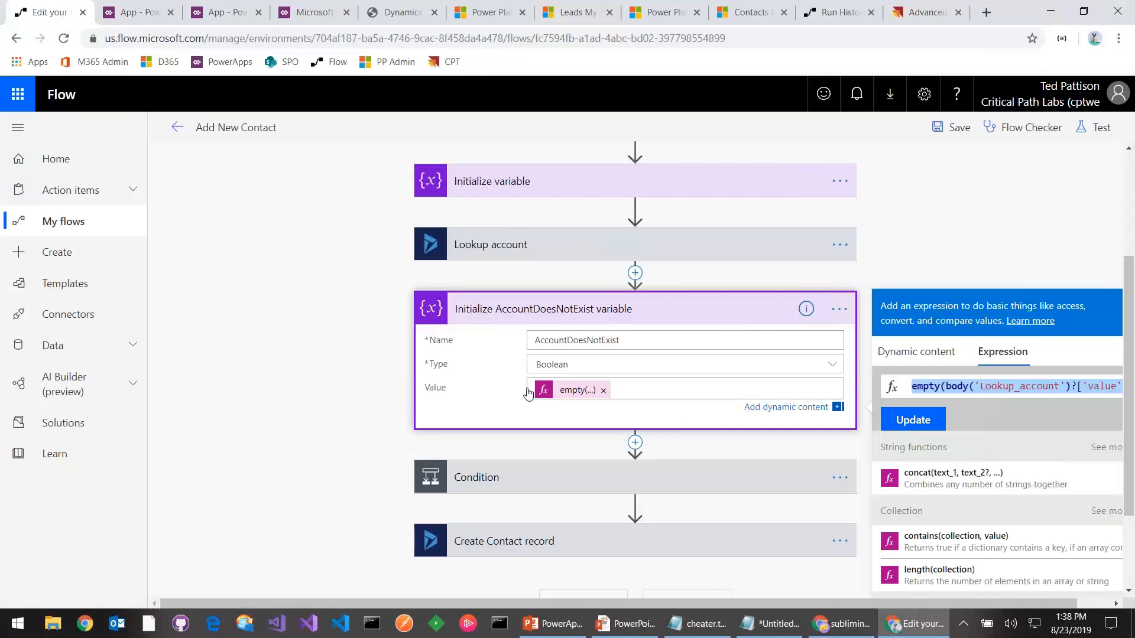
click(530, 311)
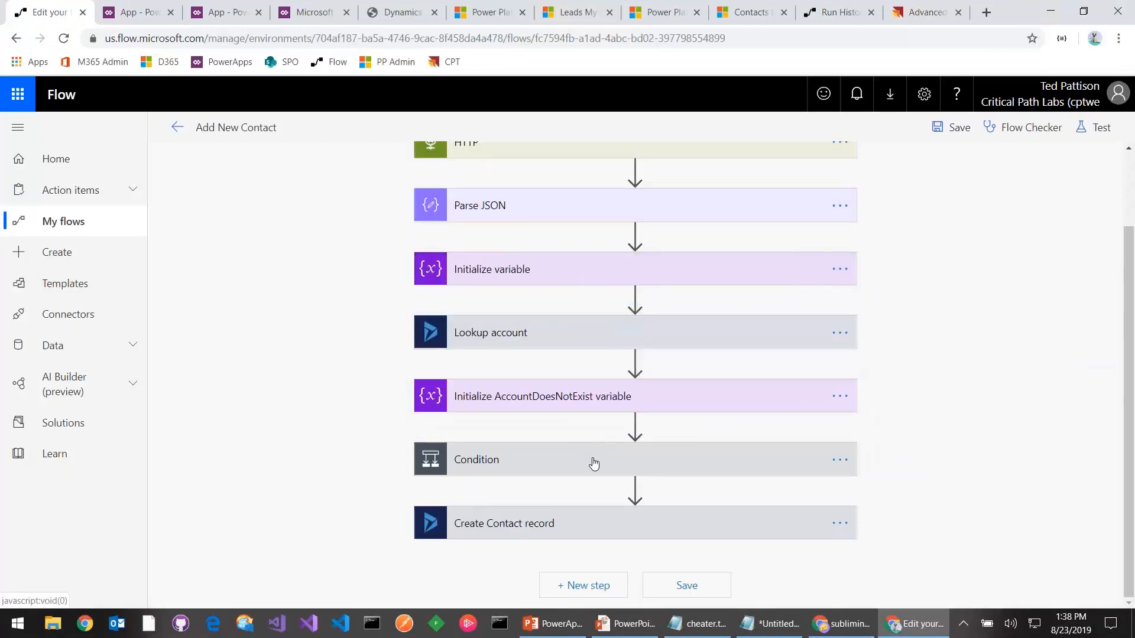
Step: Examine the Condition and the field mappings of the Create Account record action in its If yes branch
click(594, 462)
scroll(594, 461, down, 3)
click(431, 378)
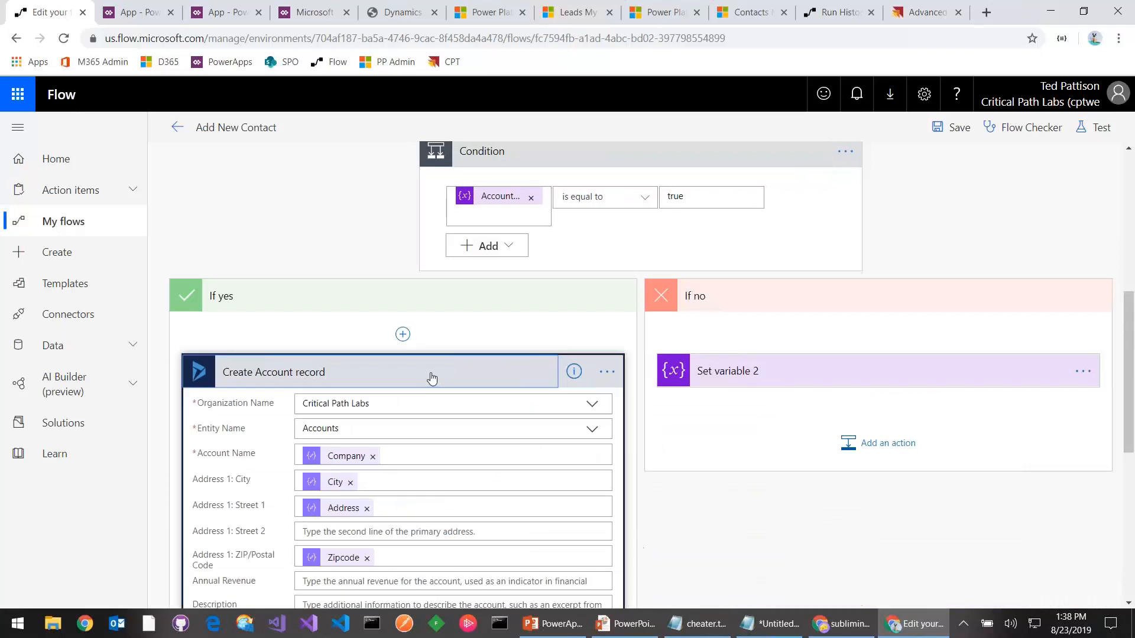
scroll(431, 381, down, 2)
scroll(431, 376, up, 1)
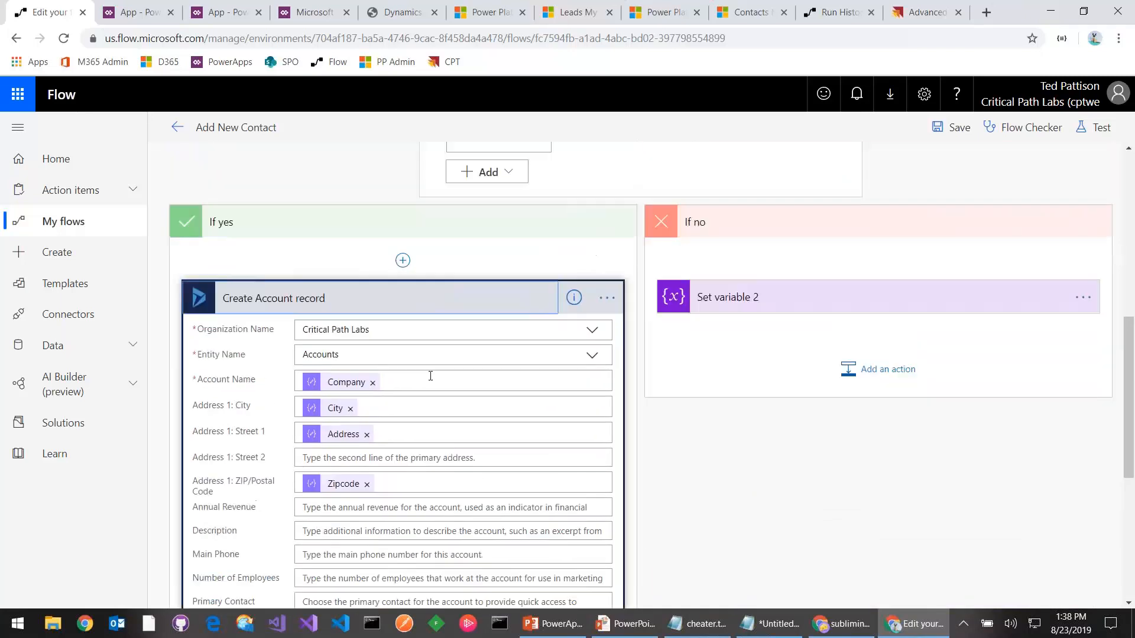
click(418, 306)
Step: Examine the Set variable action for AccountID in the If yes branch and the dynamic content available for its value
click(340, 377)
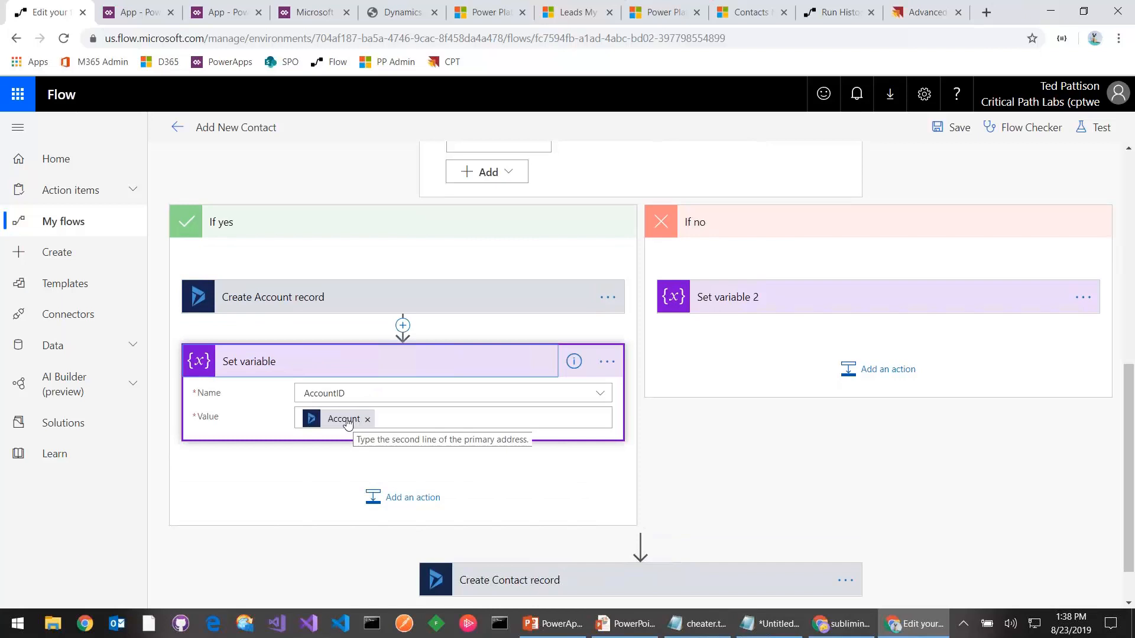
click(407, 419)
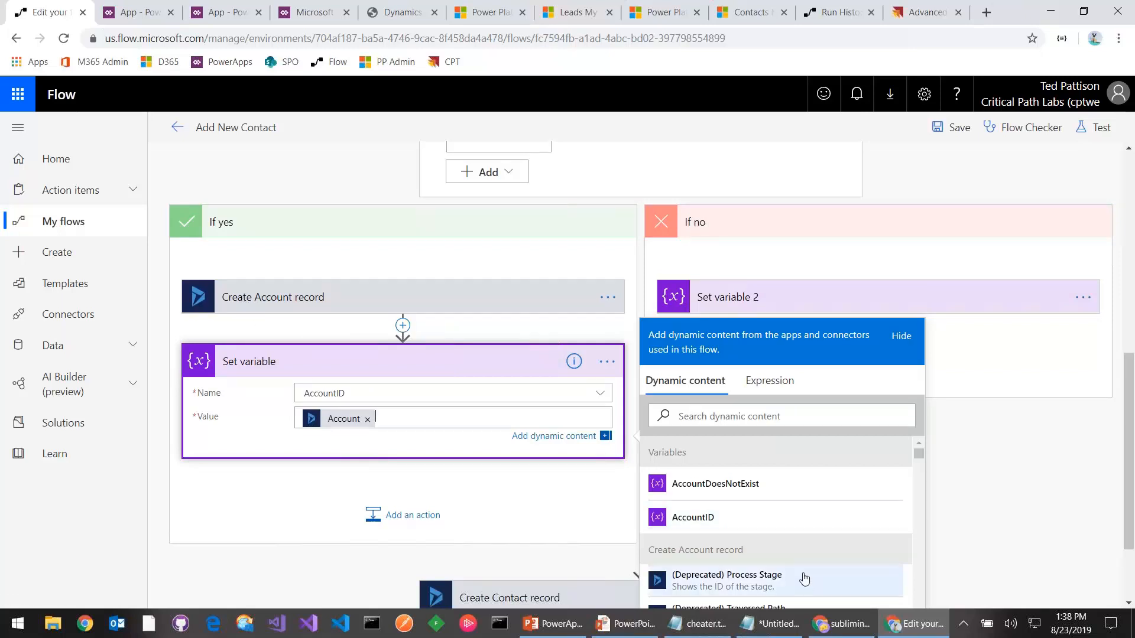
scroll(763, 565, down, 1)
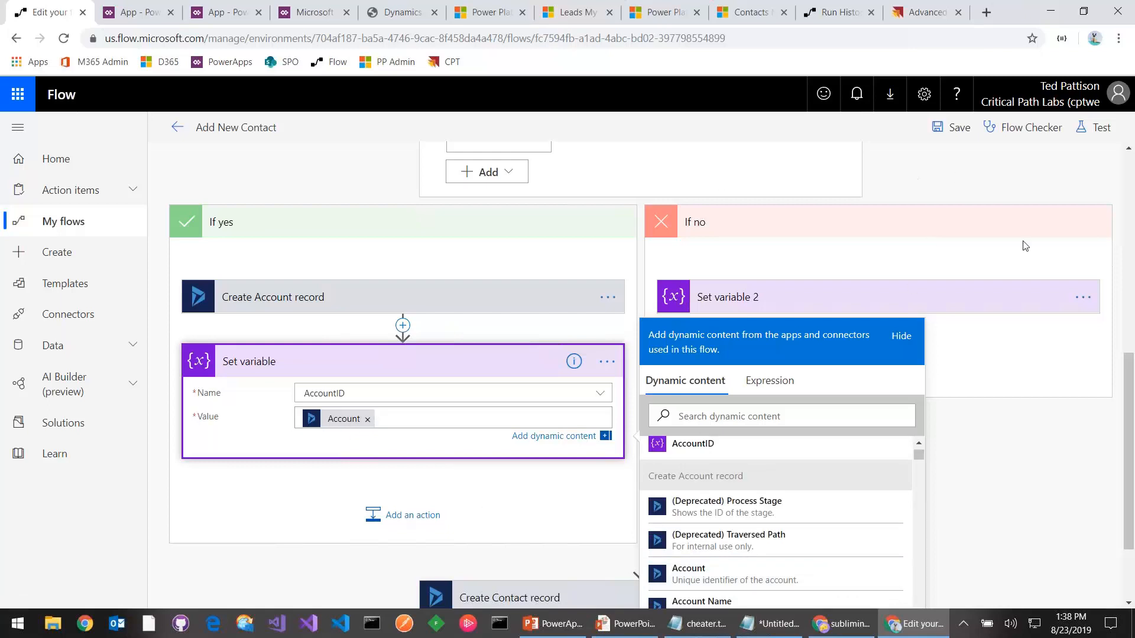
Step: Save the Add New Contact flow and run a manual test by performing the trigger action
click(953, 128)
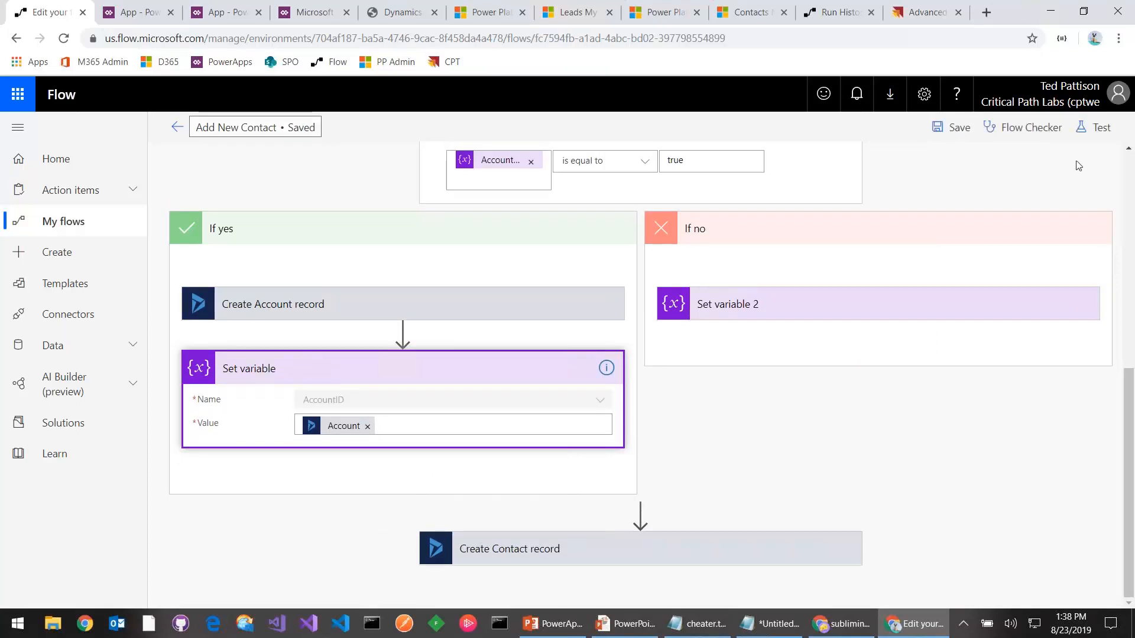
click(1099, 128)
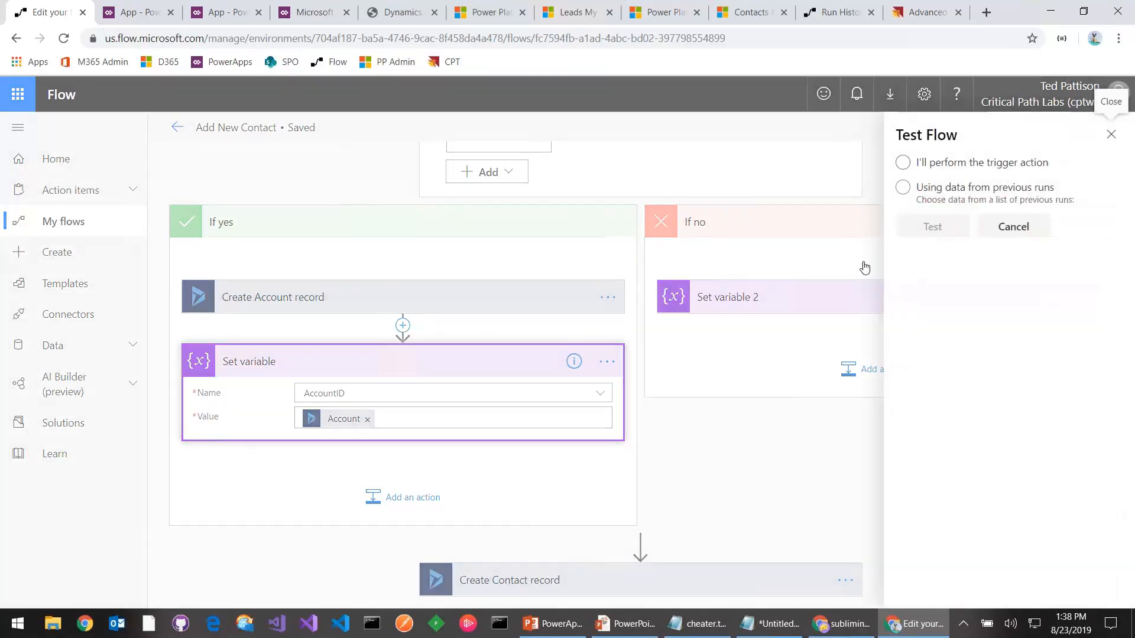
click(903, 162)
click(932, 230)
click(936, 583)
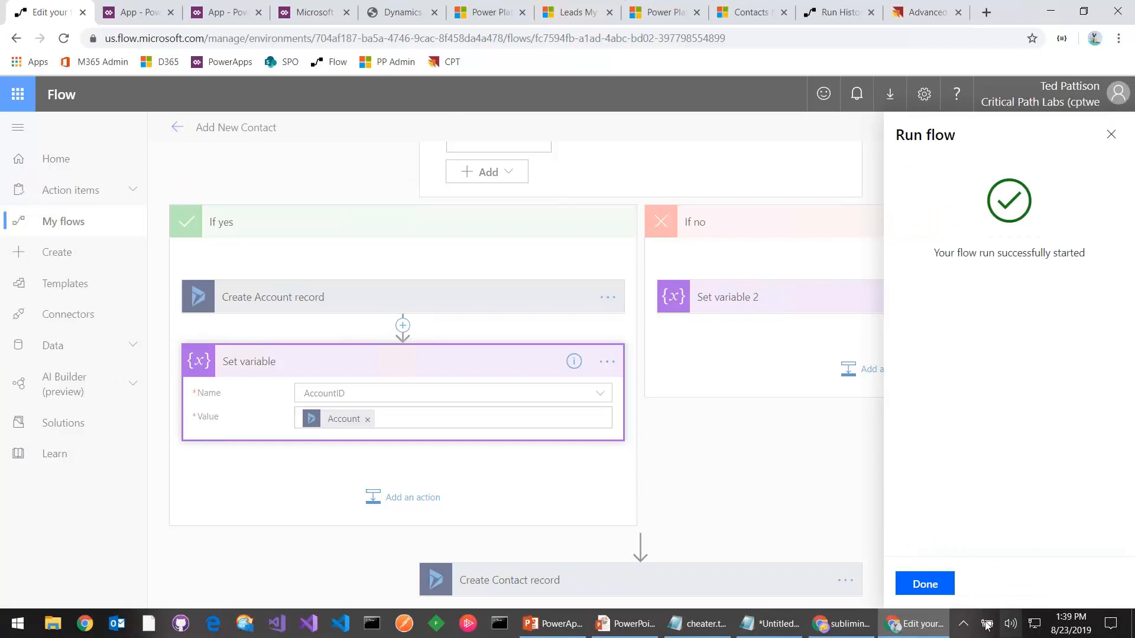
click(925, 583)
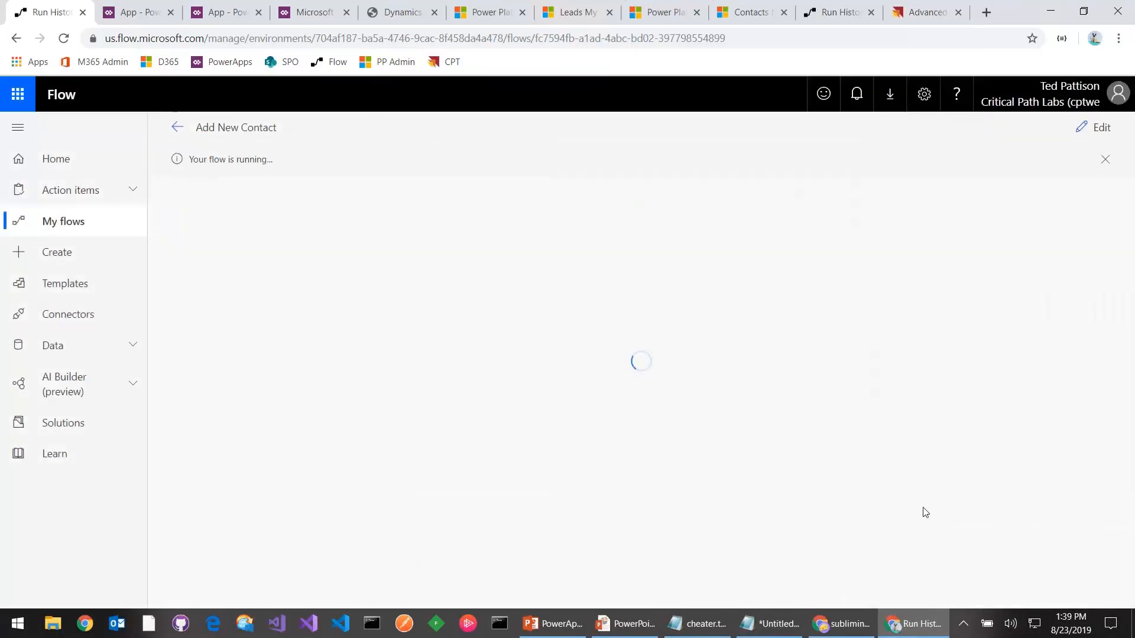
Step: Examine the run results of the Condition, Create Account record, Set variable and Create Contact record actions
scroll(743, 414, down, 1)
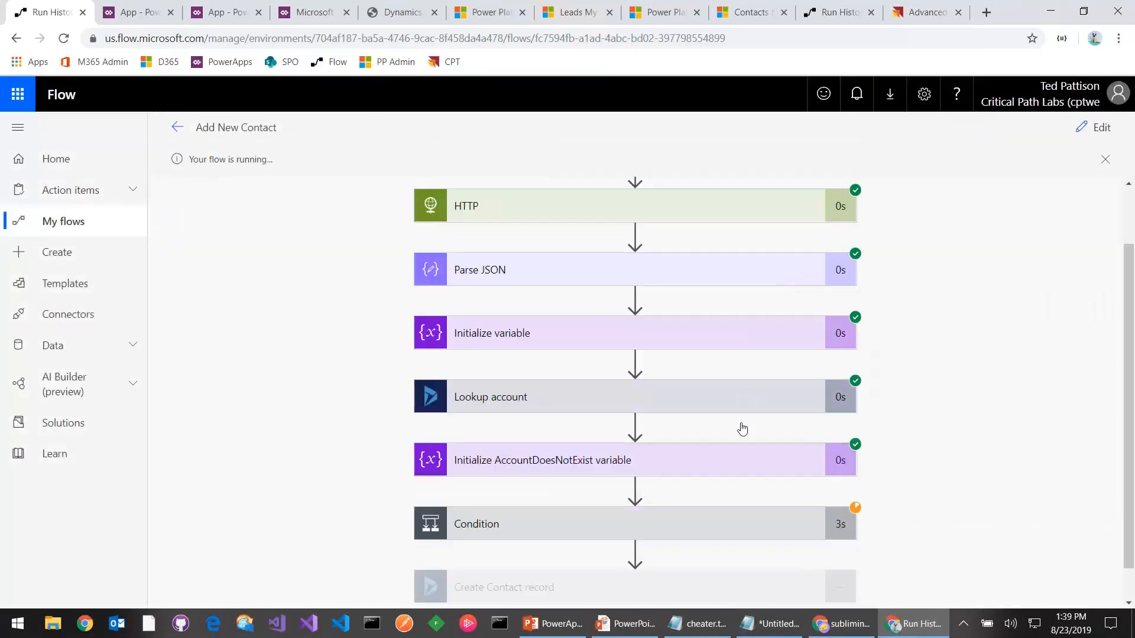
click(732, 533)
scroll(727, 532, down, 5)
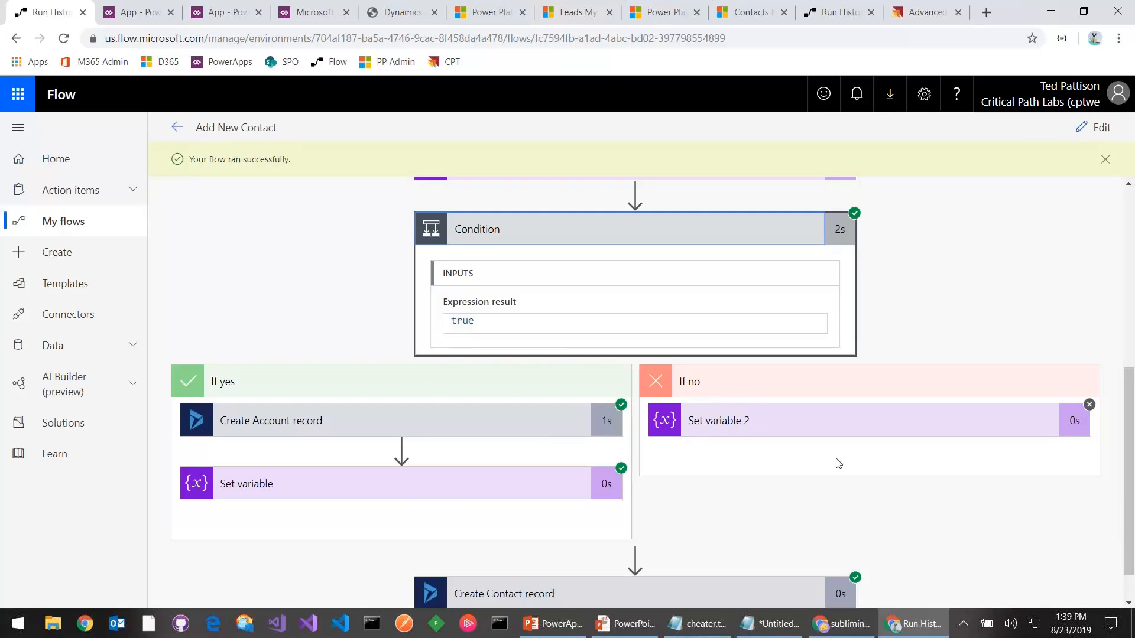
click(329, 441)
scroll(329, 446, down, 5)
scroll(335, 359, up, 5)
click(379, 471)
scroll(558, 527, down, 1)
click(622, 553)
scroll(620, 553, down, 5)
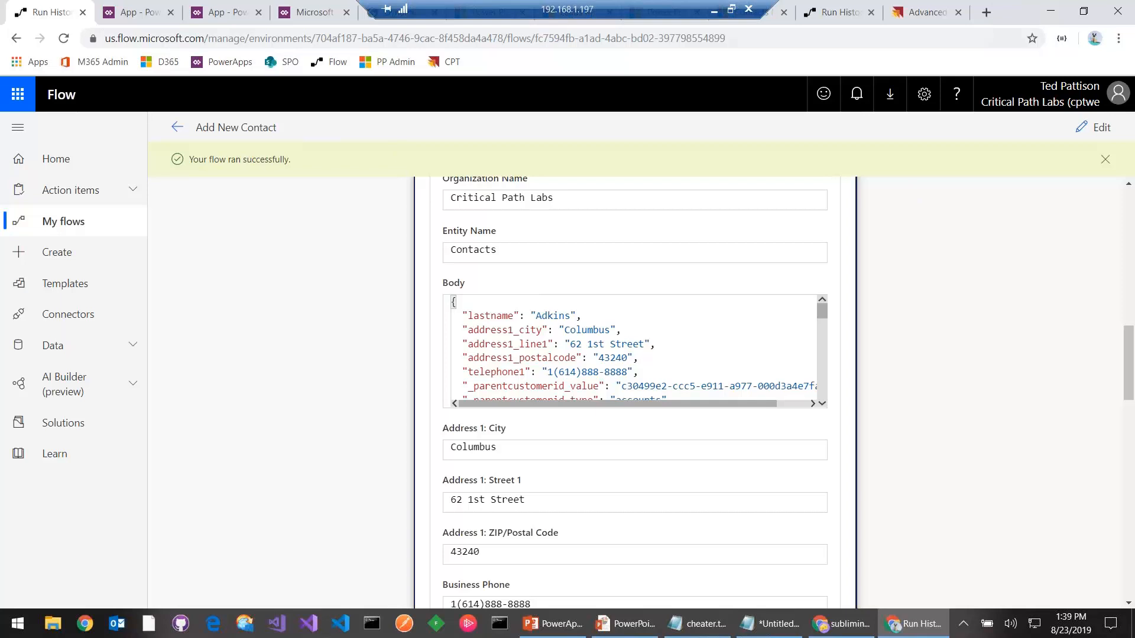
Step: Switch to the Dynamics 365 Sales Hub and look through the My Active Contacts list for the created contact
click(568, 16)
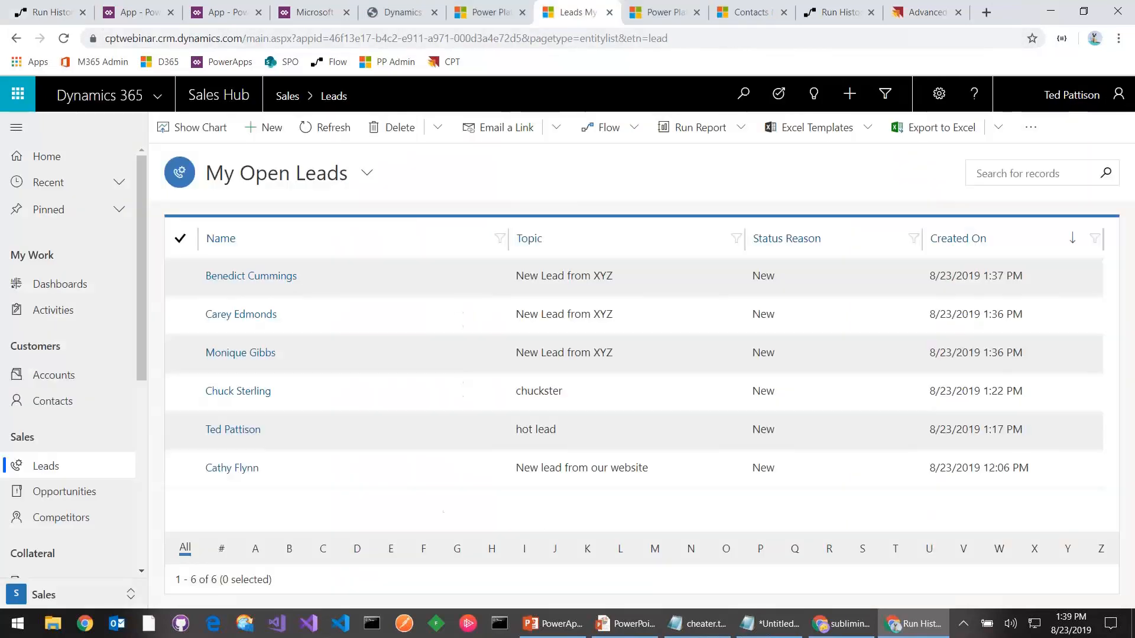
click(72, 401)
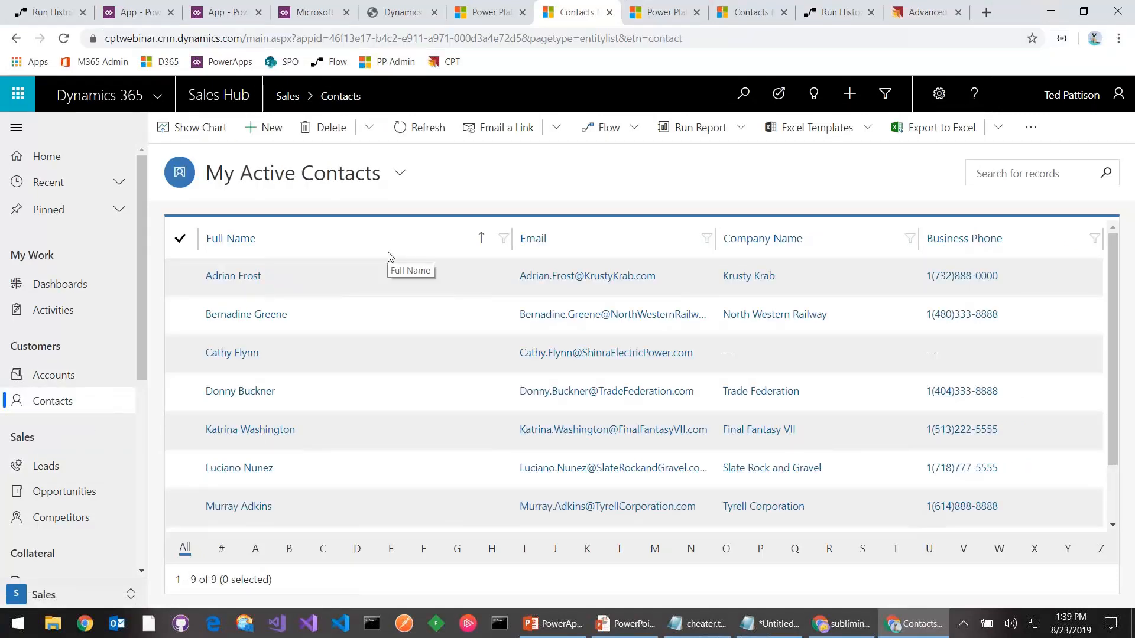
scroll(726, 470, down, 1)
scroll(726, 470, up, 1)
scroll(727, 470, down, 1)
scroll(727, 470, up, 1)
scroll(591, 473, down, 1)
scroll(439, 477, up, 1)
key(alt+Tab)
key(alt+Tab)
Step: Return to the Microsoft Flow run and copy the contact's last name from the Create Contact record body
click(36, 18)
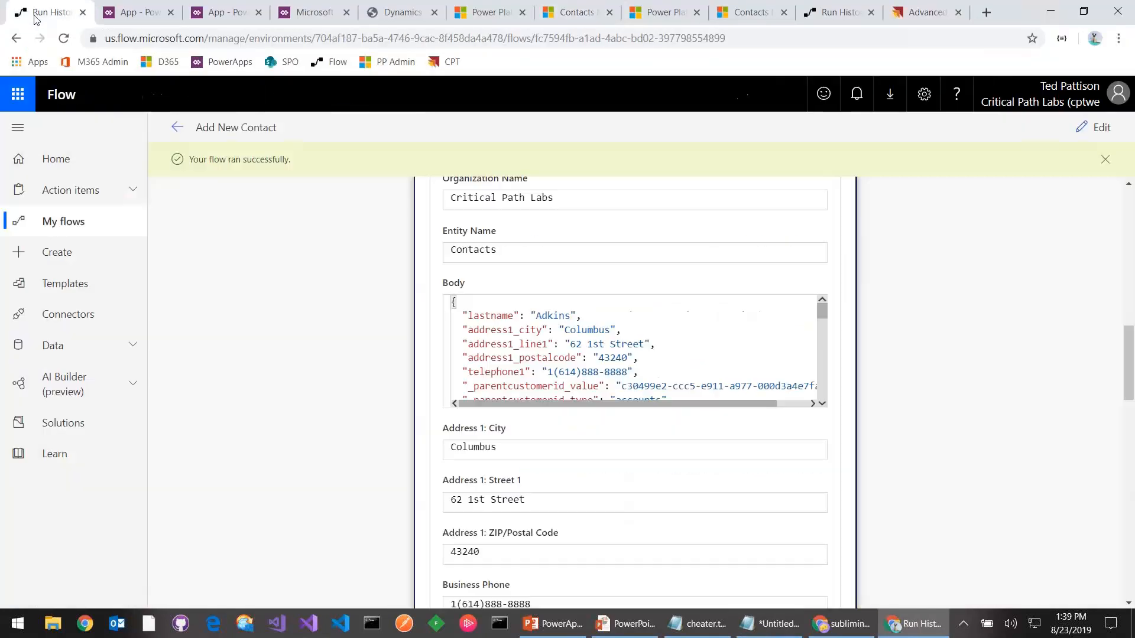
double_click(549, 320)
key(ctrl+c)
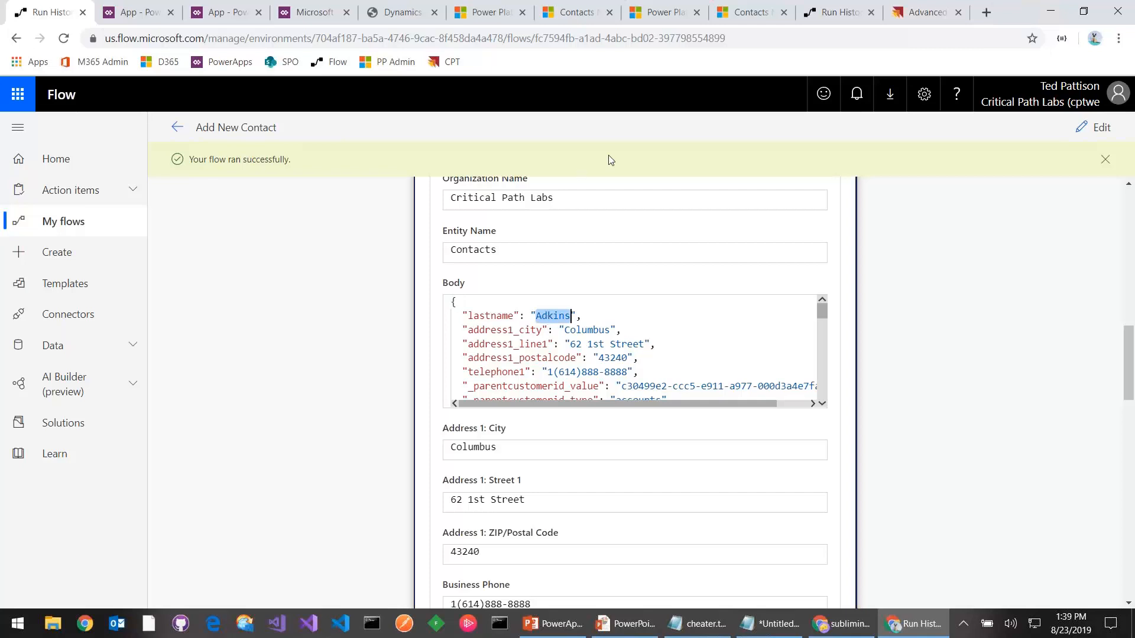
Step: Search the Sales Hub contacts for the copied last name, then open the matching contact and its linked Tyrell Corporation account
click(567, 22)
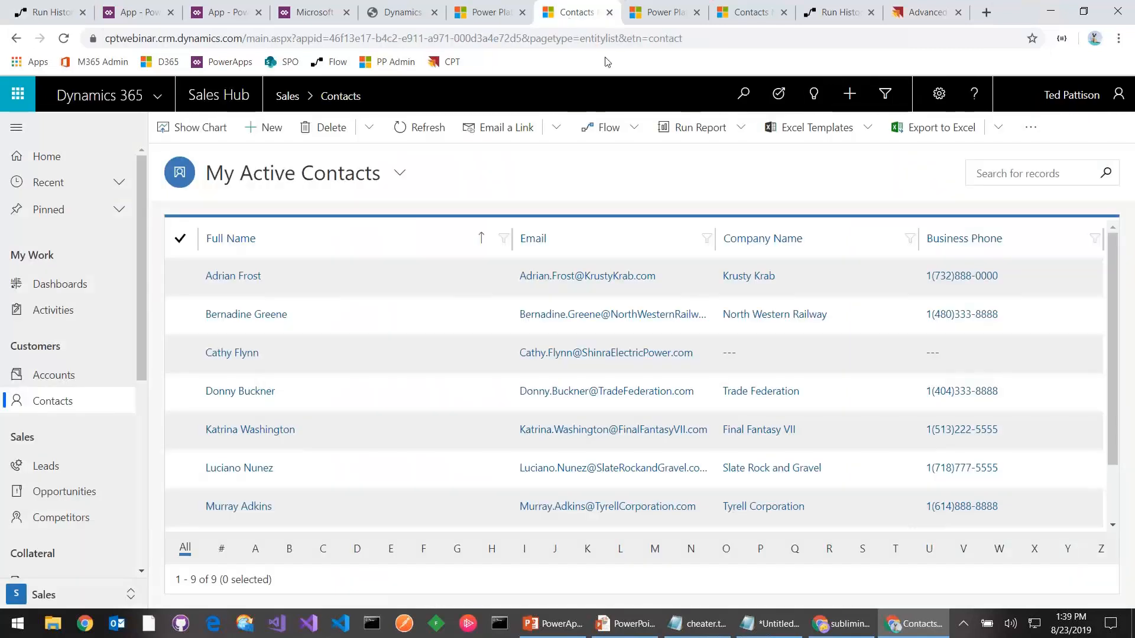
click(998, 174)
key(ctrl+v)
key(Return)
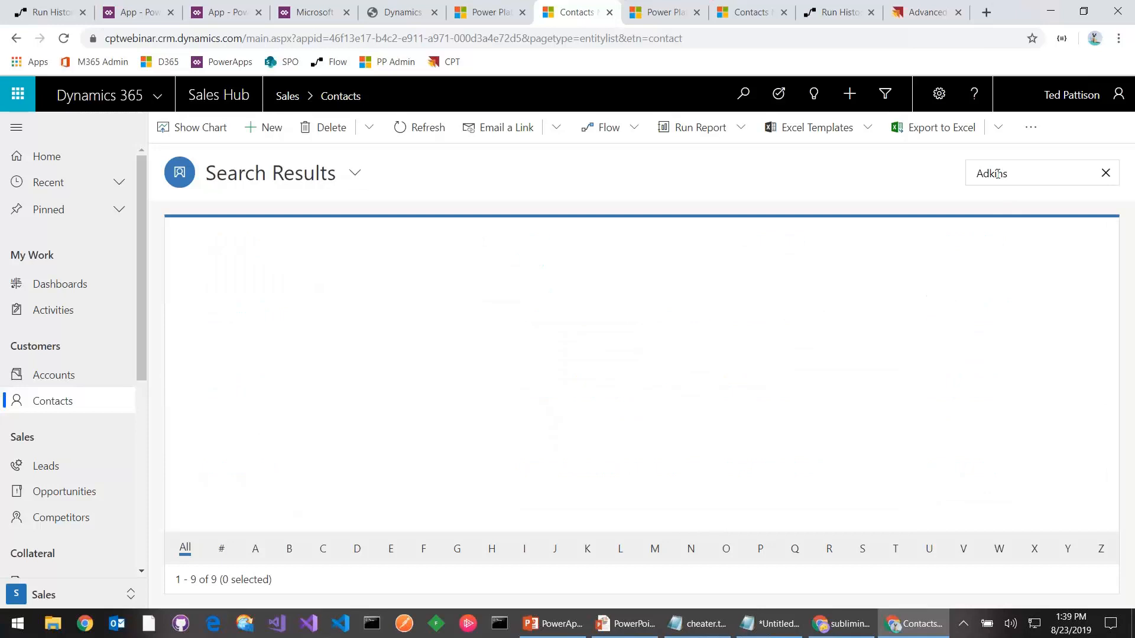
click(272, 278)
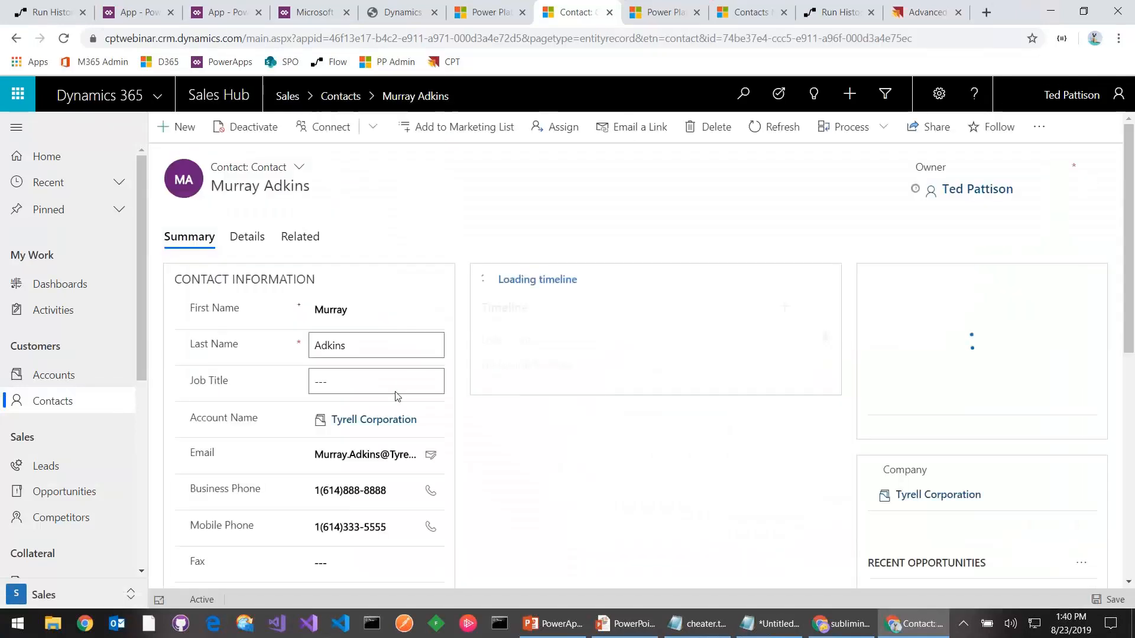
click(363, 420)
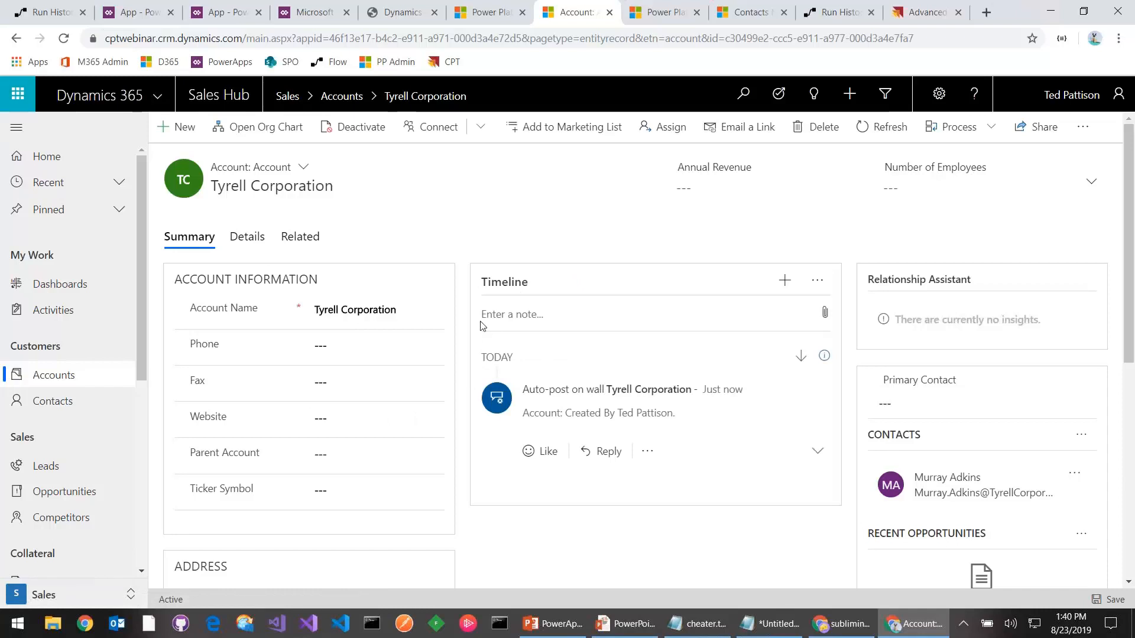
Step: Return to Microsoft Flow and reopen the Add New Contact flow for editing at its Condition
click(52, 14)
scroll(851, 380, up, 10)
click(1098, 129)
scroll(779, 393, down, 3)
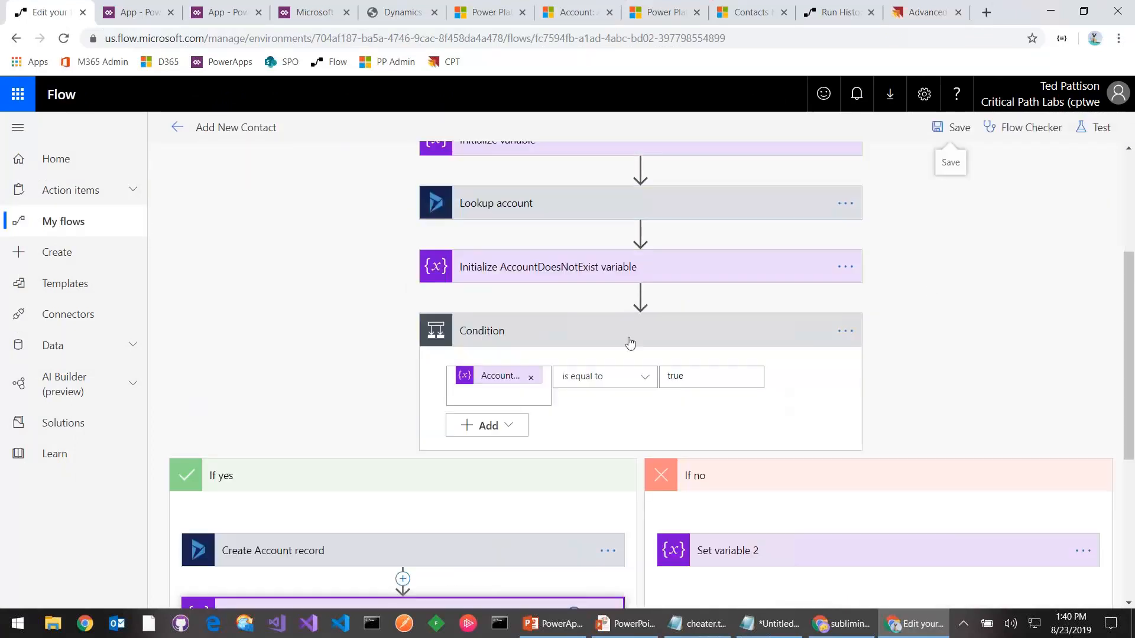
Step: Review how both Condition branches set the AccountID variable and how Create Contact record uses it for the company name
scroll(807, 506, down, 3)
click(770, 335)
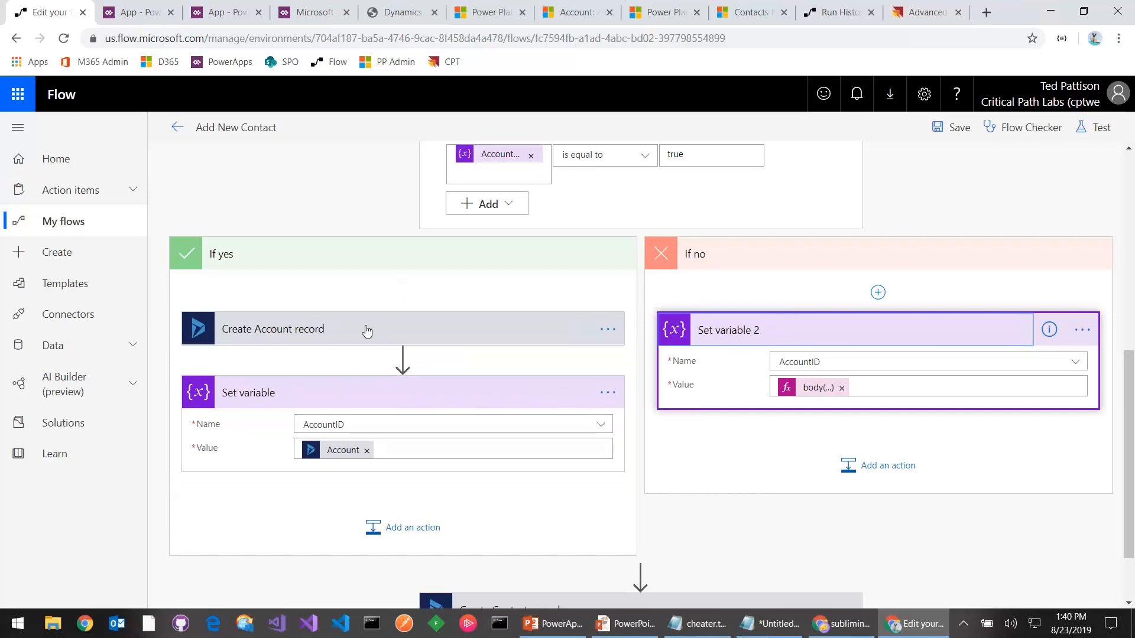
scroll(375, 356, down, 1)
click(671, 532)
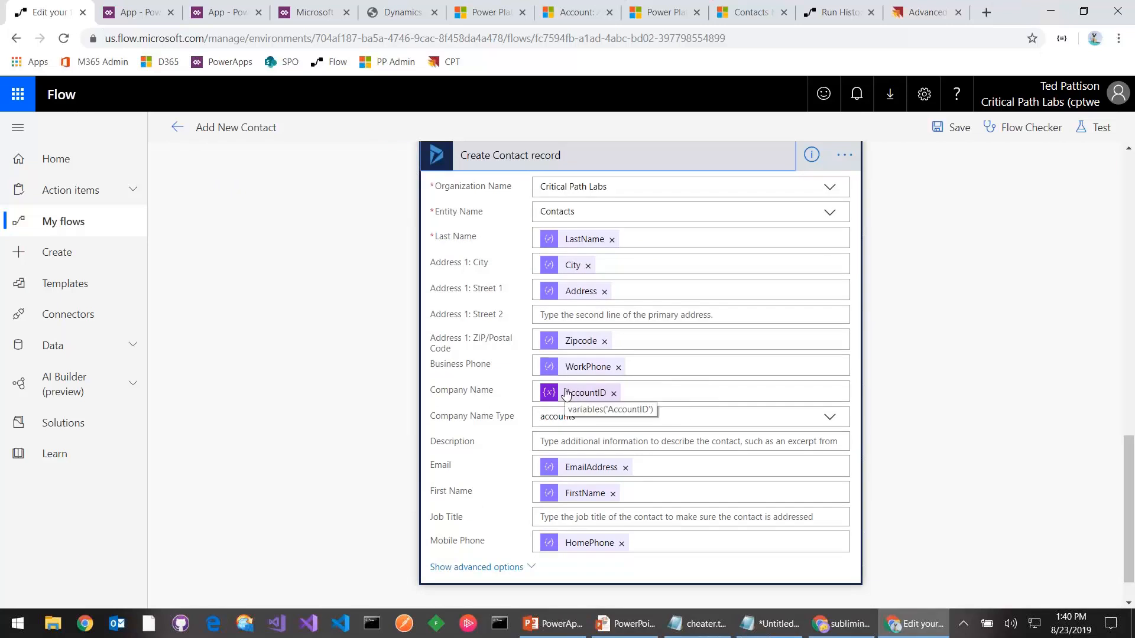
scroll(887, 426, down, 1)
scroll(887, 425, up, 5)
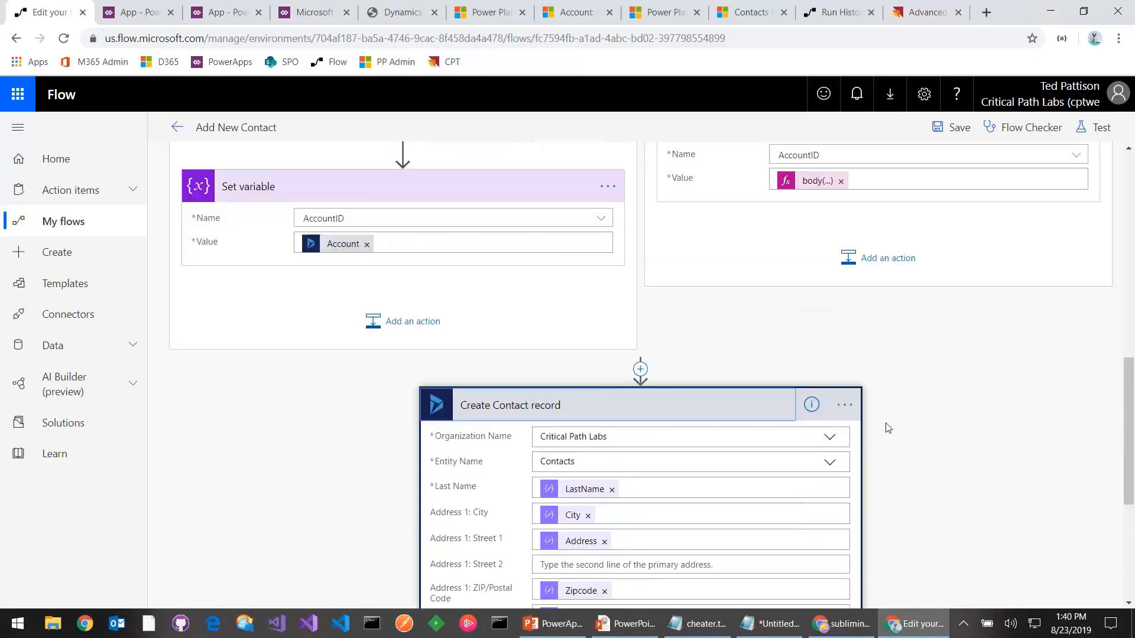
Step: Switch to the PowerPoint slide show and advance past the Building Flows demo slide to the Agenda slide
key(alt+Tab)
key(alt+Tab)
key(alt+Tab)
key(alt+Tab)
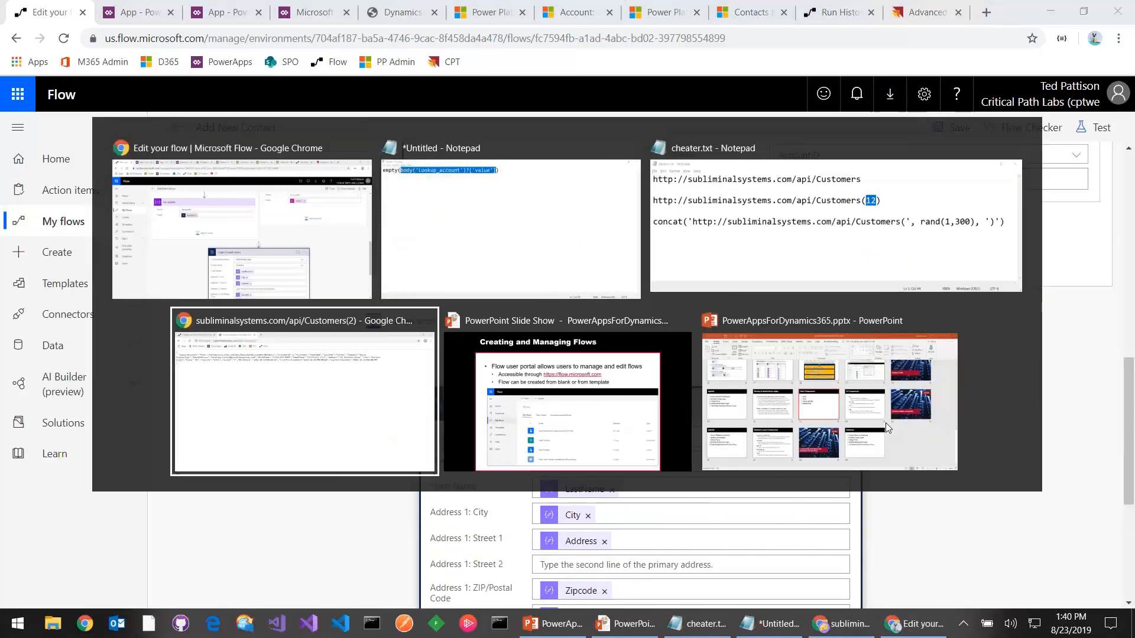
key(Right)
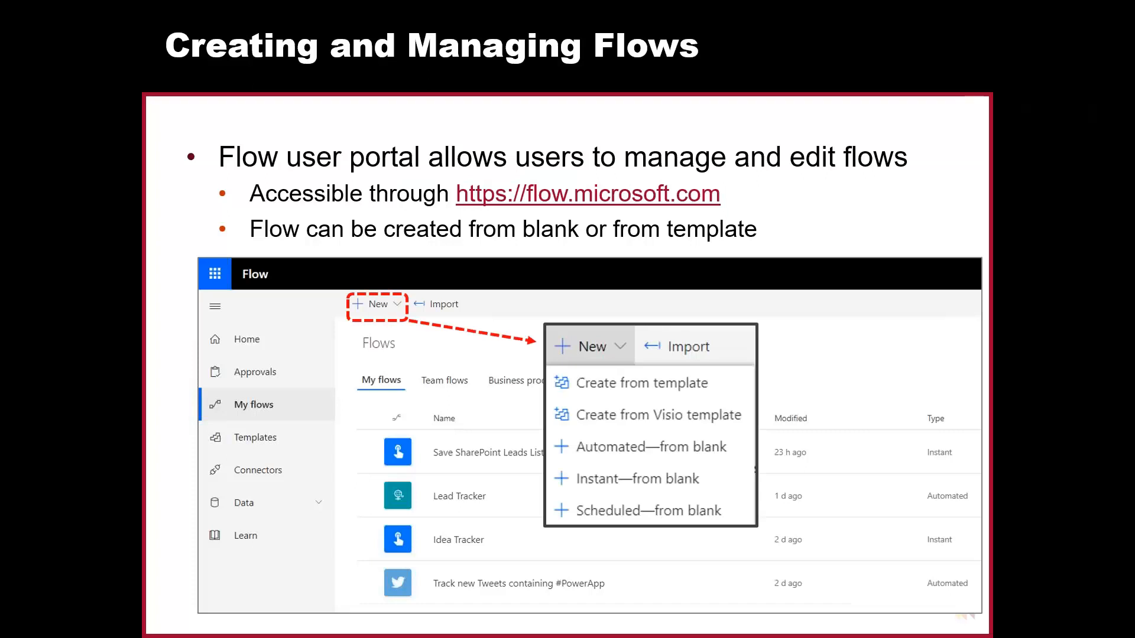
key(Right)
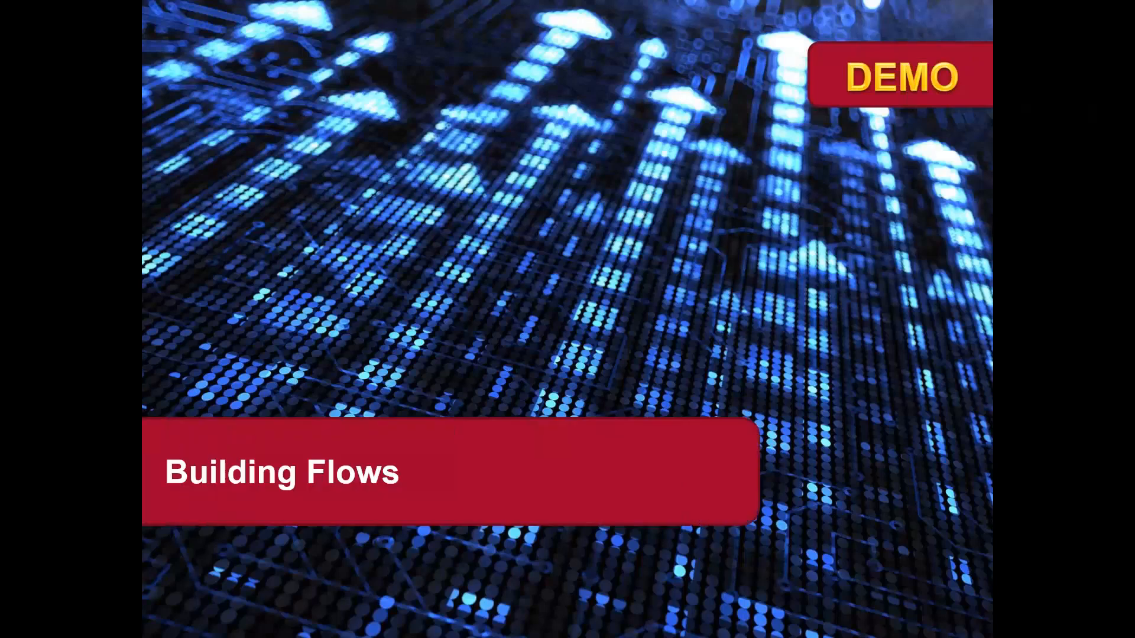
key(Right)
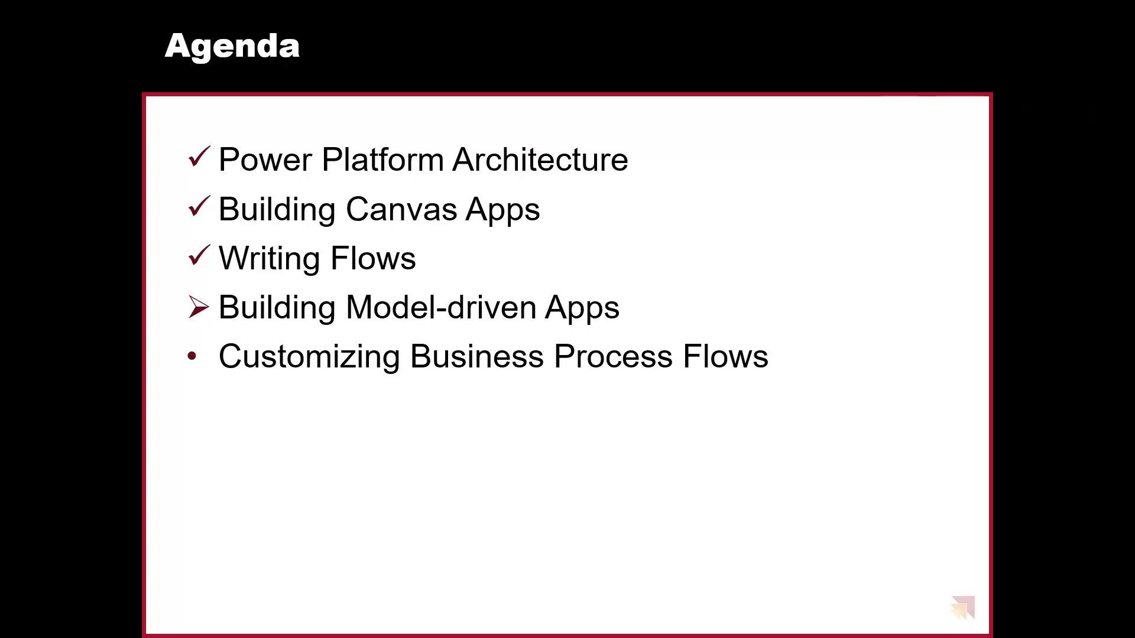
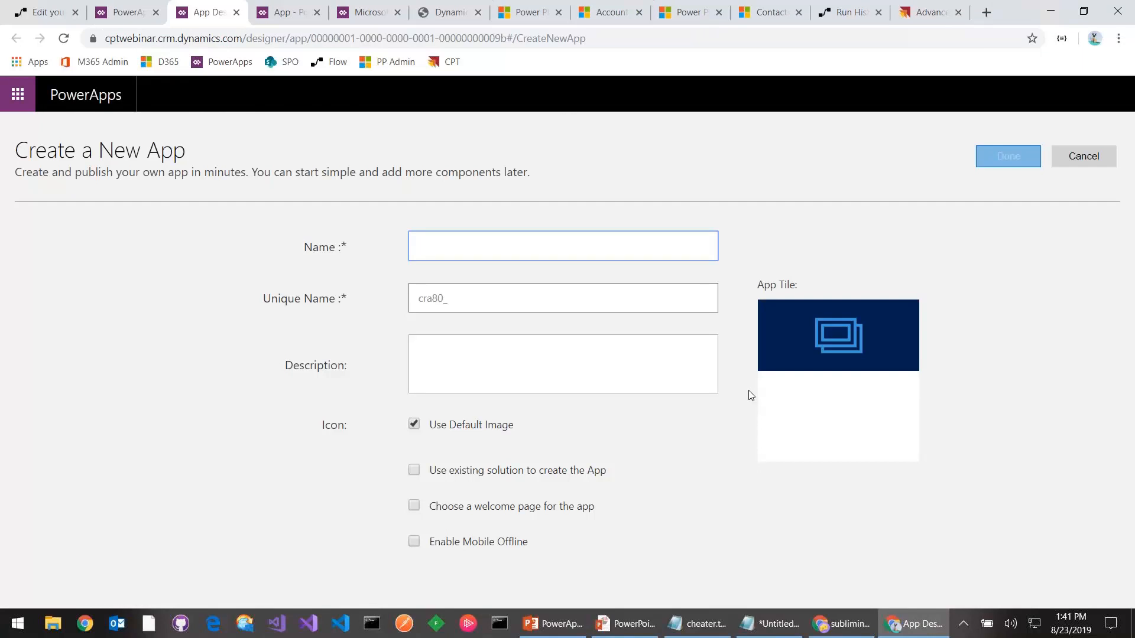
Step: Create a new model-driven app named Teds Sales App and open its site map for editing
text(Teds Sales App)
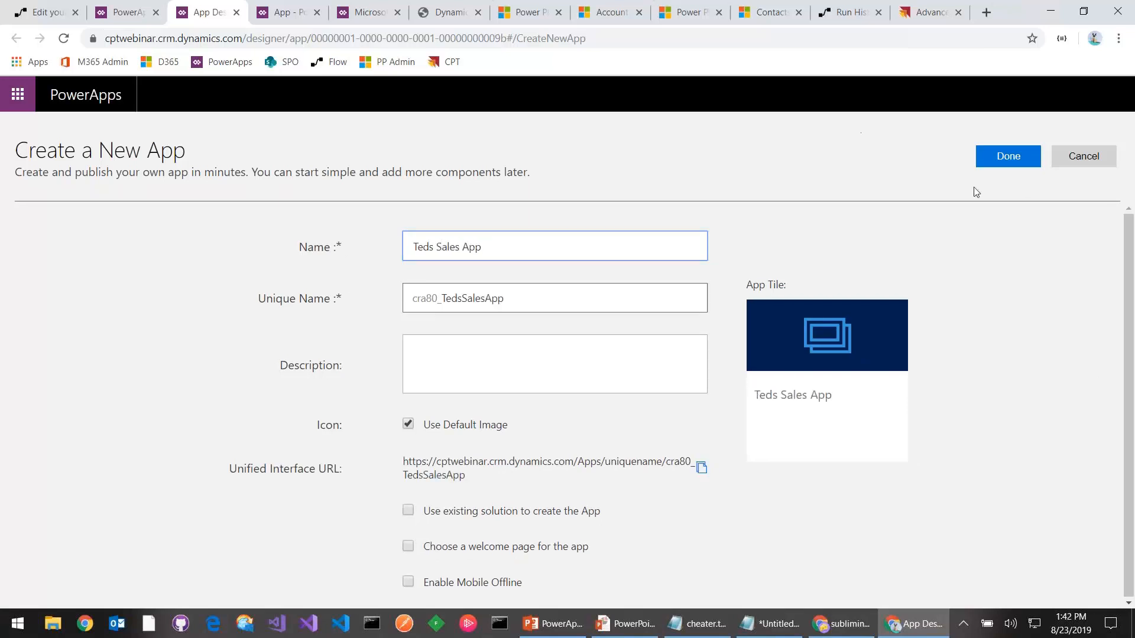
click(1012, 160)
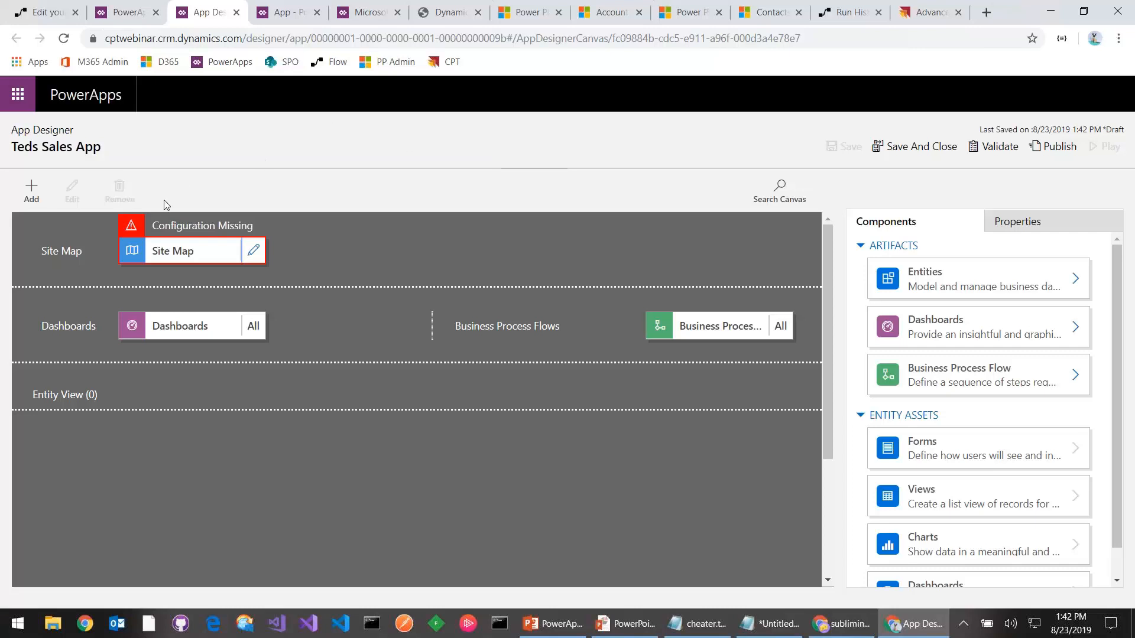
click(255, 260)
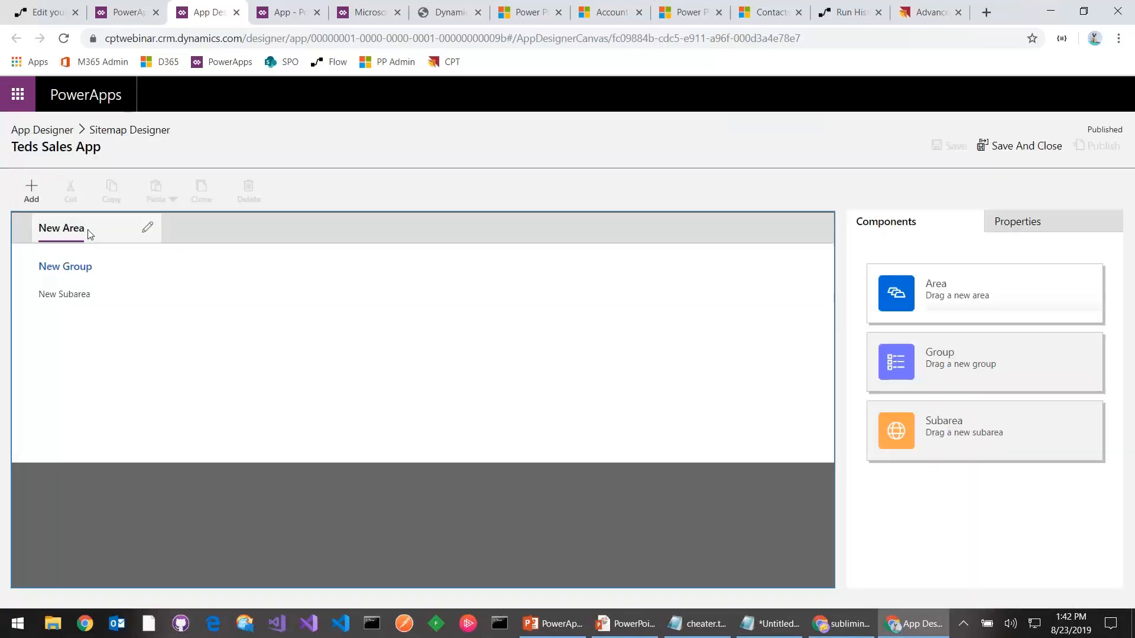
Step: Rename the site map's default area to Teds Area
click(152, 231)
drag(70, 229, 18, 229)
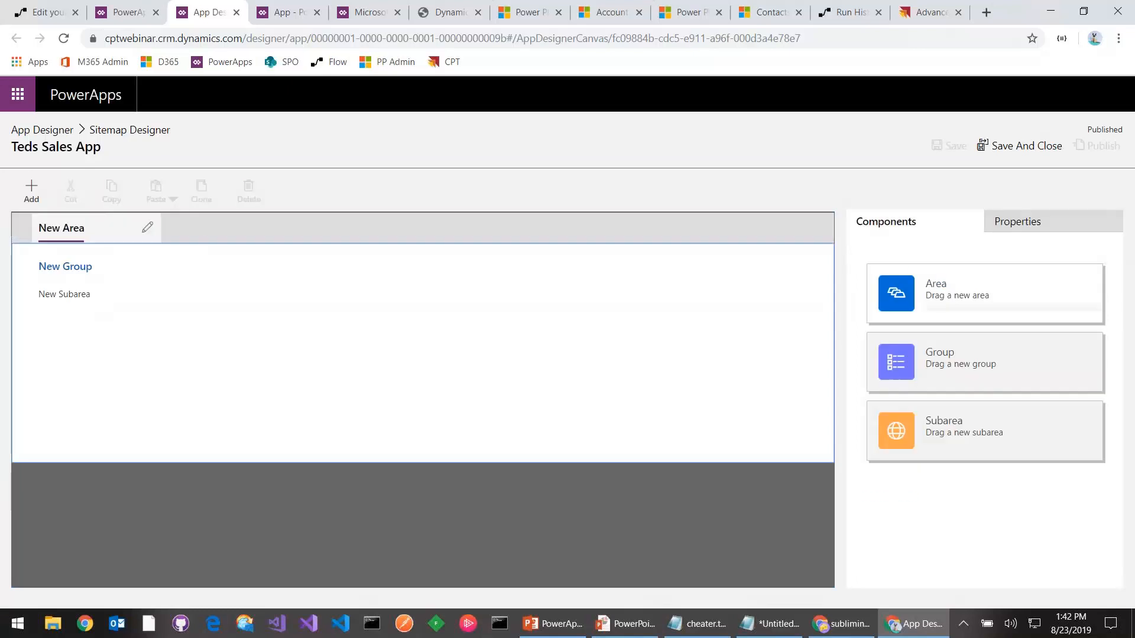
click(49, 228)
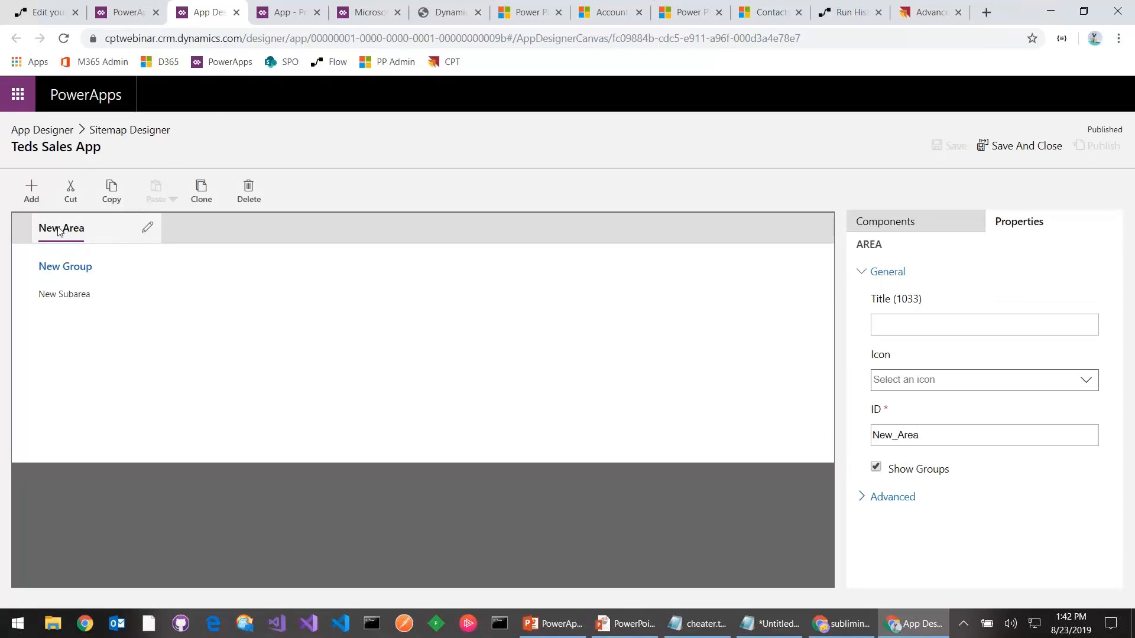
click(146, 231)
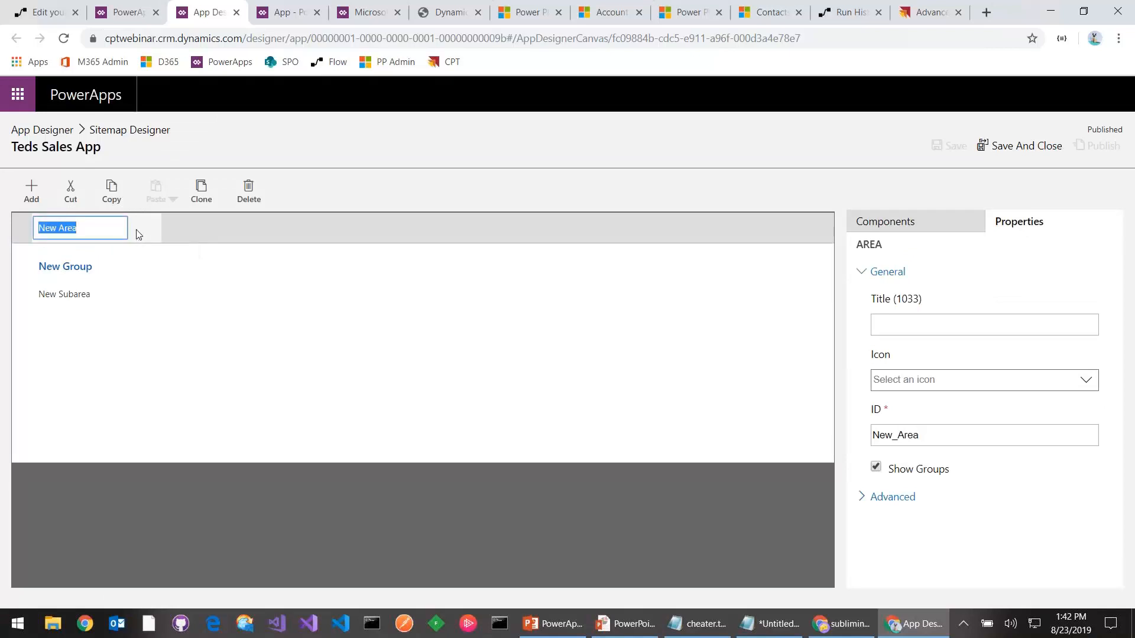
text(Teds Are)
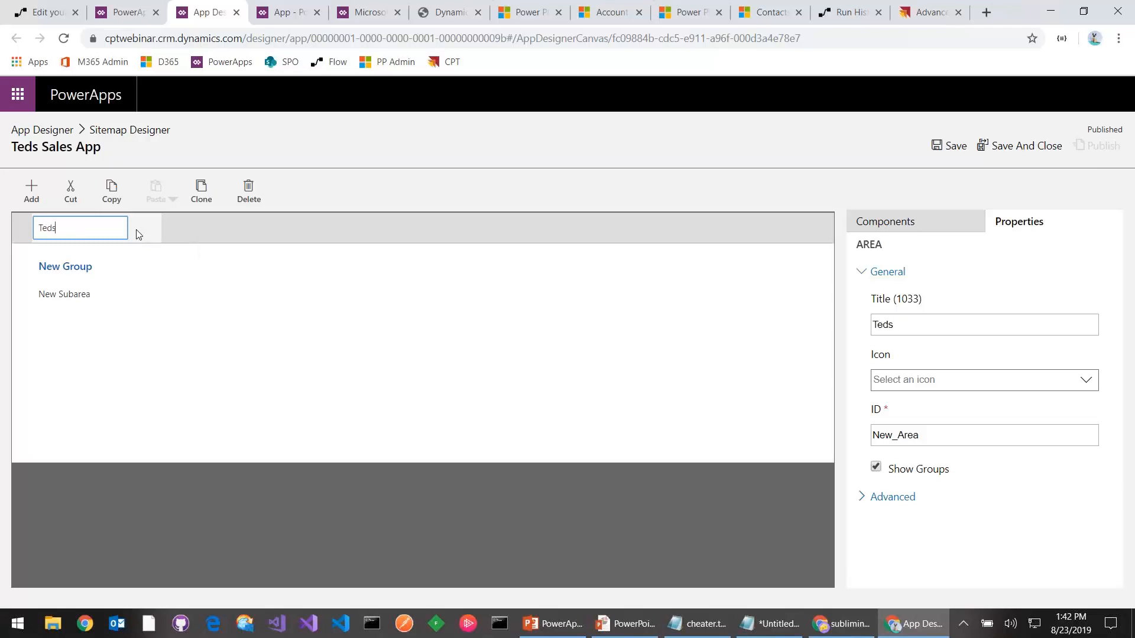
Step: Rename the site map's default group to Teds Group
click(116, 261)
click(146, 269)
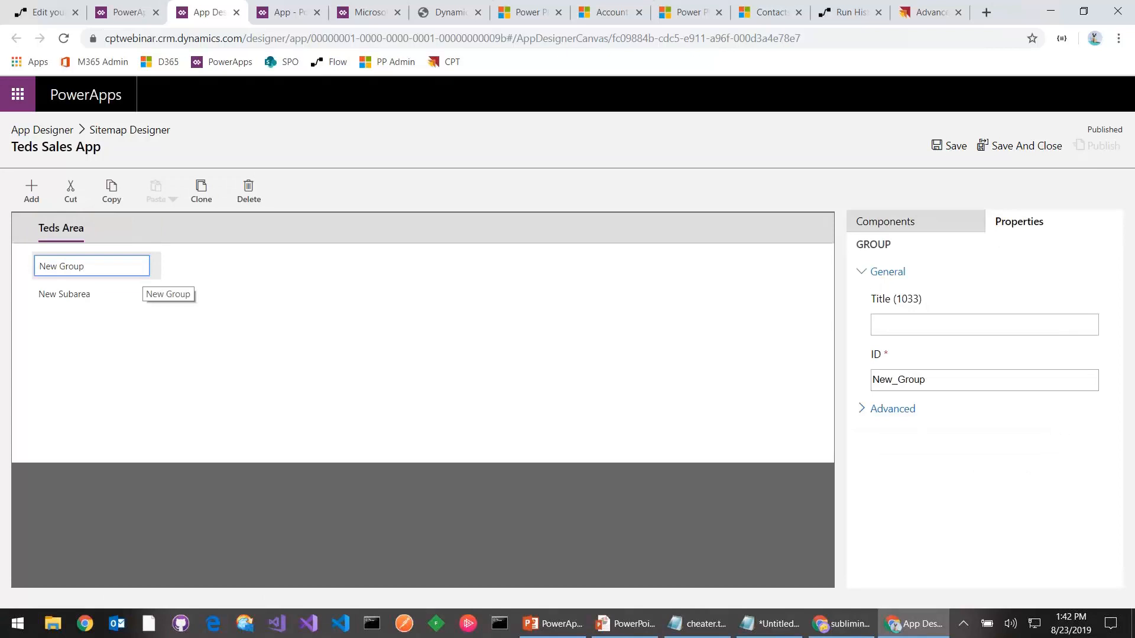
text(Teds)
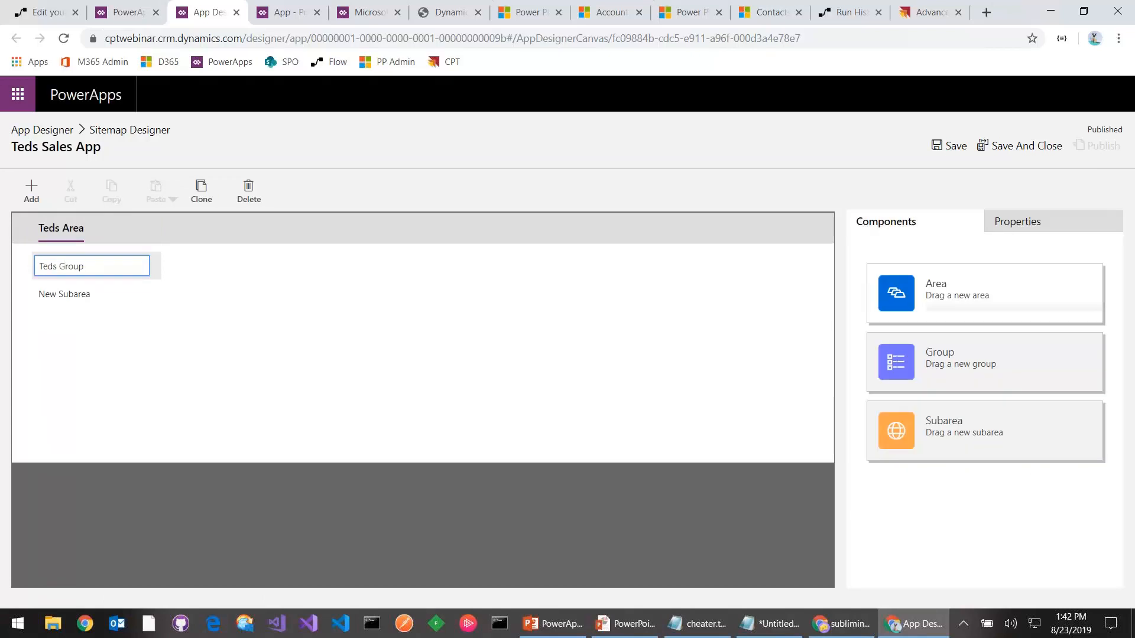
click(134, 312)
Step: Configure the group's existing subarea with type Entity and the Lead entity
click(93, 303)
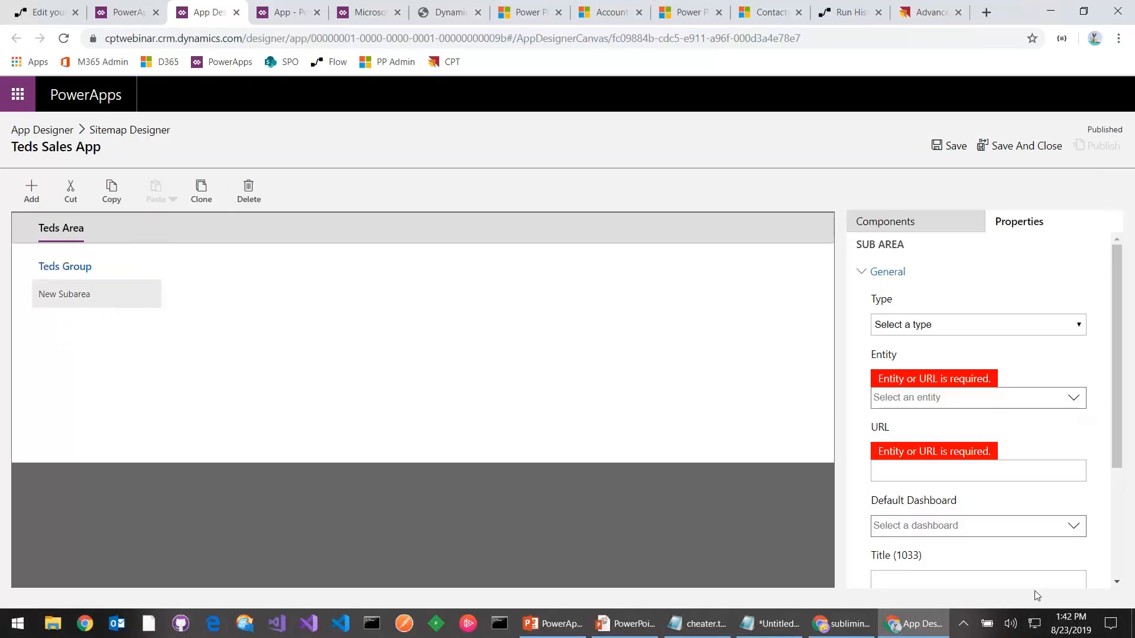
click(1080, 325)
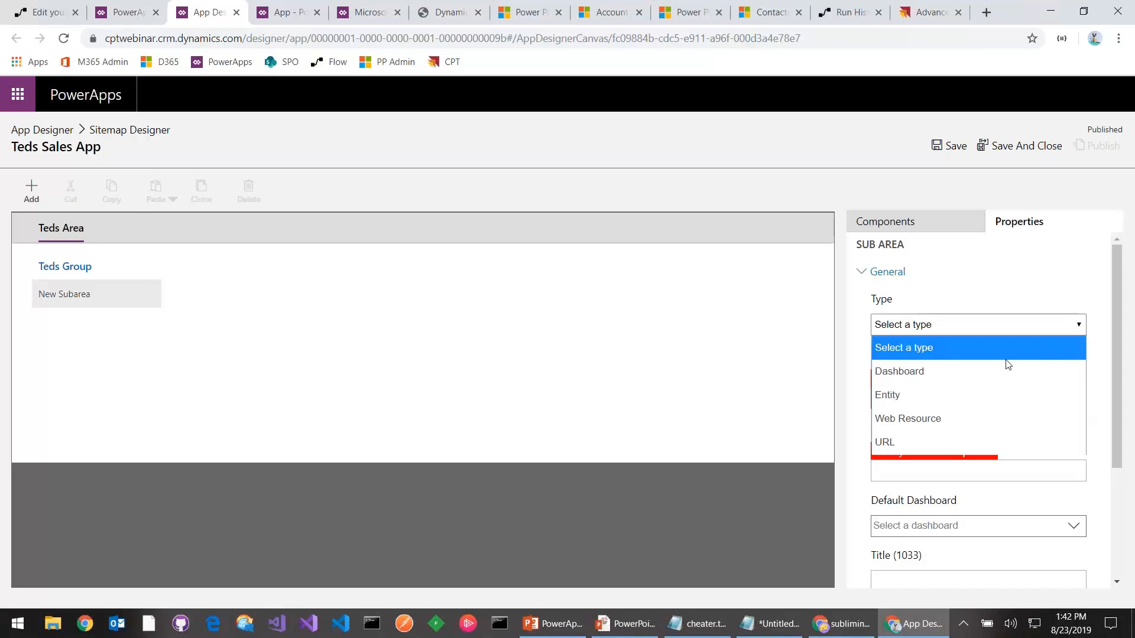
click(930, 392)
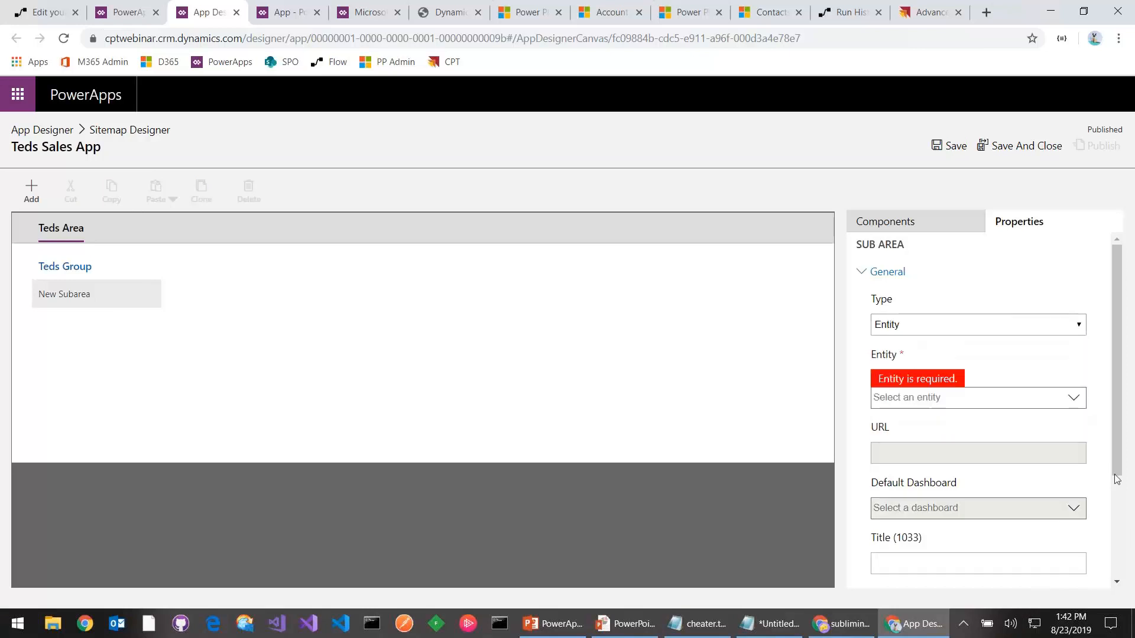
click(1075, 404)
scroll(958, 520, down, 15)
scroll(887, 517, down, 15)
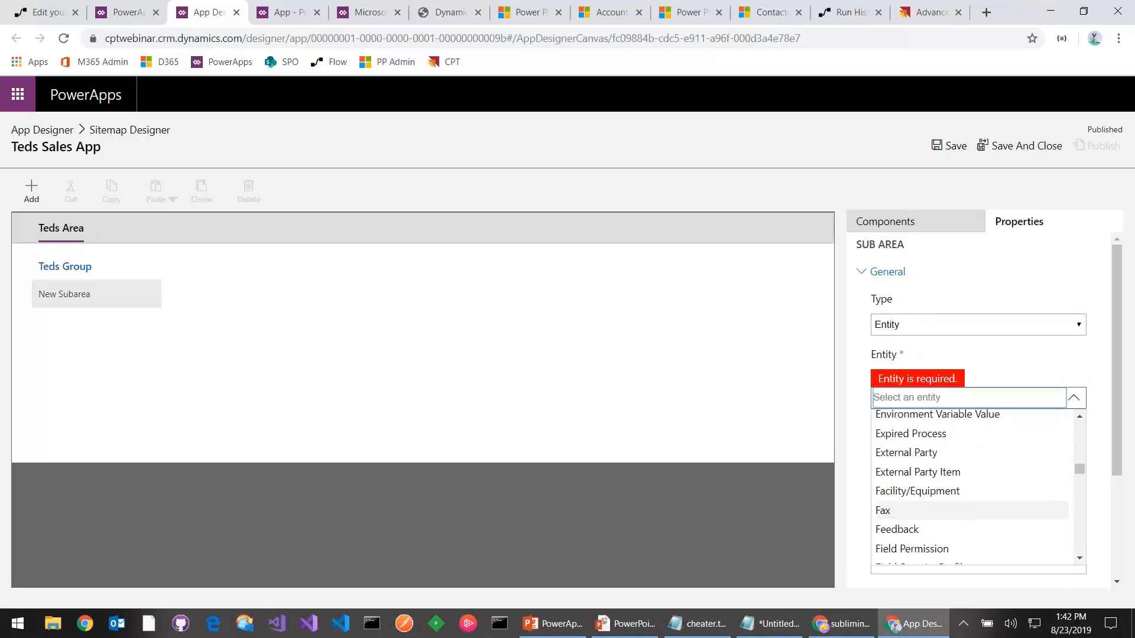
scroll(945, 517, down, 10)
click(942, 513)
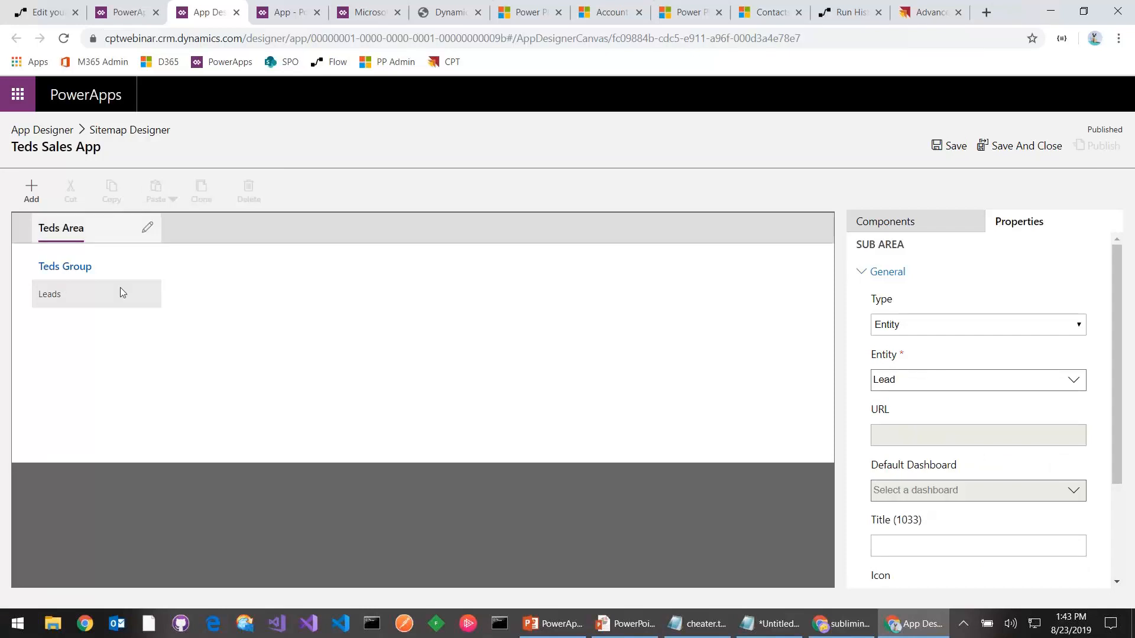
Step: Add a second subarea to the group with type Entity and the Account entity
click(31, 188)
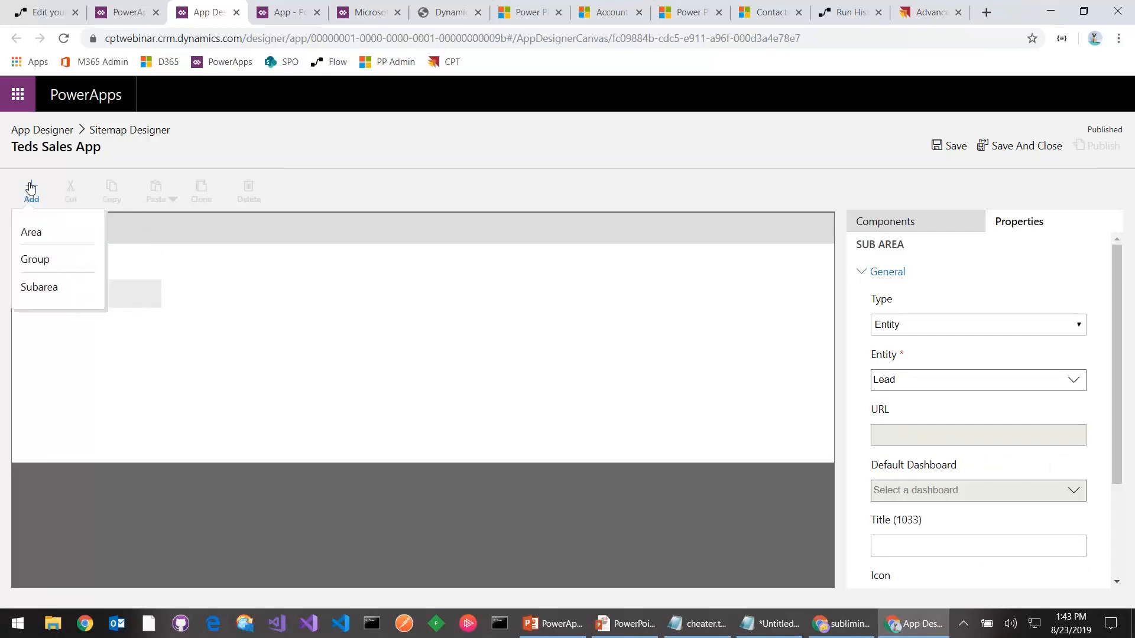
click(57, 297)
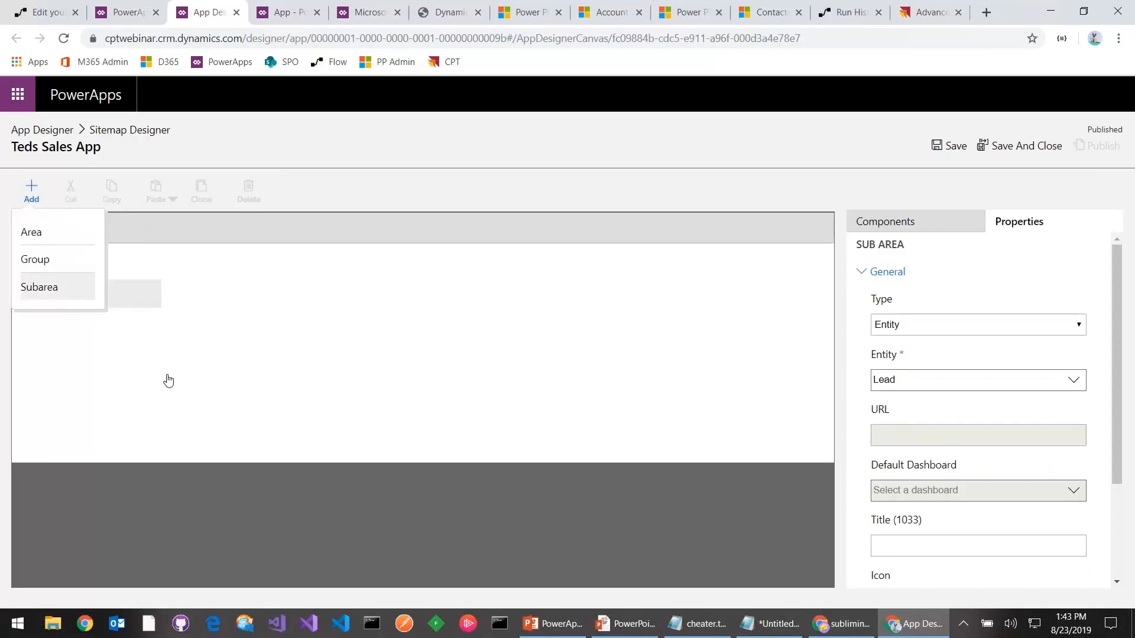
click(1076, 400)
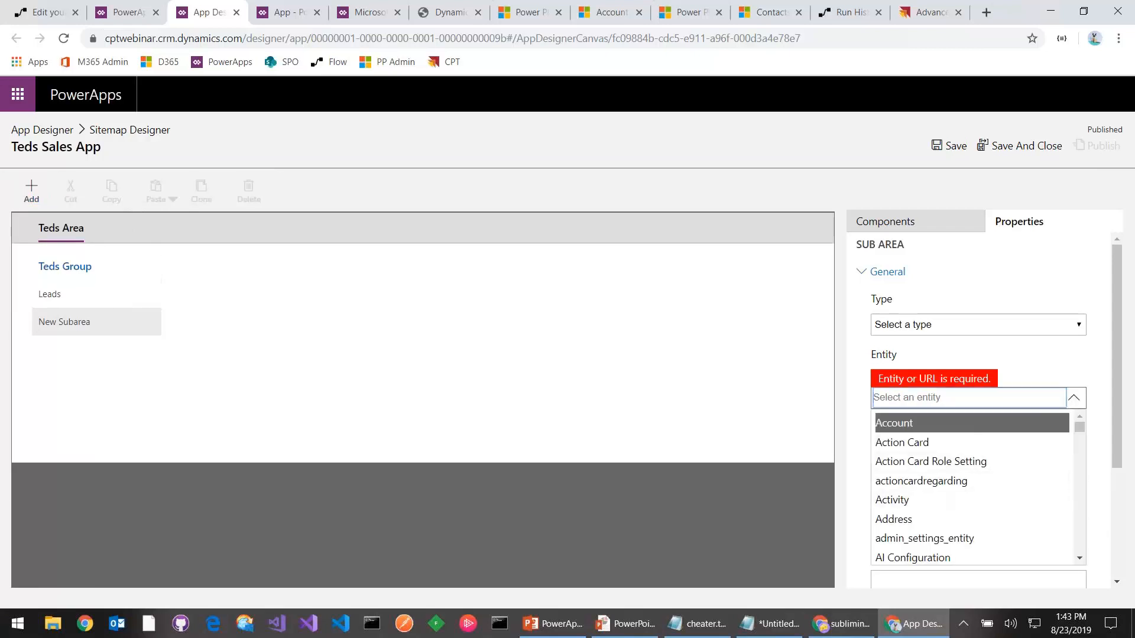
click(928, 326)
click(934, 397)
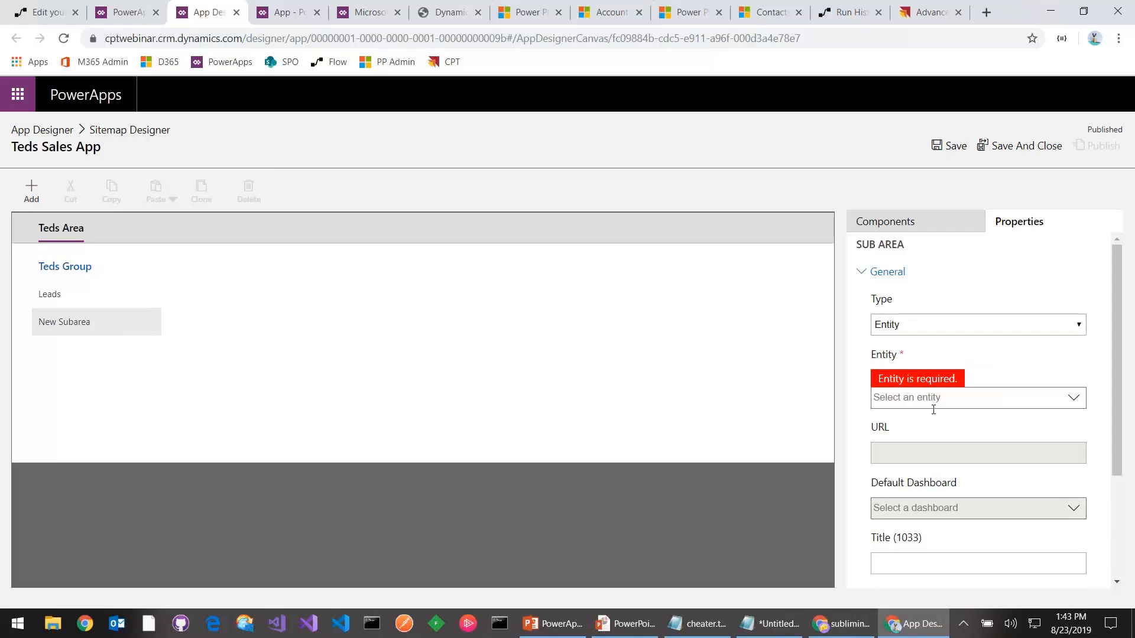
click(1073, 402)
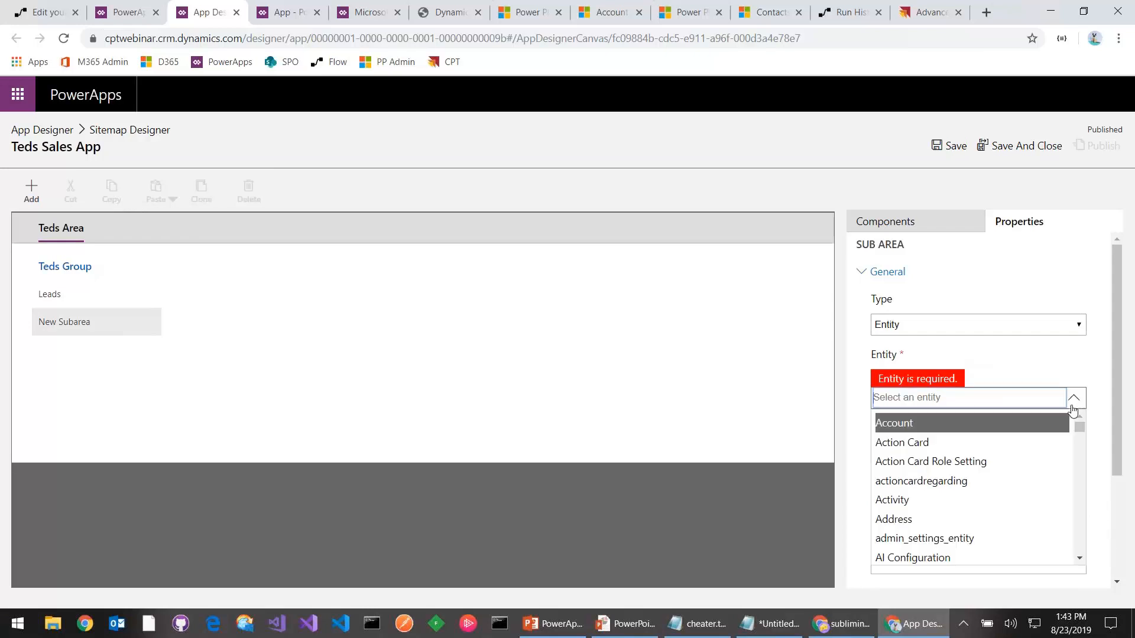
click(927, 426)
Step: Add a third subarea to the group with type Entity and the Contact entity
click(43, 201)
click(71, 286)
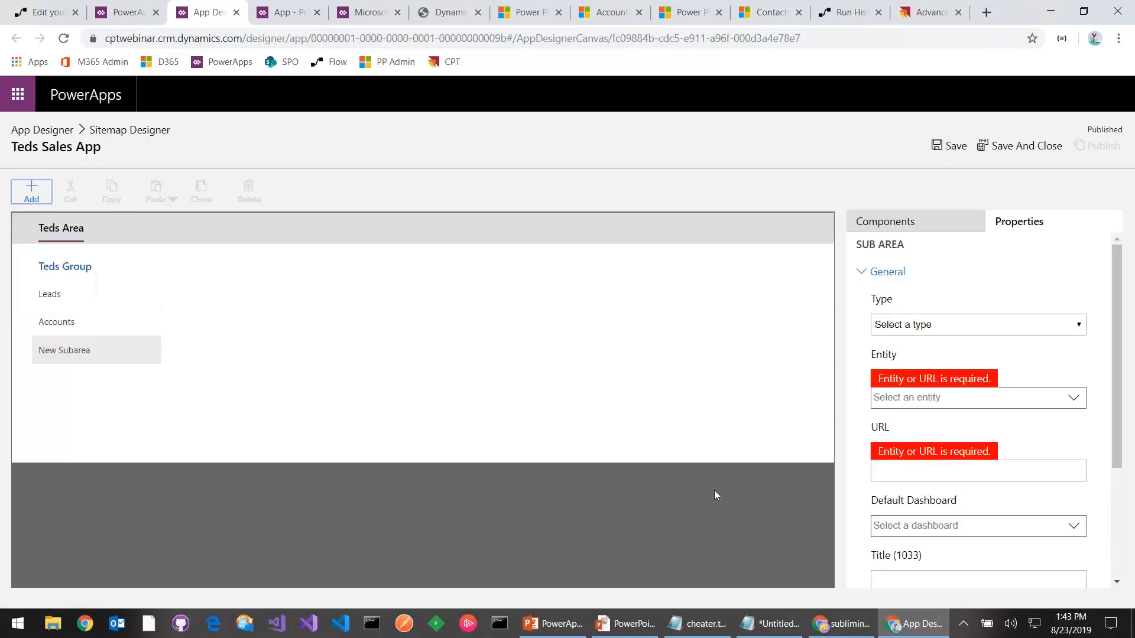
click(950, 329)
click(924, 392)
scroll(976, 437, down, 3)
scroll(1061, 457, up, 3)
click(1074, 398)
scroll(970, 420, down, 5)
scroll(970, 485, down, 5)
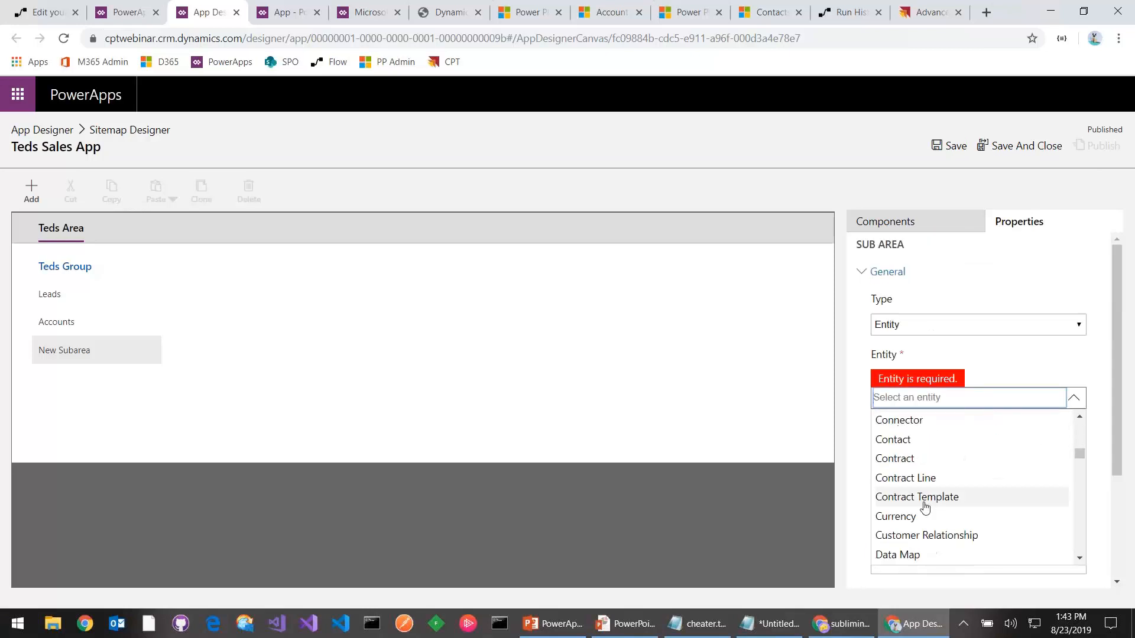
click(891, 440)
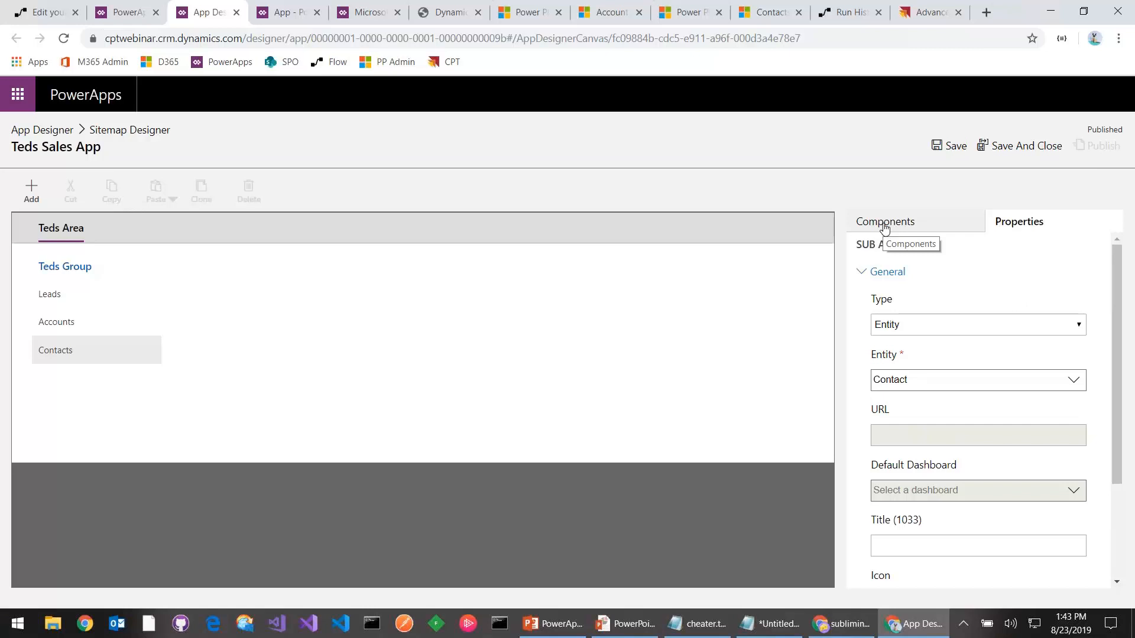
Step: Save and publish the site map, closing it to return to the app designer
click(950, 152)
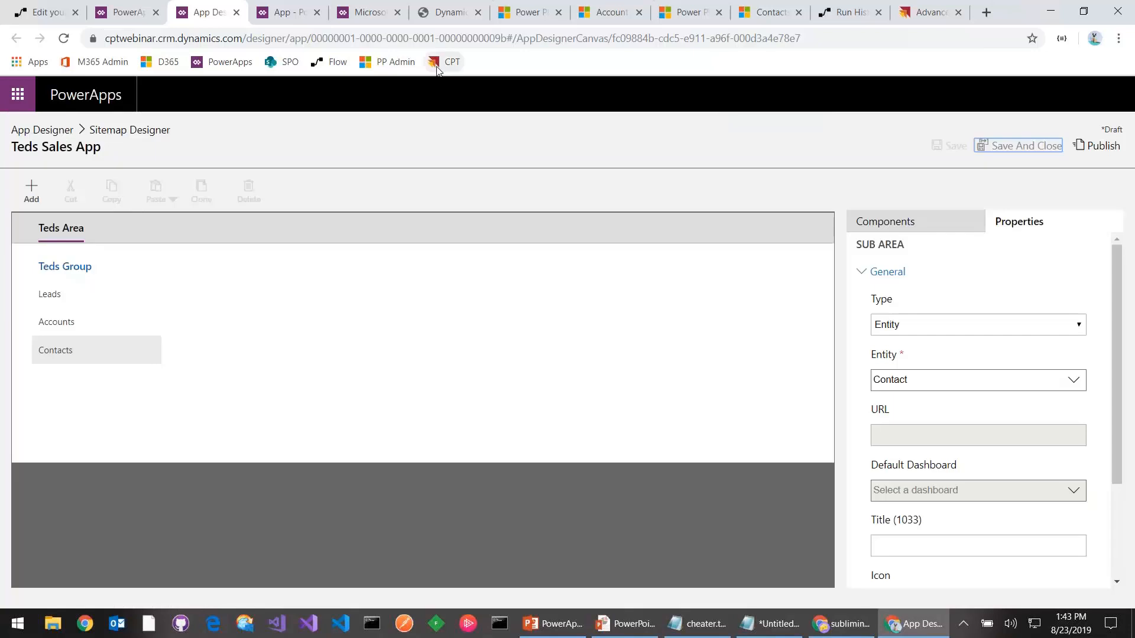
click(1086, 148)
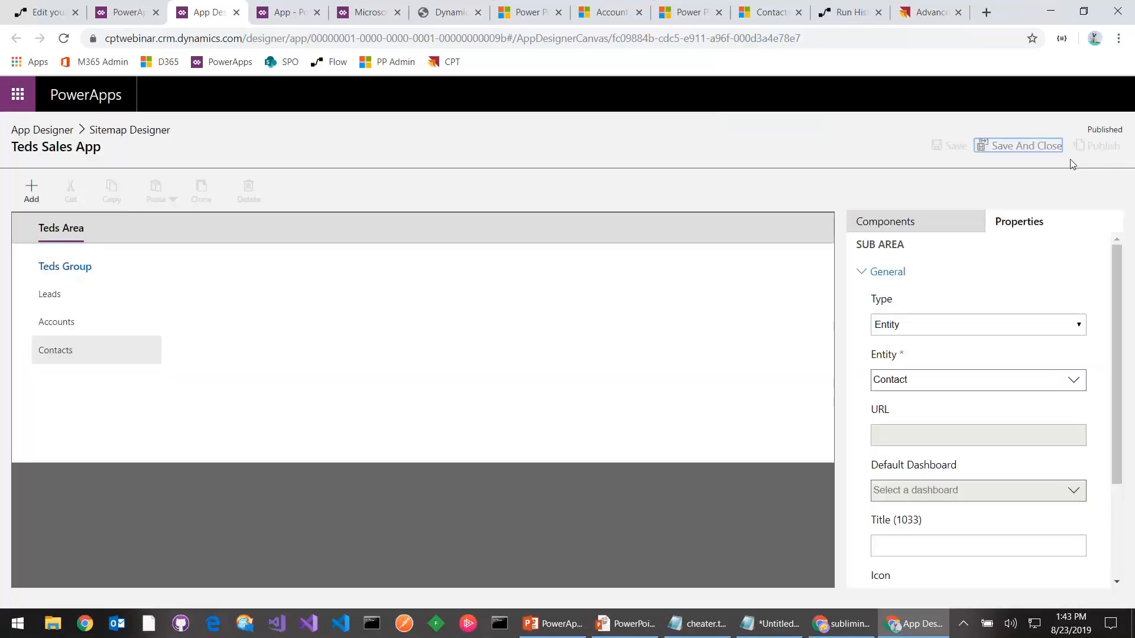
click(1024, 150)
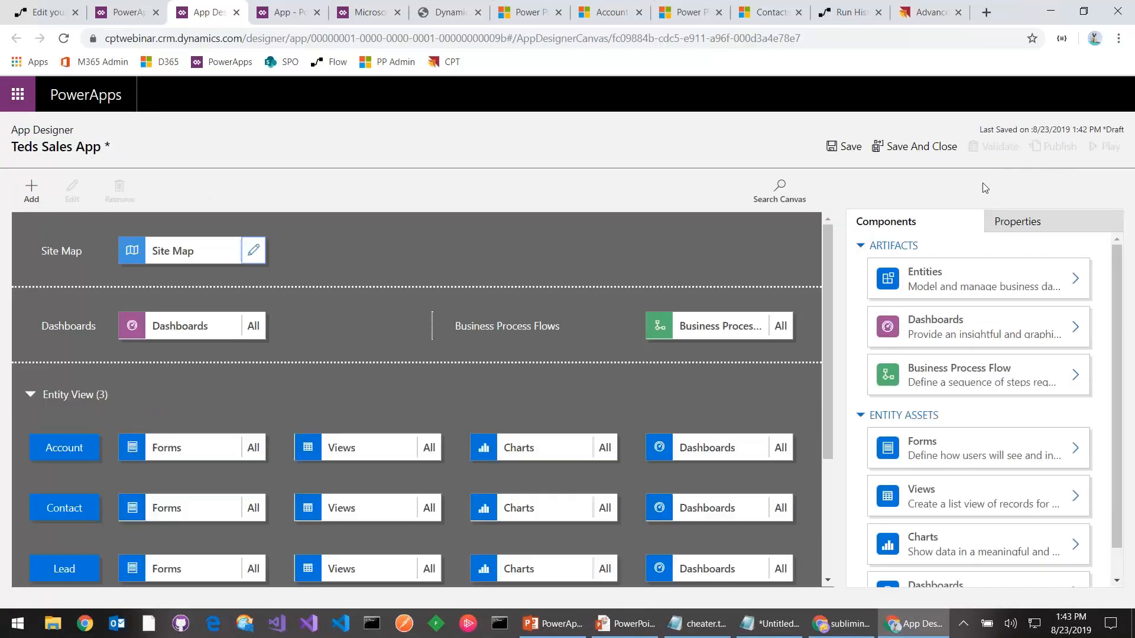
Step: Save and publish the new sales app, then launch it to view its leads
click(845, 147)
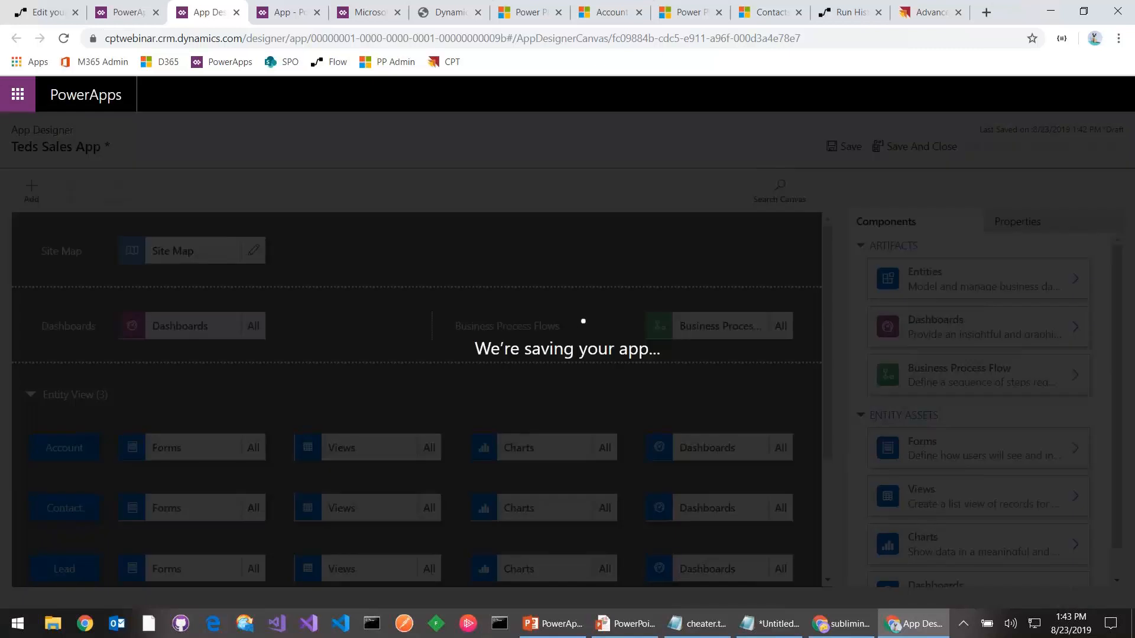
click(1057, 148)
click(1111, 147)
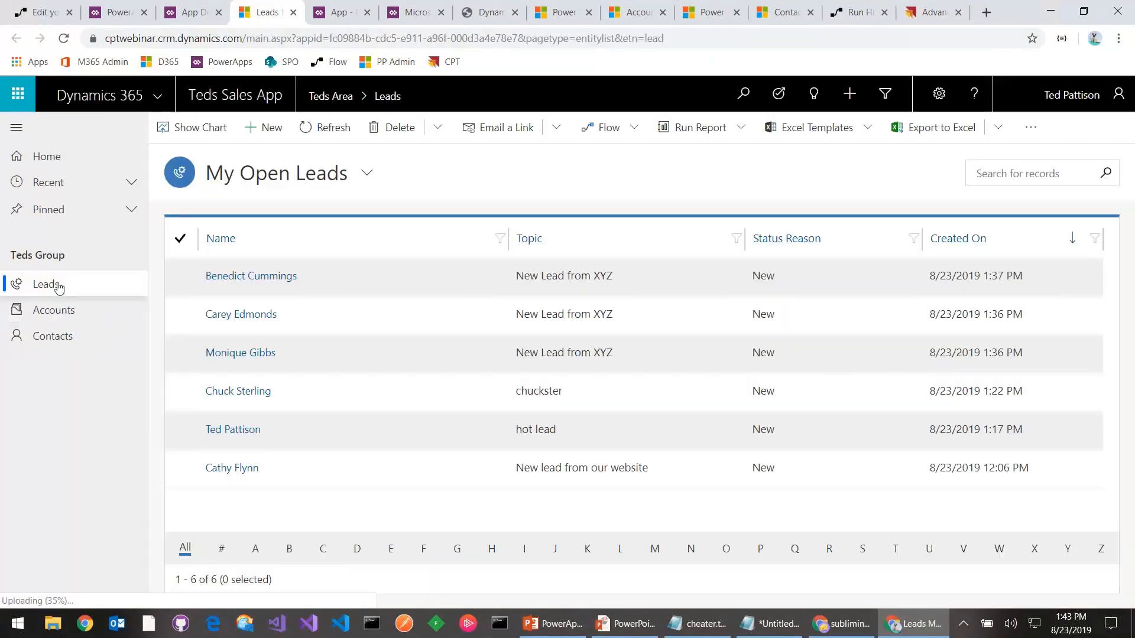
Step: Browse the Accounts, Contacts and Leads lists in the running sales app, finishing on the open leads
click(62, 318)
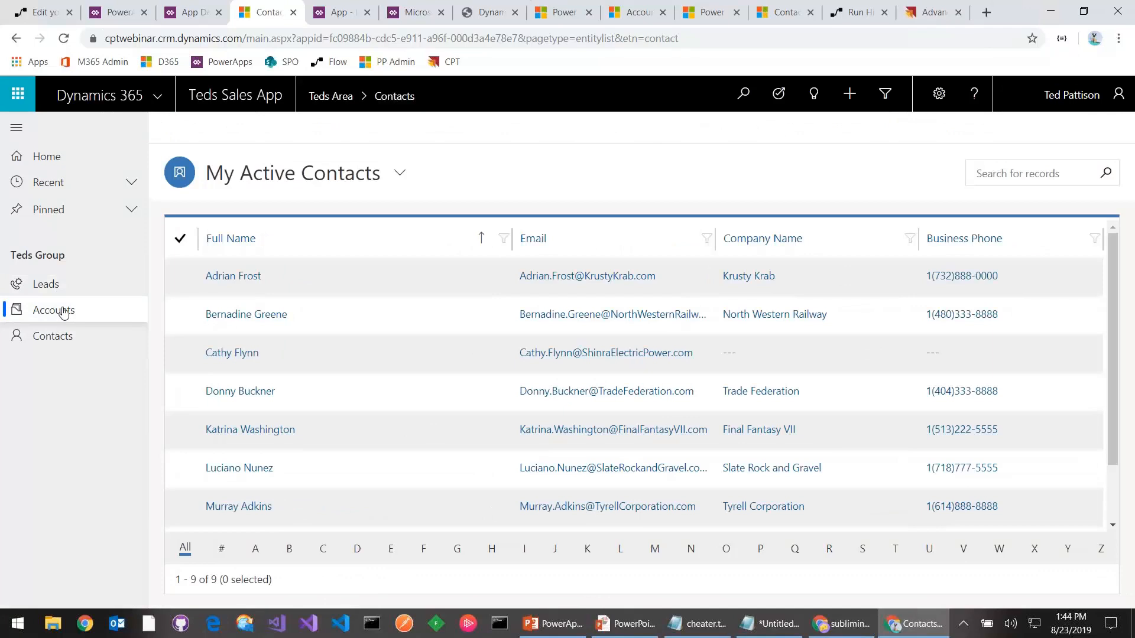
click(53, 290)
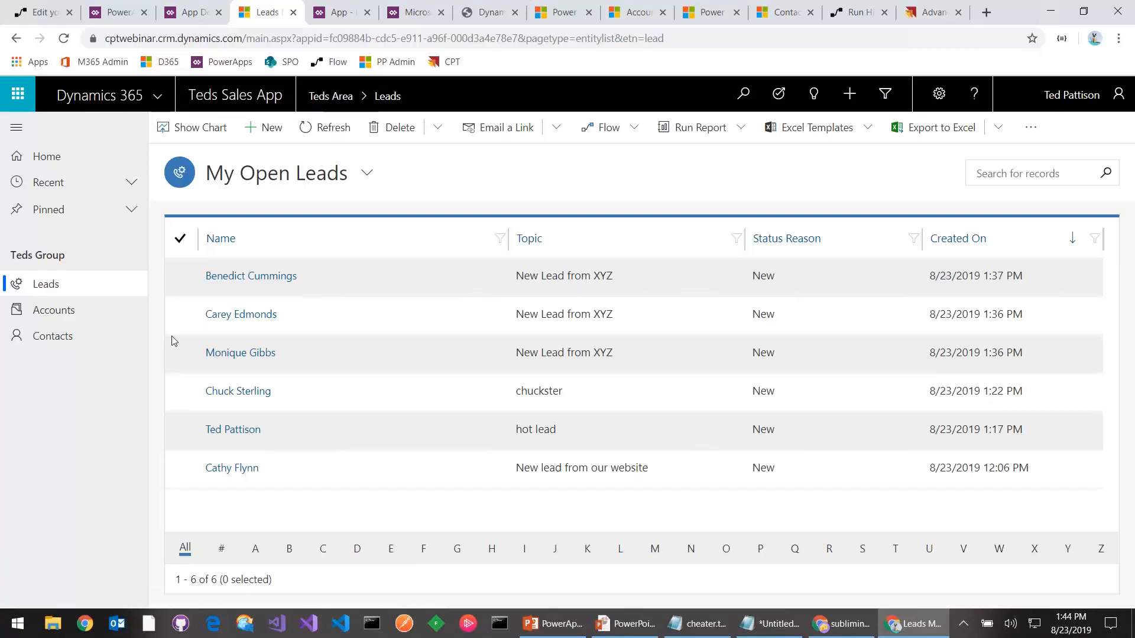
drag(16, 257, 86, 269)
click(74, 293)
click(81, 321)
click(71, 336)
click(64, 310)
click(48, 287)
Step: Review the entity components in the app designer, and view the first open lead's record in the running app before returning to the lead list
click(201, 13)
scroll(429, 434, down, 1)
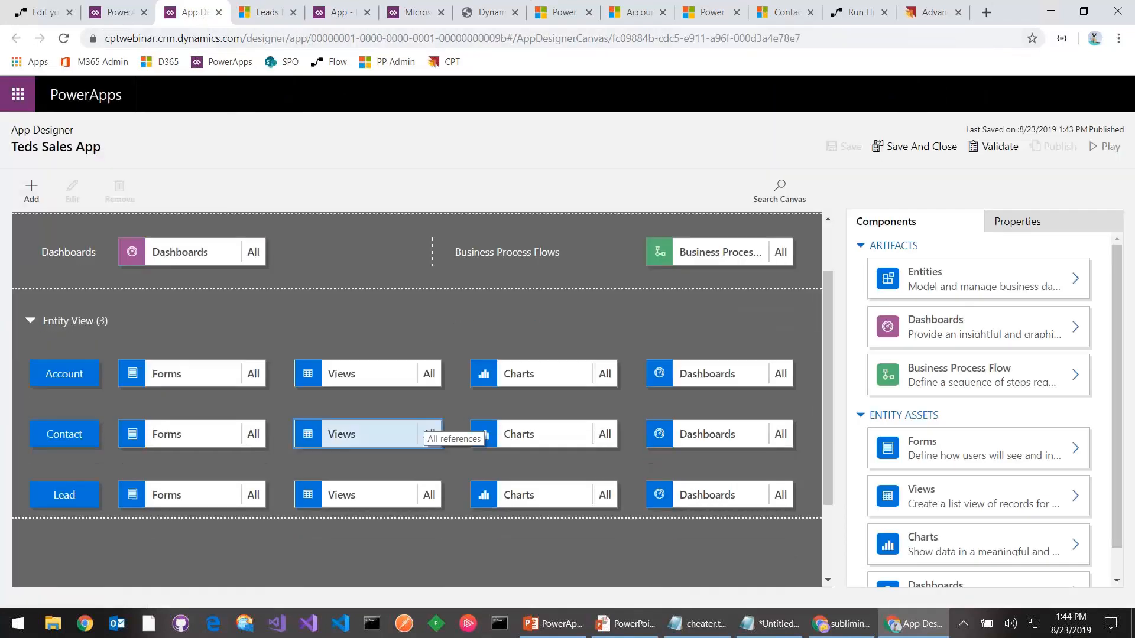
click(265, 13)
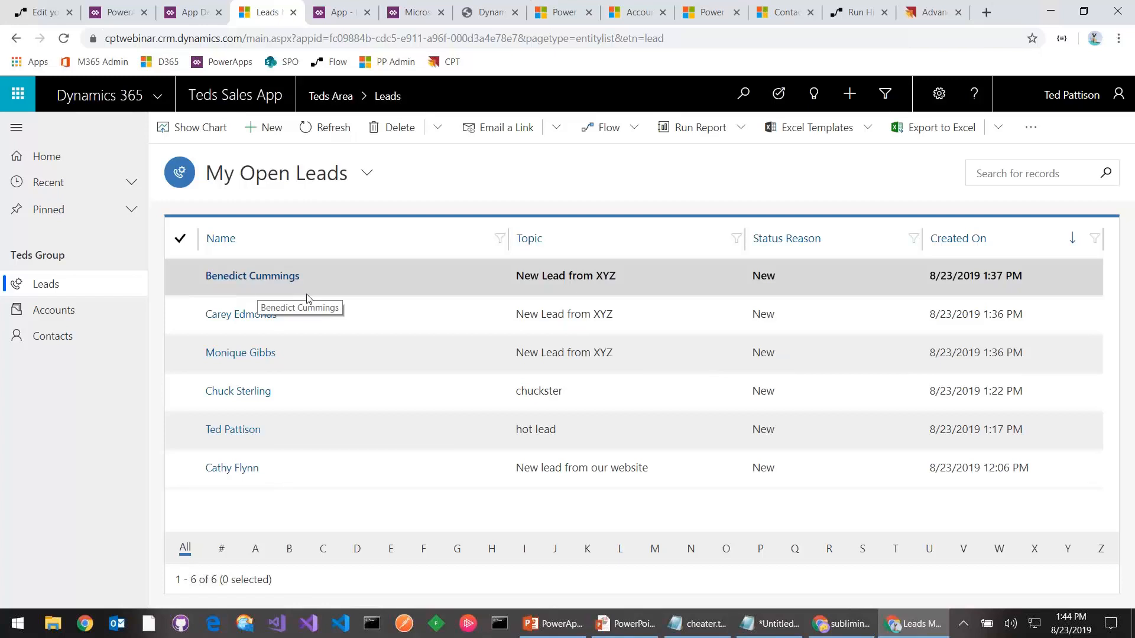
click(272, 277)
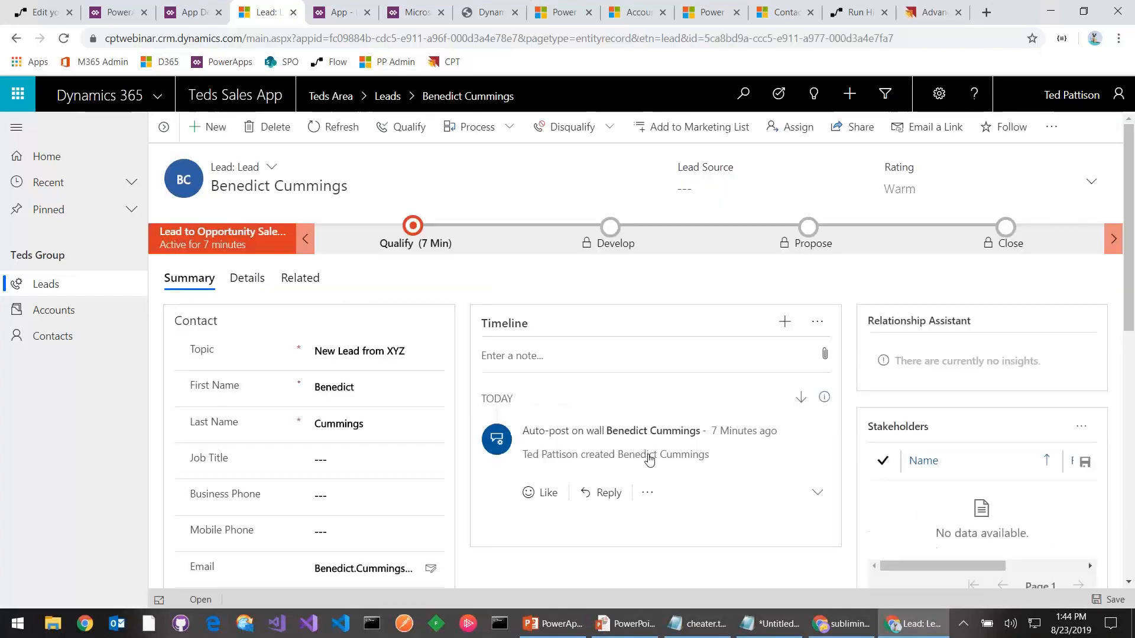
click(16, 38)
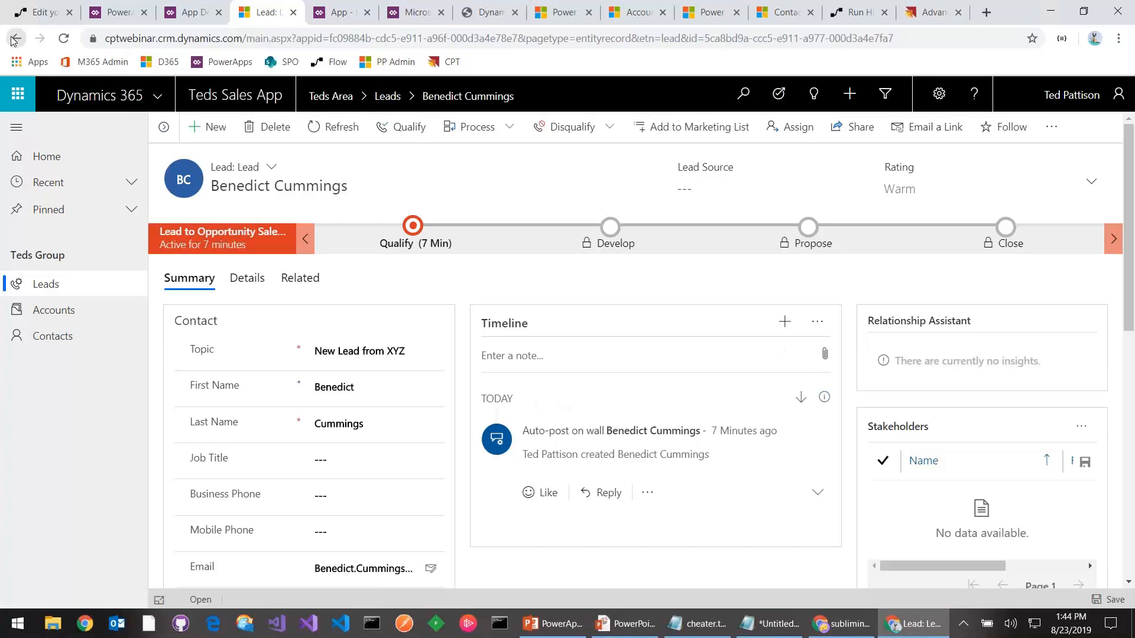
Step: In the app designer, deselect the inclusion of all Lead views and open the All Leads view for editing
click(195, 22)
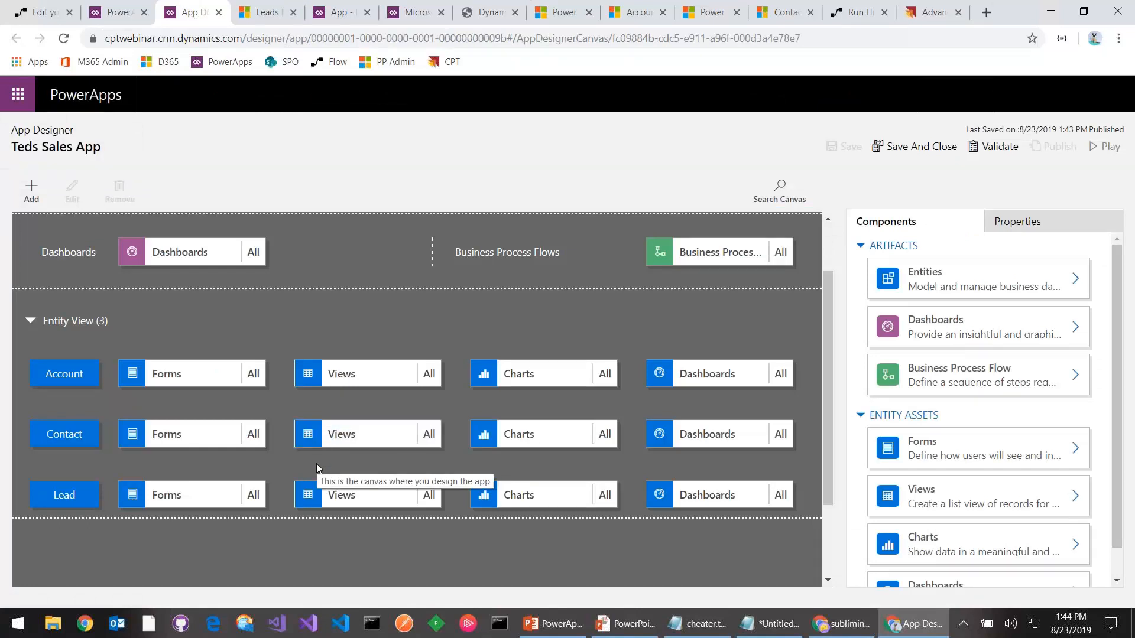
click(353, 500)
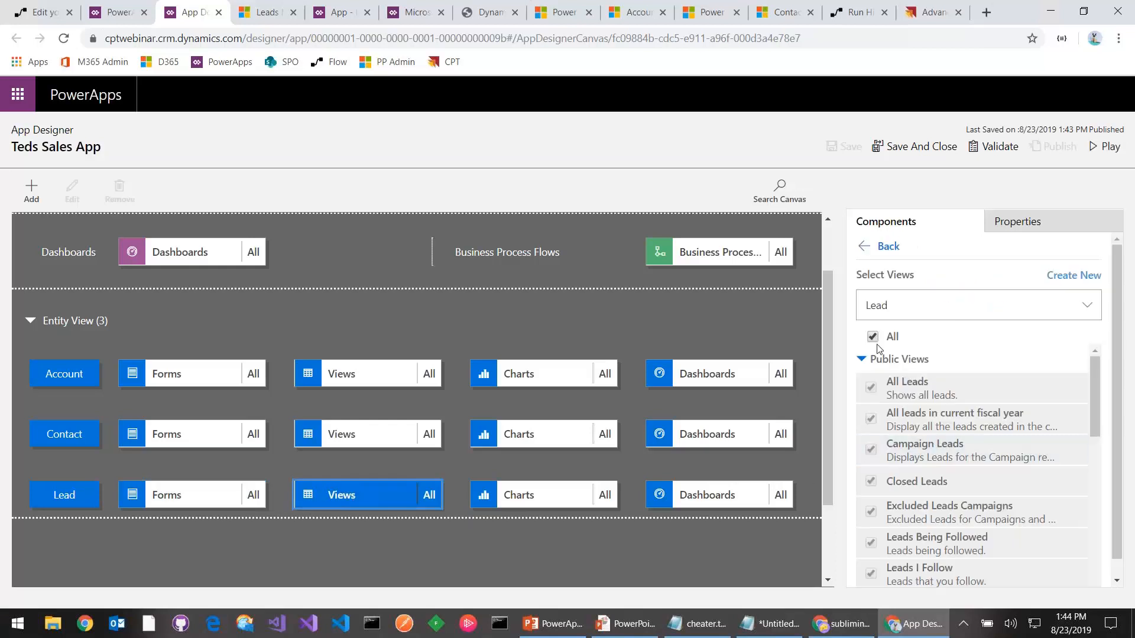
click(874, 337)
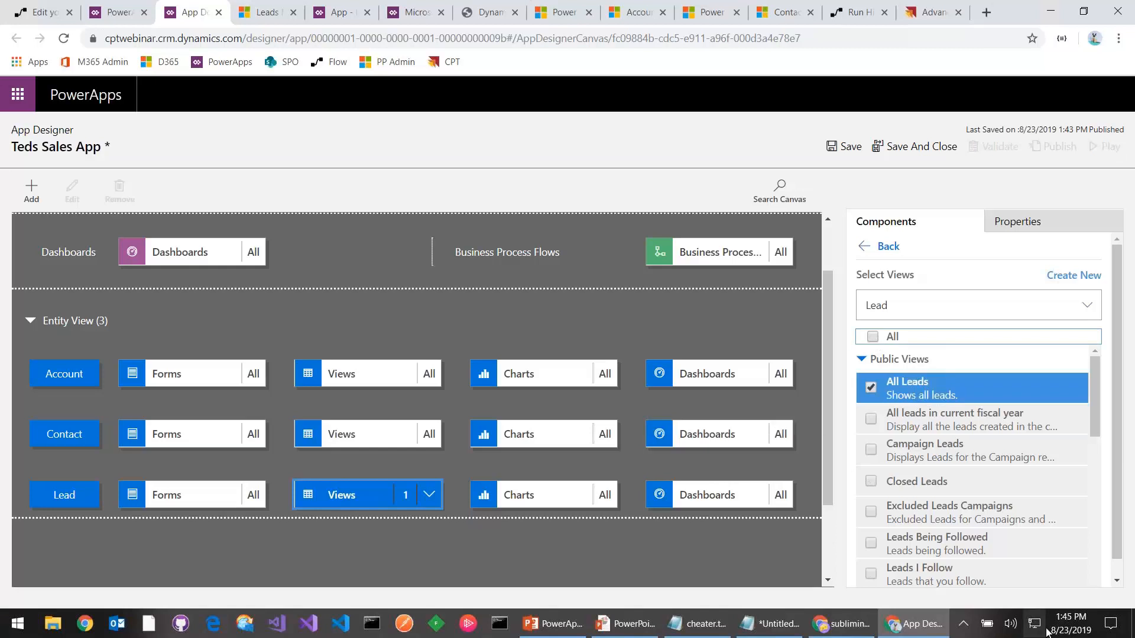
click(1074, 389)
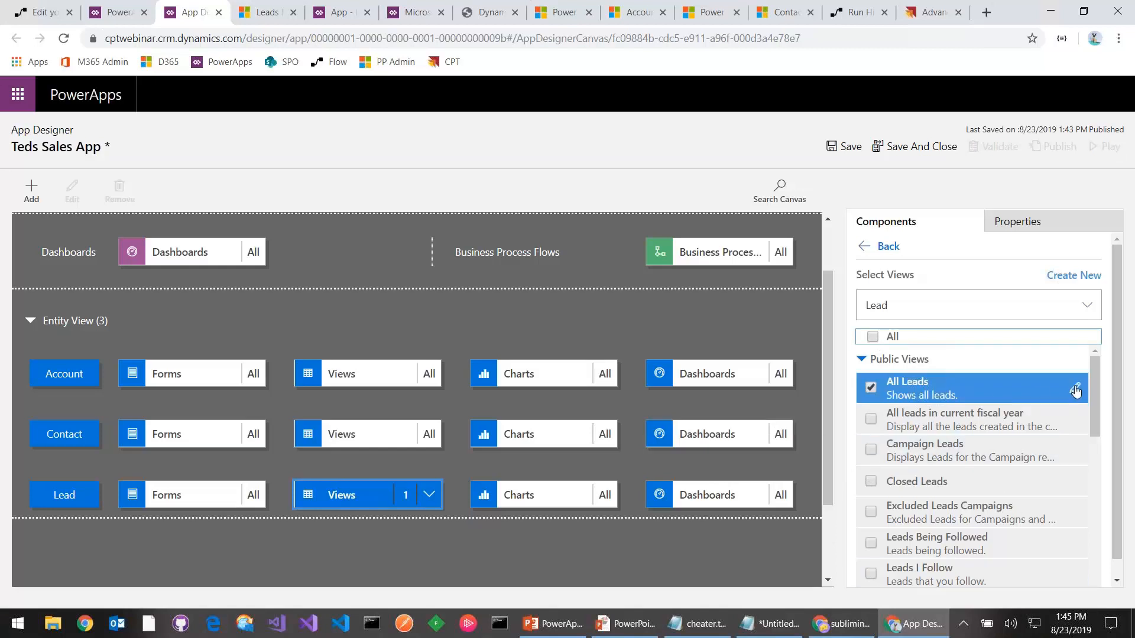
click(629, 380)
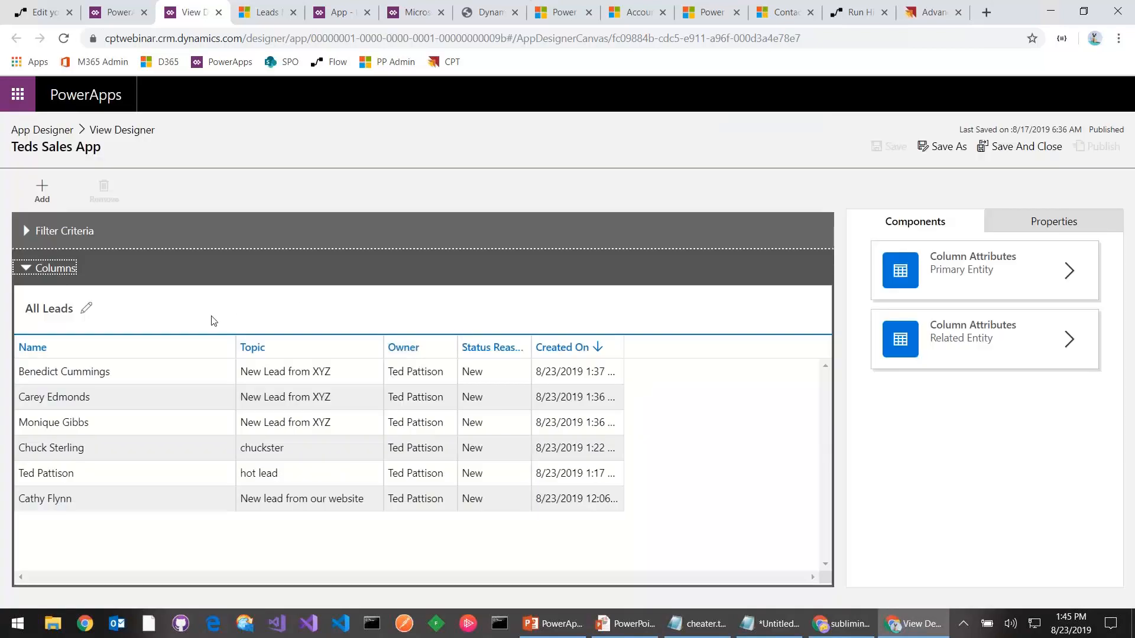
Step: Remove the Owner and Status Reason columns from the All Leads view
click(353, 363)
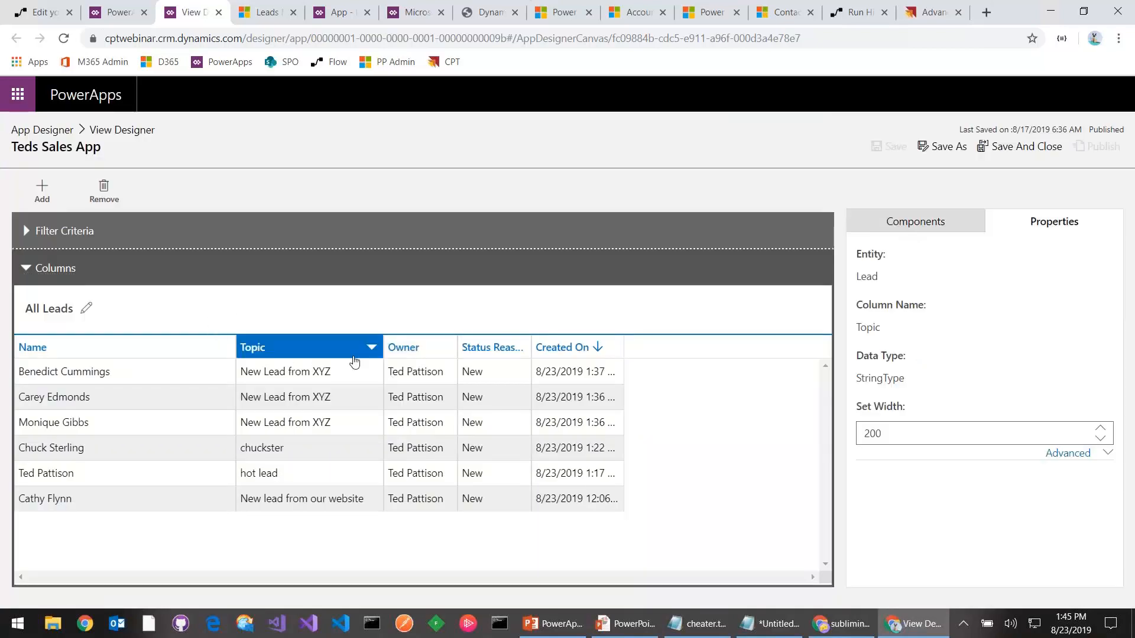
click(446, 354)
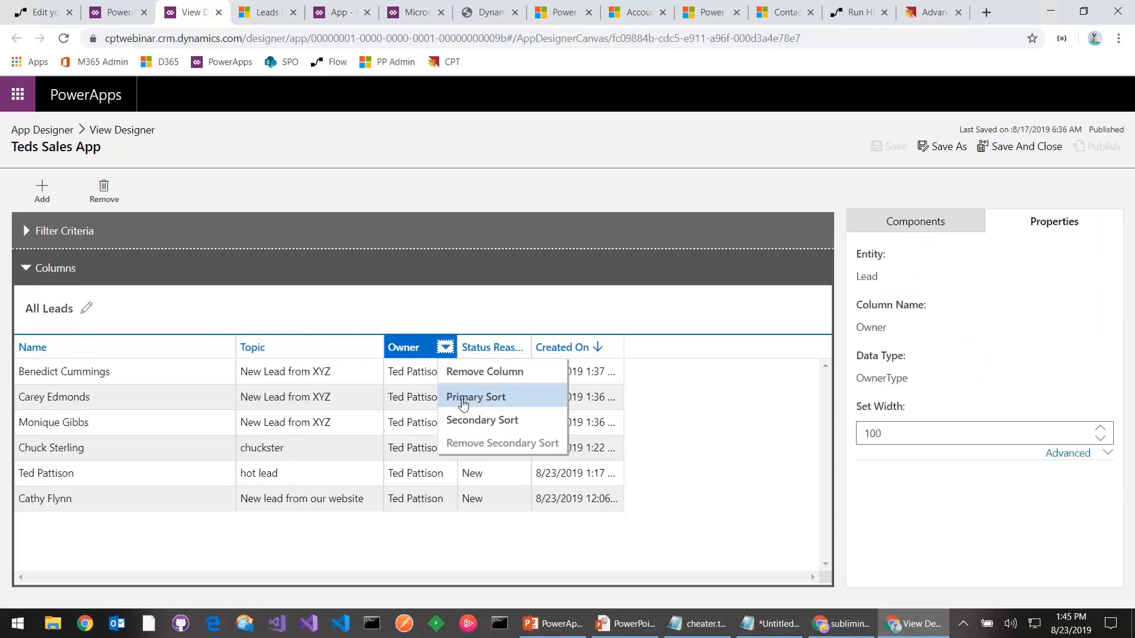
click(467, 372)
click(563, 384)
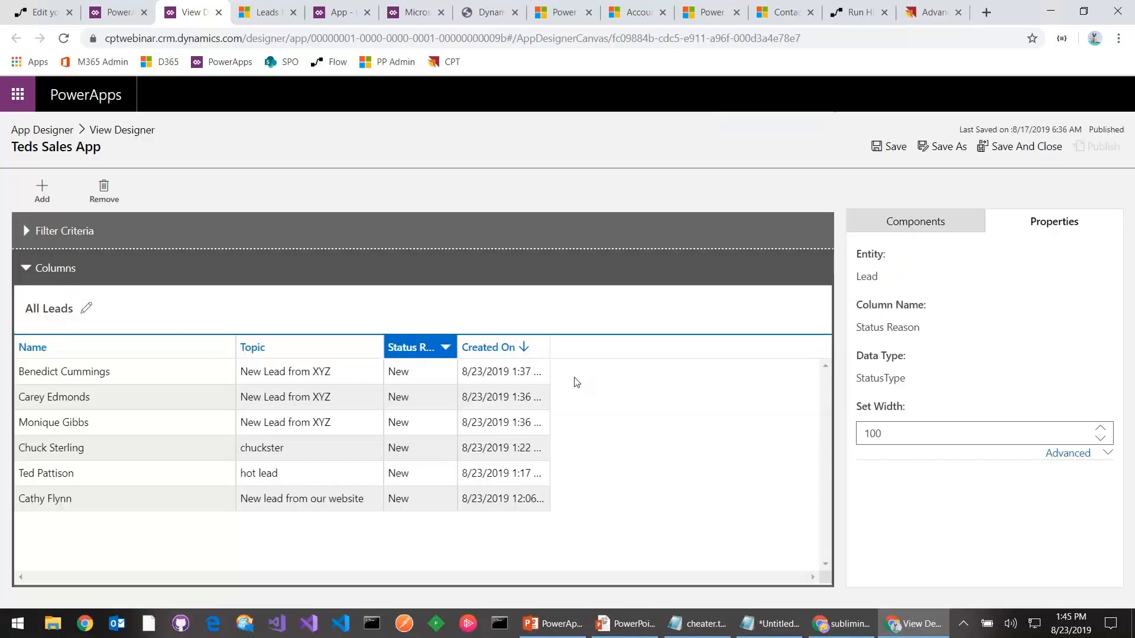
click(445, 348)
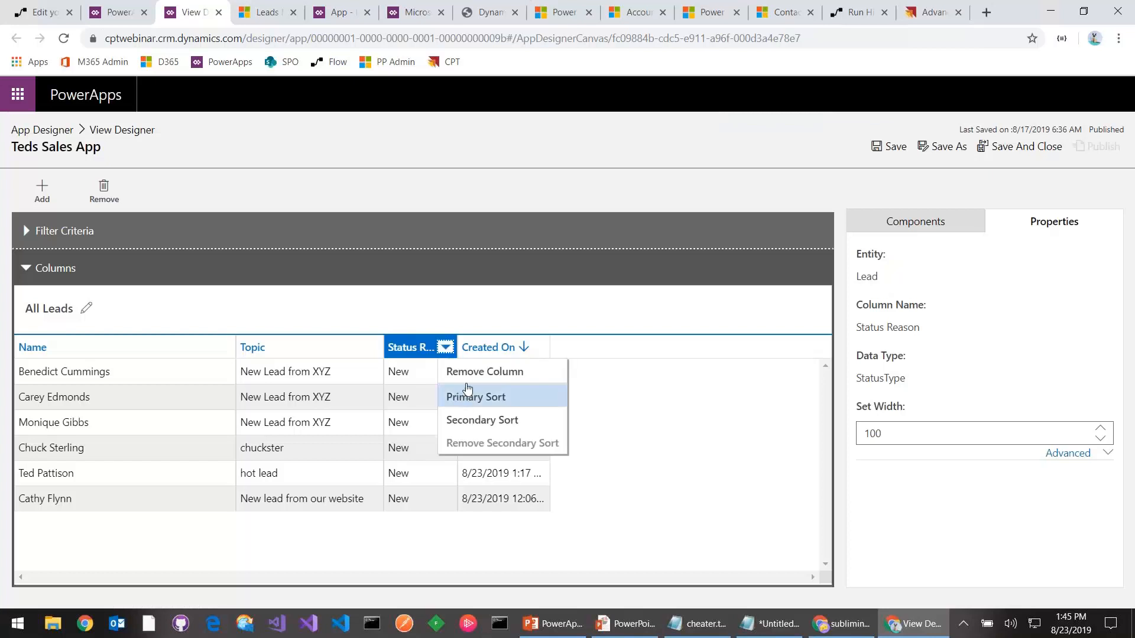
click(467, 377)
click(584, 373)
Step: Add the Lead entity's Email attribute as a column in the All Leads view
click(921, 230)
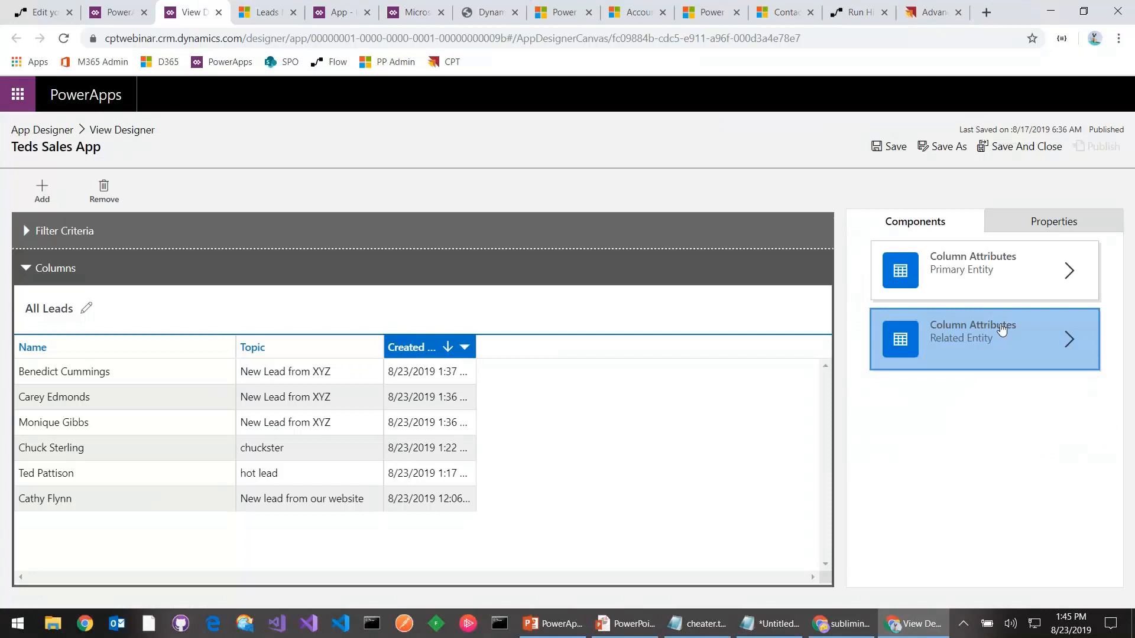
click(1032, 290)
scroll(946, 461, down, 6)
scroll(926, 525, down, 10)
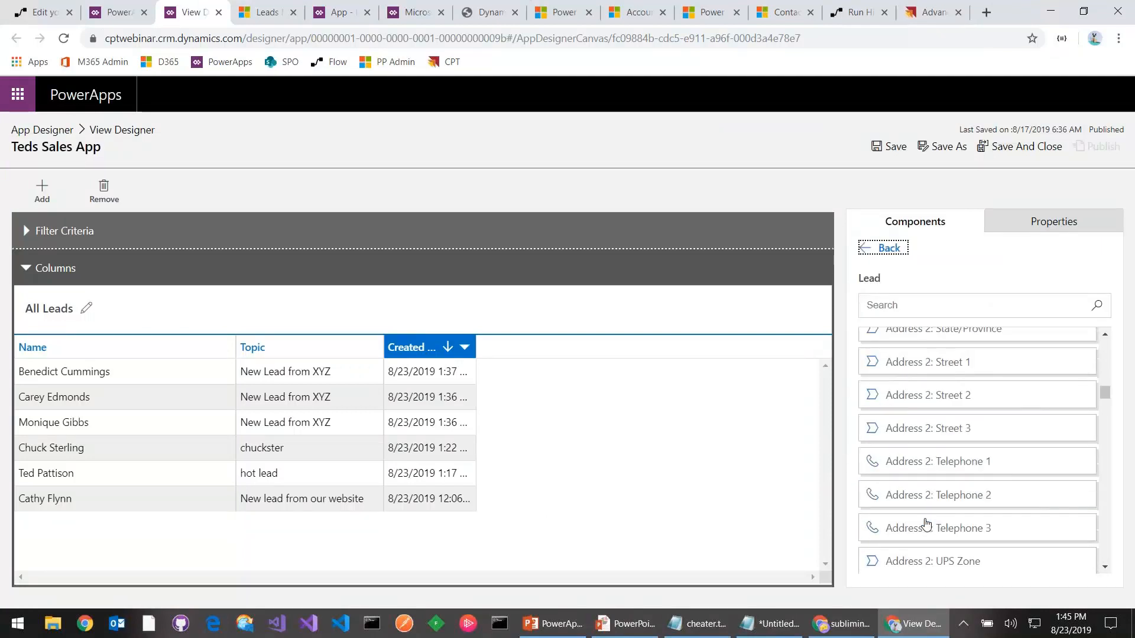
scroll(920, 514, up, 2)
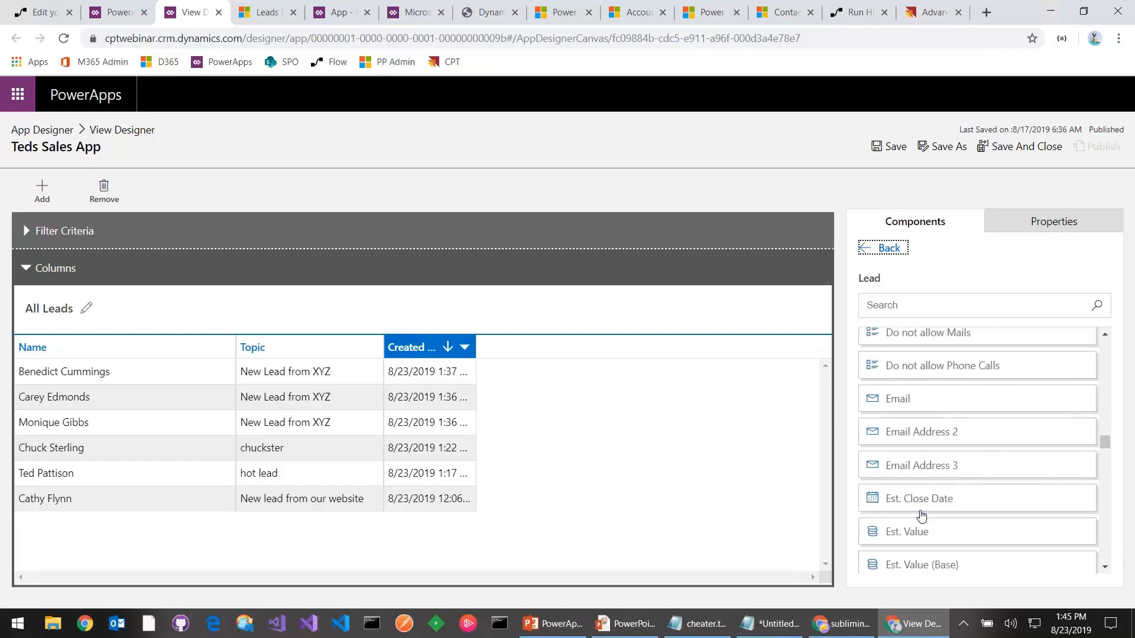
click(875, 398)
double_click(876, 399)
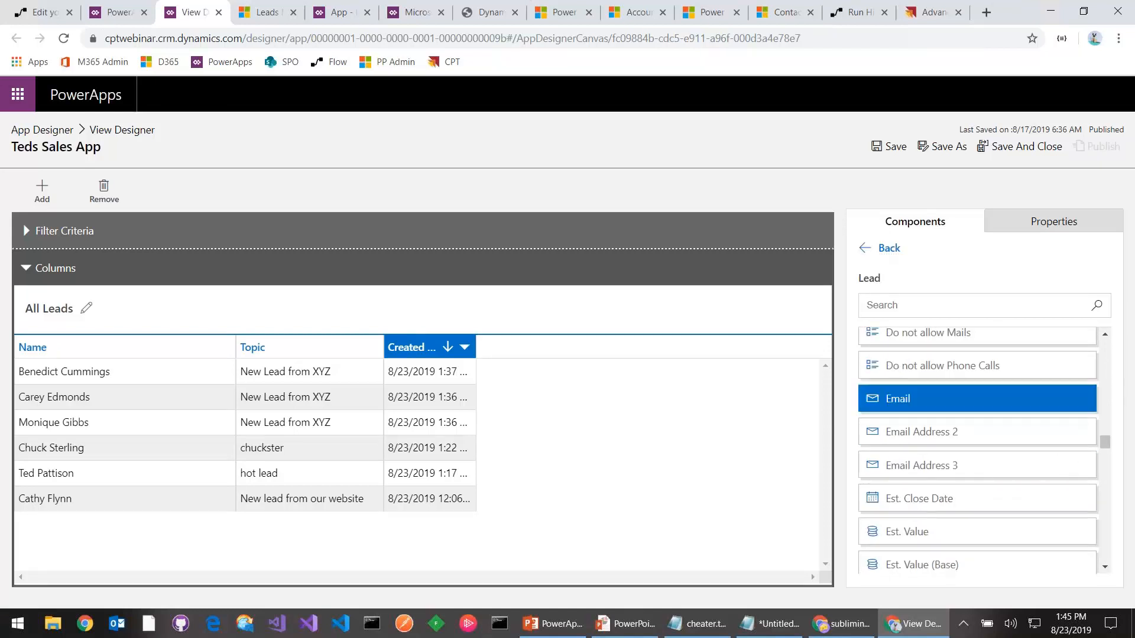
Step: Remove the Created On column from the All Leads view
click(464, 352)
click(464, 348)
click(511, 378)
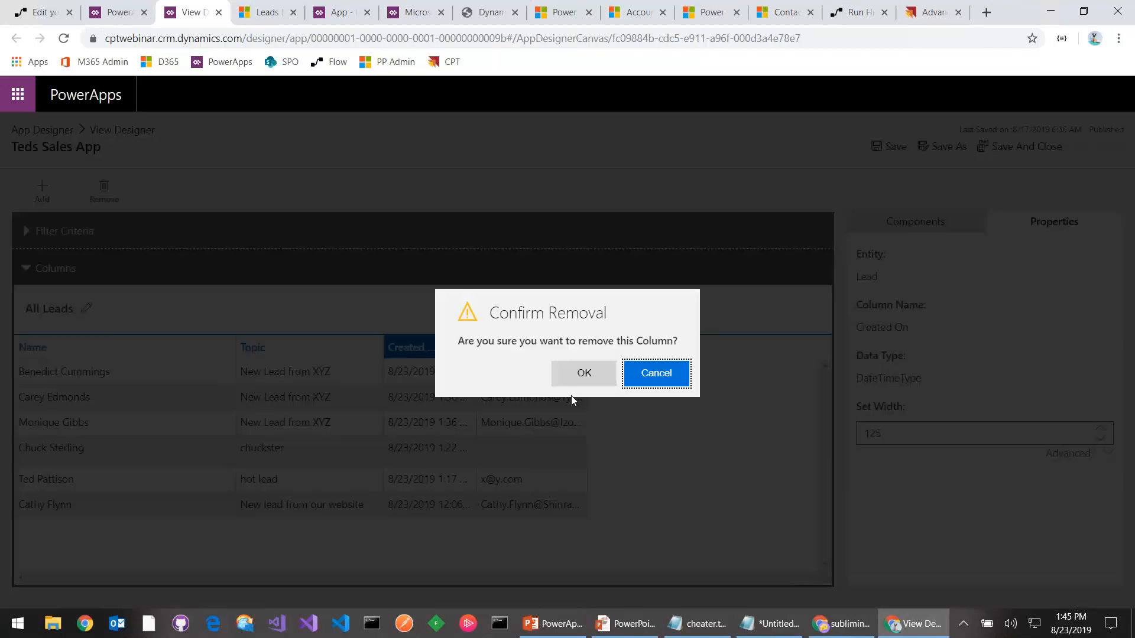
click(584, 373)
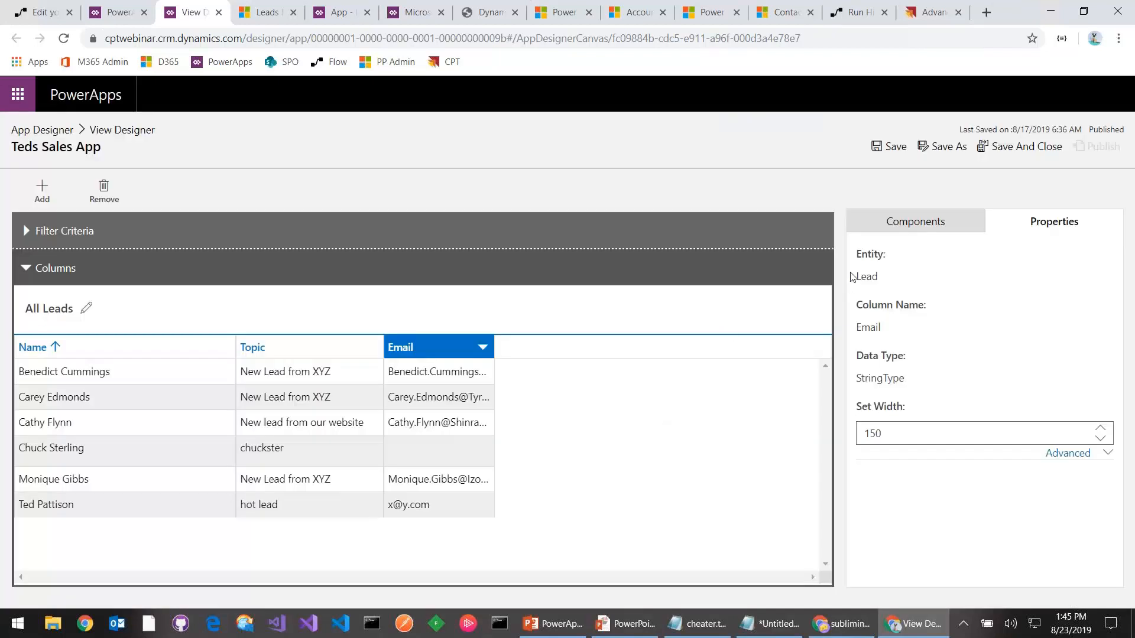
Step: Save and publish the edited All Leads view, closing the view designer to return to the app designer
click(885, 152)
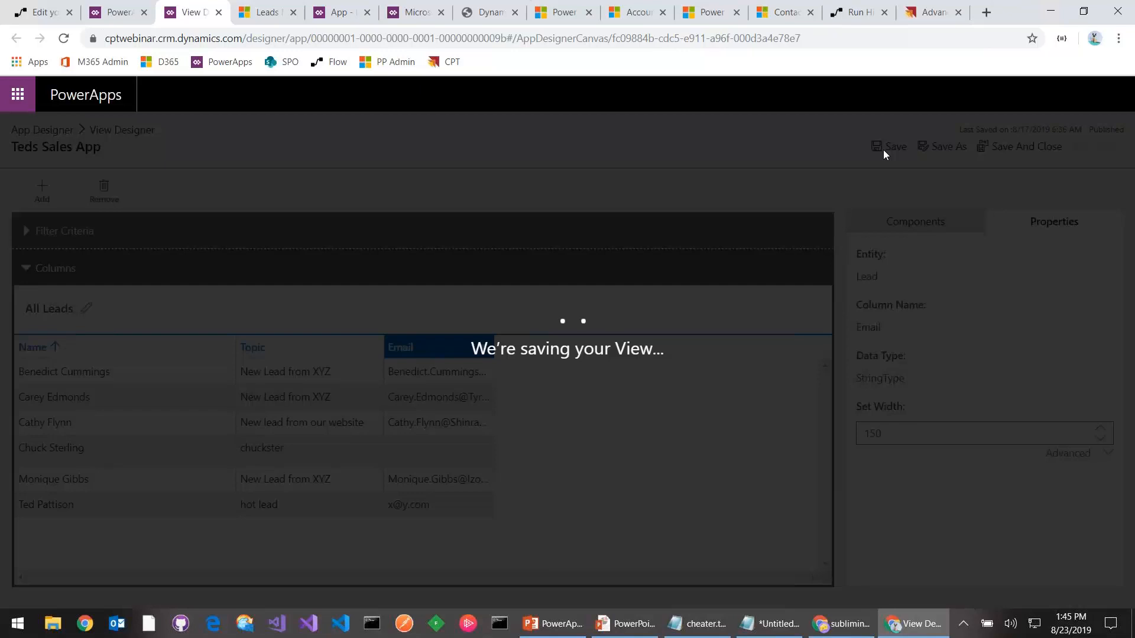
click(1093, 156)
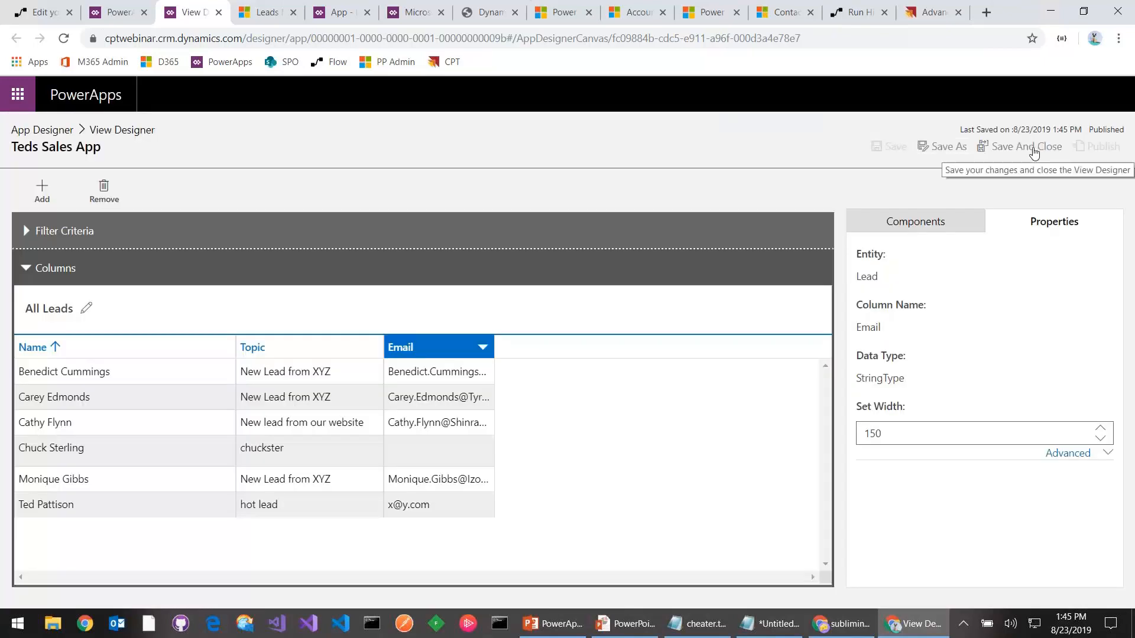
click(1033, 153)
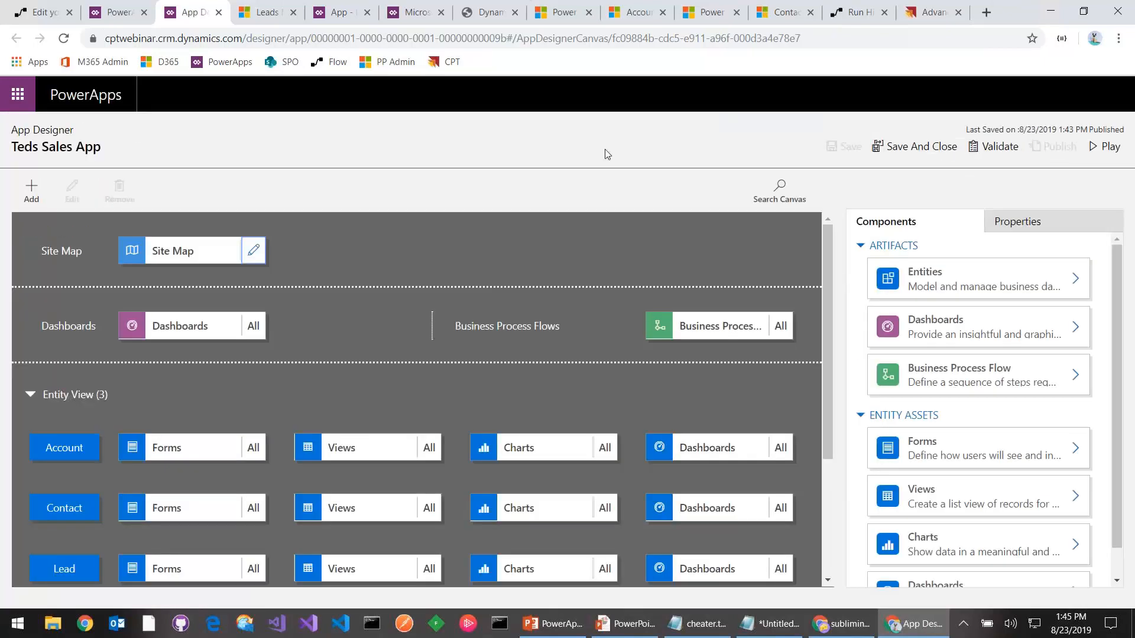
Step: Go to the running sales app and switch the lead list to the All Leads view to check its columns
click(1106, 147)
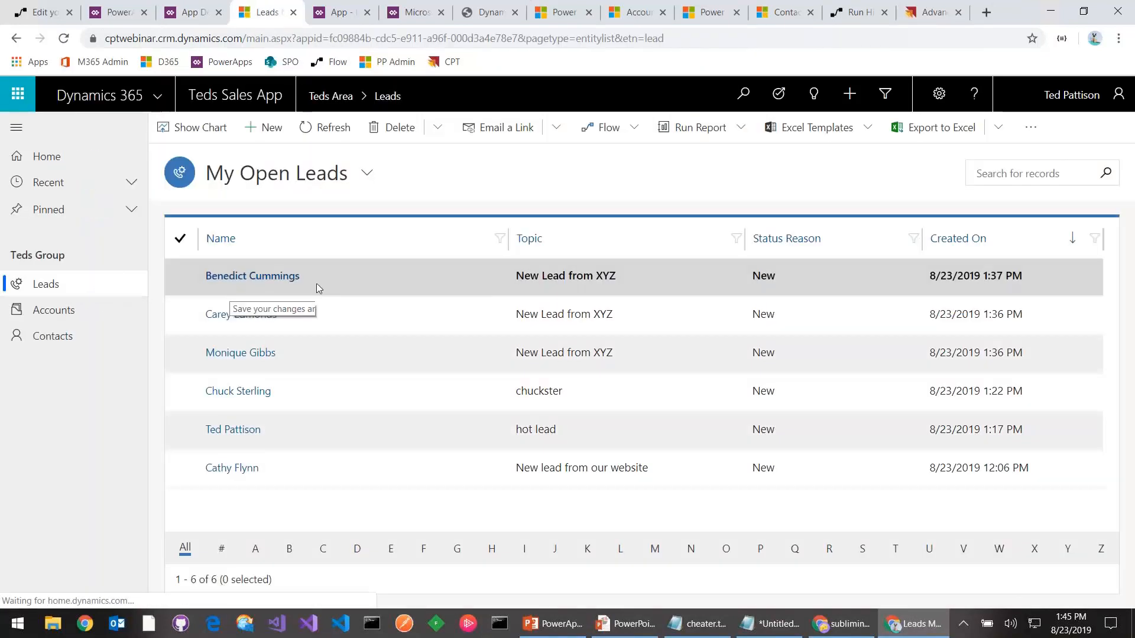
click(293, 192)
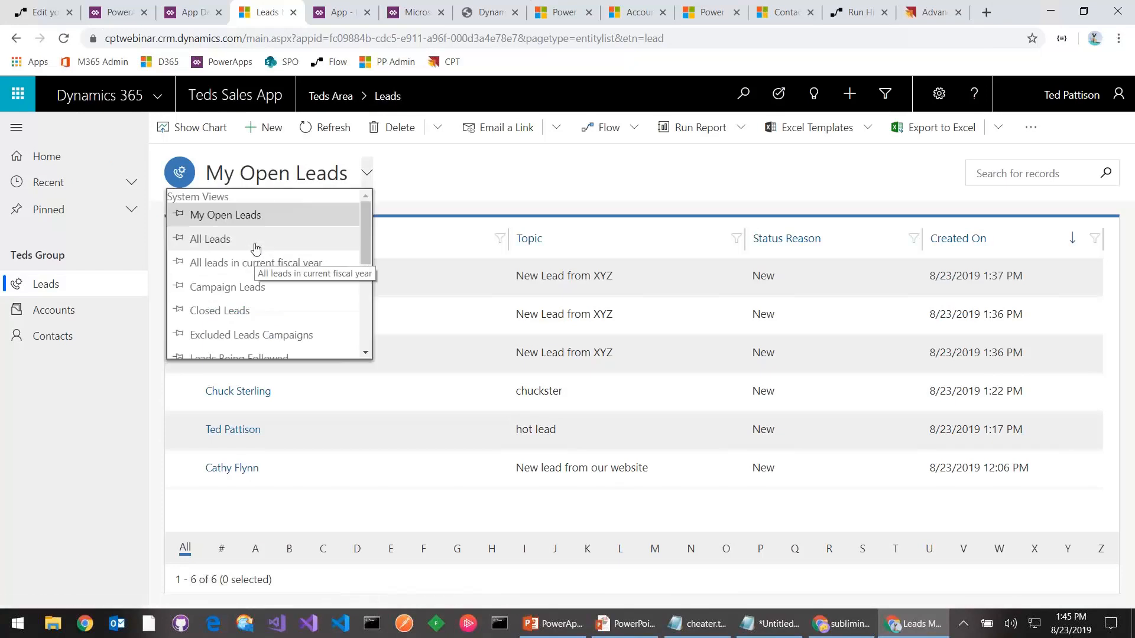
click(295, 241)
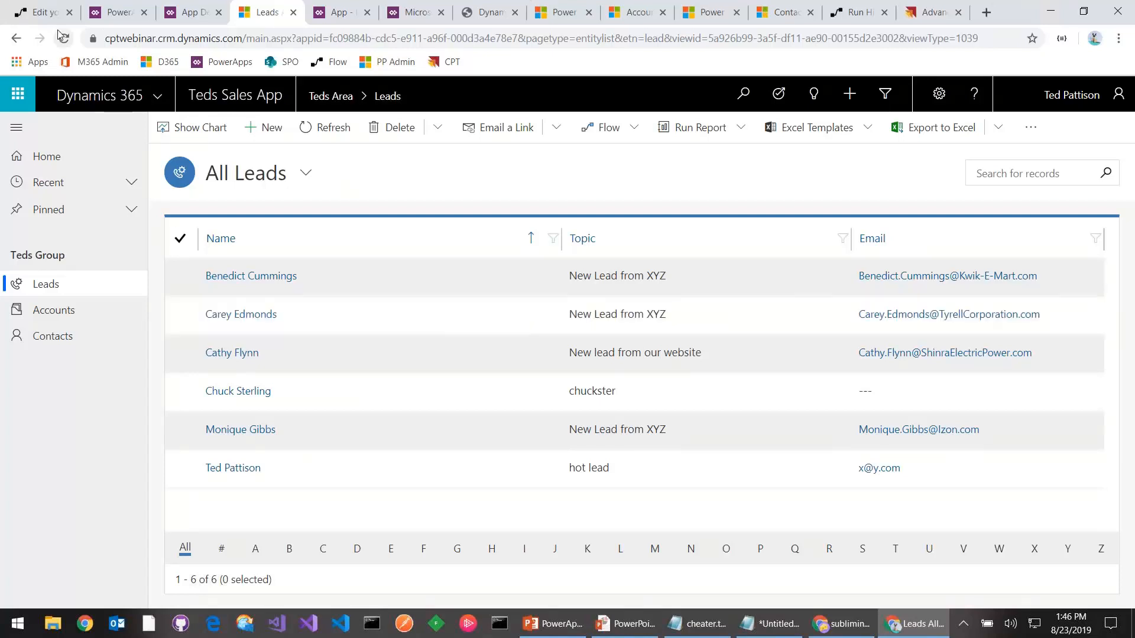
Step: Return to the PowerApps list of apps and launch the Sales Hub app
click(201, 13)
click(120, 12)
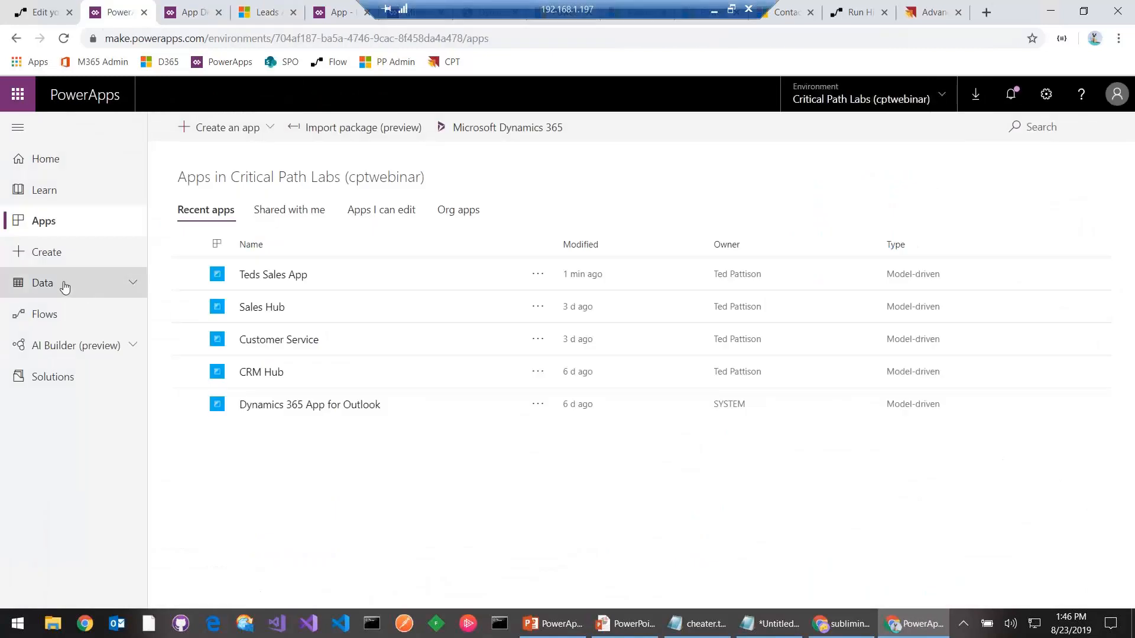
click(313, 308)
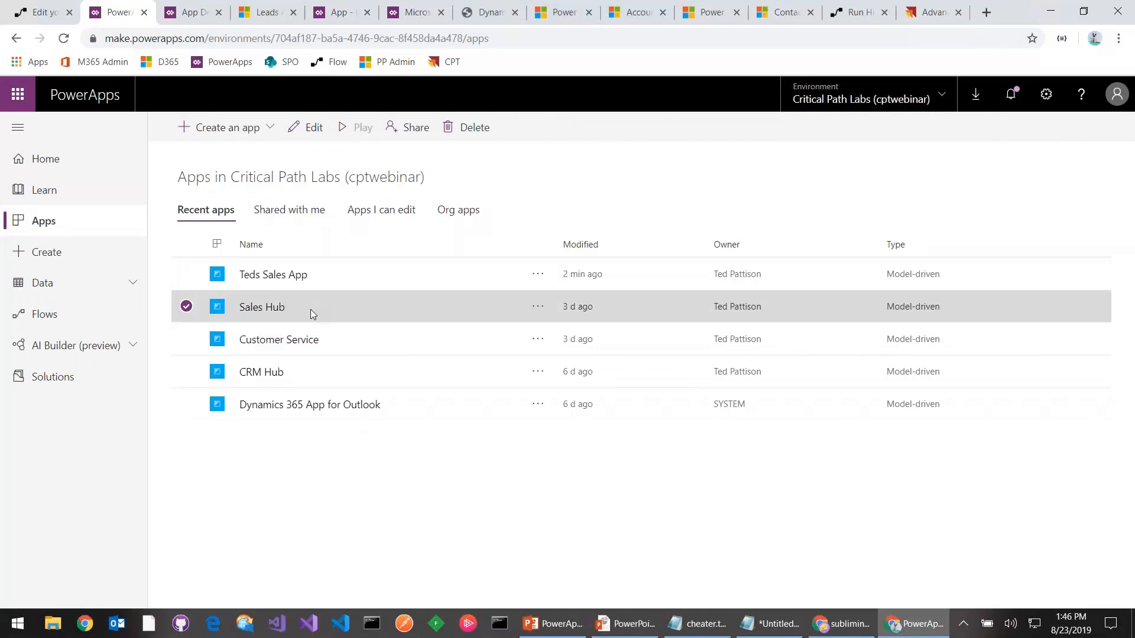
click(267, 315)
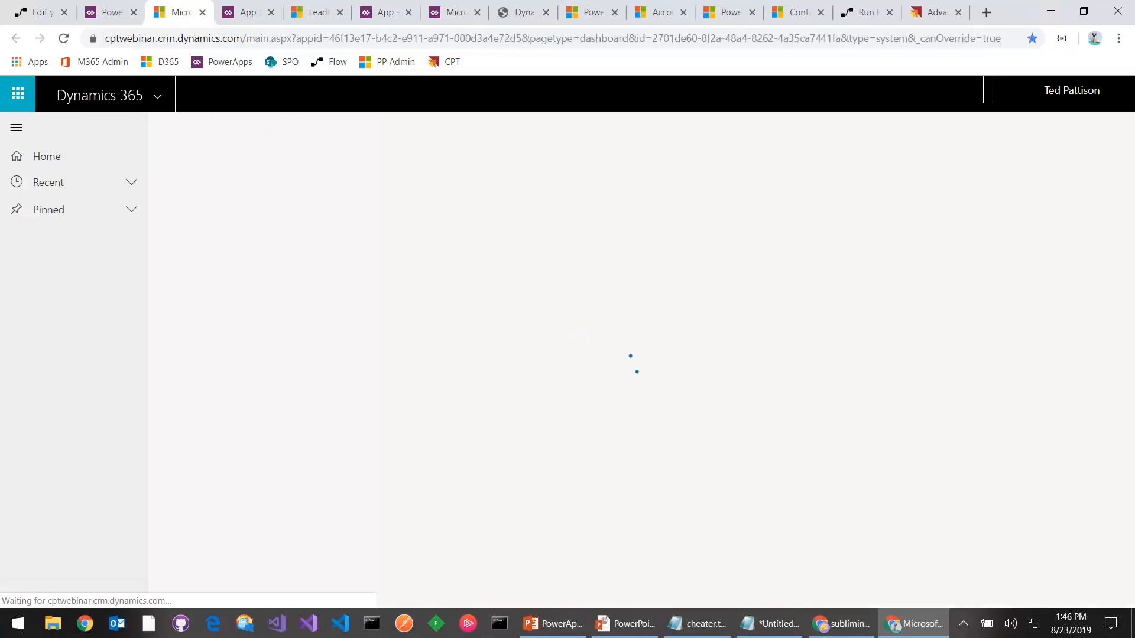
Step: Examine the Sales Hub site navigation and its available areas, switching to the App Settings area
scroll(89, 384, down, 3)
scroll(91, 414, up, 3)
scroll(89, 408, down, 3)
scroll(87, 404, up, 3)
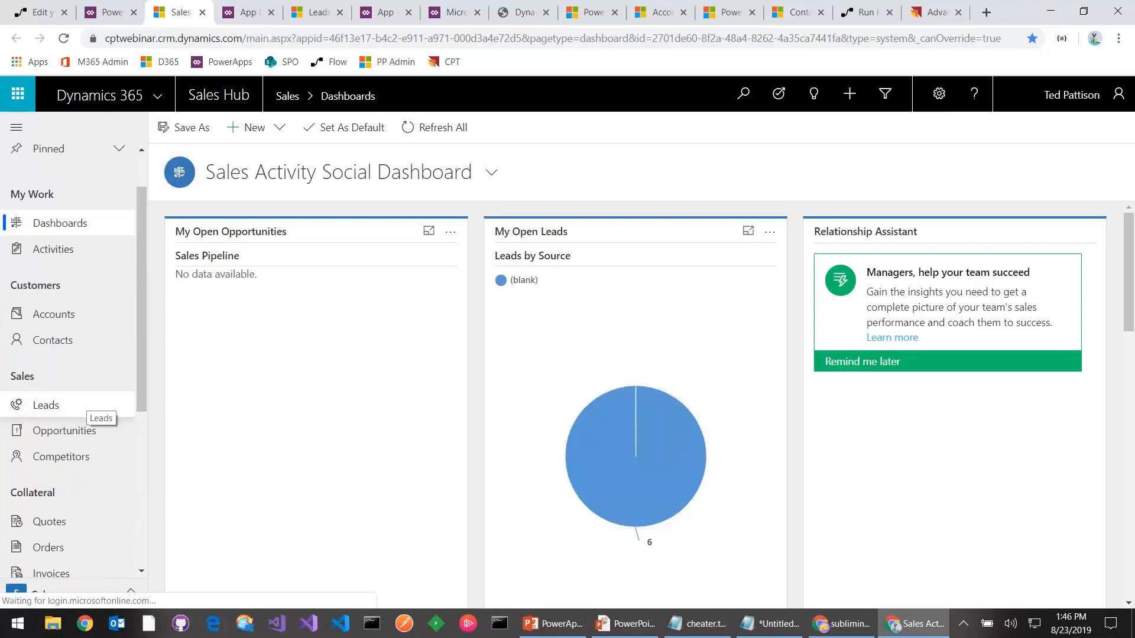
scroll(92, 408, down, 3)
scroll(93, 414, up, 4)
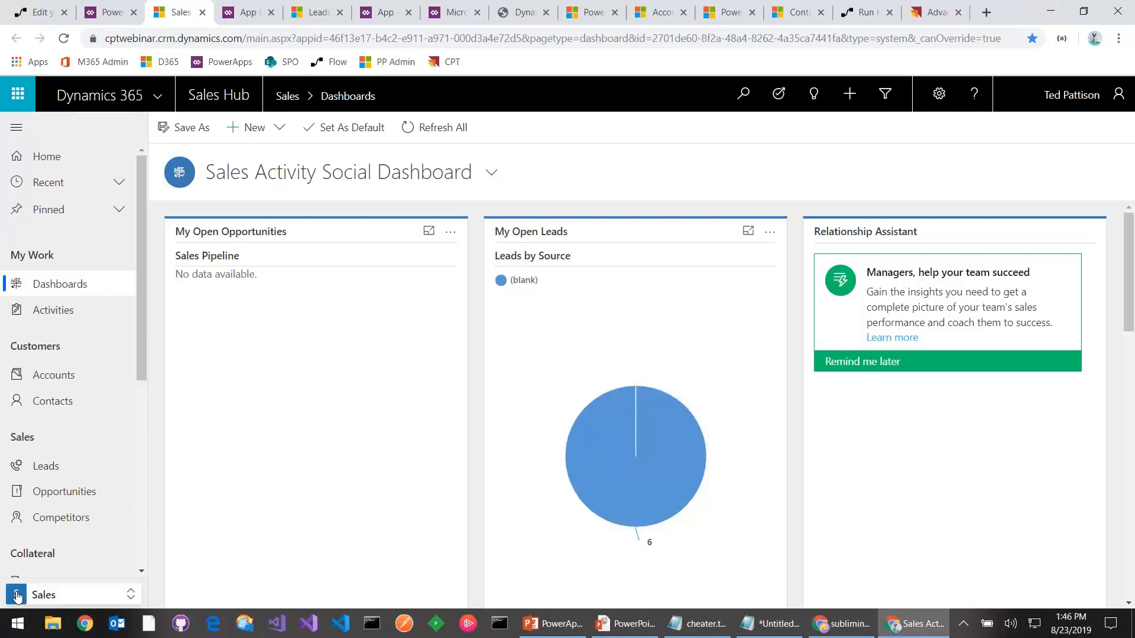
click(131, 597)
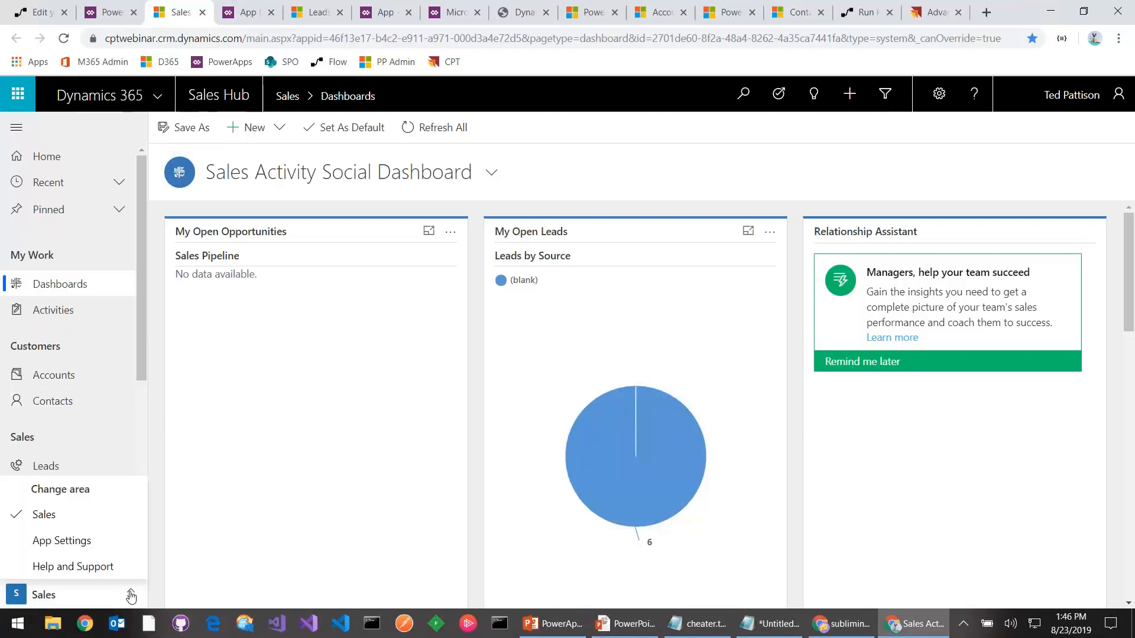
click(80, 540)
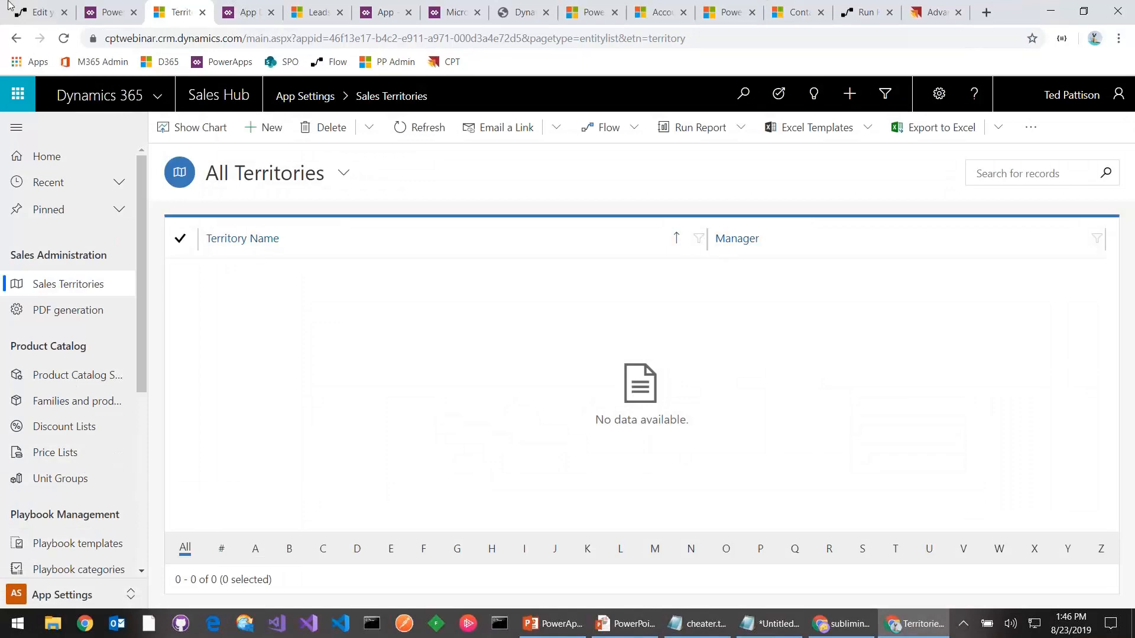
Step: Open the Sales Hub app for editing in the app designer from the PowerApps app list
click(101, 21)
click(369, 305)
click(298, 127)
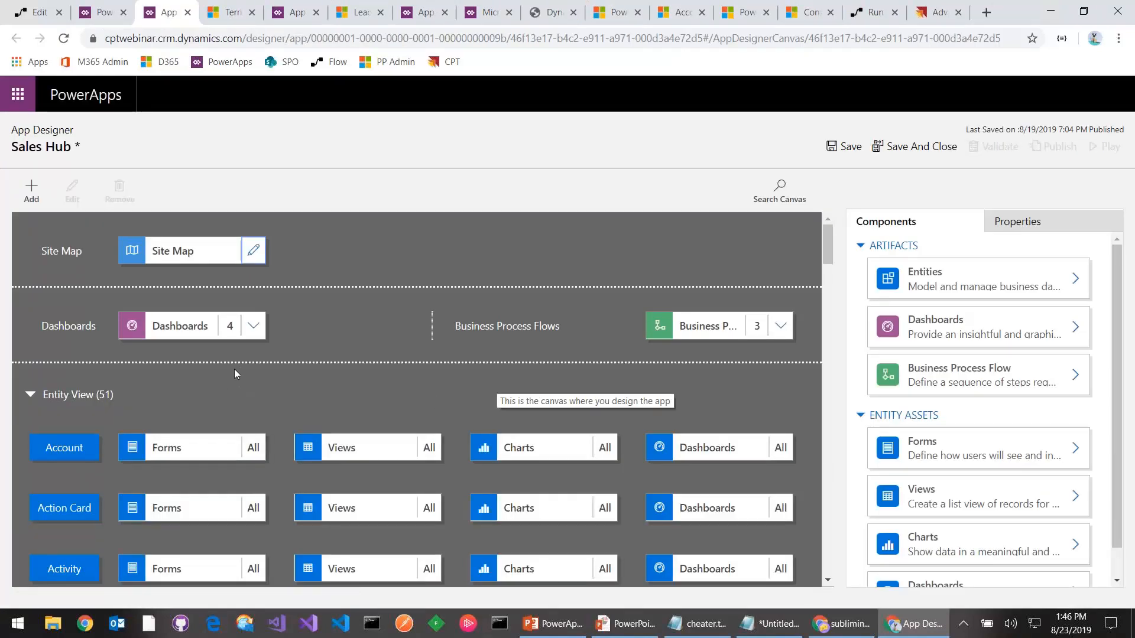
Step: Examine the Account entity's forms in the Sales Hub designer, opening its main Account form in the editor and closing it again
scroll(250, 414, down, 1)
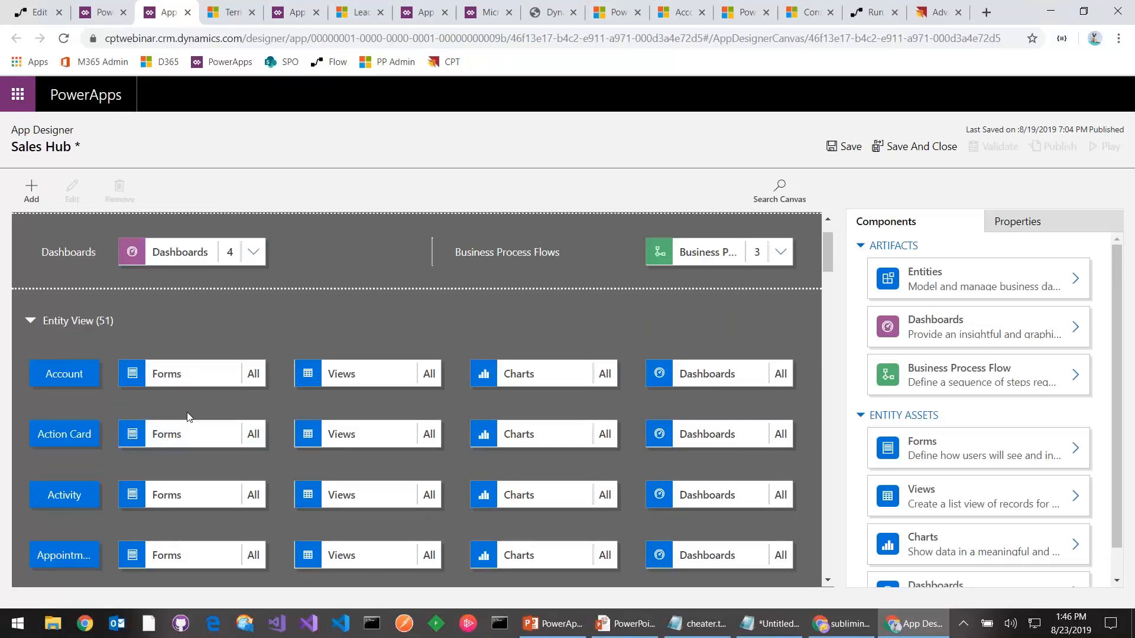
click(203, 378)
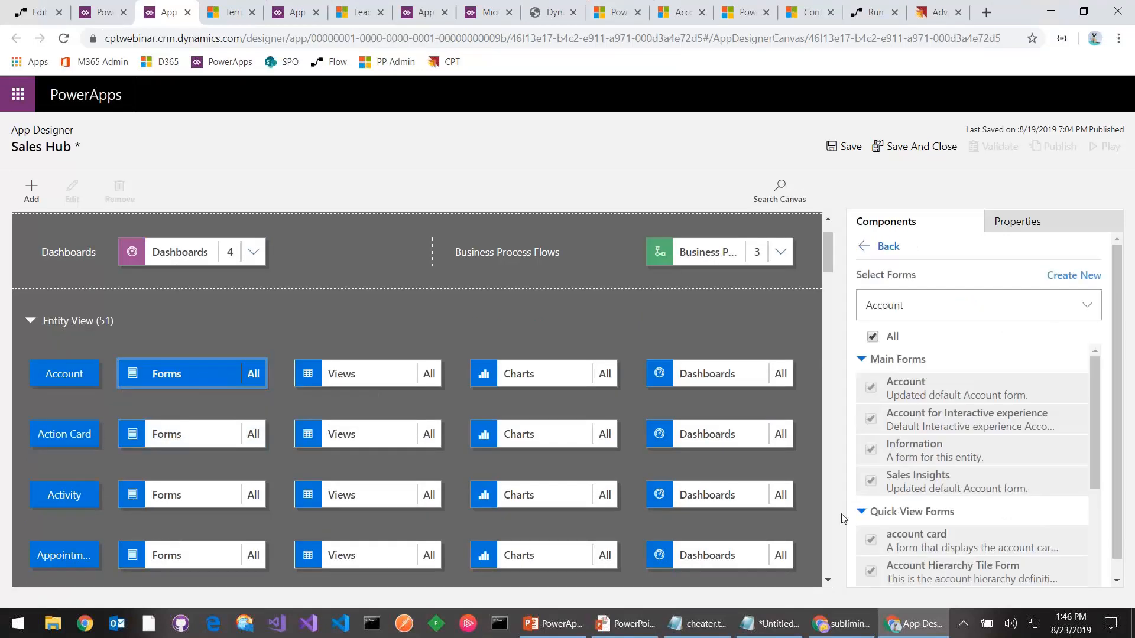
click(1075, 391)
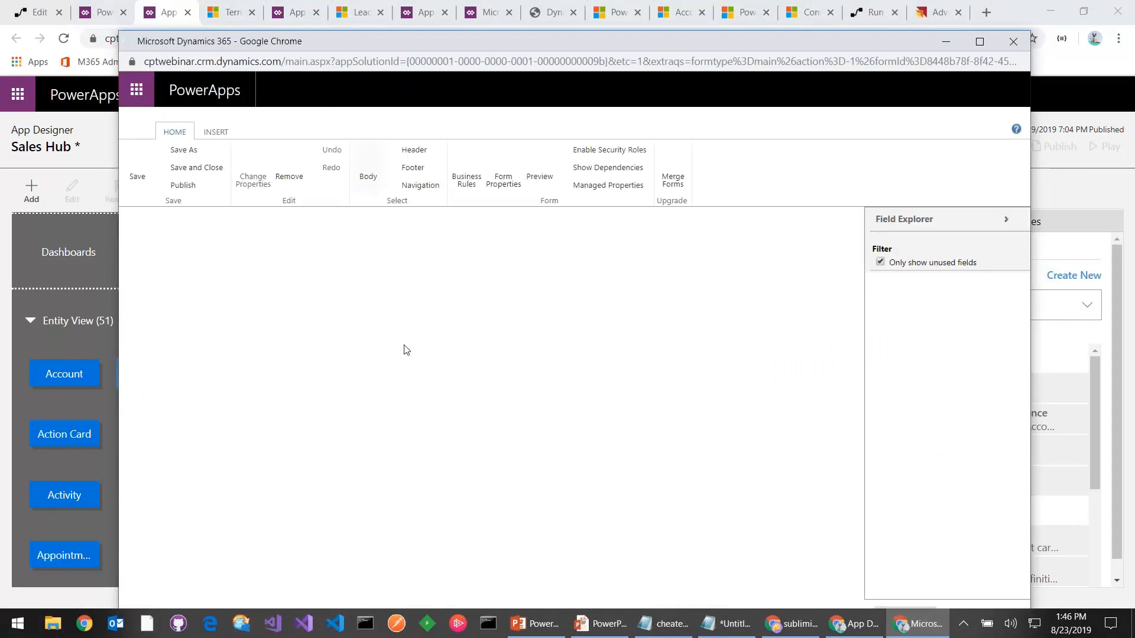
click(1016, 42)
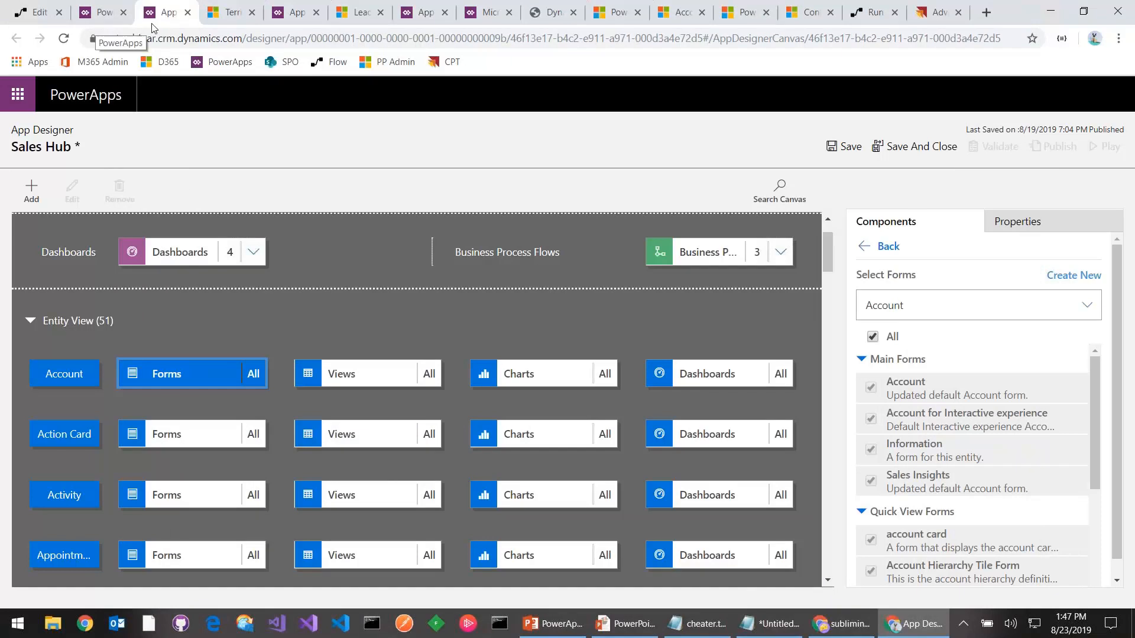
Step: Return to the PowerApps app list and check the commands available for the Sales Hub app
click(105, 14)
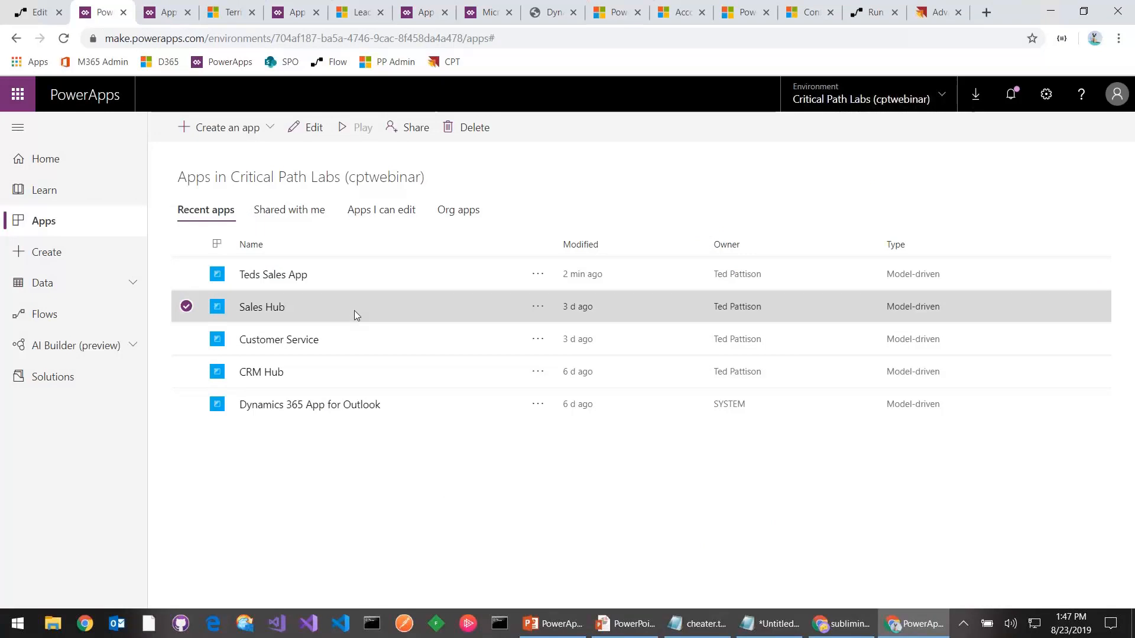
click(537, 307)
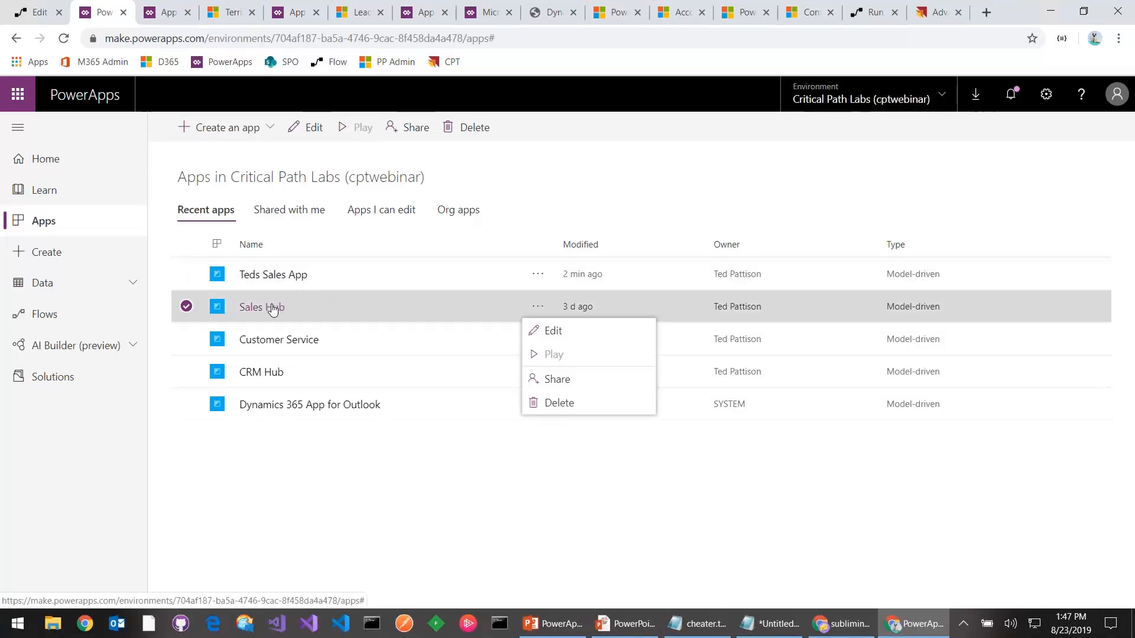
click(369, 314)
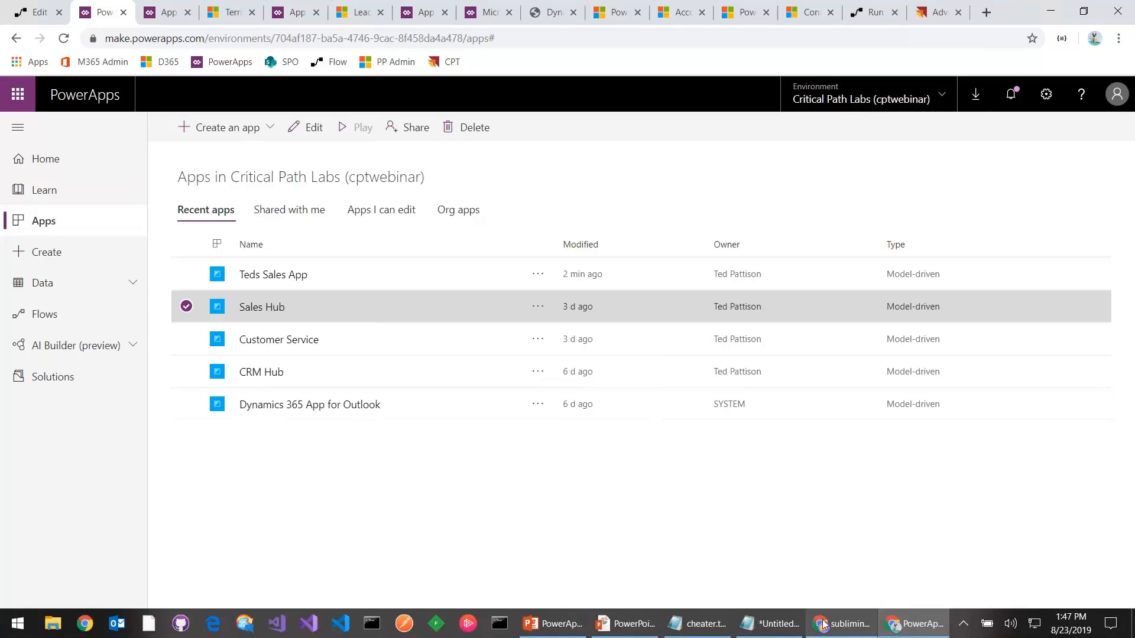
Step: Switch to the PowerPoint slideshow, reveal the next benefit of model-driven apps, and return to the PowerApps app list
click(635, 626)
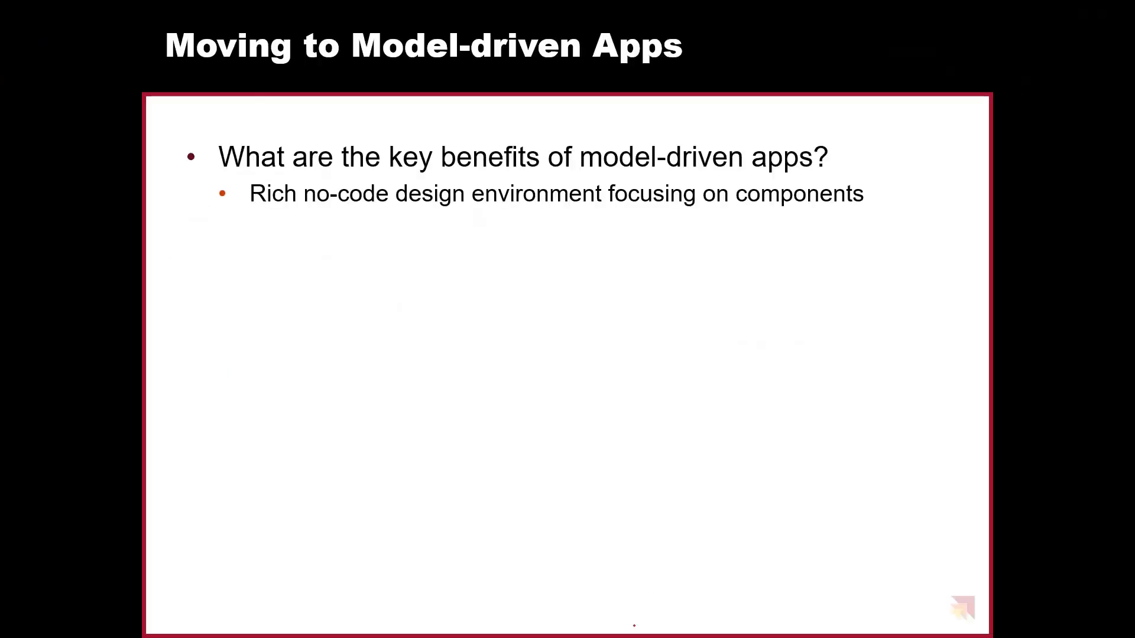
key(Right)
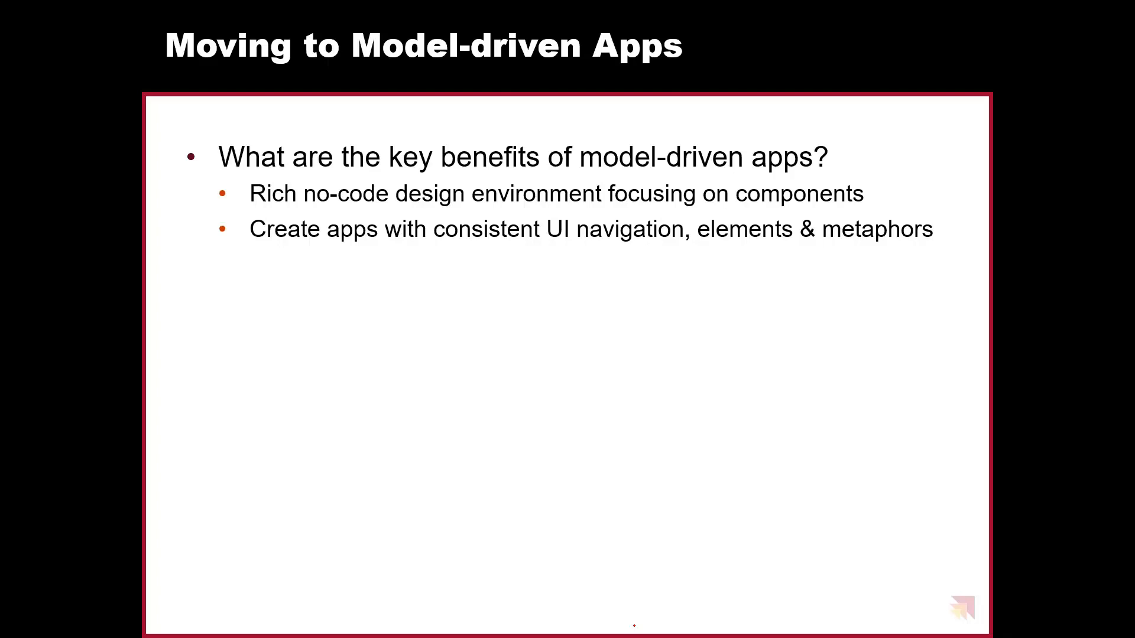
key(alt+Tab)
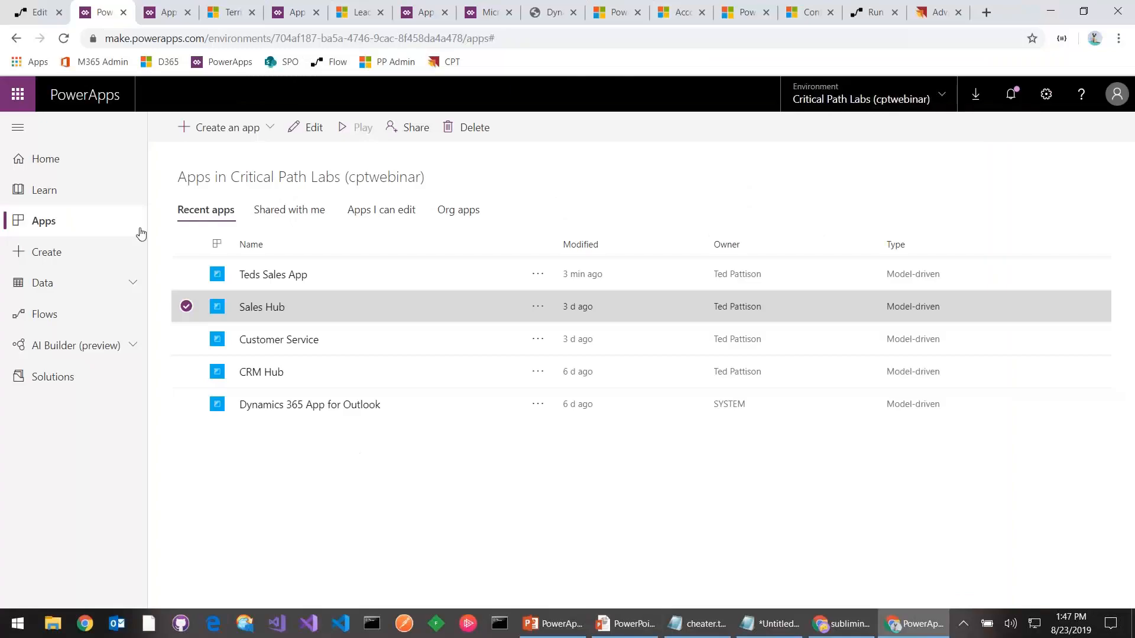
Step: Launch the Sales Hub app in its own browser window and narrow it to phone width to check the responsive layout
click(271, 310)
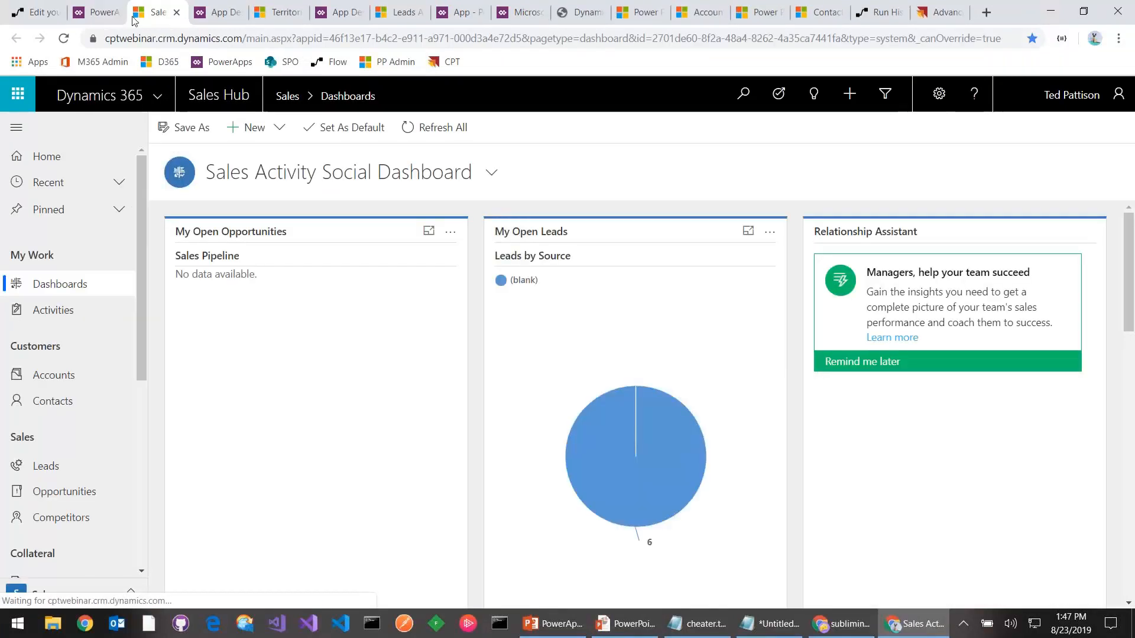
drag(156, 12, 237, 2)
click(1084, 12)
drag(1105, 276, 367, 269)
drag(217, 95, 466, 38)
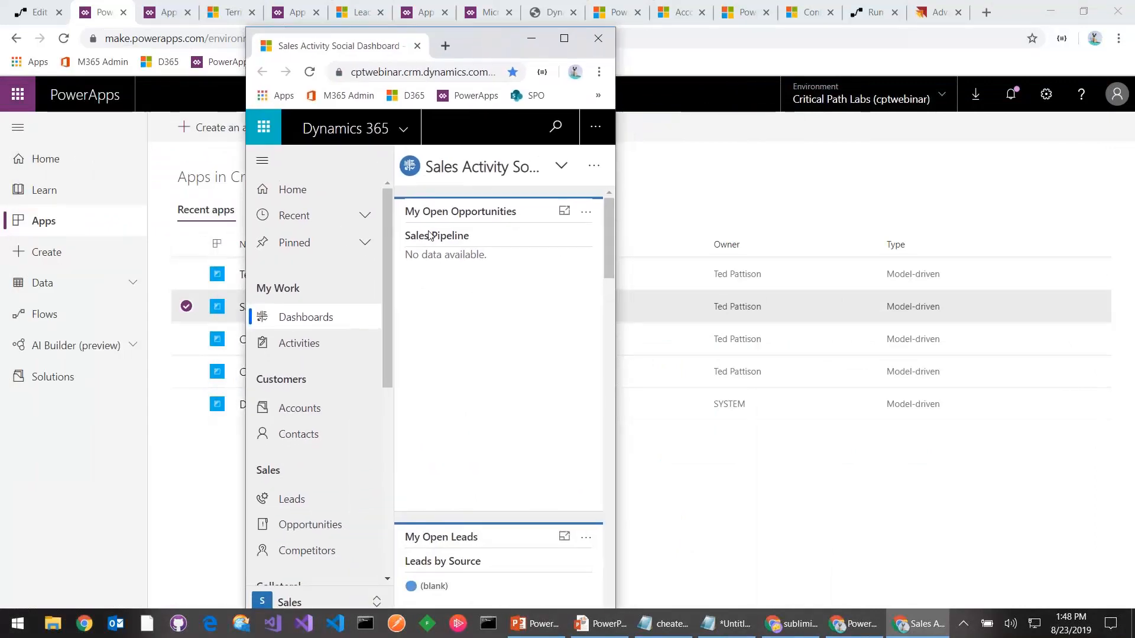
Step: Widen the Sales Hub window to check how the dashboard layout adapts, and maximize it
drag(615, 397, 1118, 550)
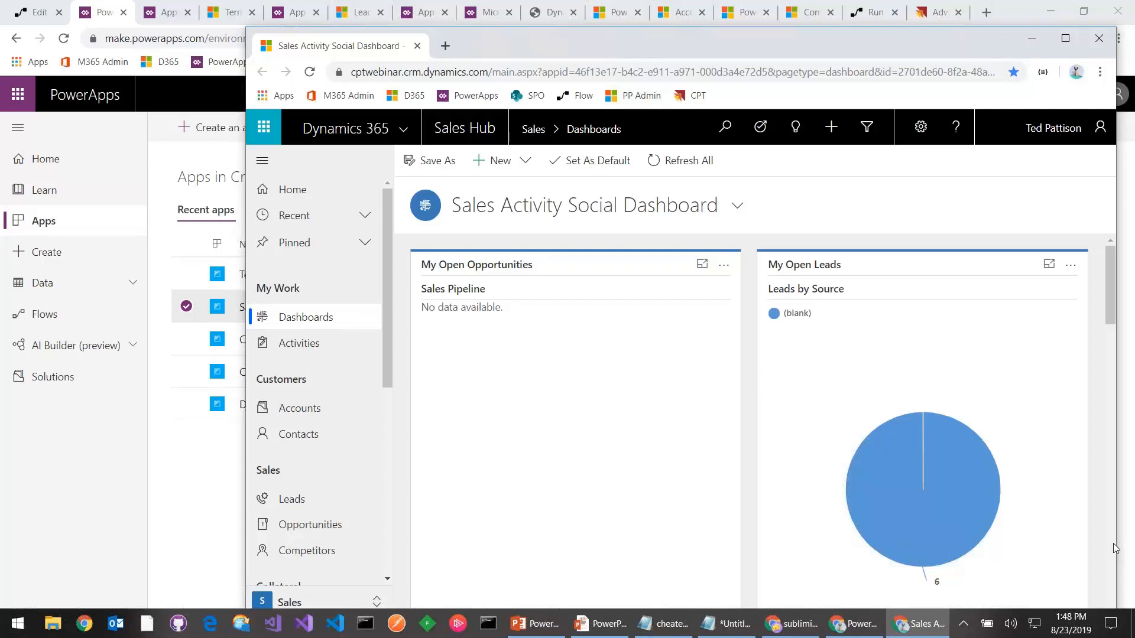
mouse_move(537, 623)
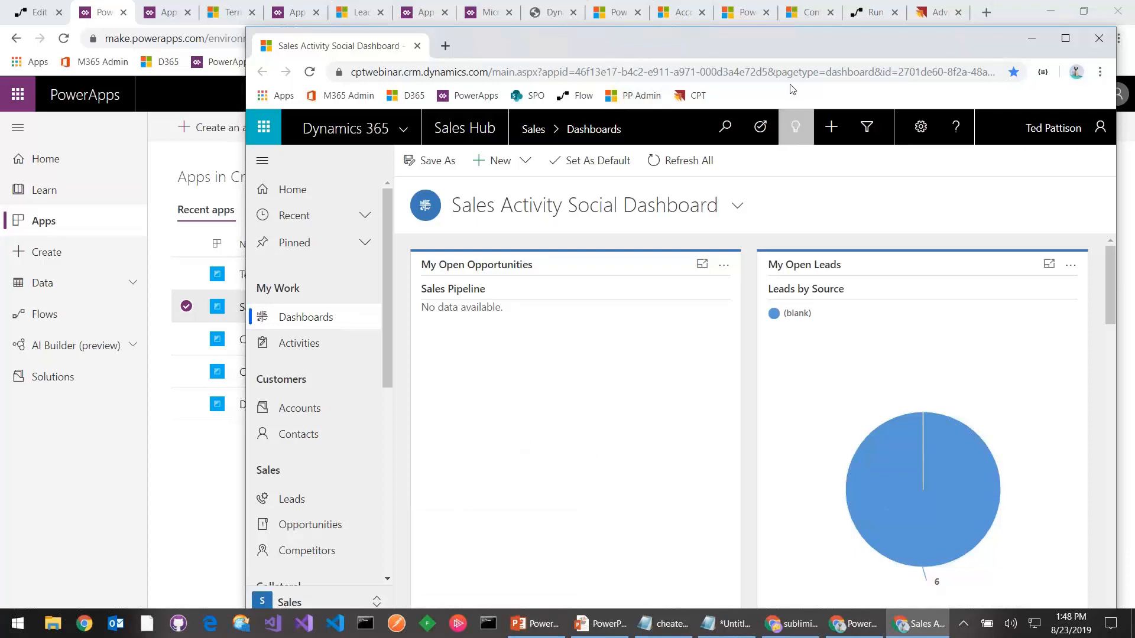
double_click(782, 42)
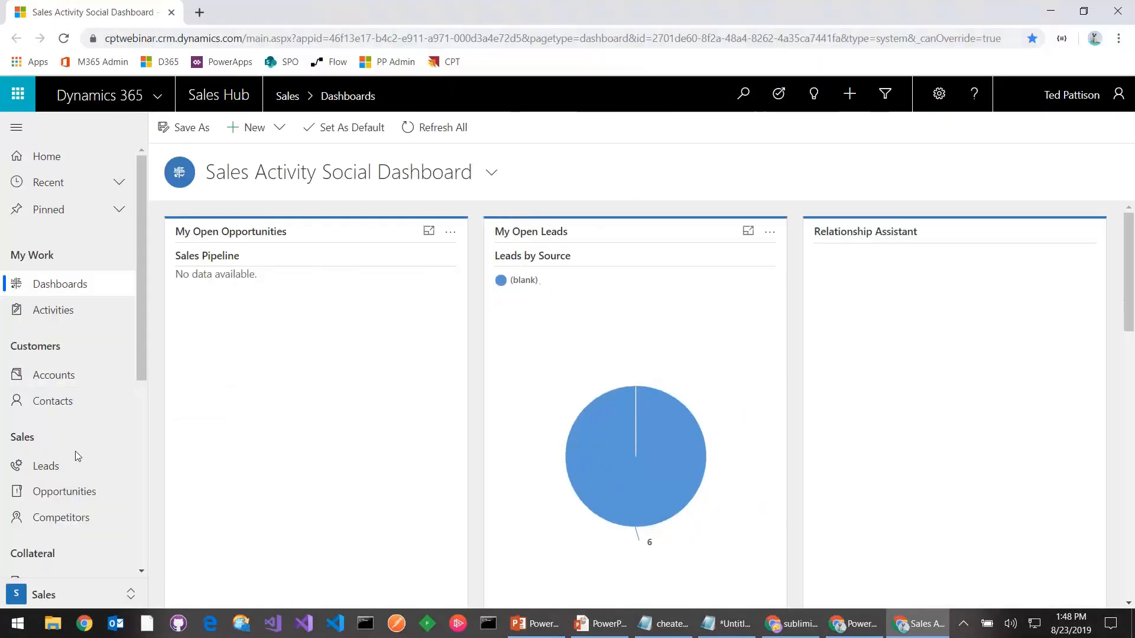
Step: View the newest lead's form from the Sales Hub lead list, and switch back to the PowerPoint slideshow
click(57, 468)
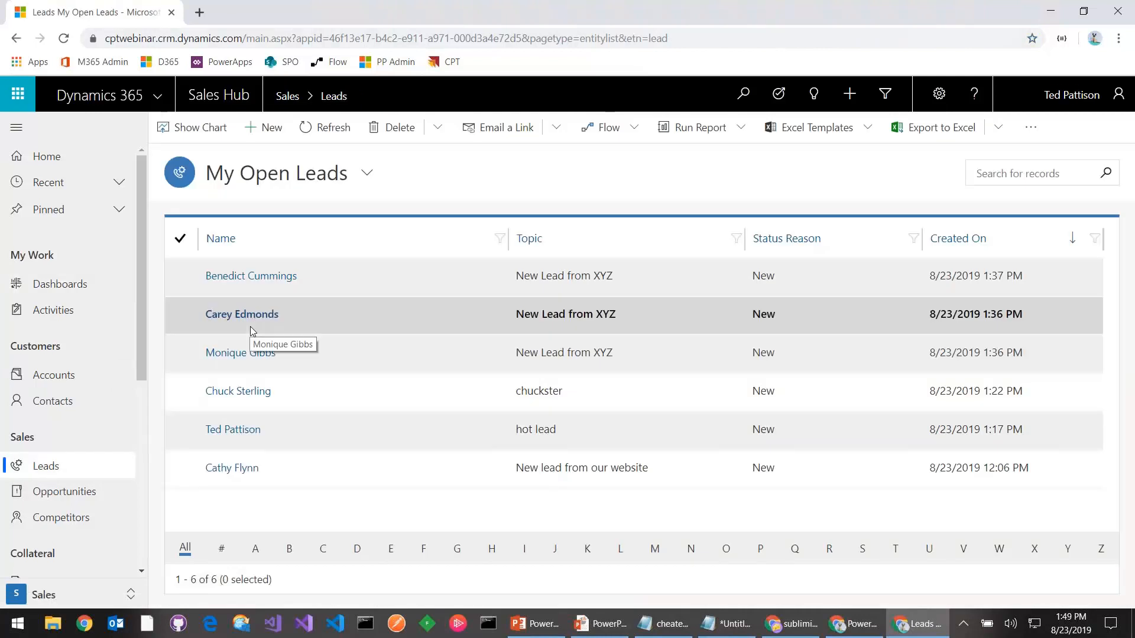
click(272, 277)
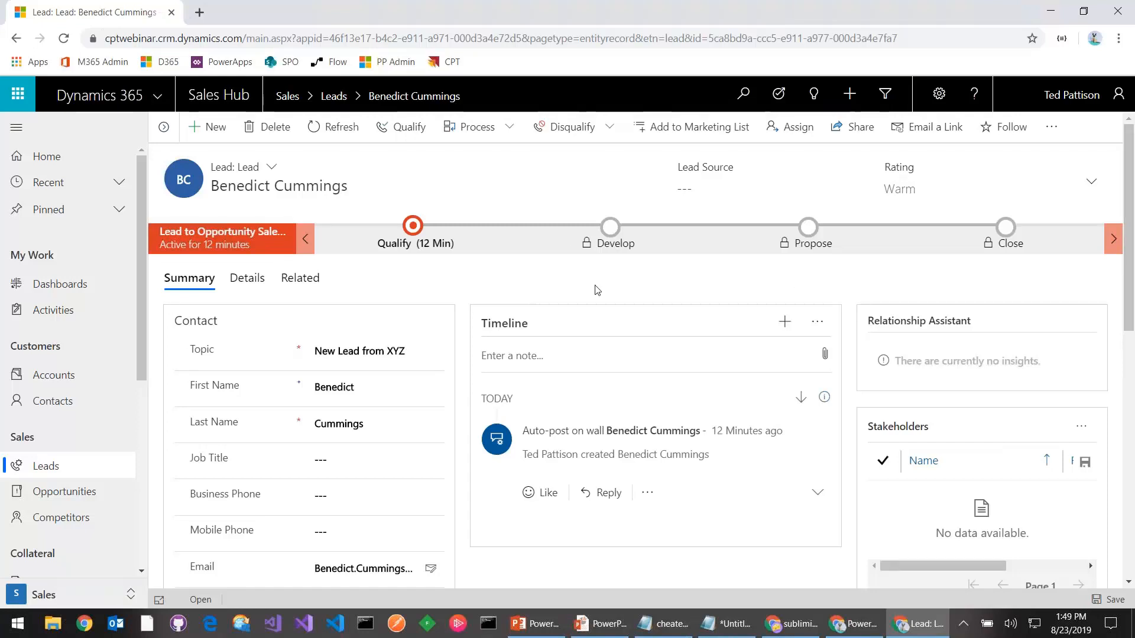
key(alt+Tab)
key(Tab)
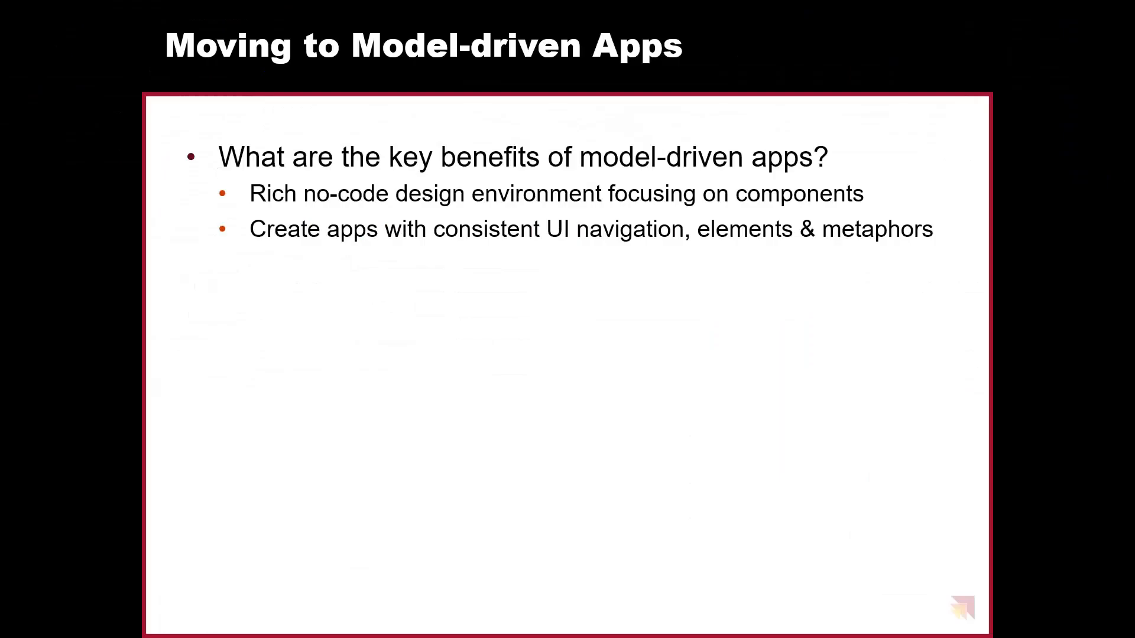
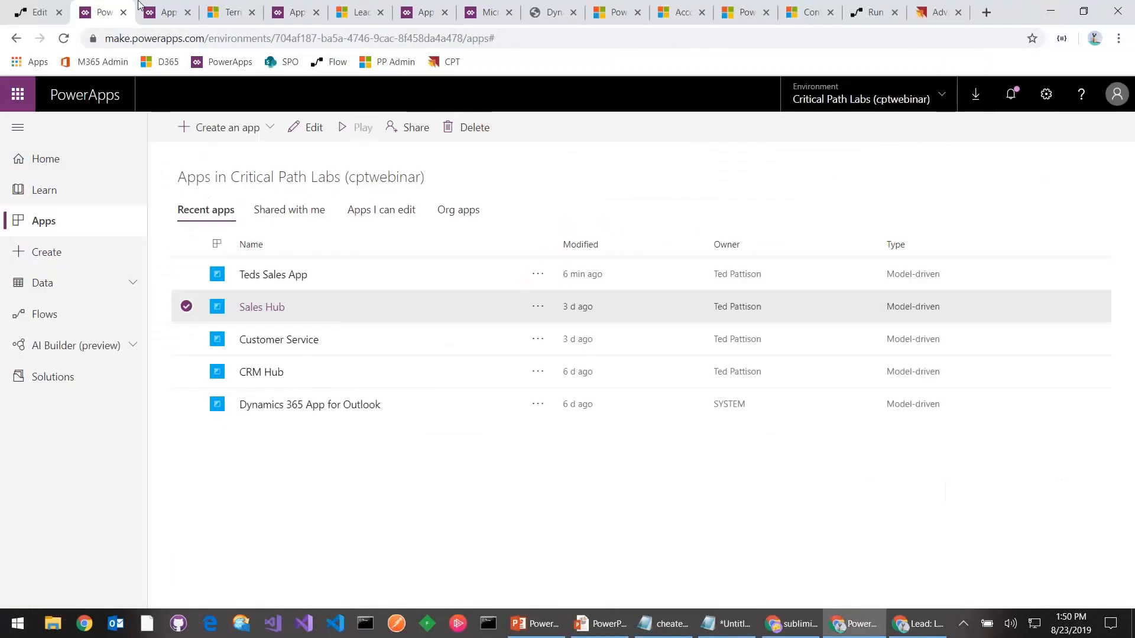
Step: Leave the Sales Hub app designer without saving and go to the PowerApps home page
click(155, 13)
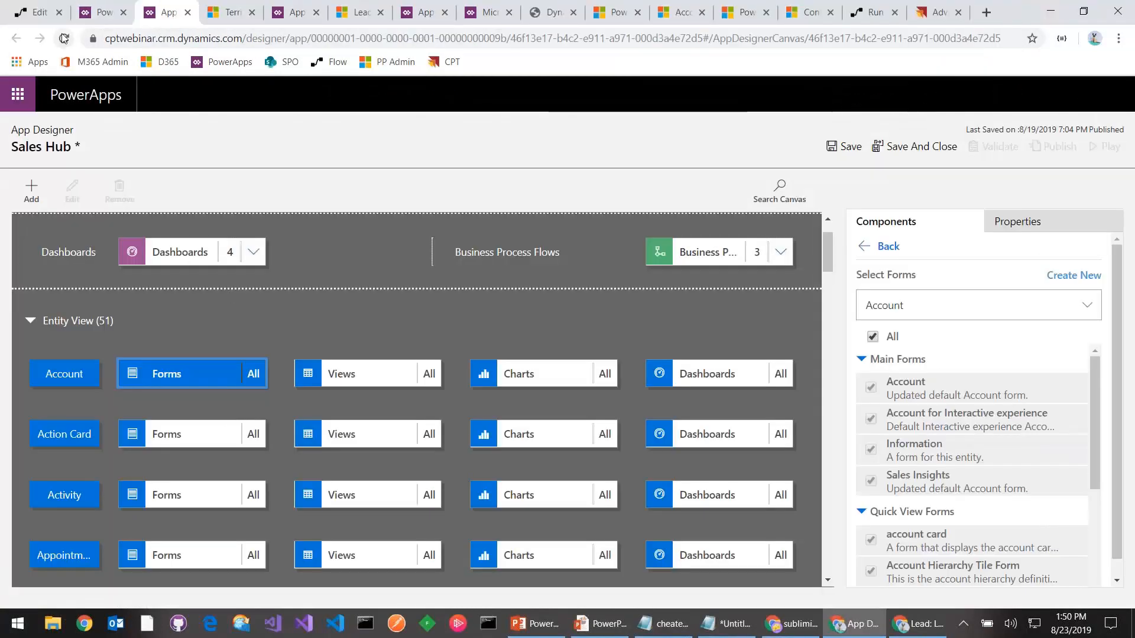
click(223, 62)
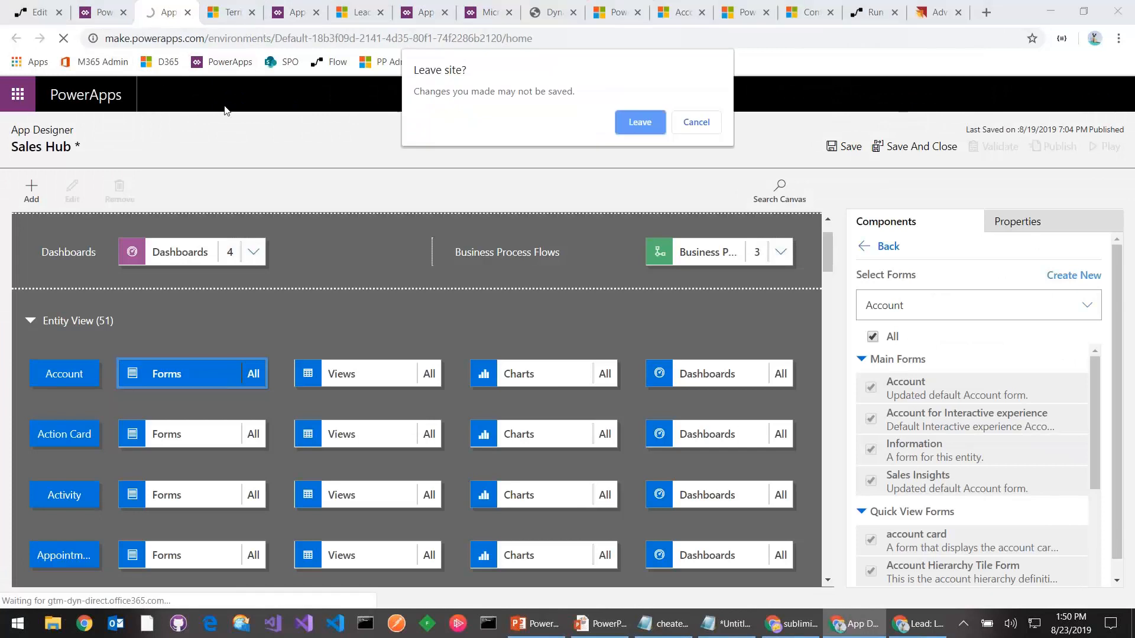
click(642, 126)
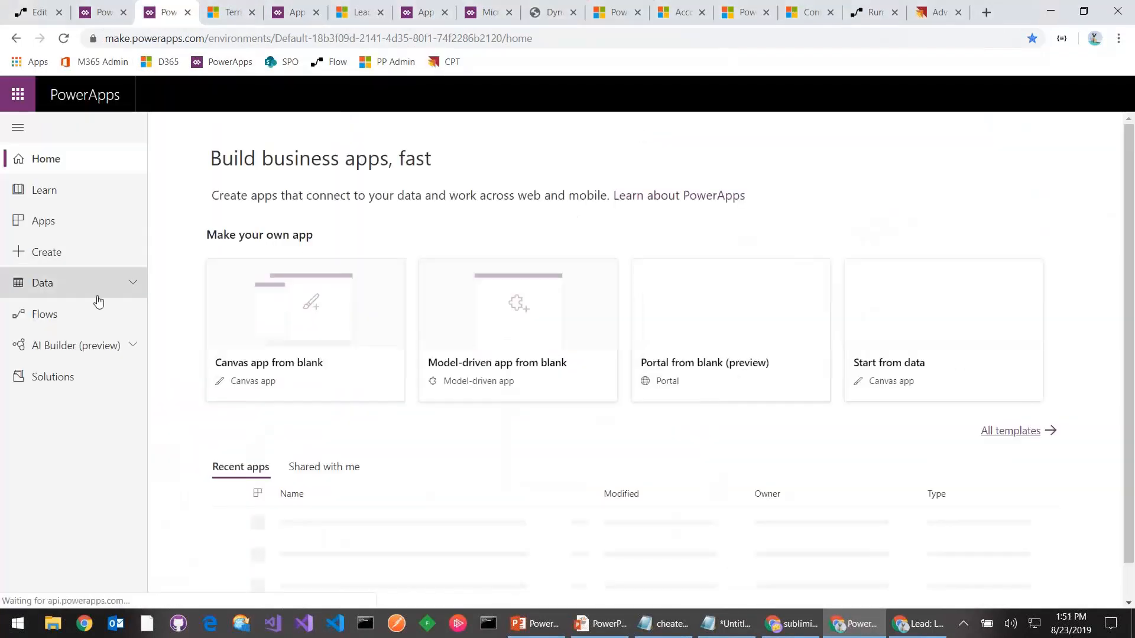
Step: Open the default environment's entities list and look through the available entities
click(102, 292)
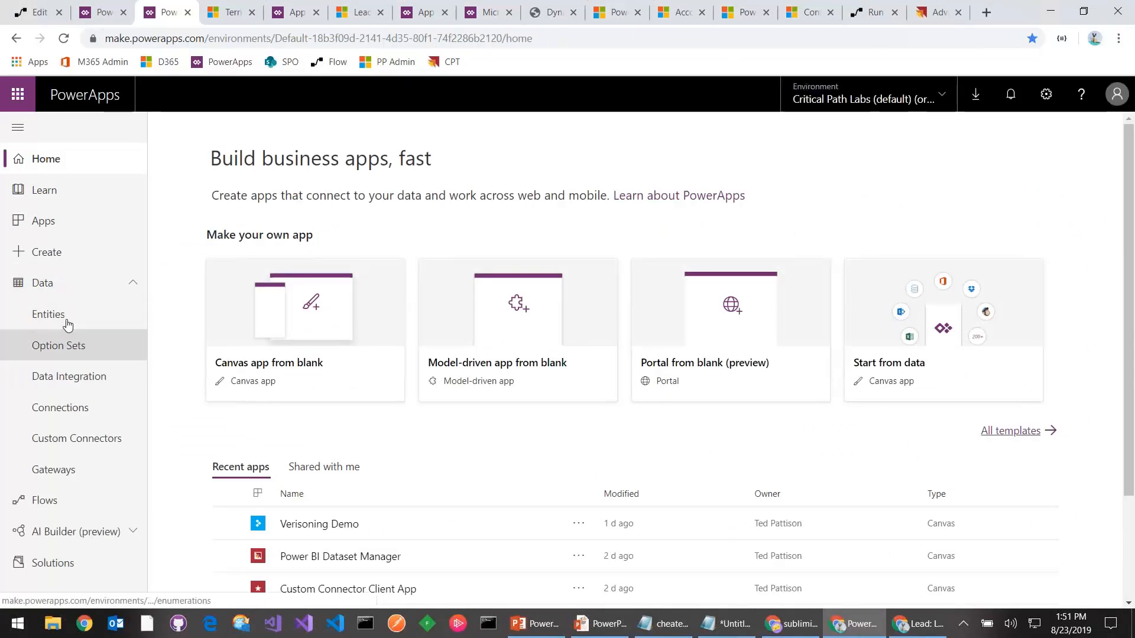
click(66, 316)
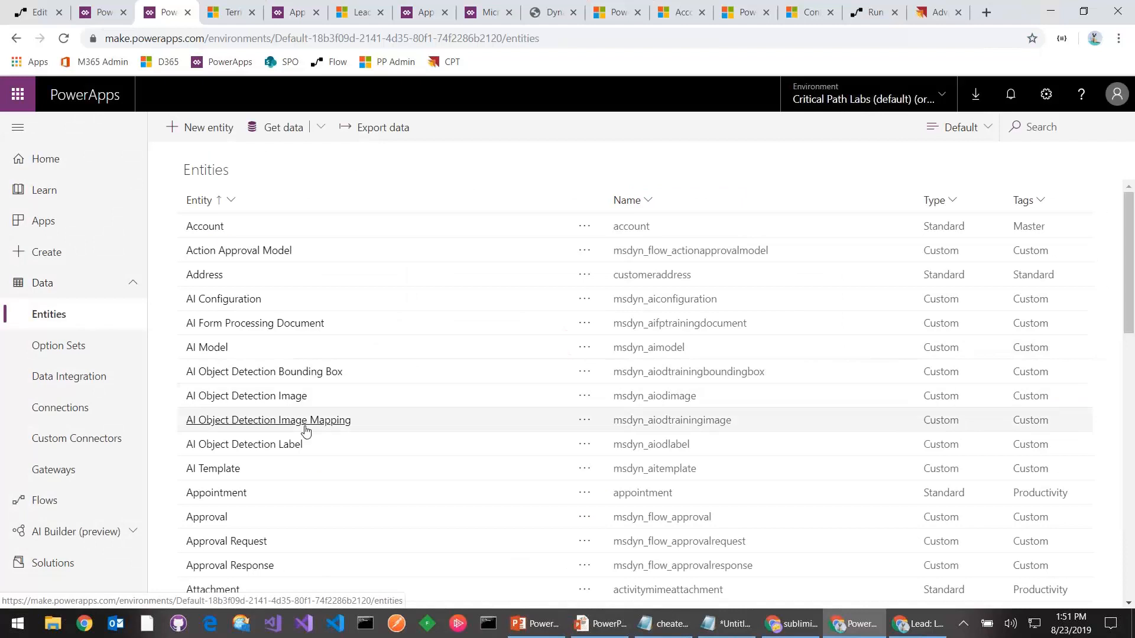
scroll(305, 431, down, 7)
scroll(306, 432, up, 3)
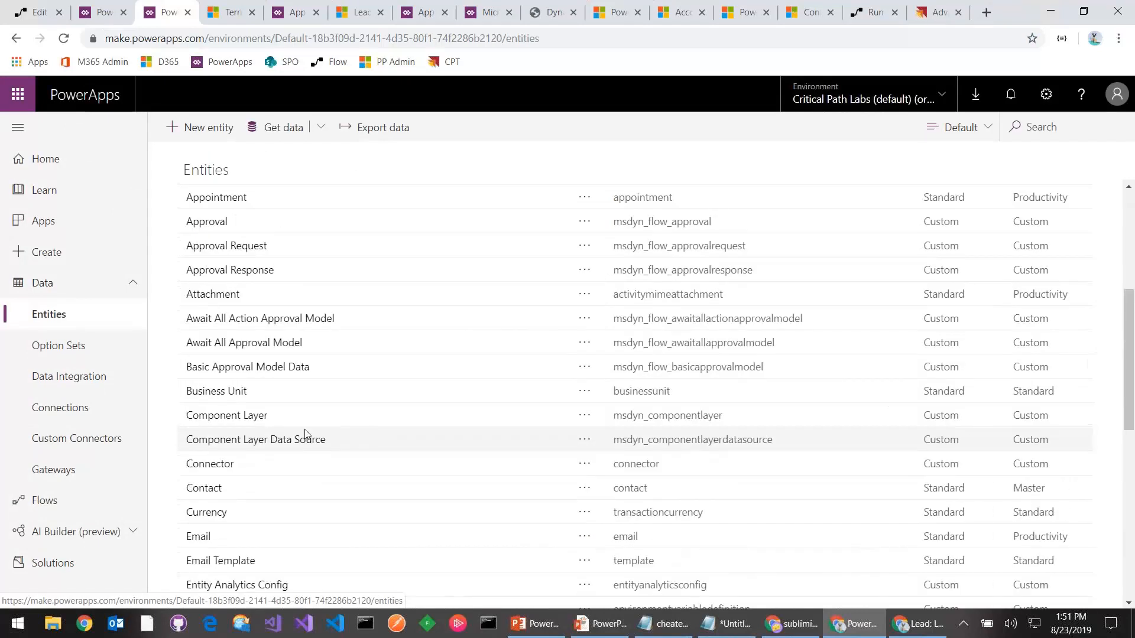
scroll(305, 434, up, 3)
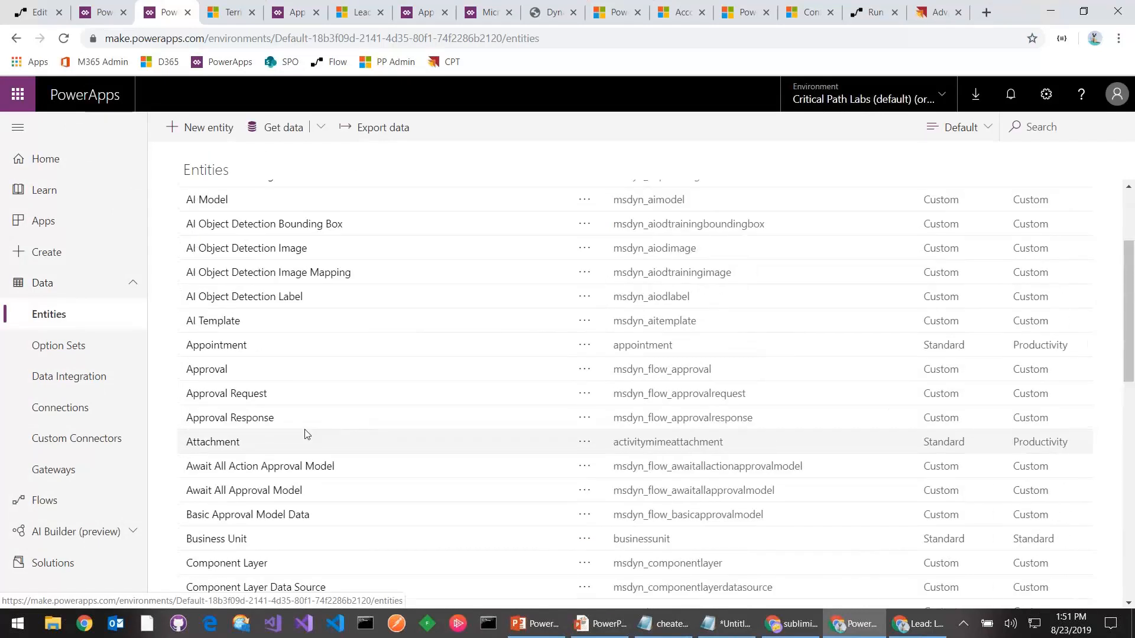
scroll(307, 434, up, 5)
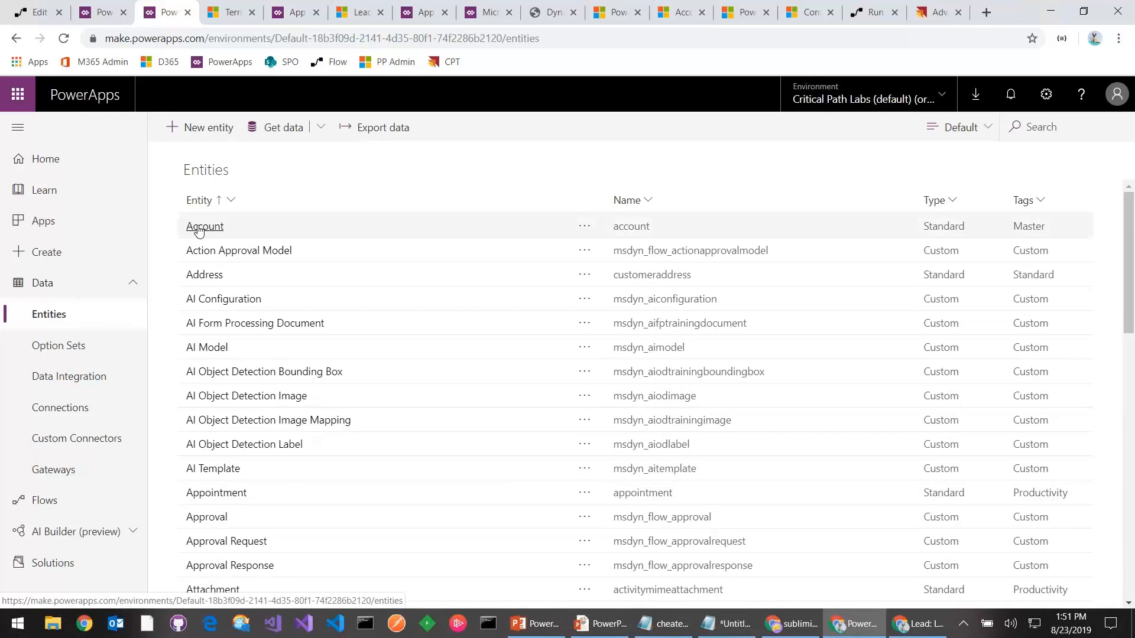
Step: Open the Account entity's forms and edit its main Account form in the form designer
click(199, 228)
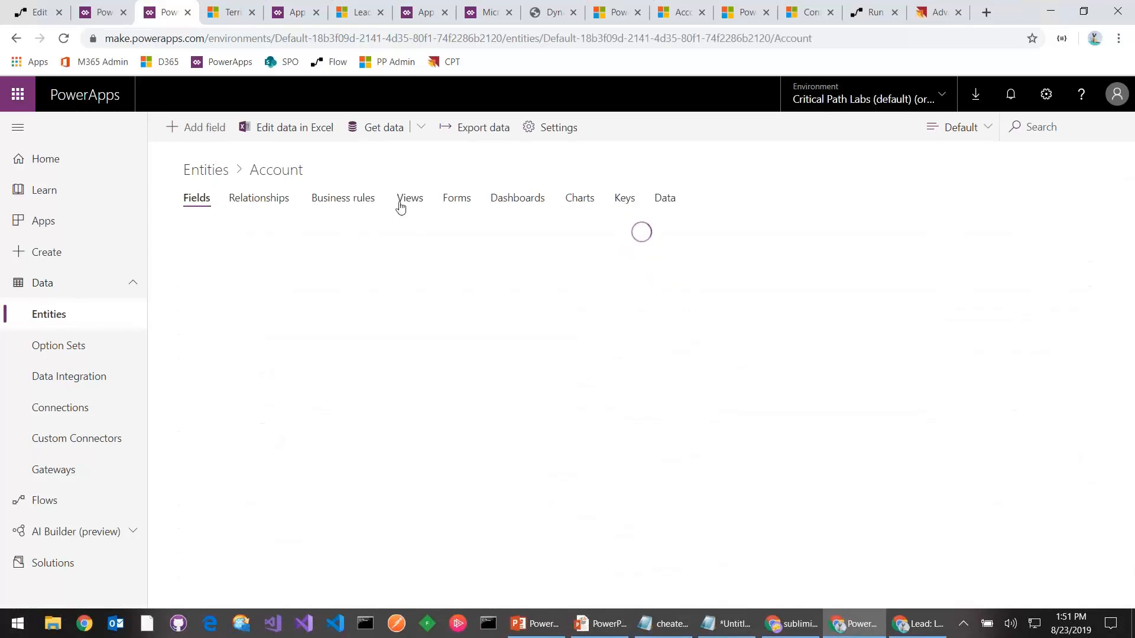
click(458, 203)
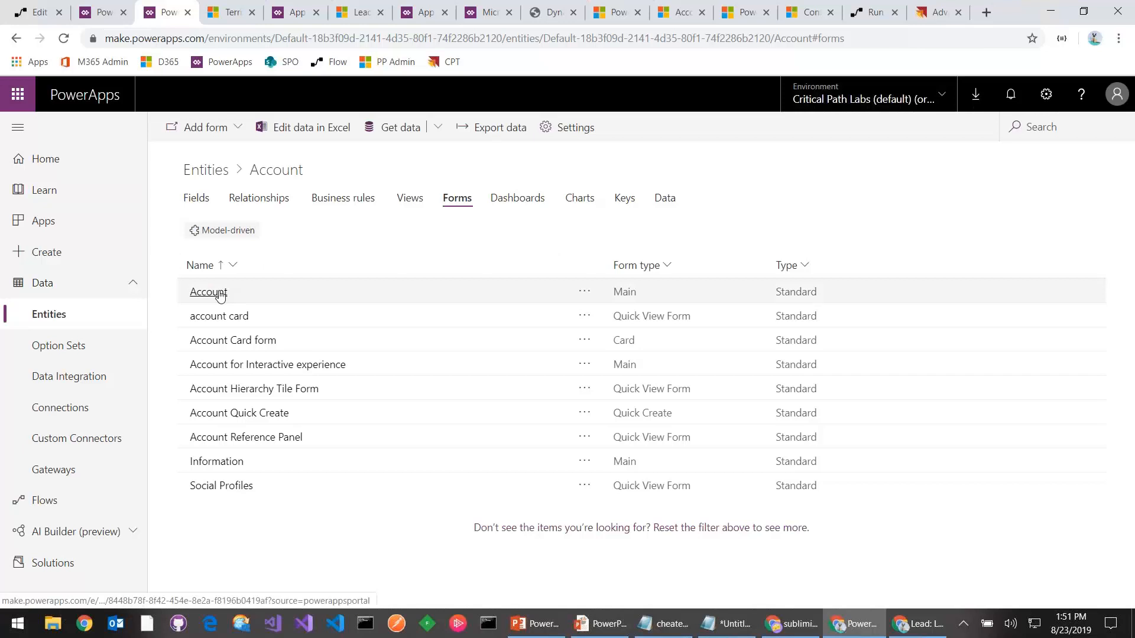
click(203, 293)
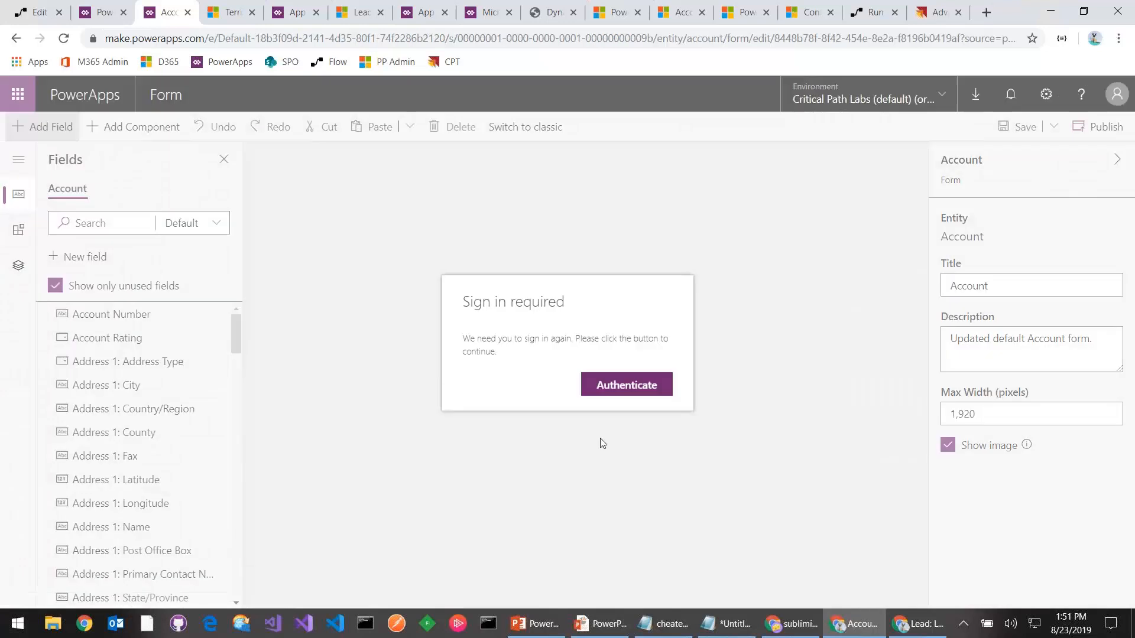
Step: Authenticate again for the form designer by entering the account password and signing in
click(630, 390)
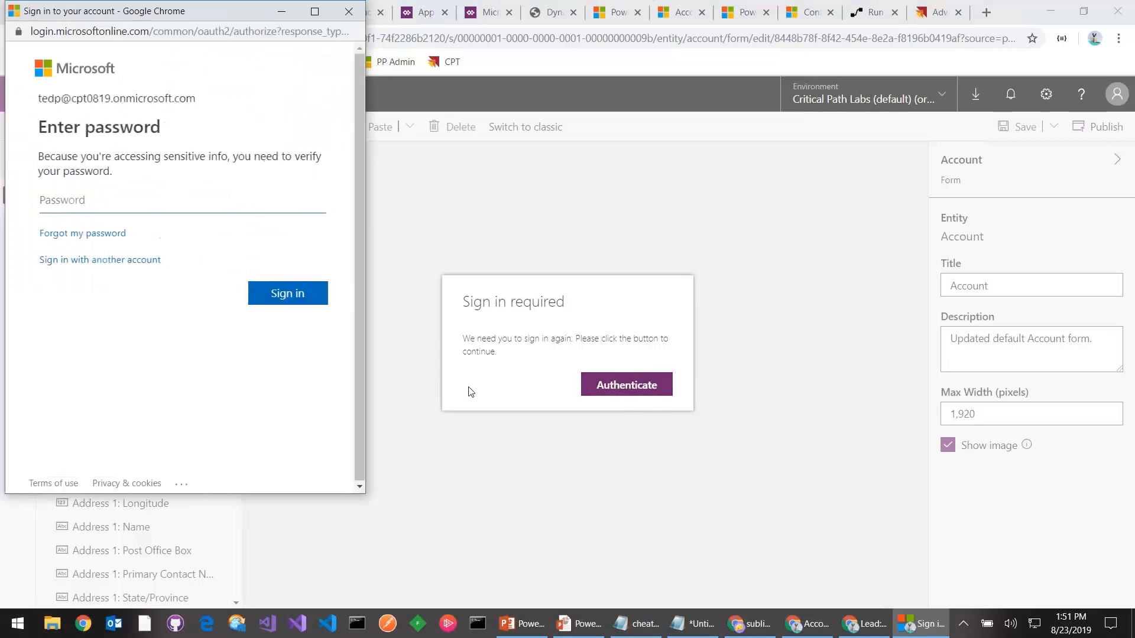
text(•)
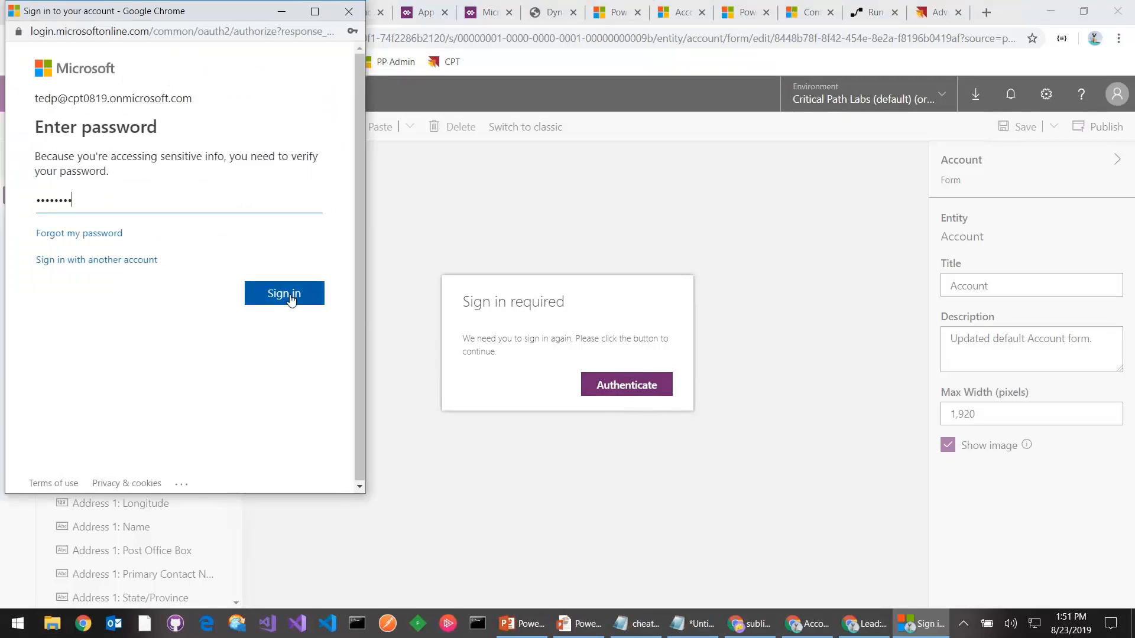
click(291, 300)
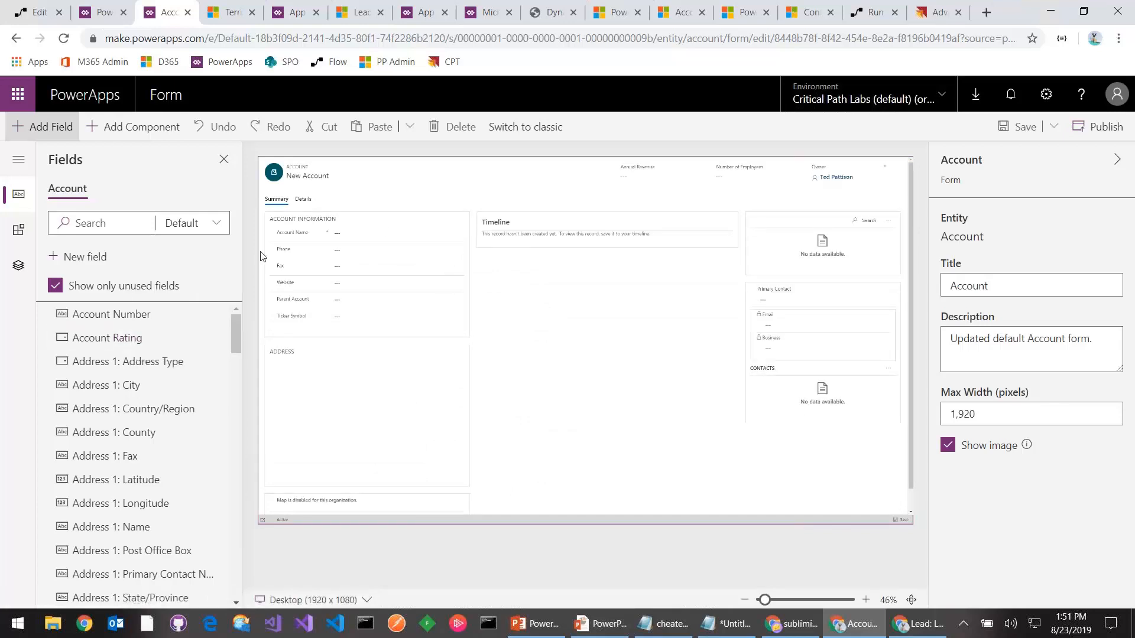
Step: Open the Account form in the classic form editor and return to the new form designer
click(525, 127)
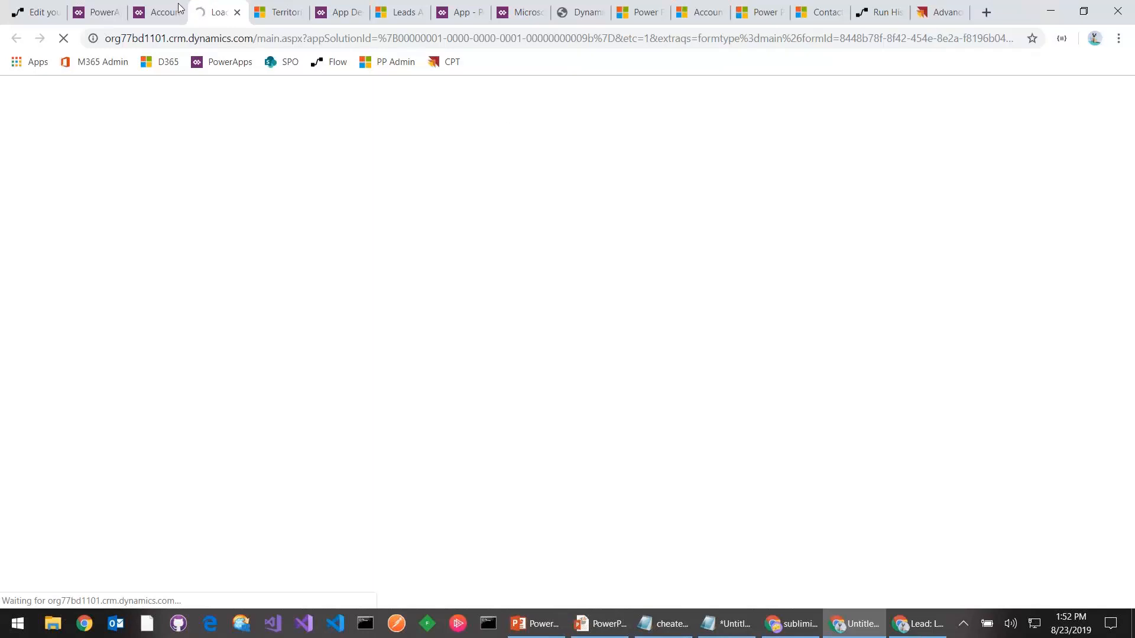
click(161, 18)
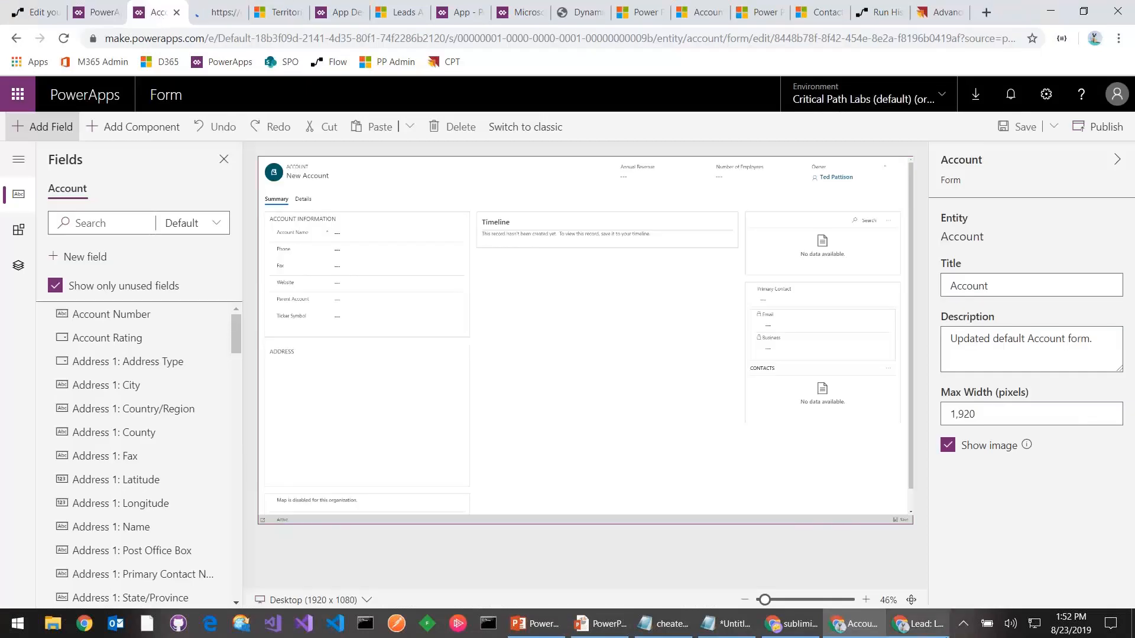
Step: Switch Sales Hub to the Sales area and open the most recently created lead in My Open Leads
click(227, 12)
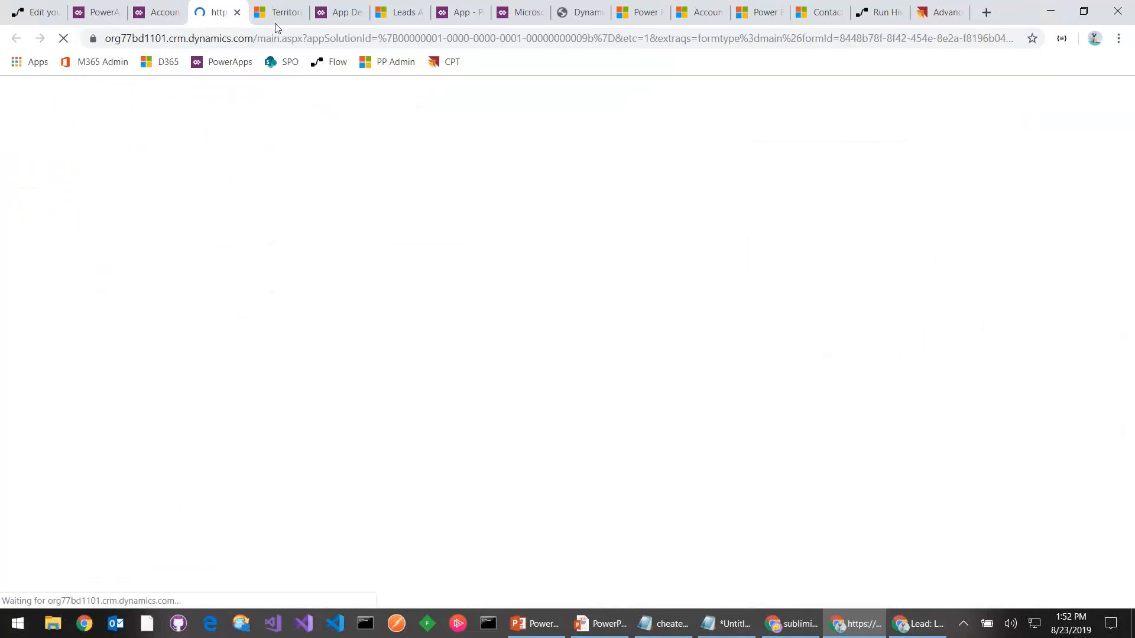
click(278, 19)
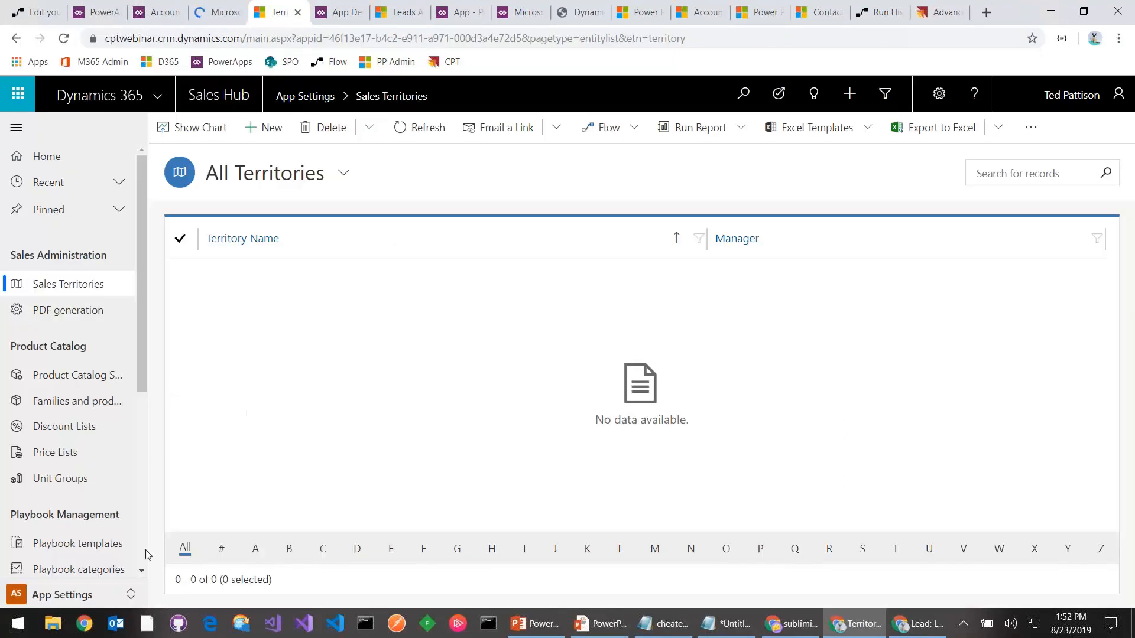
click(130, 595)
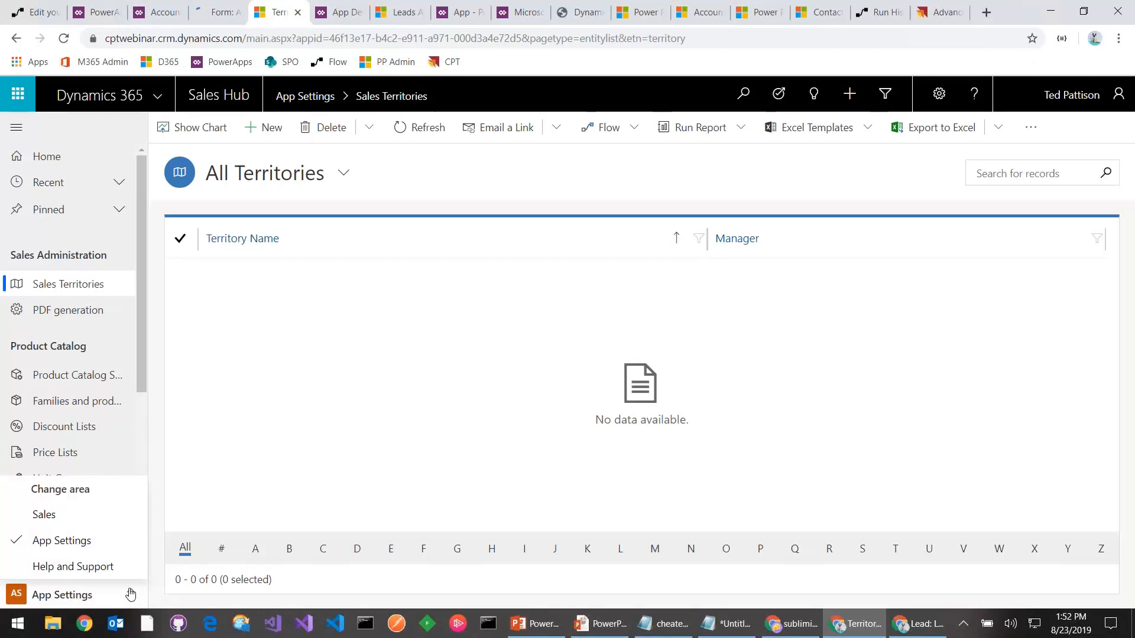
click(55, 515)
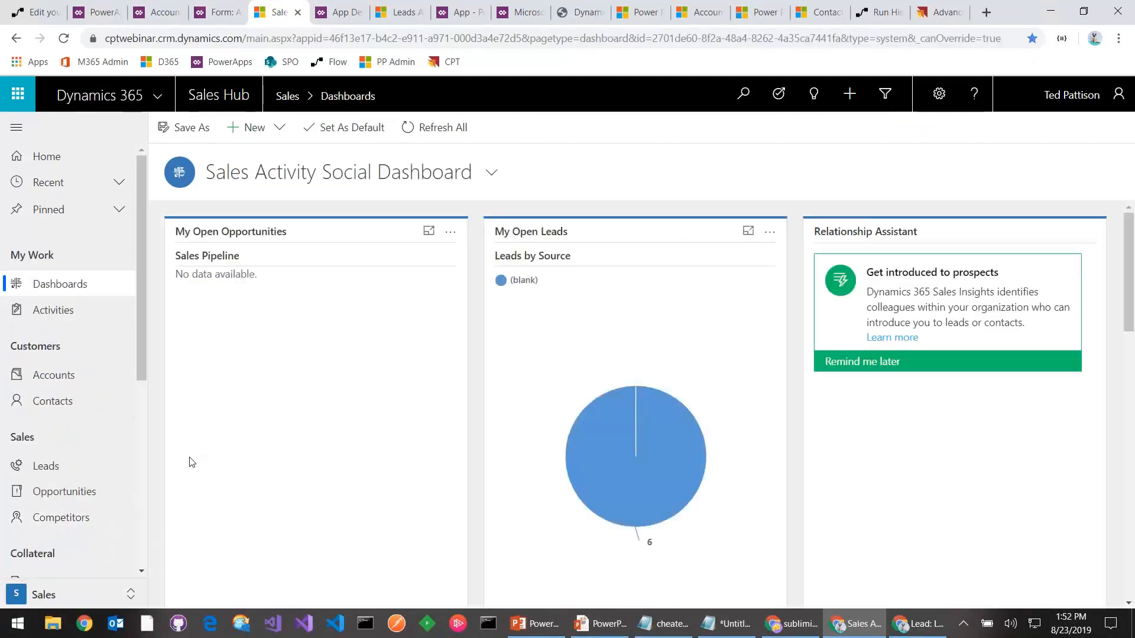
click(68, 471)
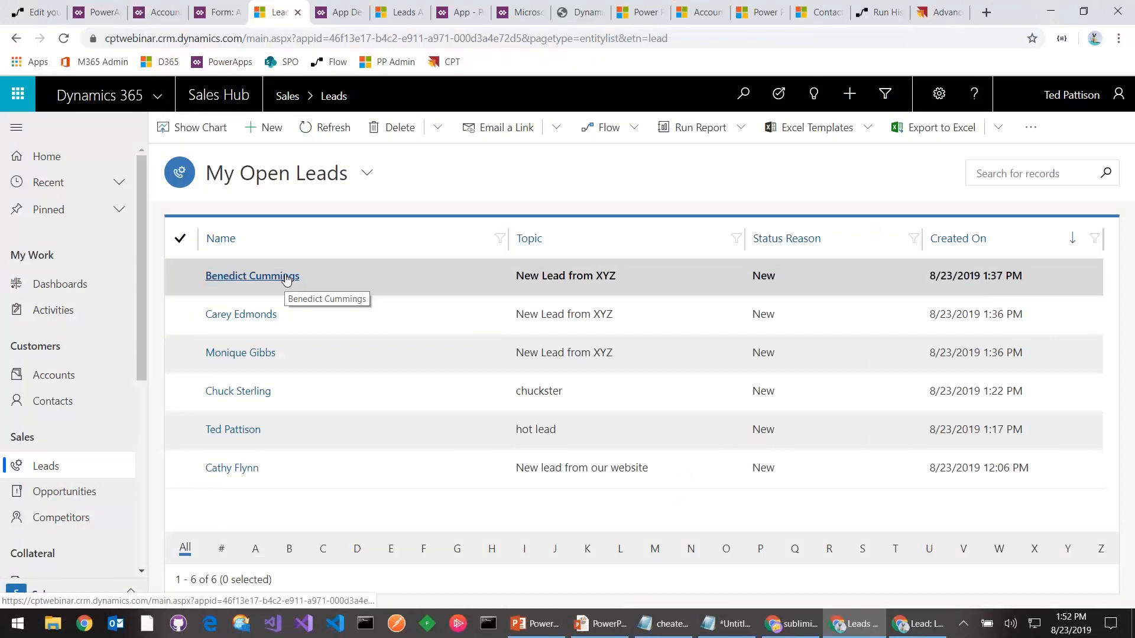
click(287, 277)
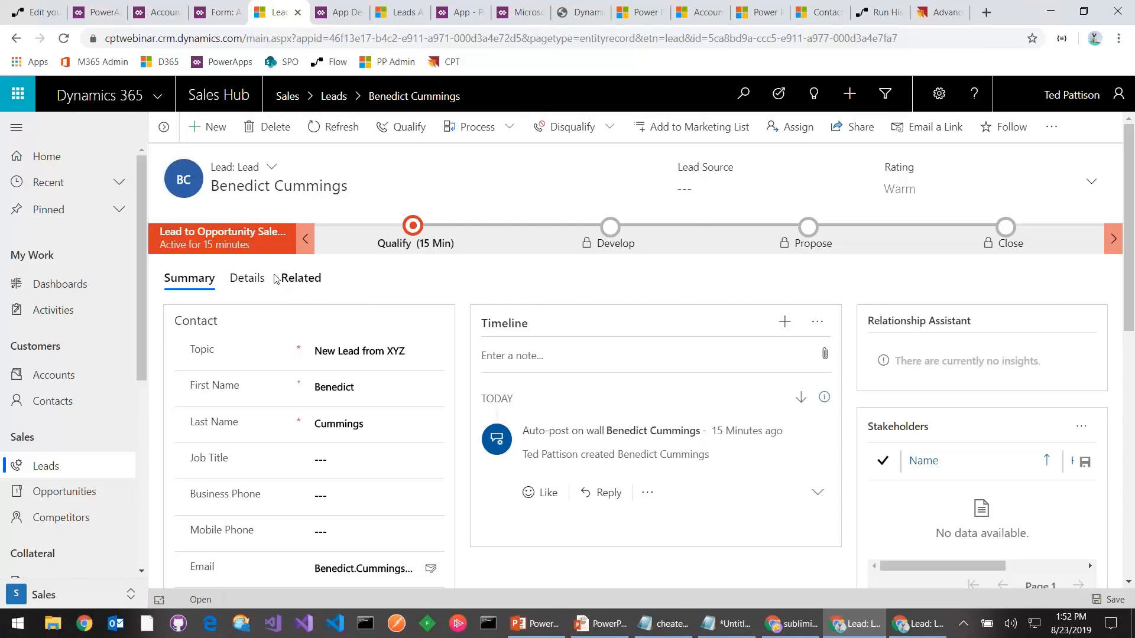
Step: Open the business process flows in the cptwebinar environment and run Lead to Opportunity Sales Process
click(91, 13)
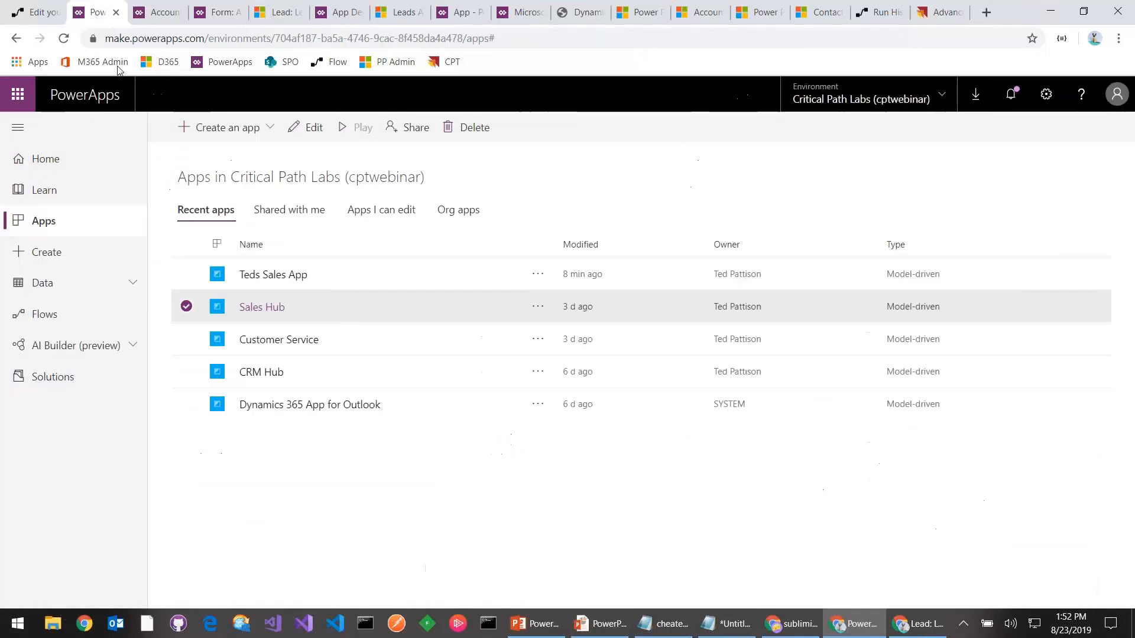
click(95, 319)
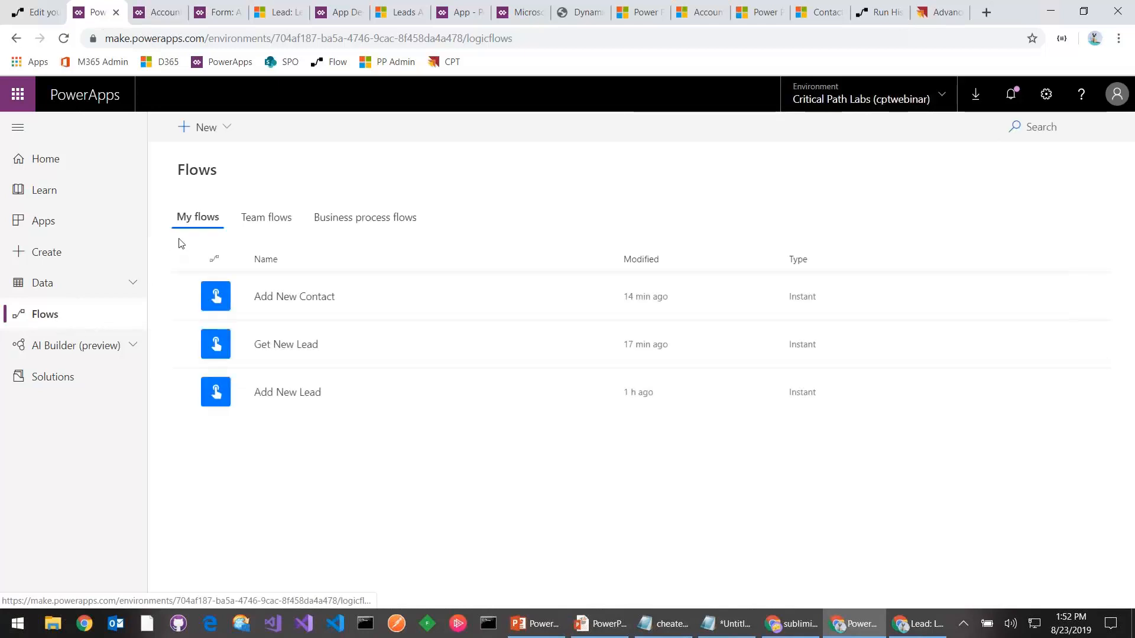
click(370, 223)
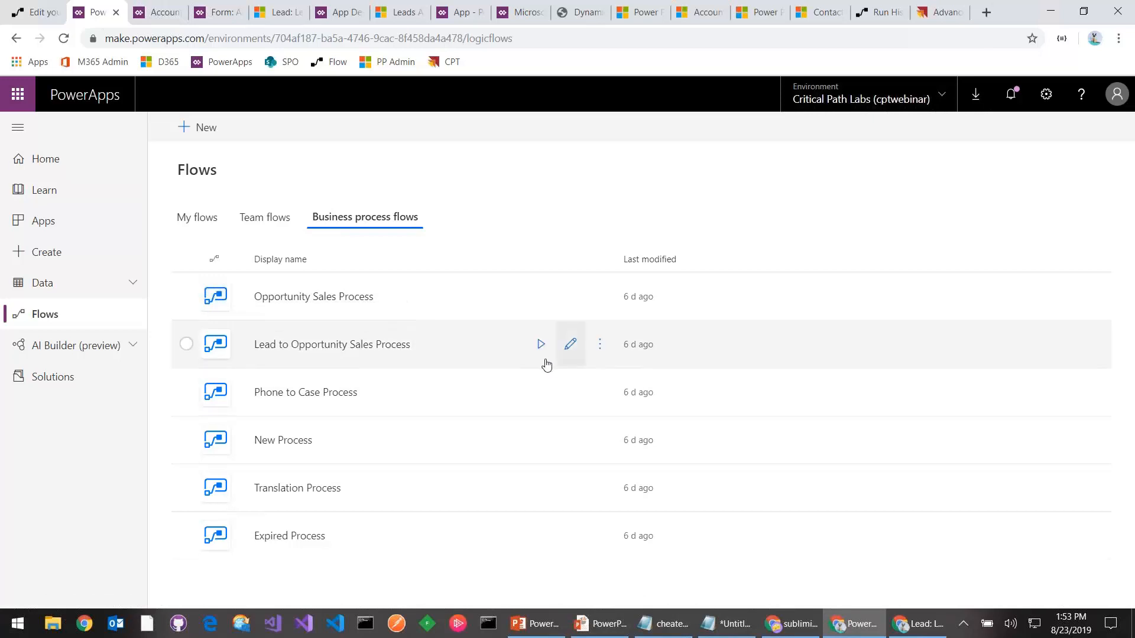
click(539, 345)
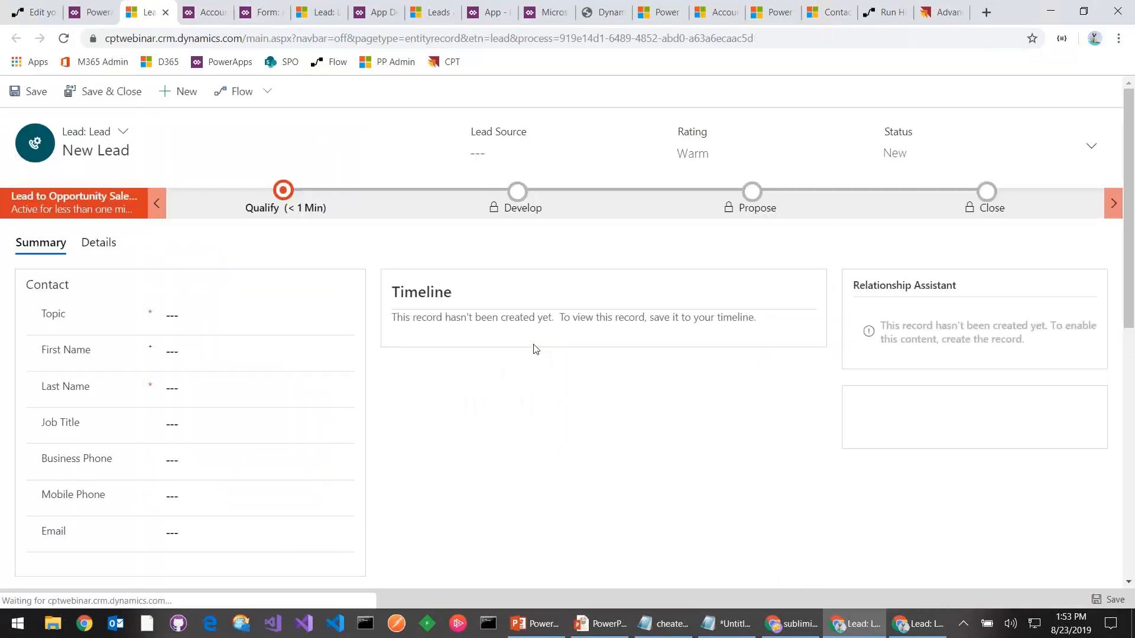
Step: Open Lead to Opportunity Sales Process for editing and review the Qualify stage's properties and the kinds of elements that can be added
click(83, 15)
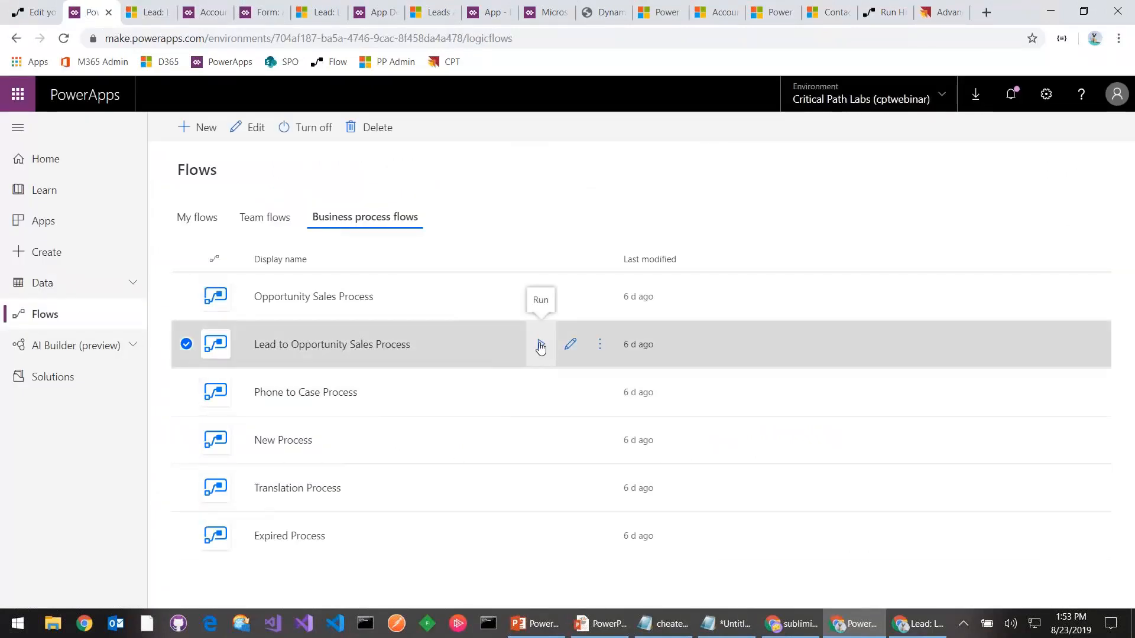
click(570, 345)
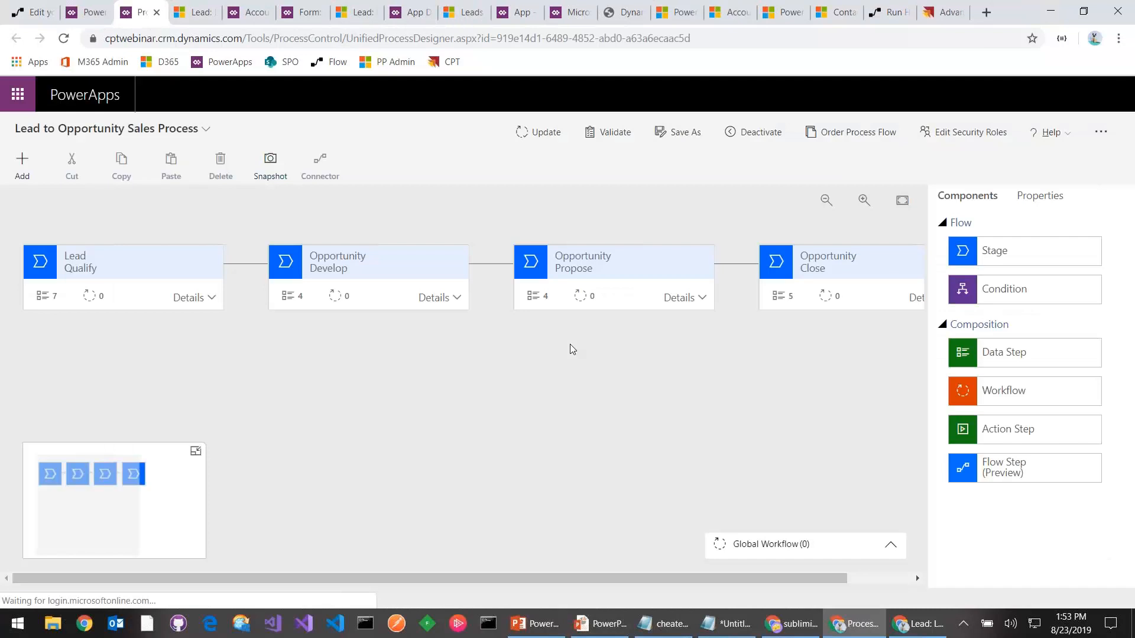
click(136, 261)
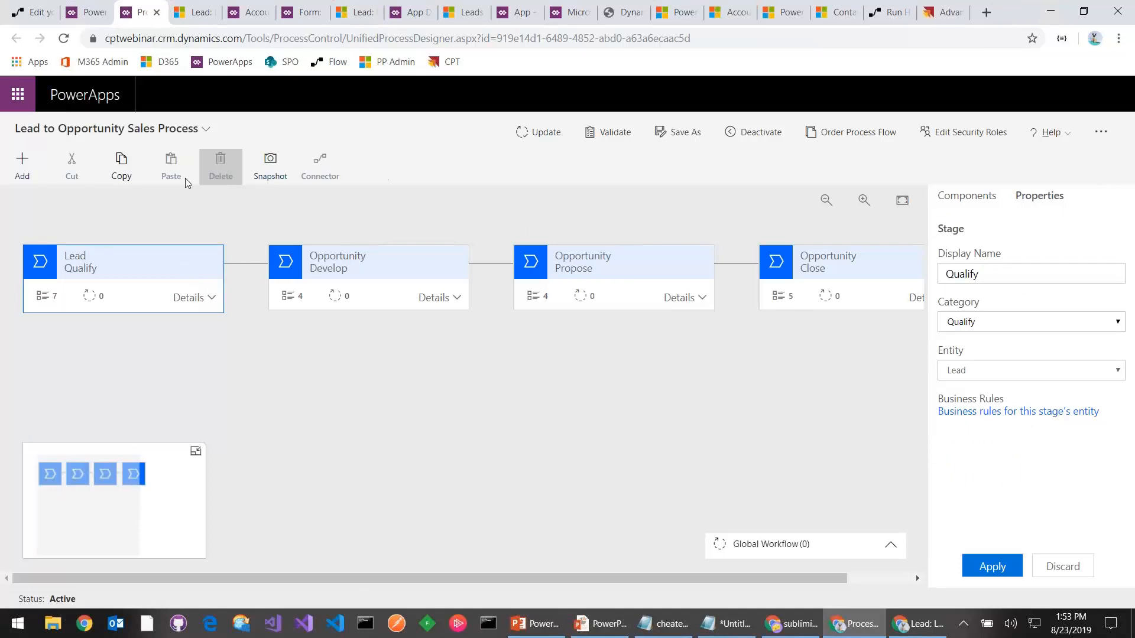
click(30, 168)
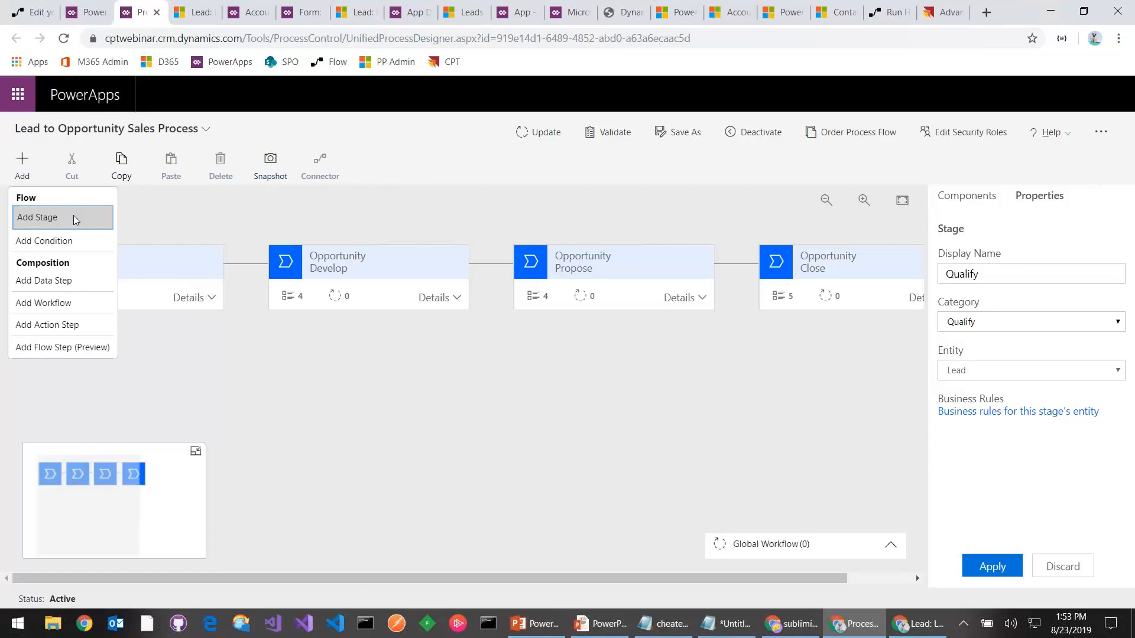
click(402, 499)
Step: Expand the Qualify stage's details and inspect its Existing Contact? and Existing Account? data steps
click(170, 261)
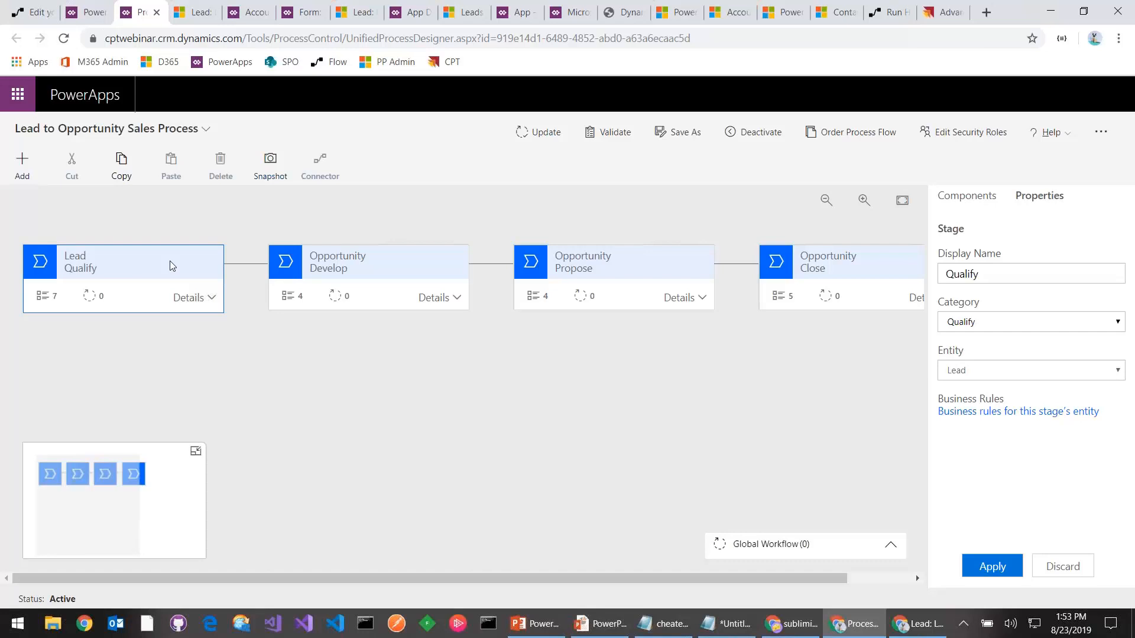
click(199, 306)
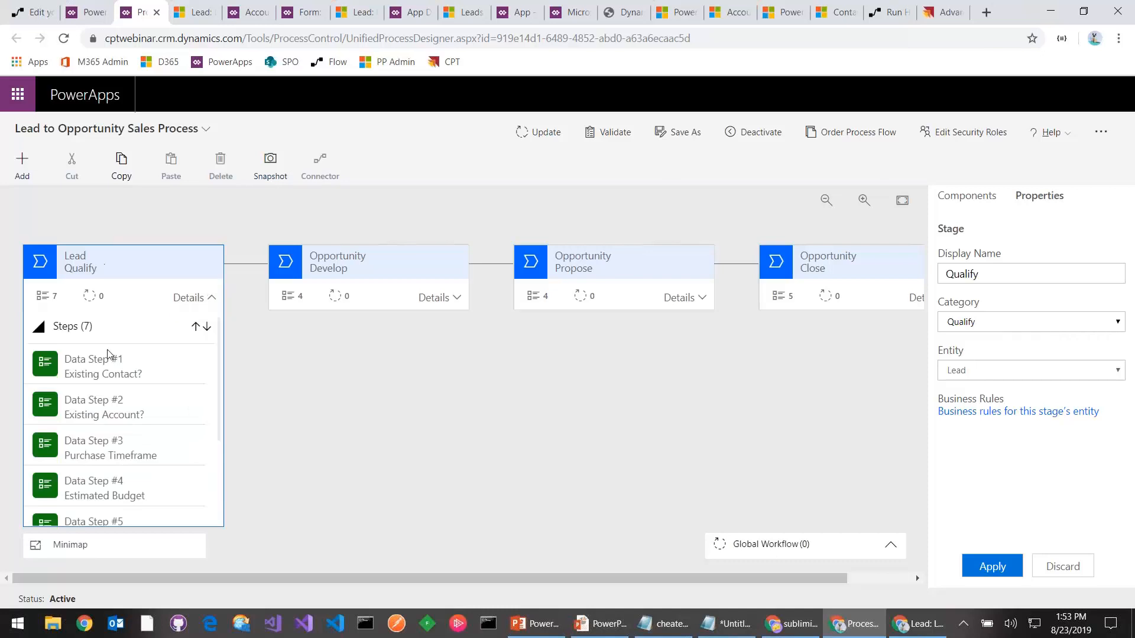
click(126, 361)
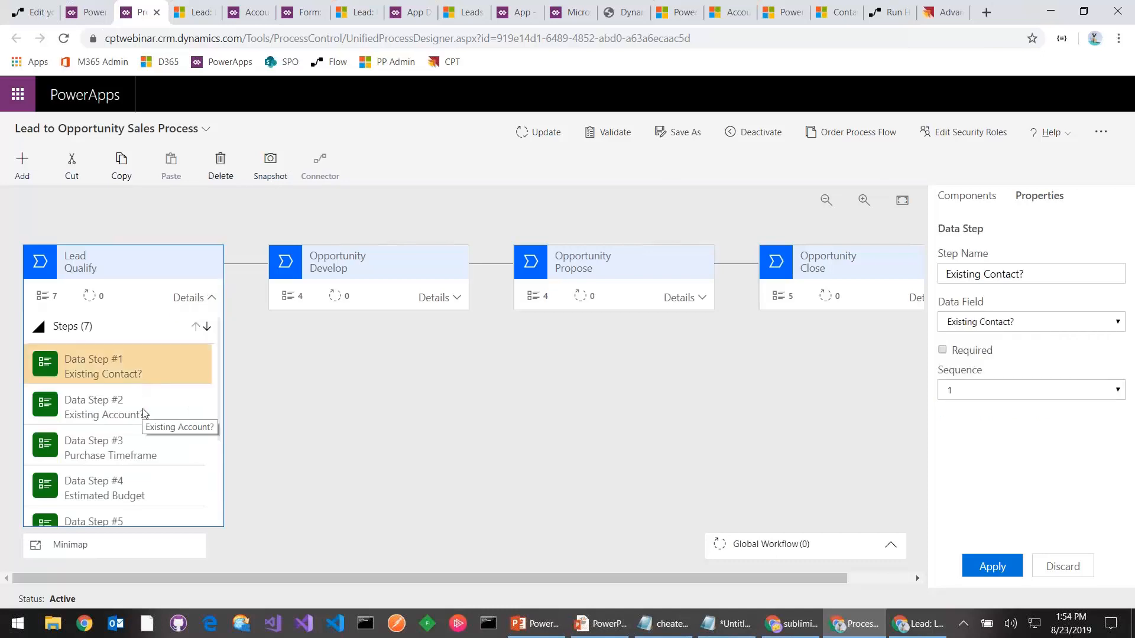
click(143, 409)
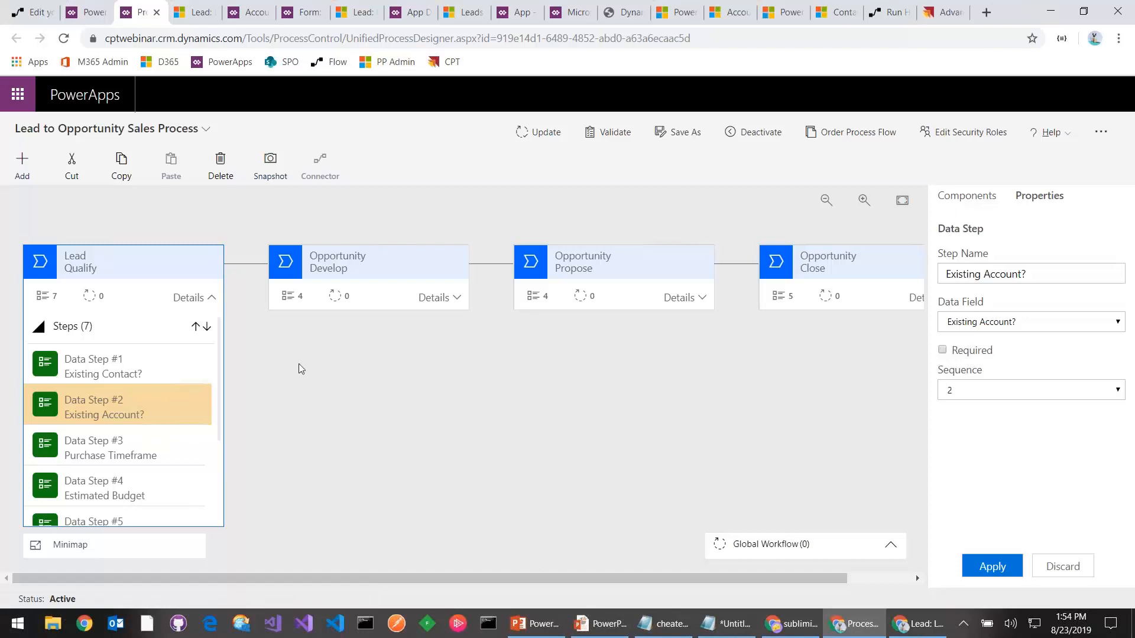
Step: Return to the new lead form and set the Qualify stage's Existing Contact? to the first suggested contact
click(74, 12)
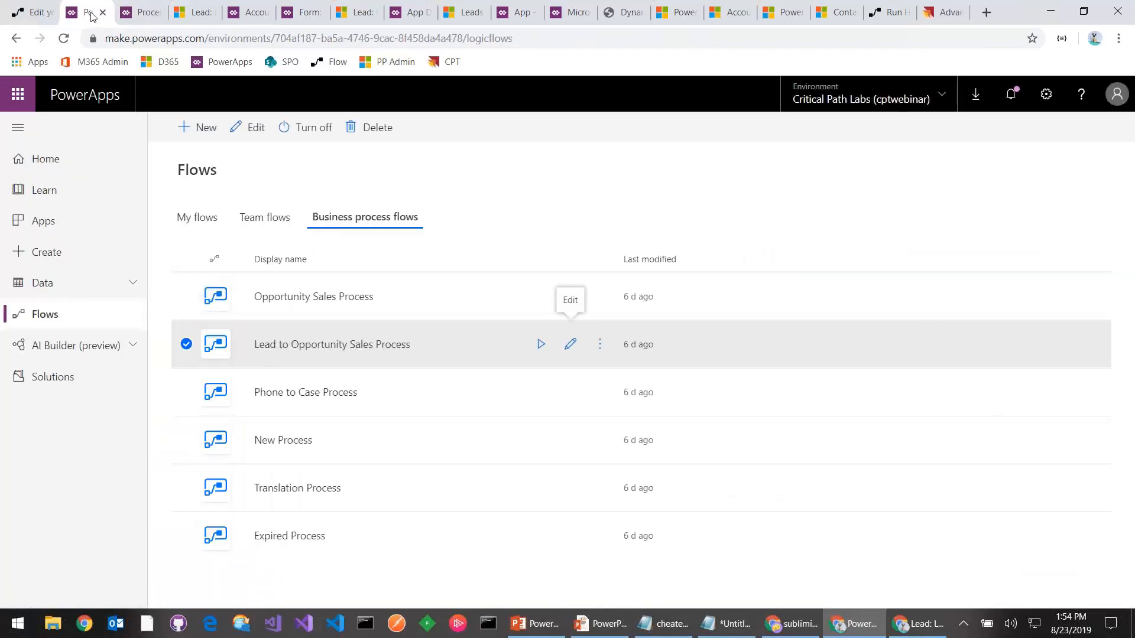
click(133, 17)
click(180, 17)
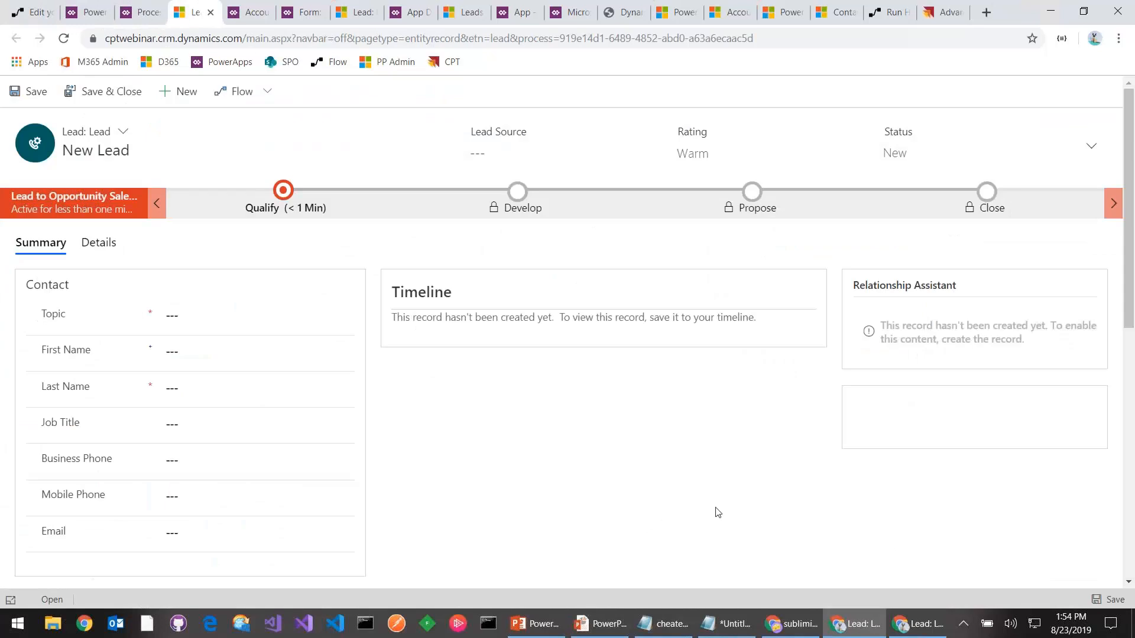
click(287, 210)
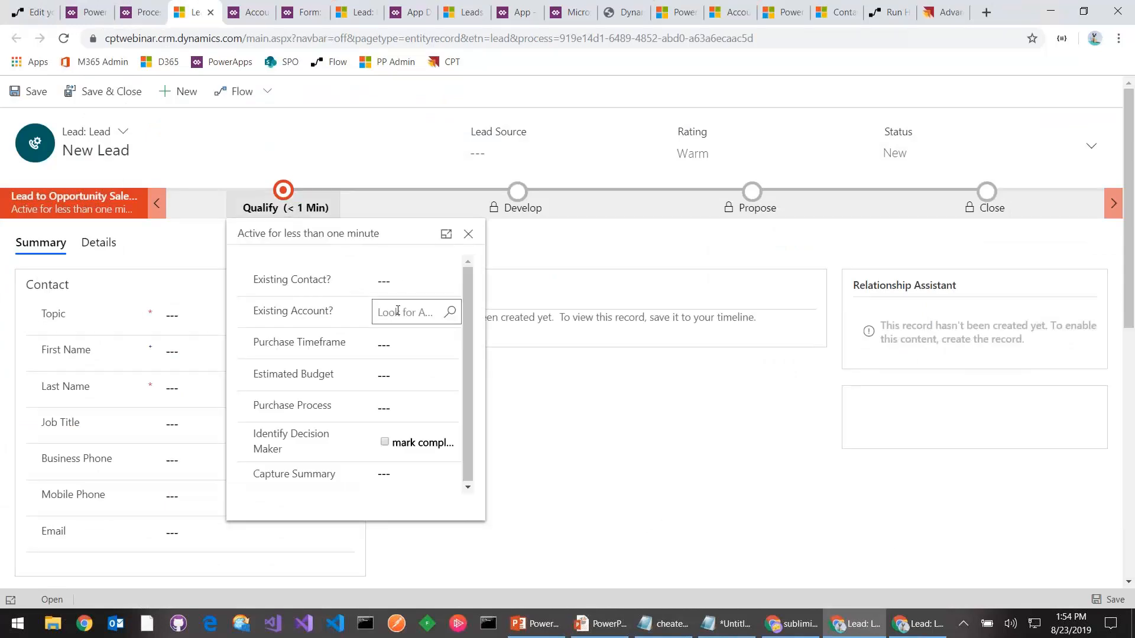
click(405, 282)
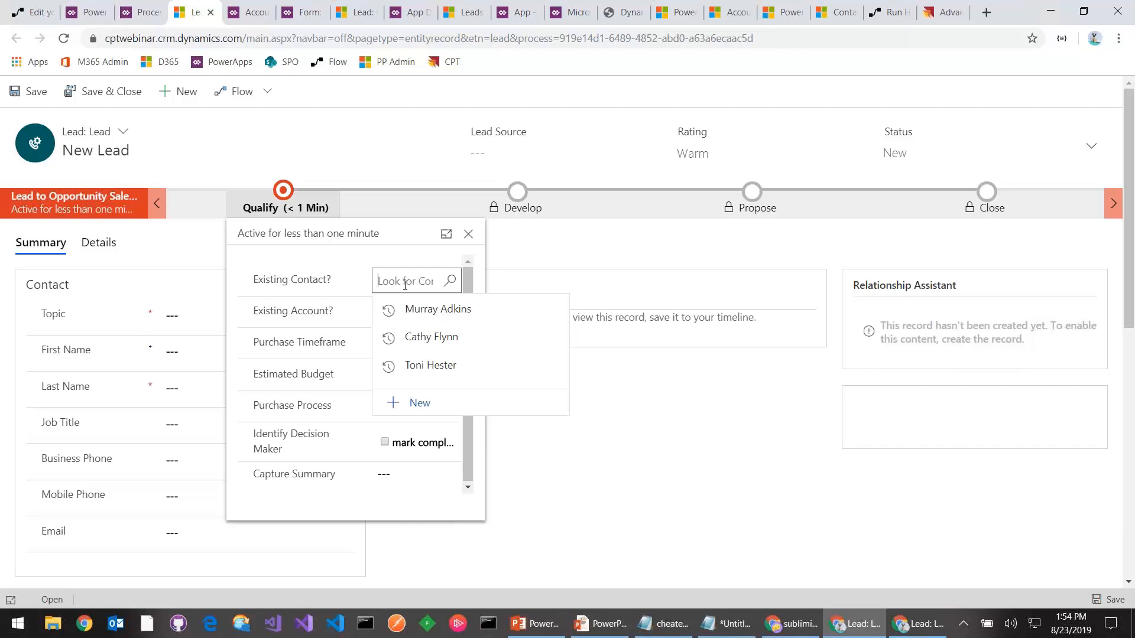
click(435, 313)
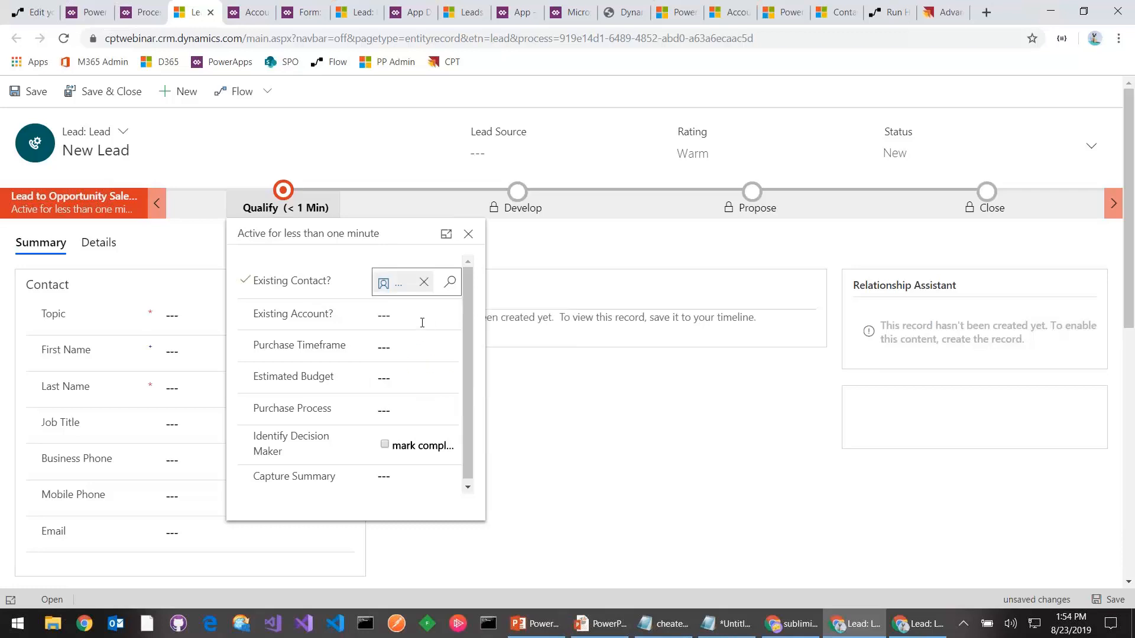
click(426, 317)
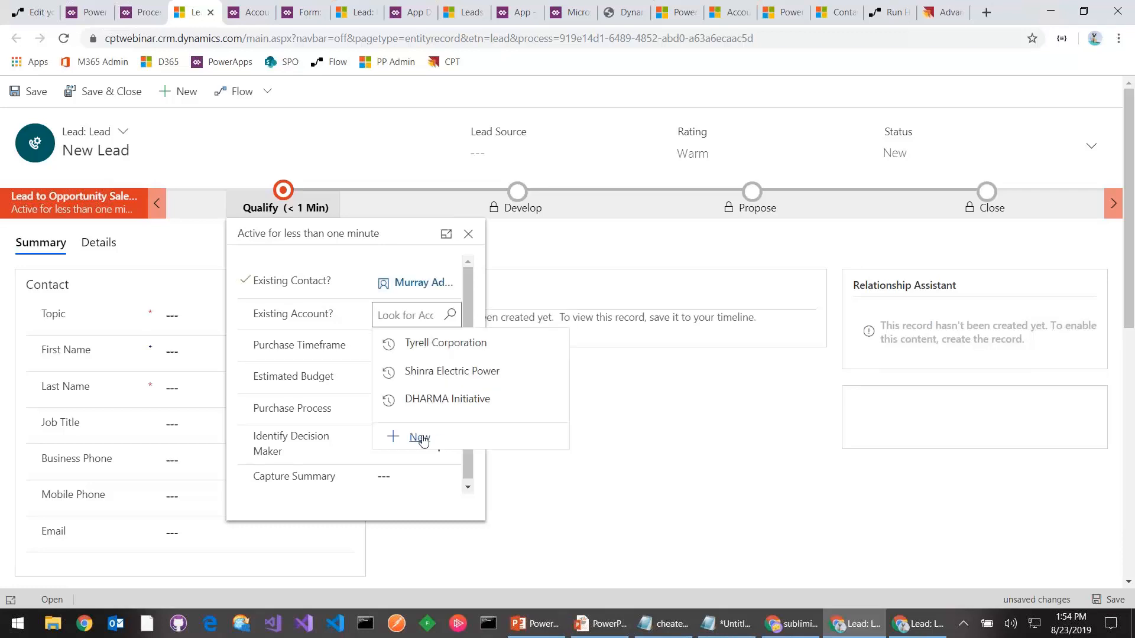
click(686, 496)
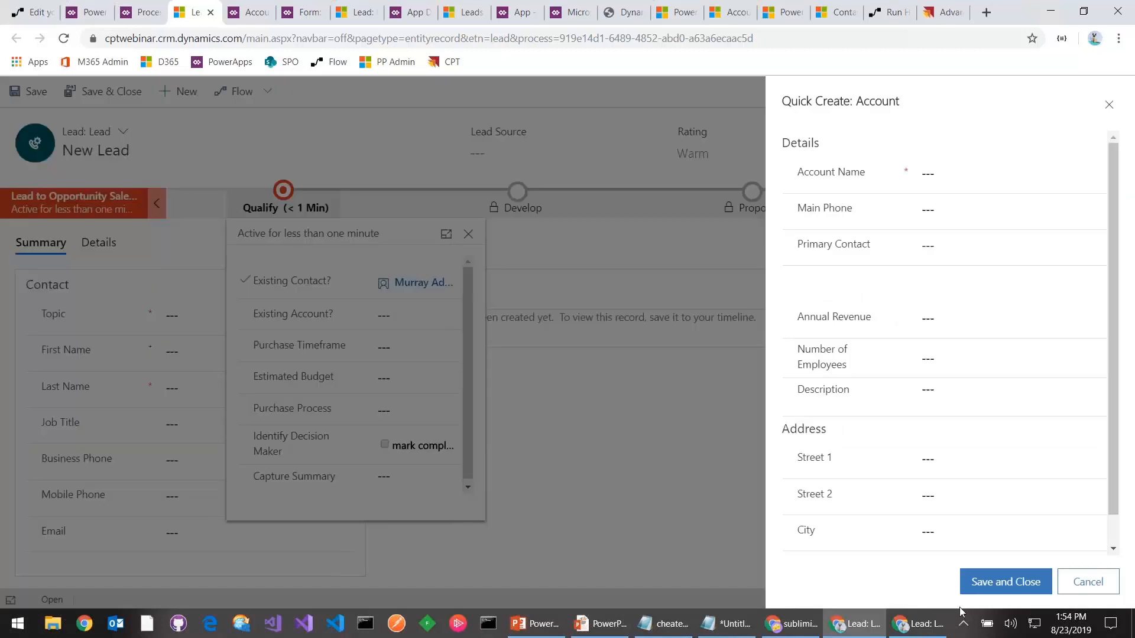
click(1087, 581)
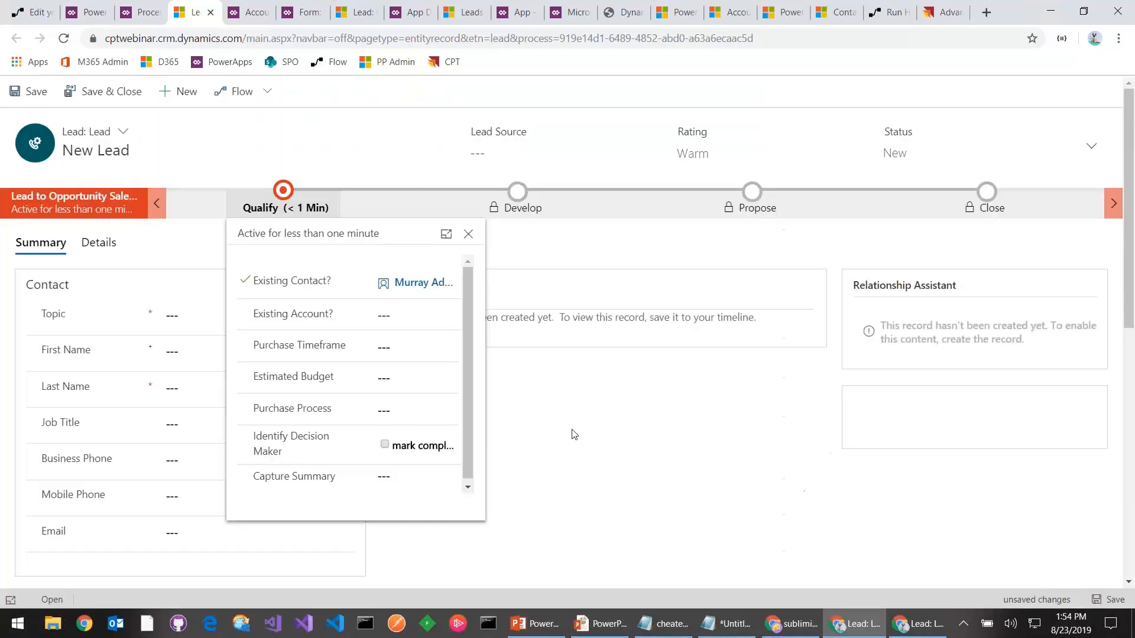
click(388, 317)
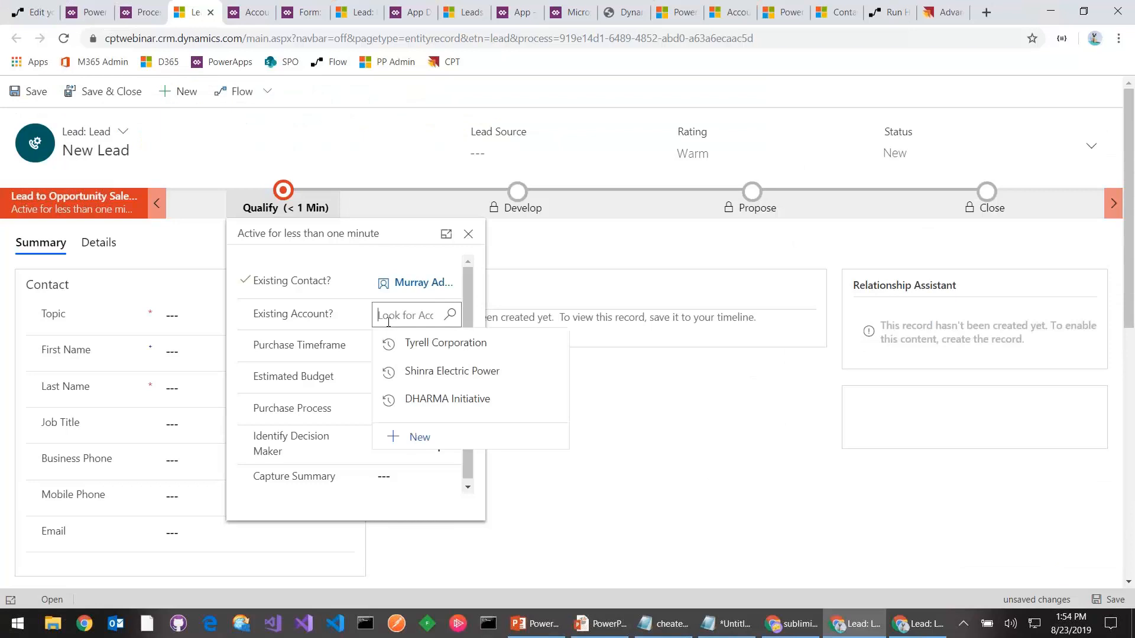
Step: Set the Qualify stage's Purchase Timeframe to Immediate
click(414, 347)
click(414, 347)
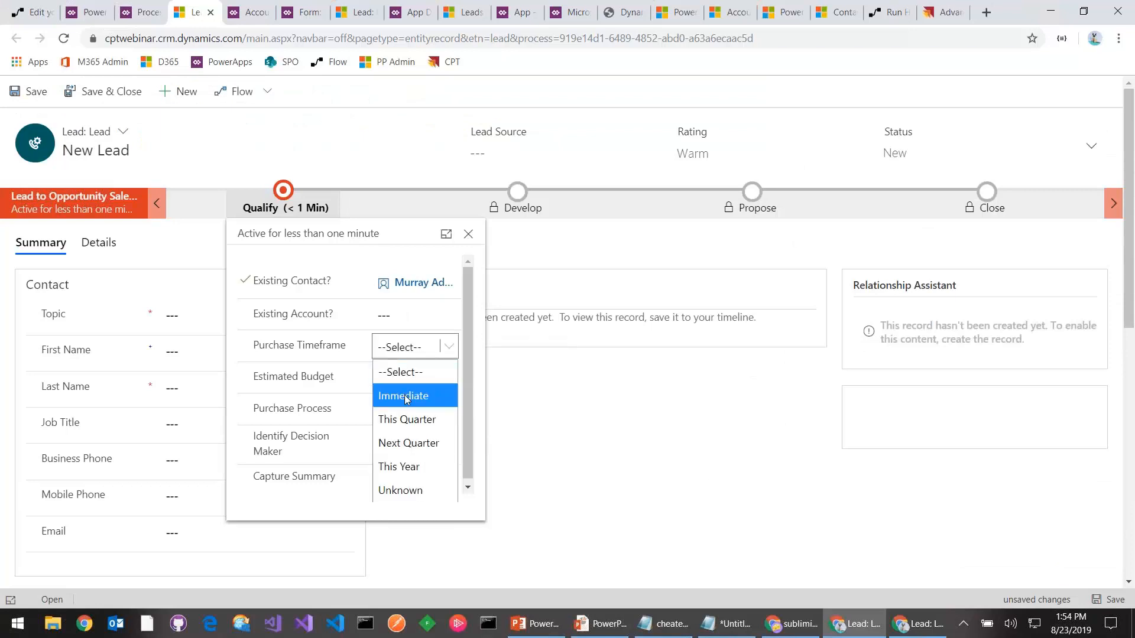
click(410, 393)
Step: Try ccc as the Estimated Budget, set the Purchase Process to Individual, and clear the budget entry
click(410, 393)
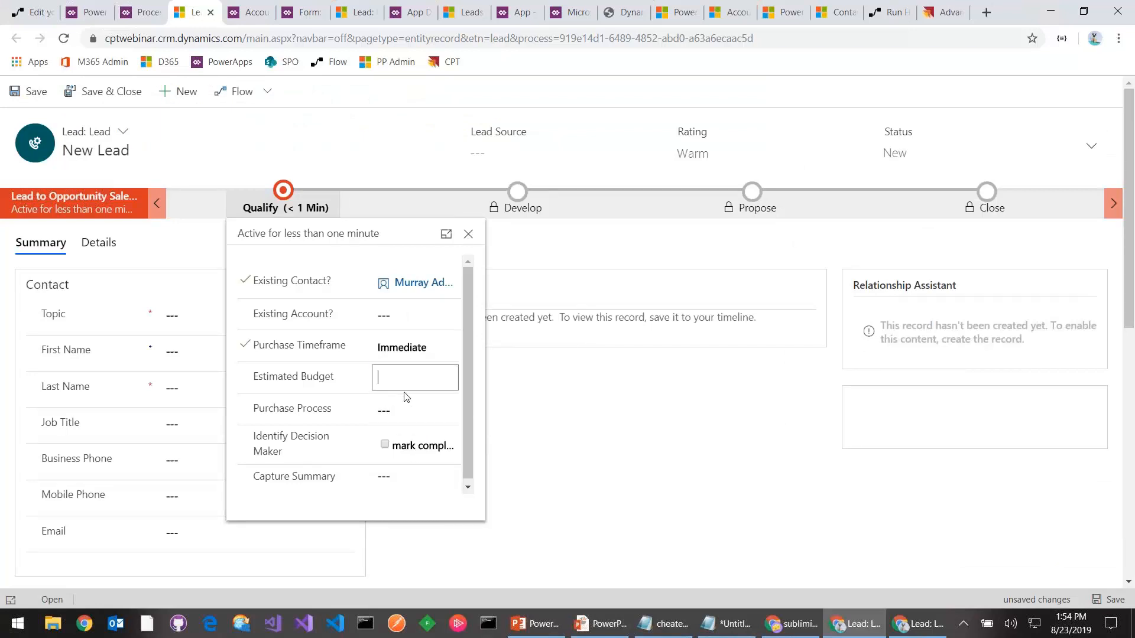
text(ccc)
click(407, 410)
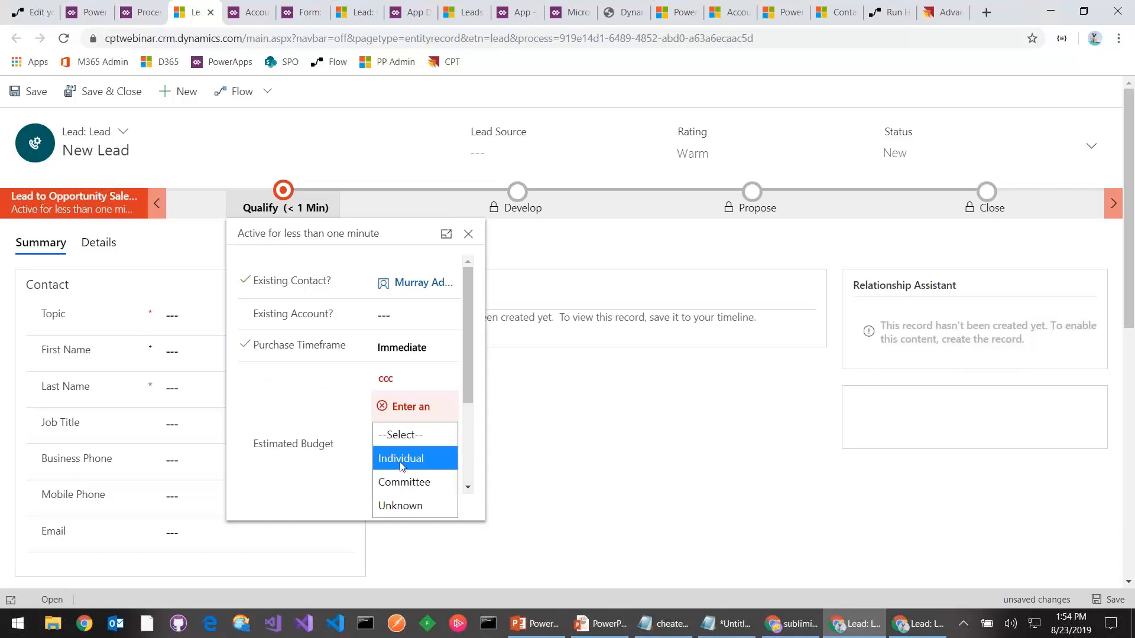
click(401, 457)
click(400, 381)
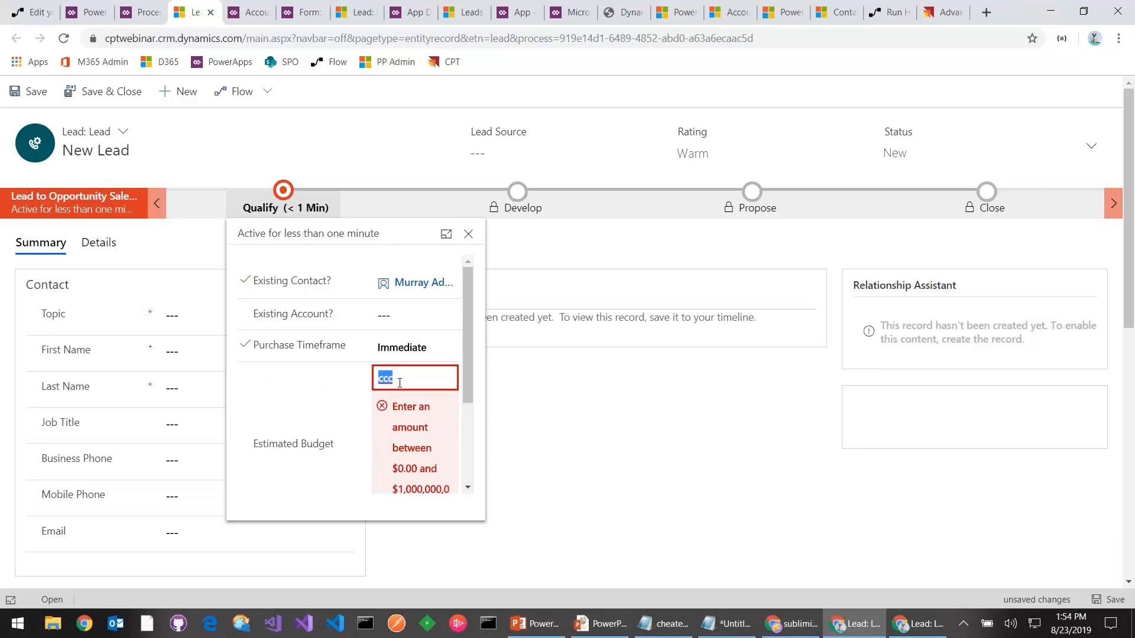
key(BackSpace)
Step: View the Develop stage's steps on the new lead and return to the business process flows list
click(1114, 207)
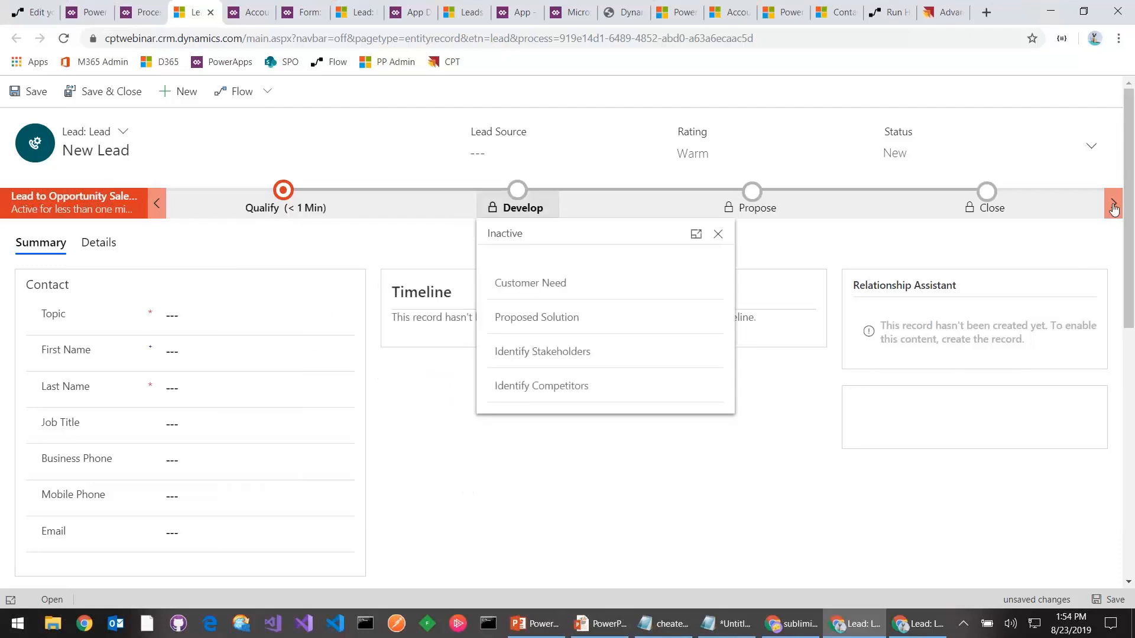
key(alt+Tab)
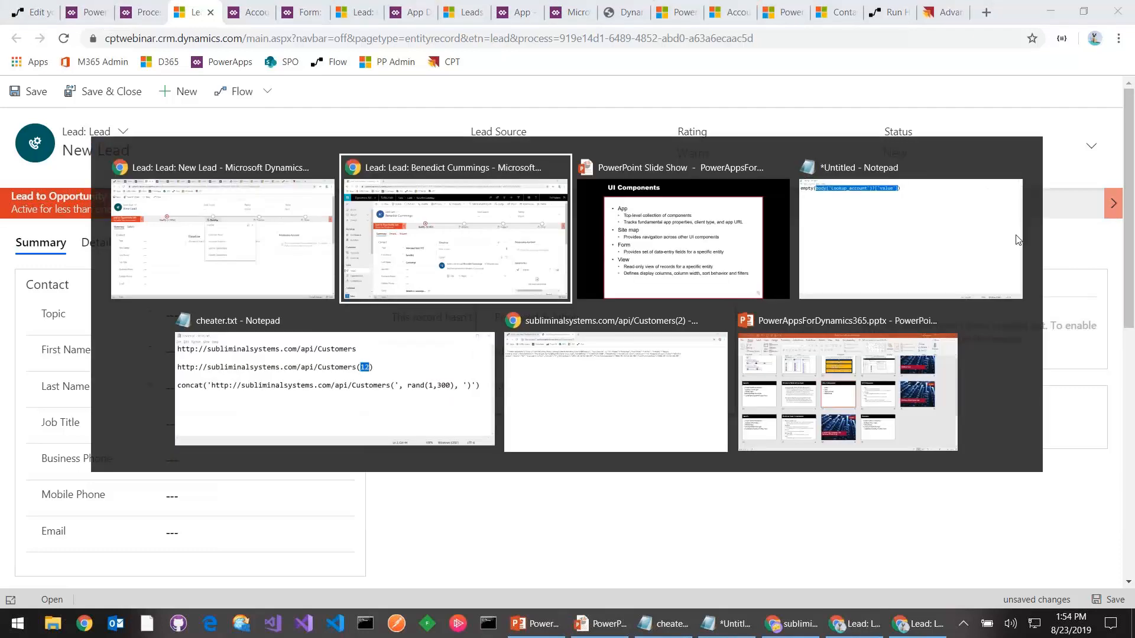
key(alt+shift+Tab)
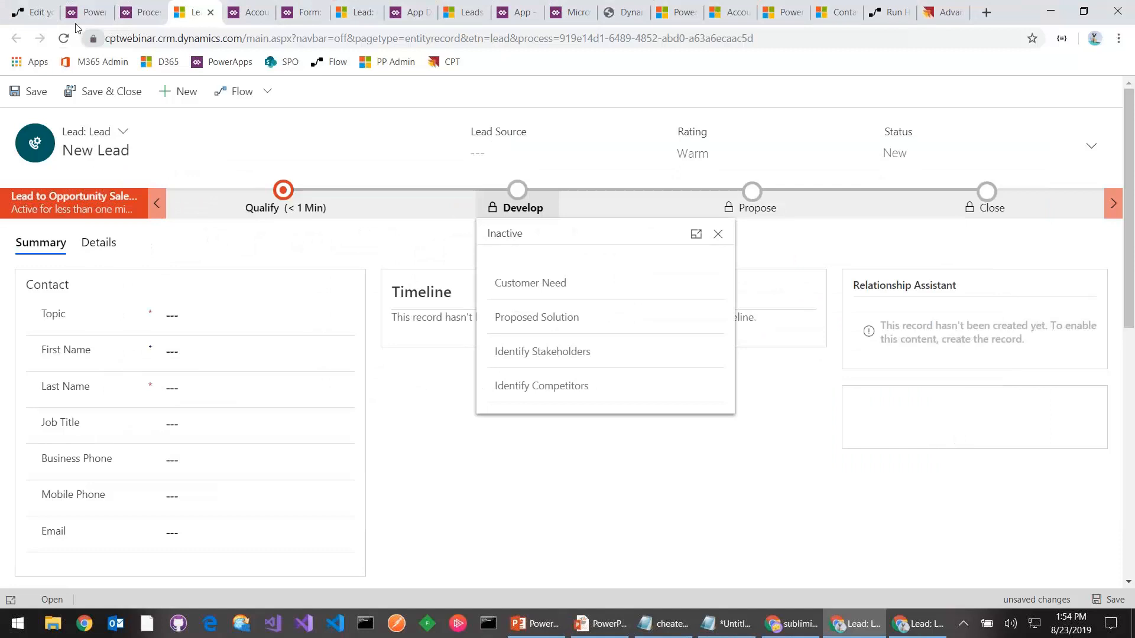
click(78, 15)
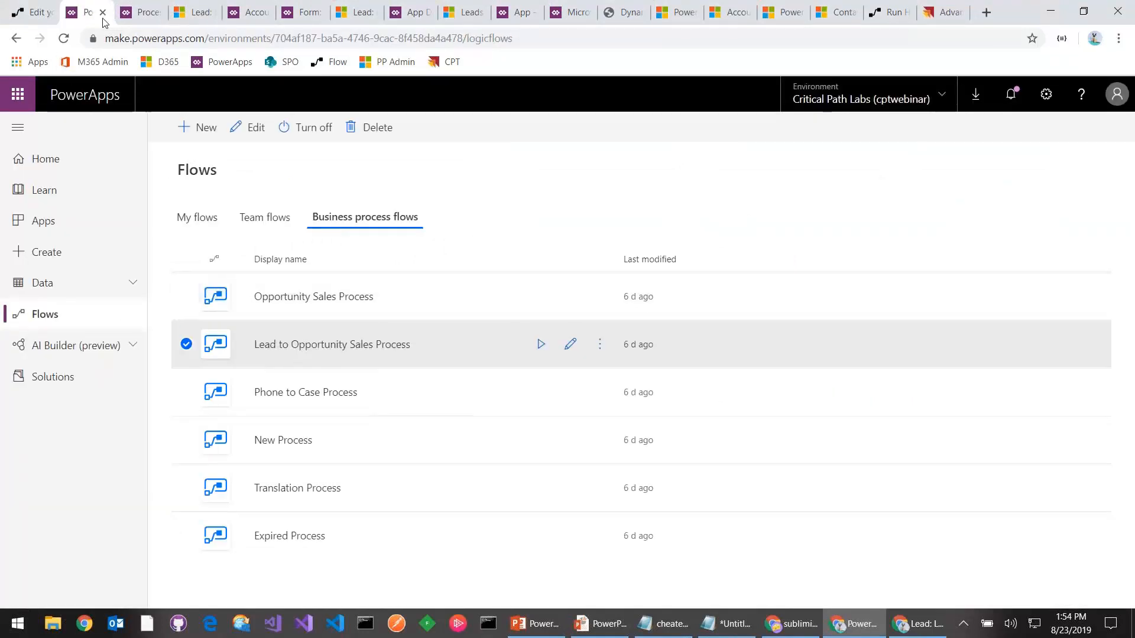
Step: In the Lead to Opportunity Sales Process designer, view the Develop stage's data steps and properties, and the available flow components
click(131, 17)
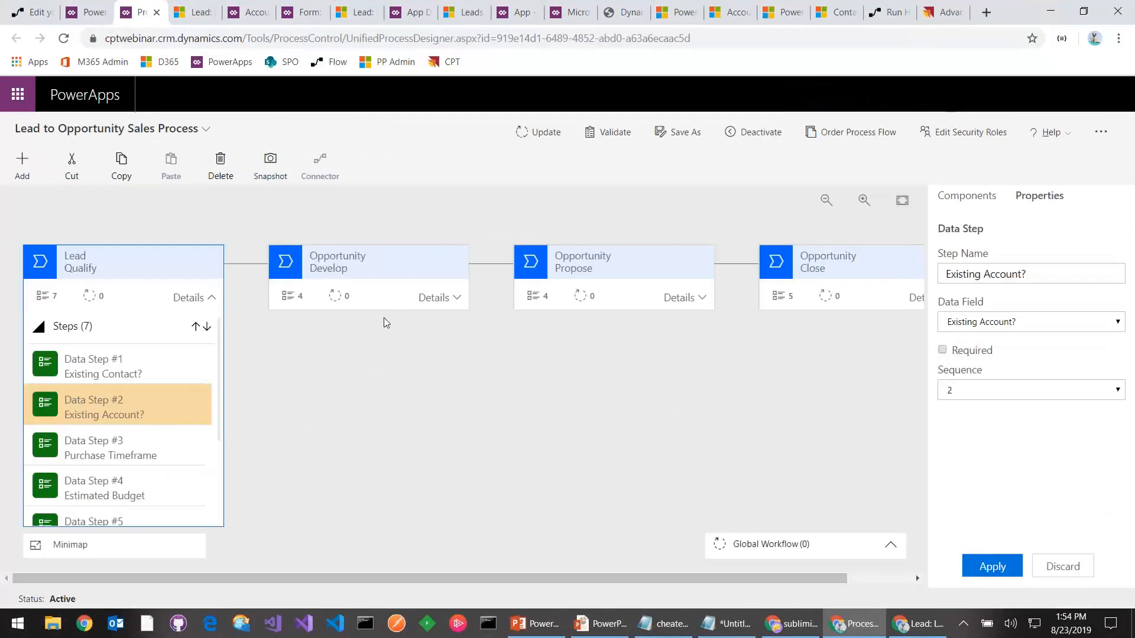
click(400, 286)
click(418, 305)
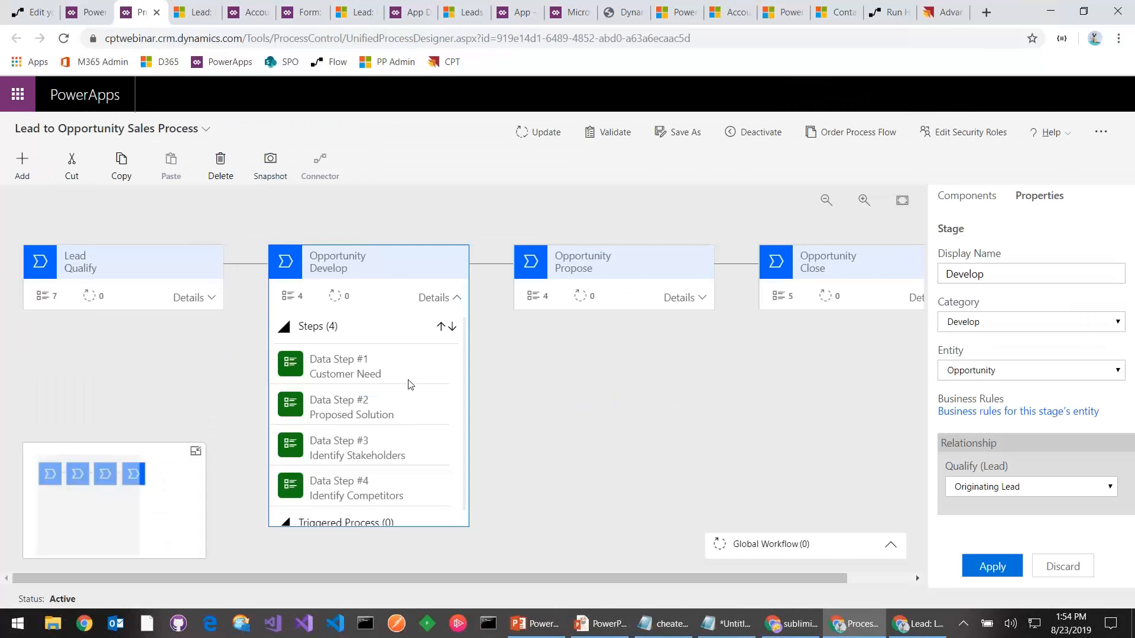
scroll(413, 486, down, 1)
scroll(411, 481, up, 1)
click(966, 198)
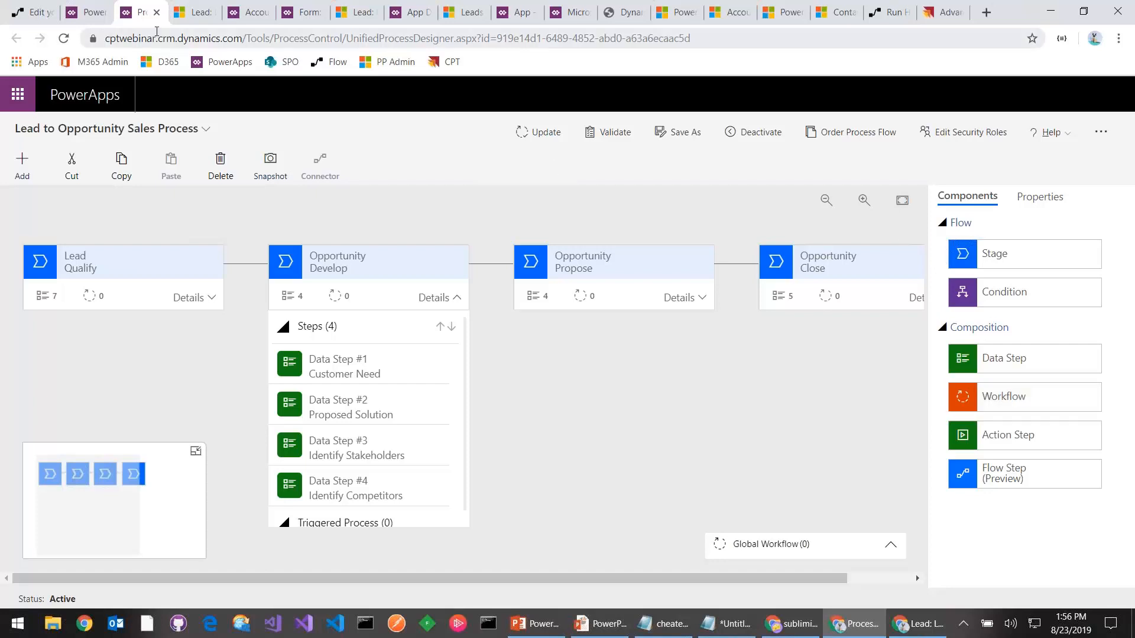
Step: Switch to the PowerPoint slide show and advance through the Business Logic Components points to the Summary slide
click(600, 627)
key(Right)
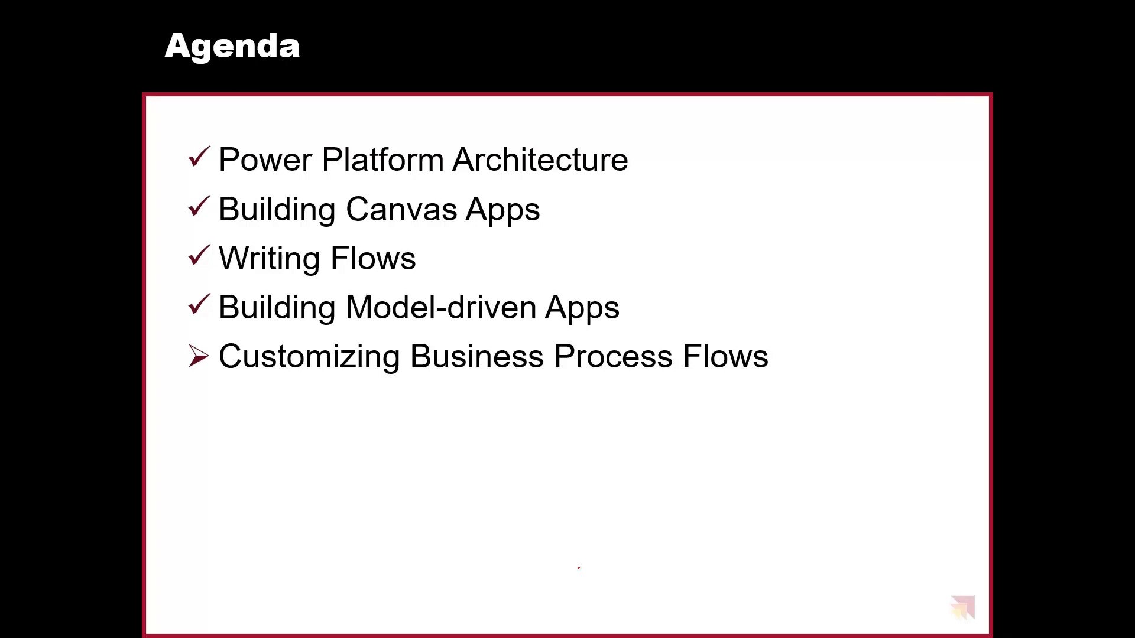
key(Right)
key(Right)
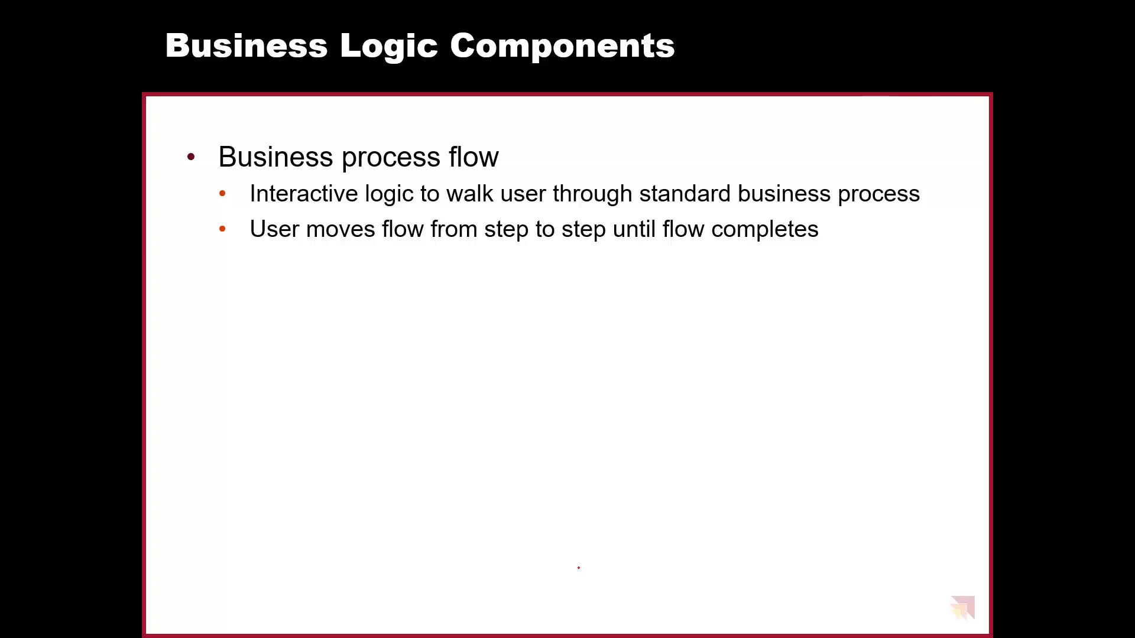
key(Right)
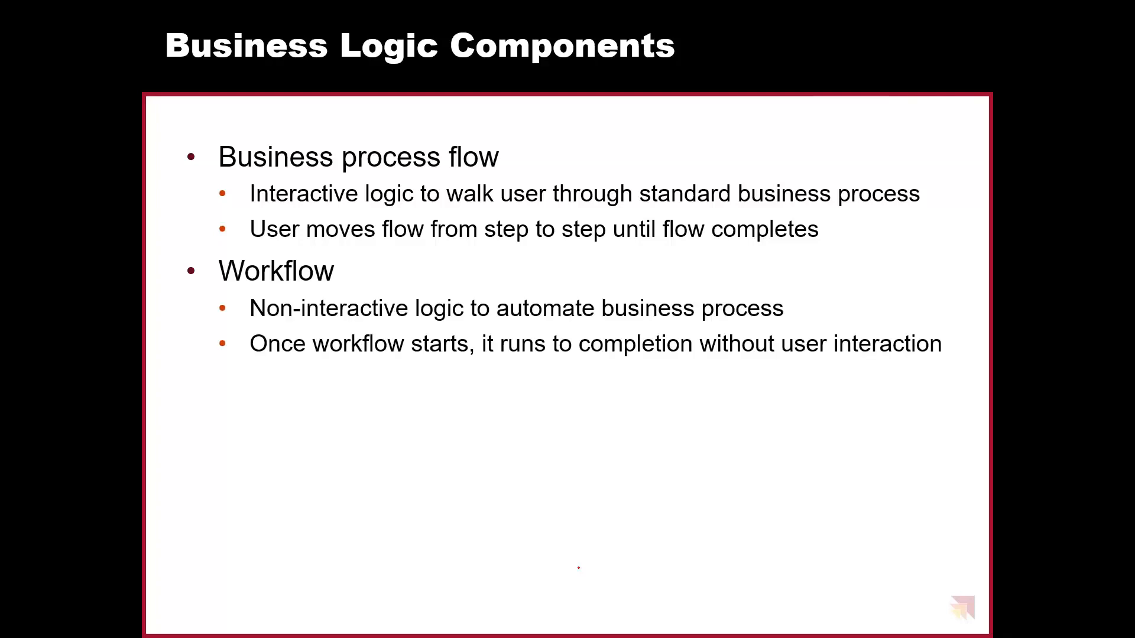
key(Right)
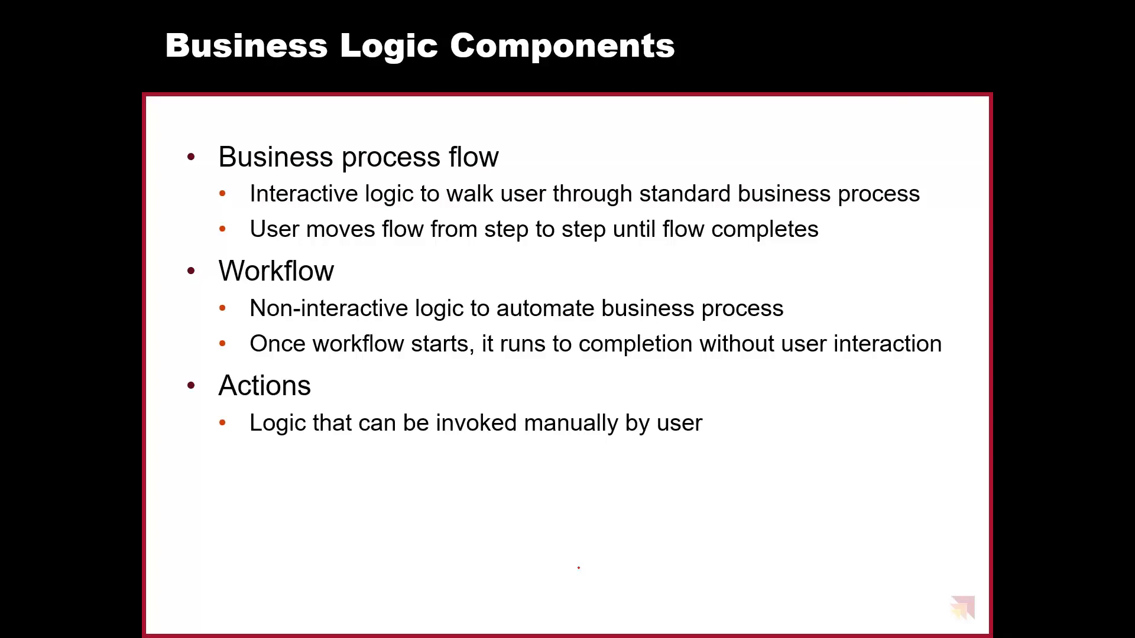
key(Right)
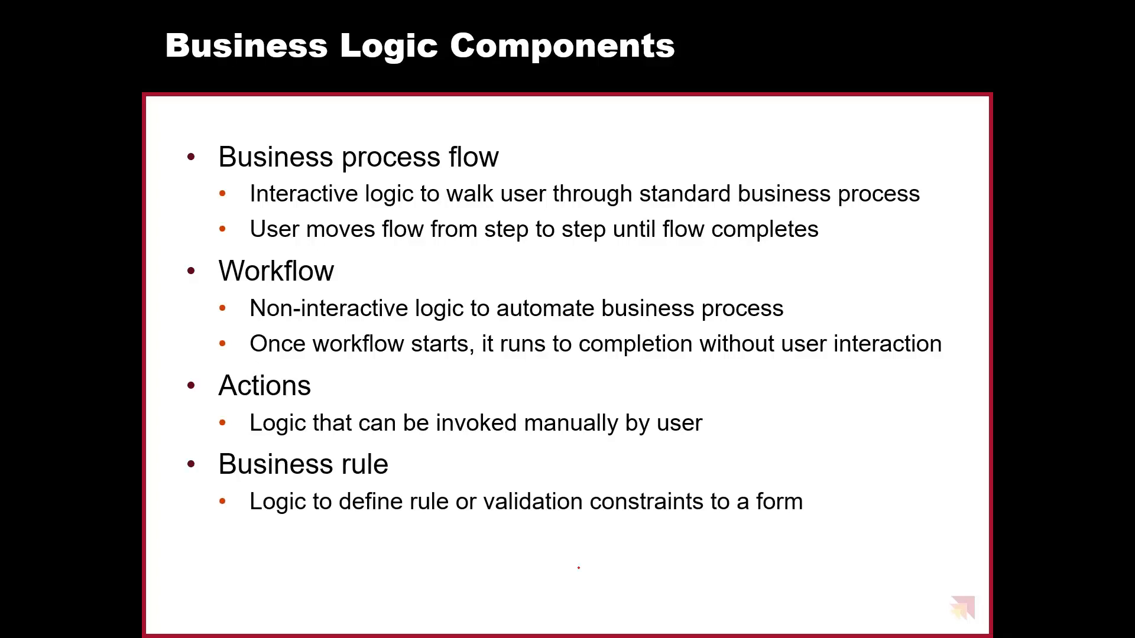
key(Right)
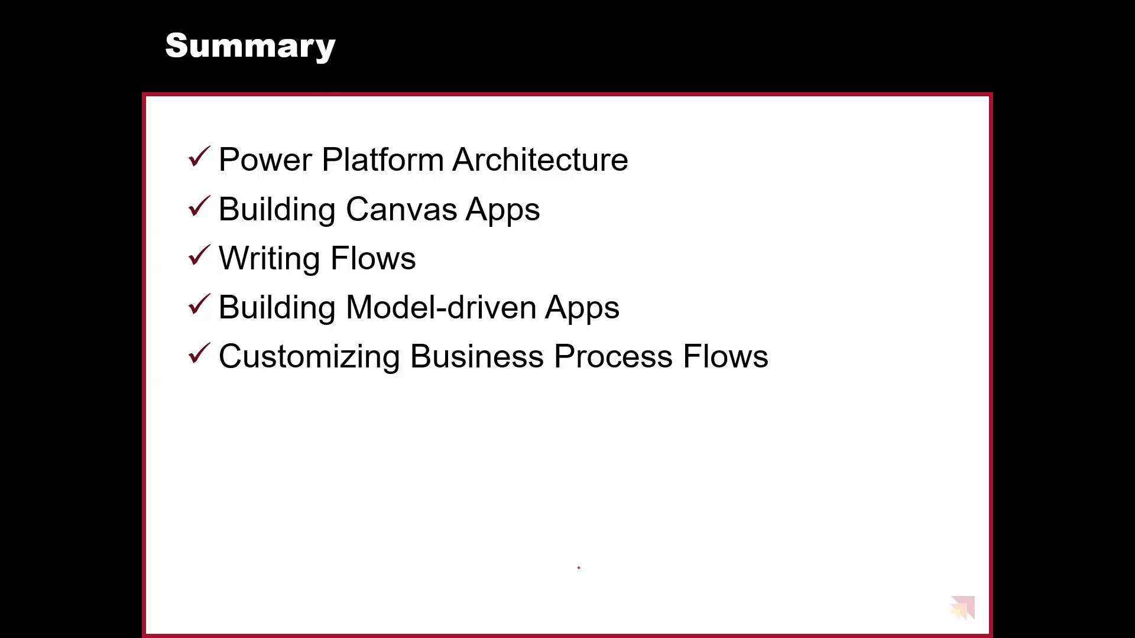
Step: Switch from the slide show back to the browser window with the Lead to Opportunity Sales Process designer
key(alt+Tab)
key(alt+Tab)
key(alt+Tab)
key(alt+Tab)
key(alt+Tab)
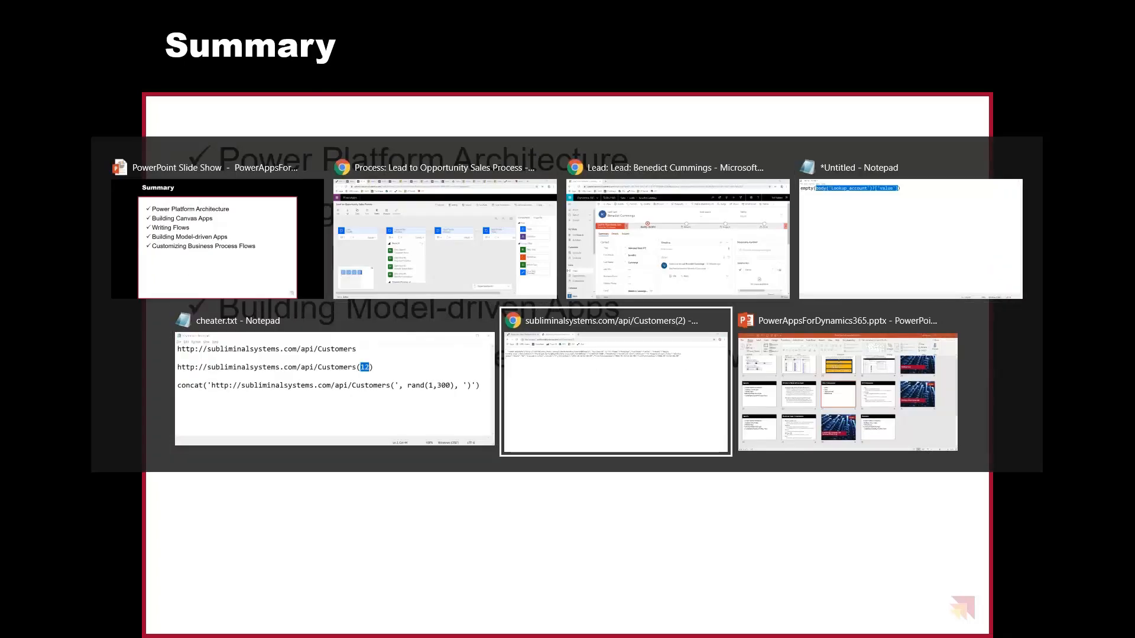
key(alt+Tab)
key(alt+Tab)
key(alt+Tab)
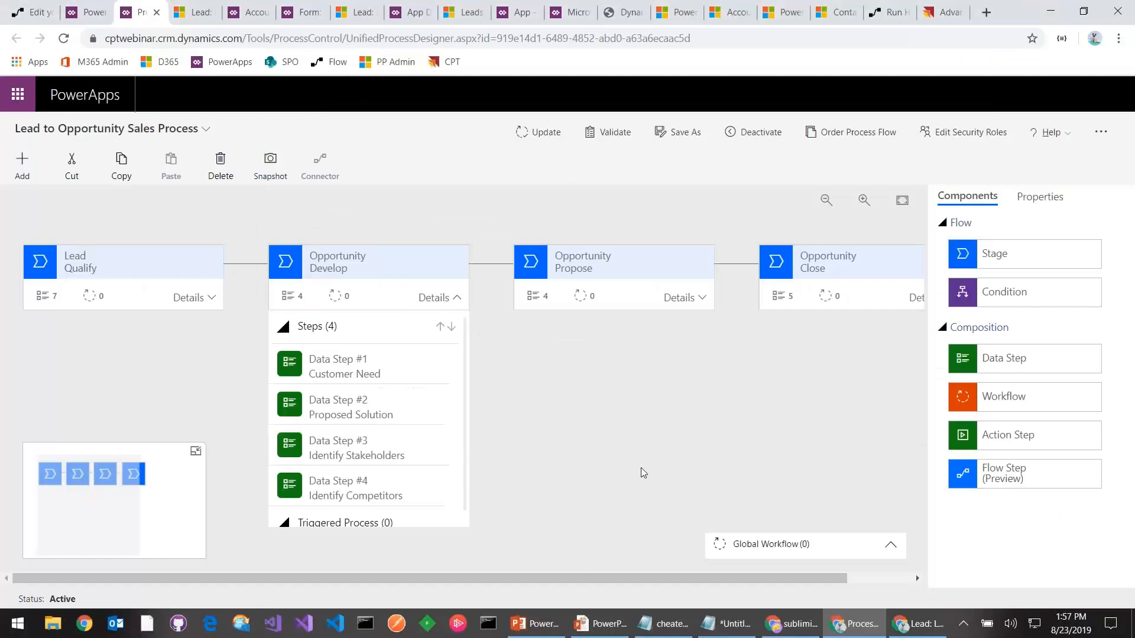
Step: On the Critical Path Training site, open the course catalog and view the class agenda of Building Business Solutions with PowerApps and Flow
click(934, 15)
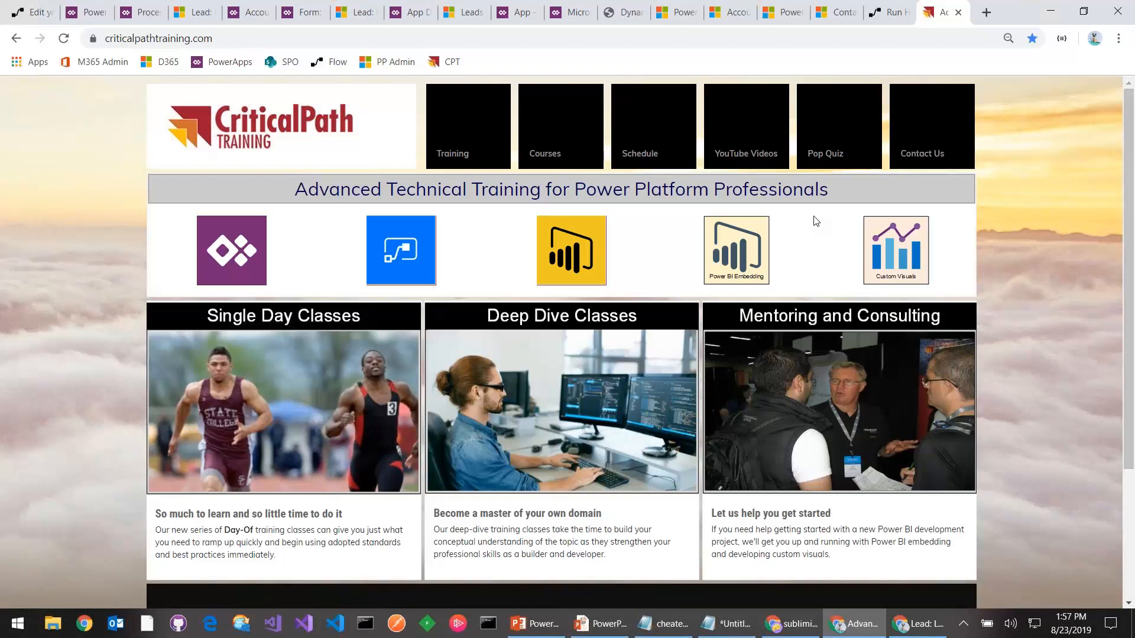
mouse_move(565, 139)
click(647, 226)
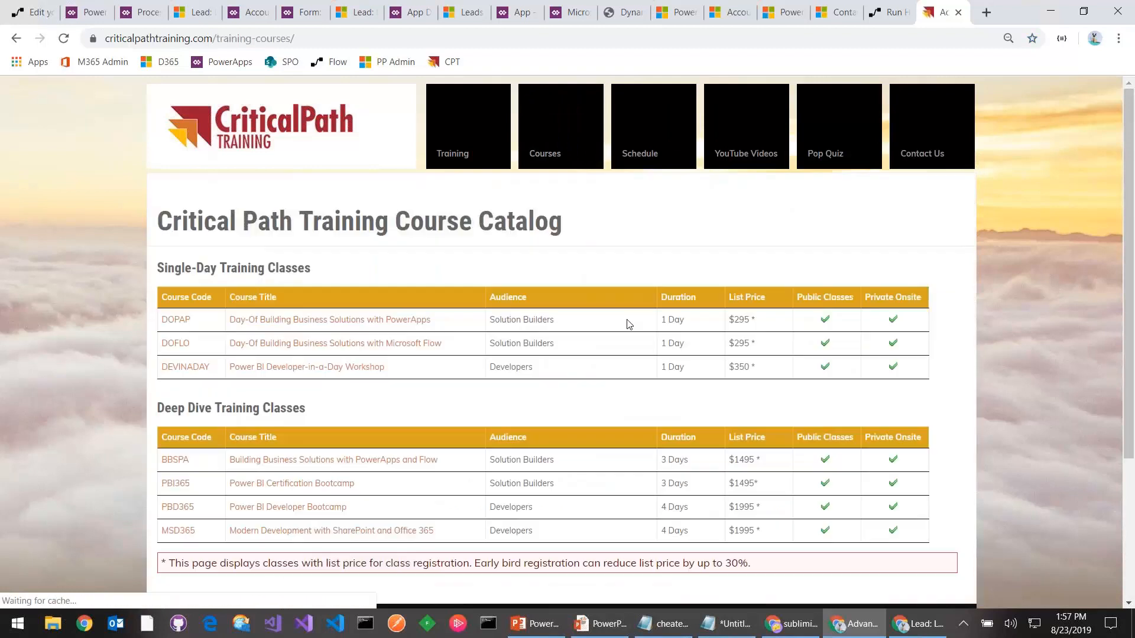
click(327, 463)
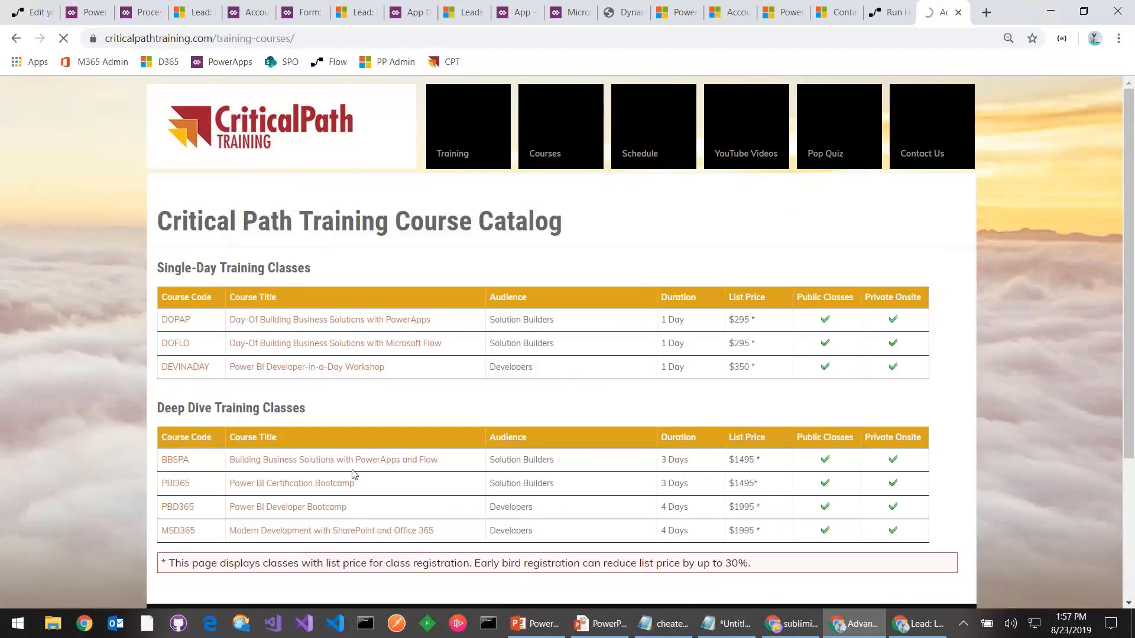
scroll(358, 467, down, 6)
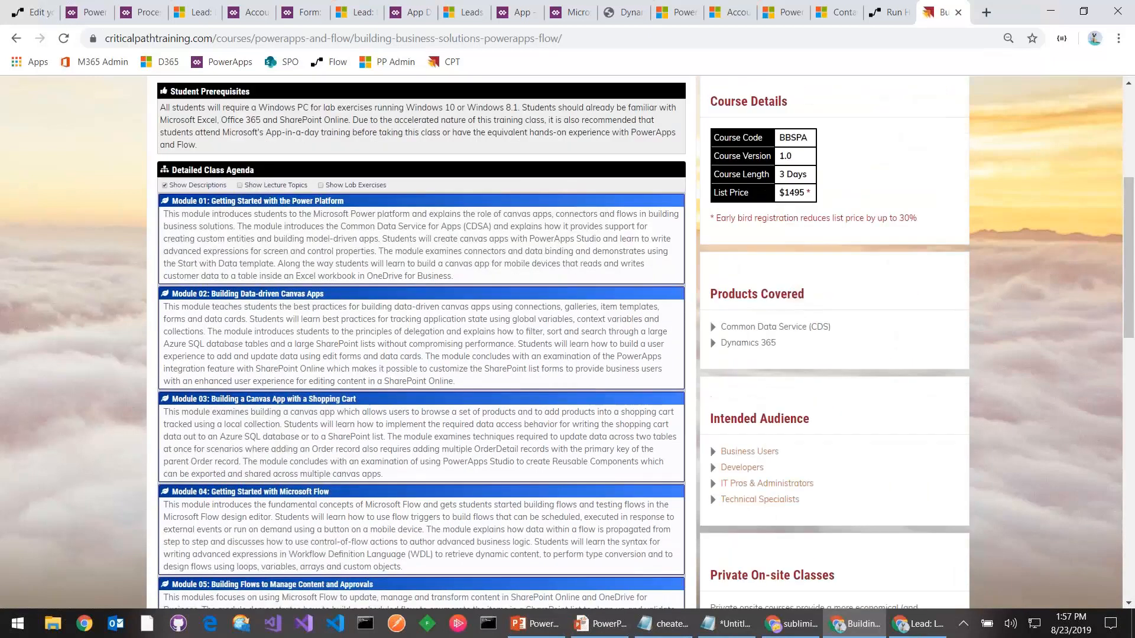